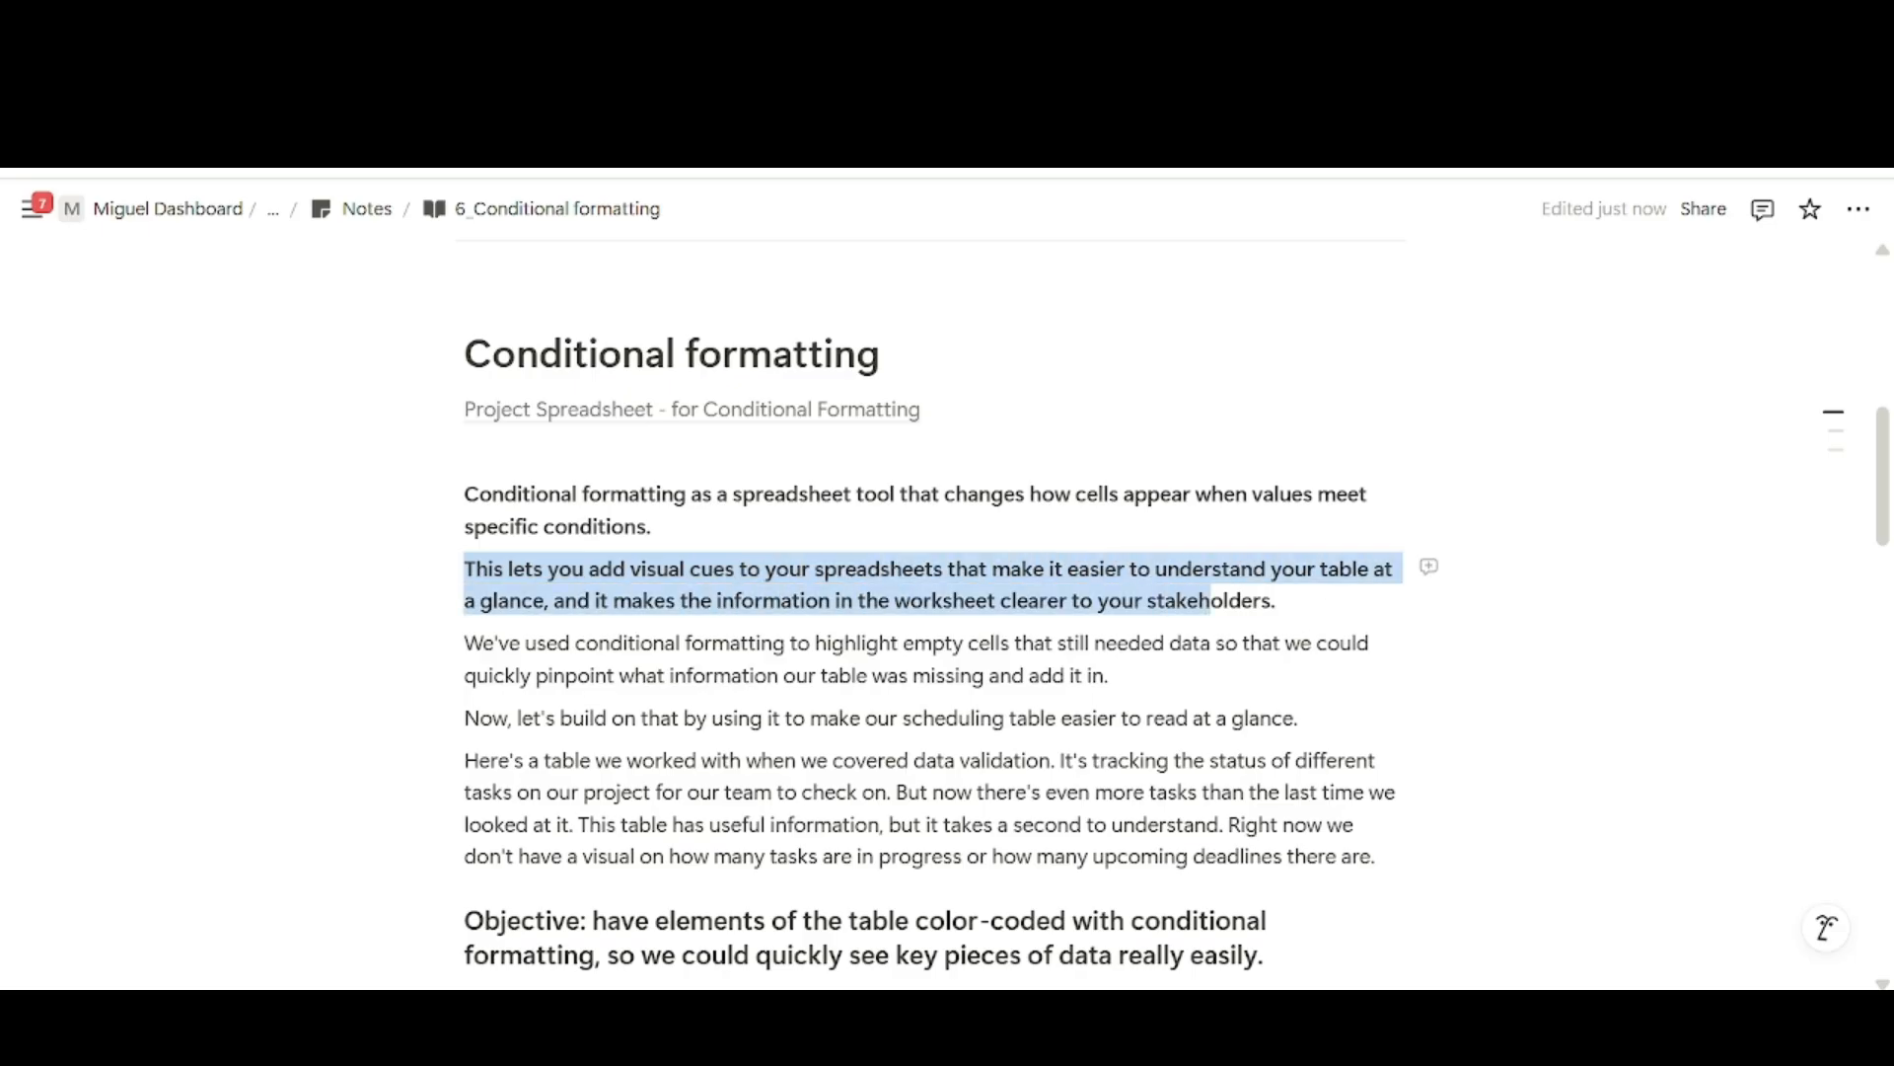
Read the notes' introduction to conditional formatting, the table description and the colour-coding objective.
key("ctrl+b")
left_click(578, 675)
left_click_drag(464, 643, 1108, 675)
left_click(560, 717)
scroll(560, 717, "down", 1)
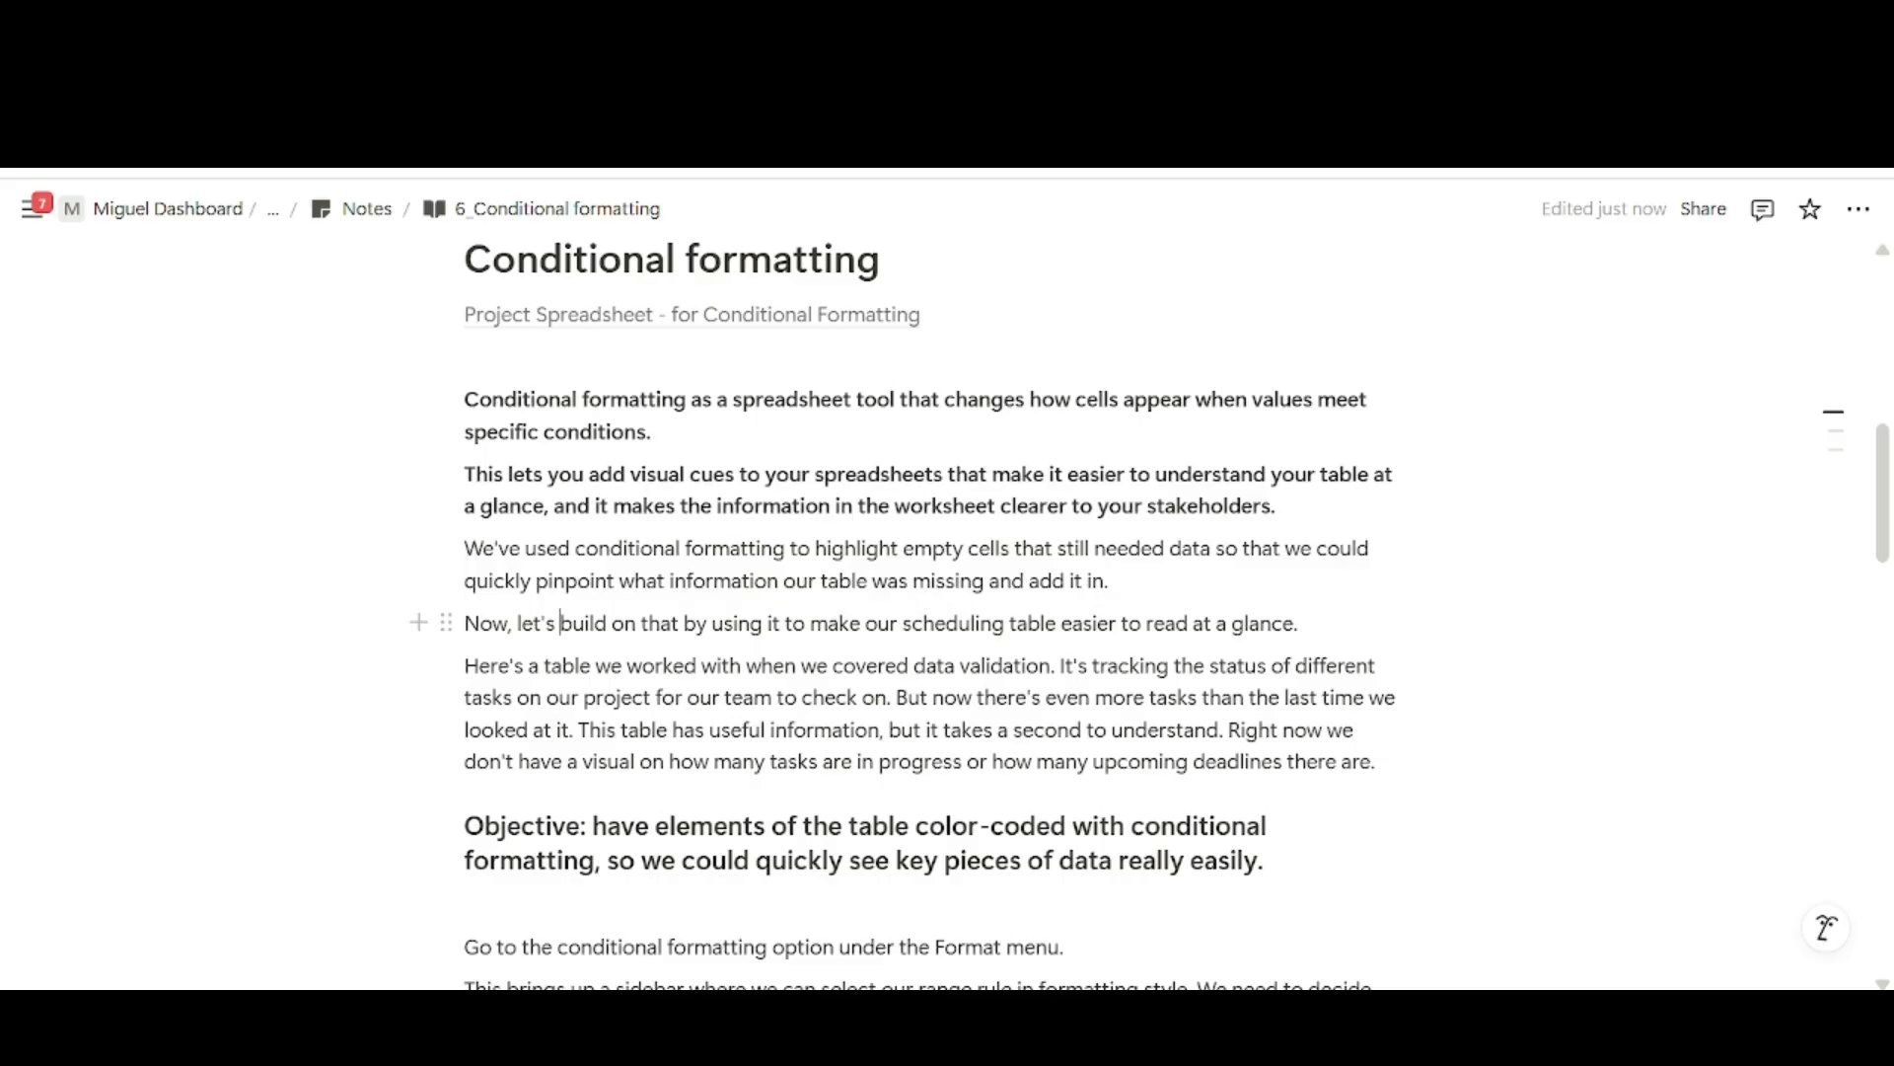
left_click_drag(683, 623, 1299, 623)
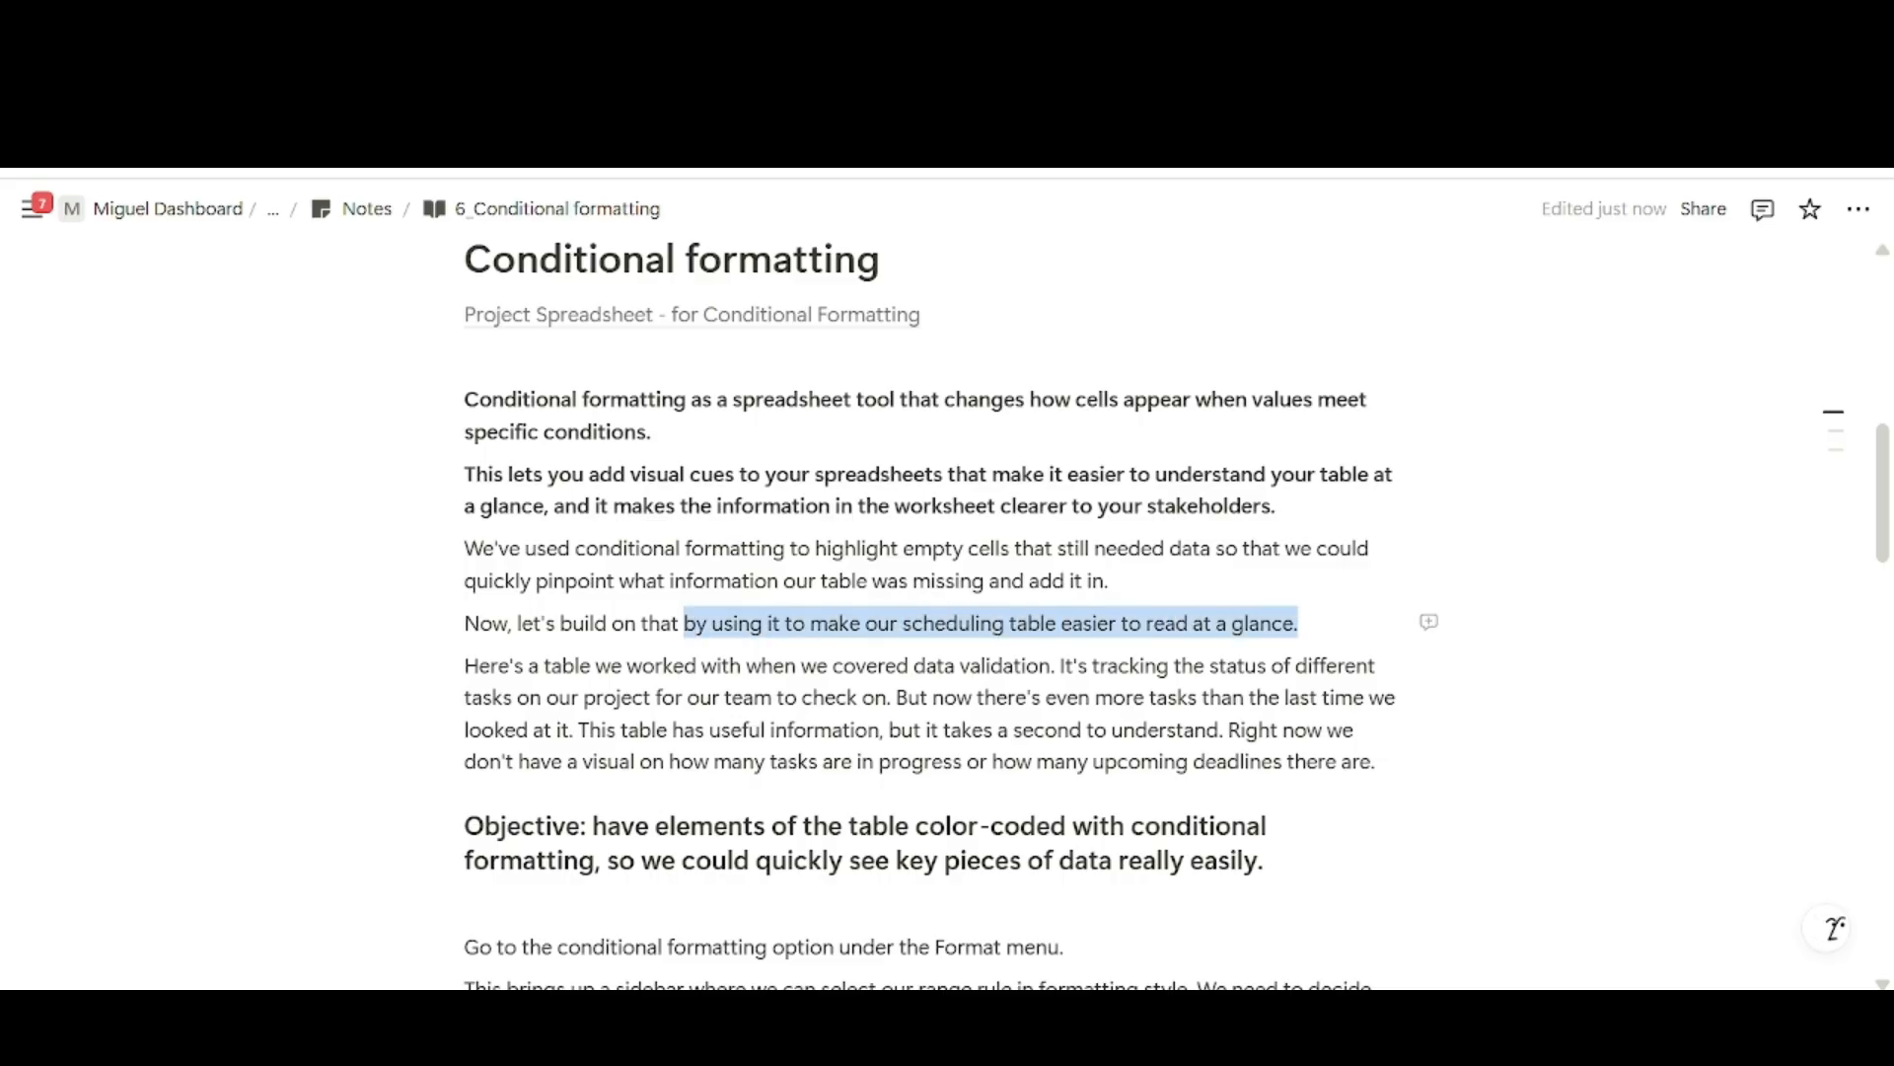
left_click(1300, 626)
scroll(1301, 625, "down", 1)
scroll(973, 564, "down", 1)
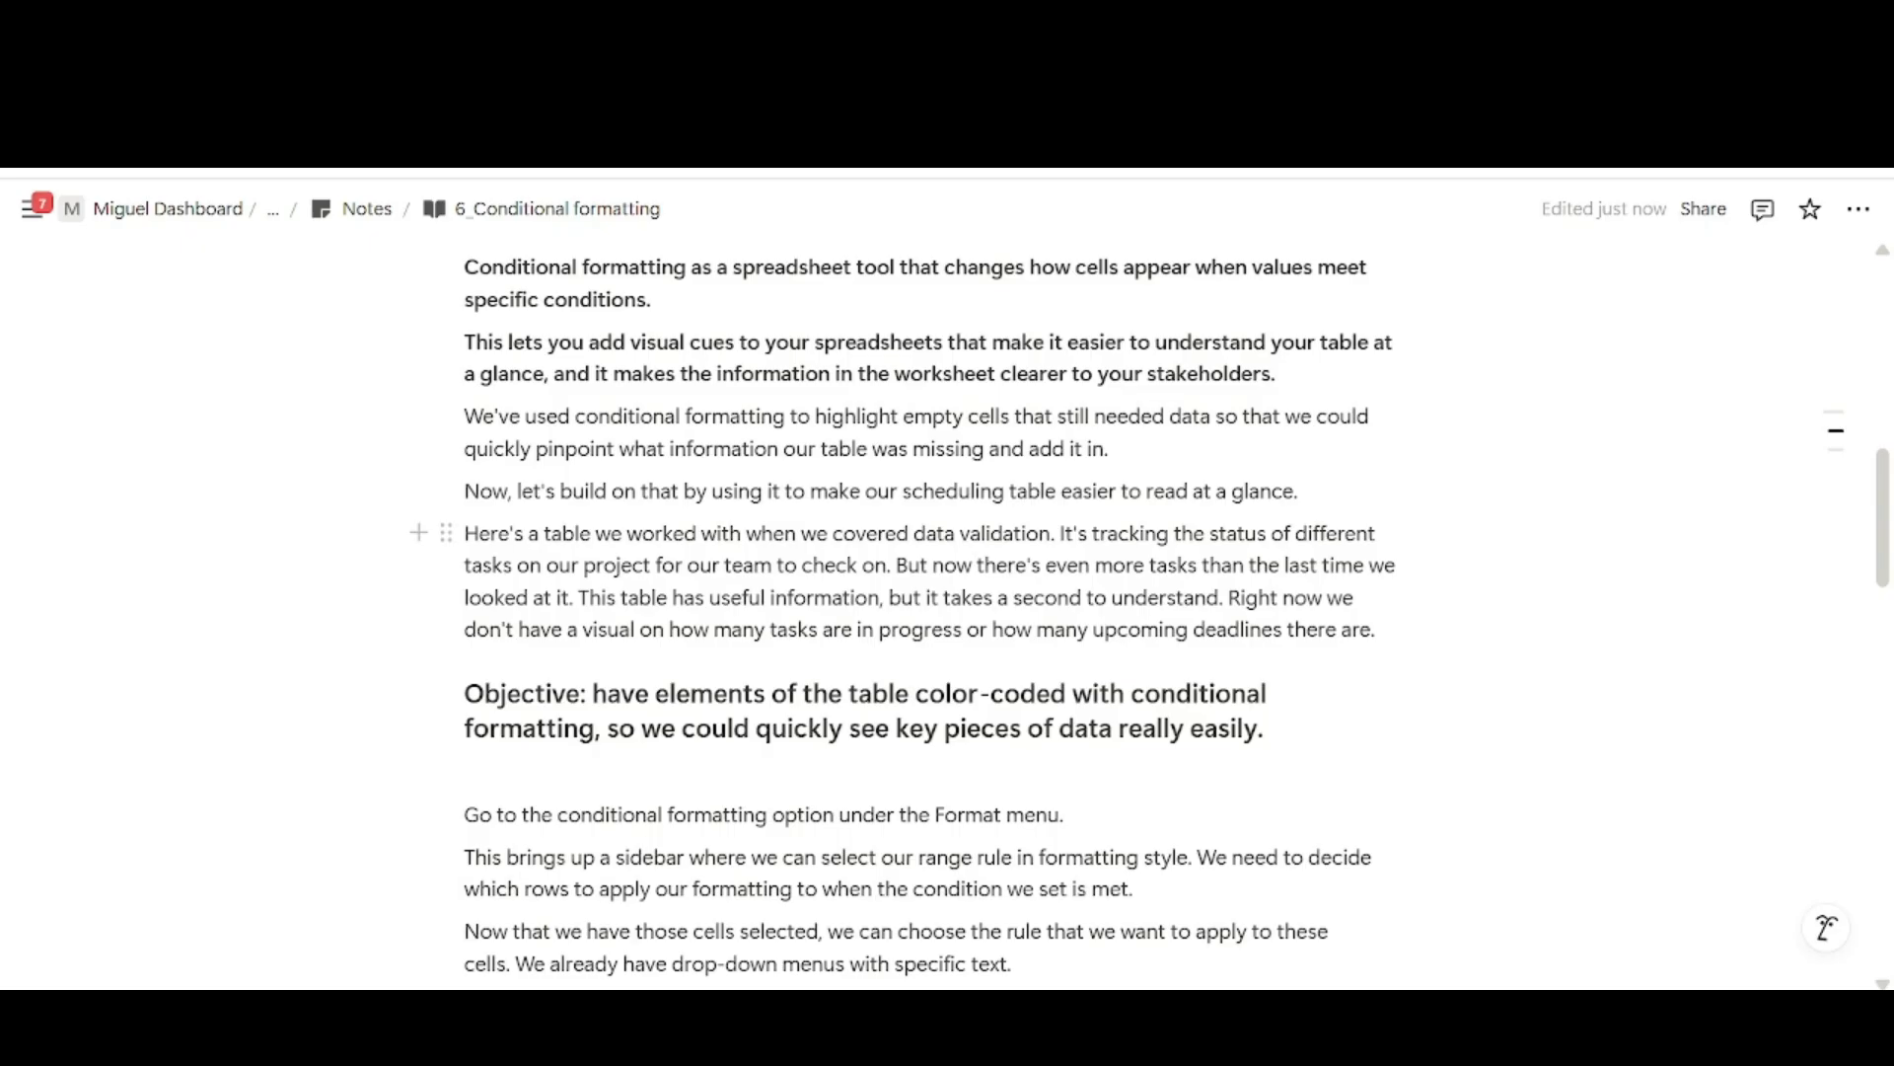
left_click_drag(578, 597, 1379, 630)
left_click(1379, 630)
scroll(1378, 630, "down", 2)
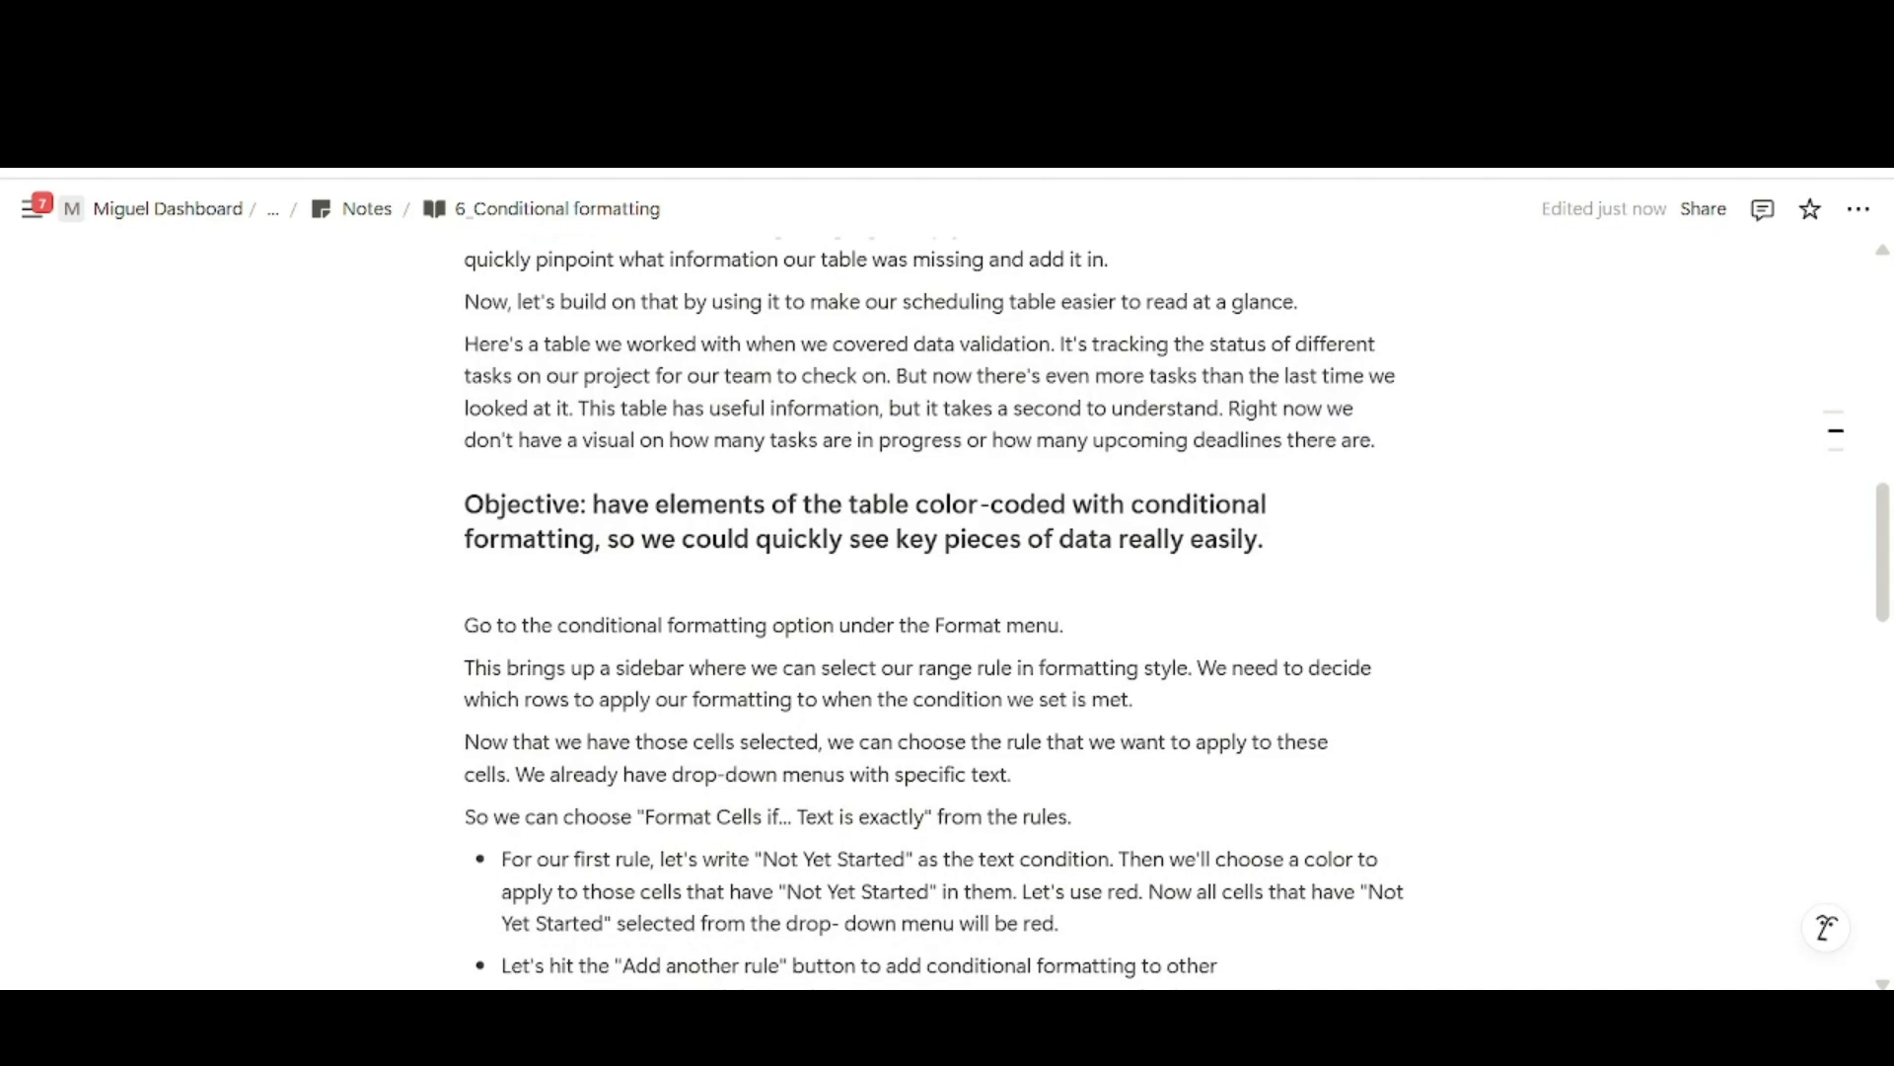
left_click_drag(464, 504, 1263, 538)
left_click(691, 582)
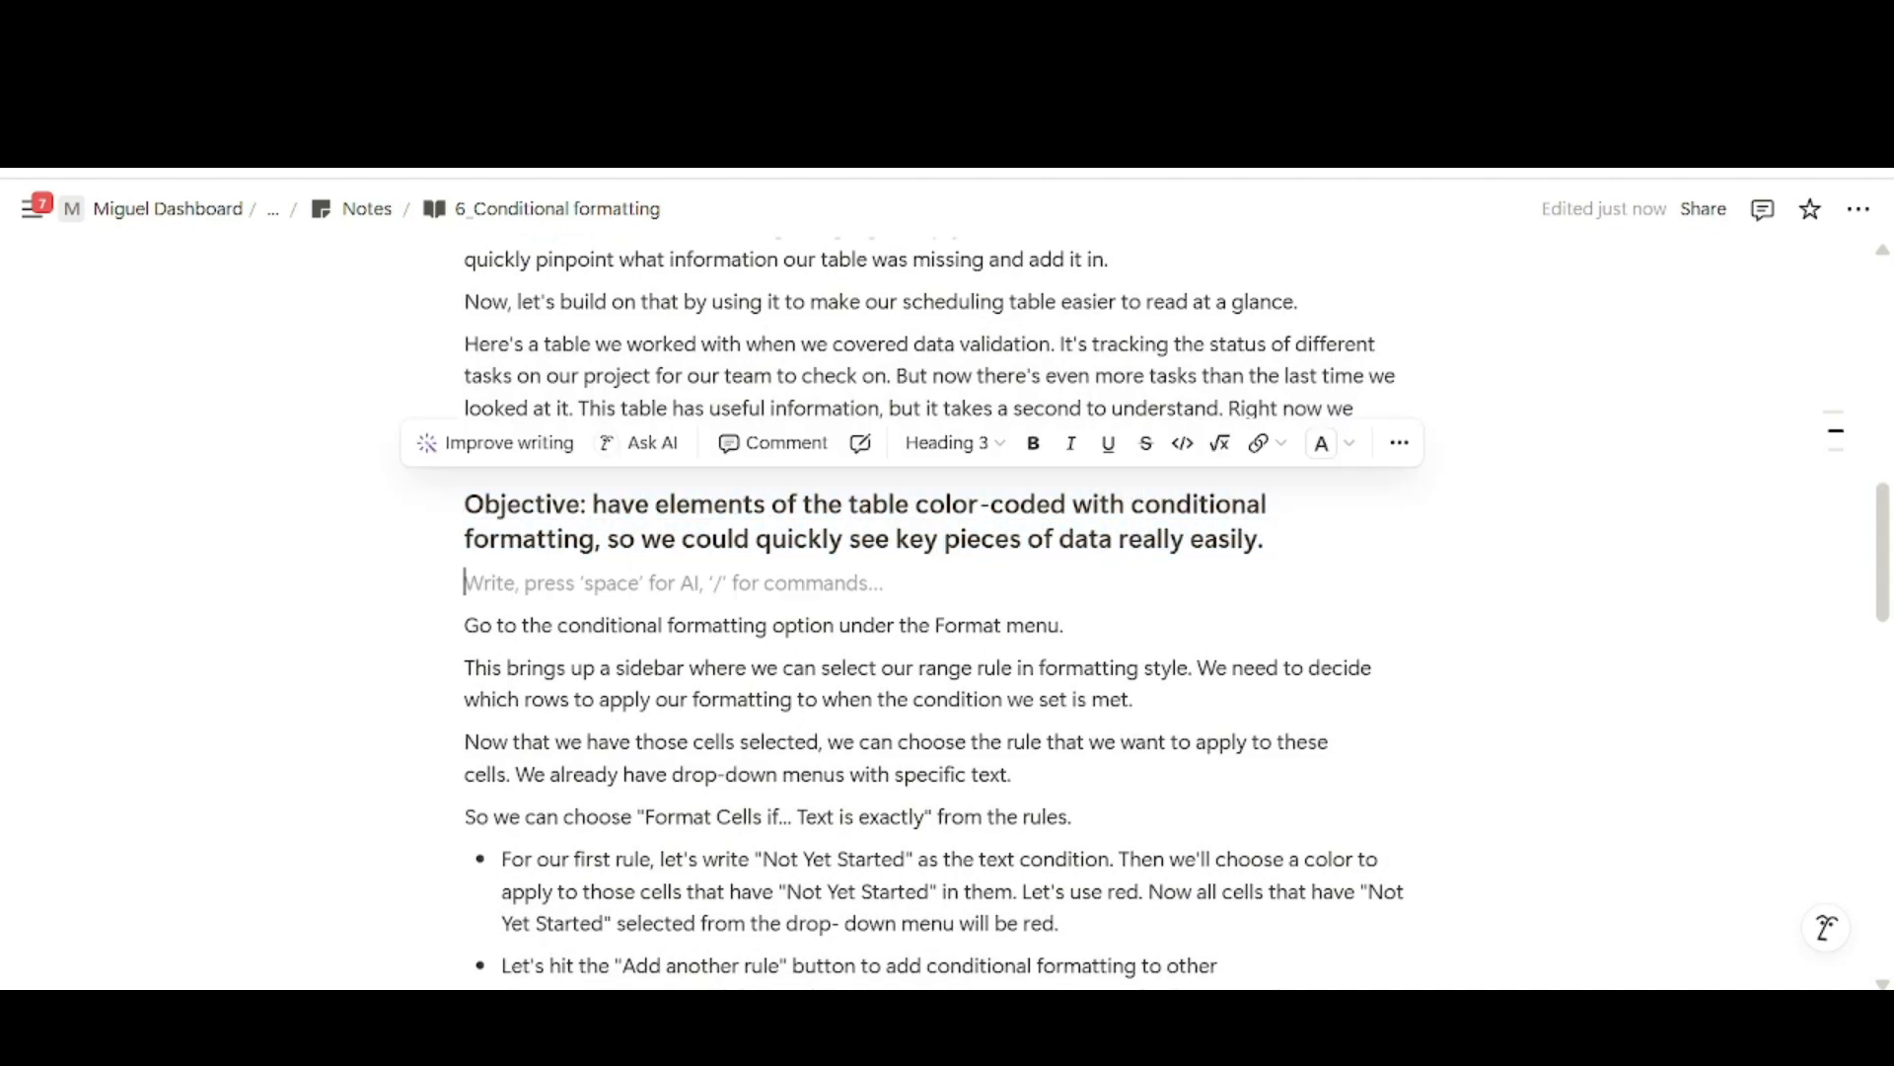
scroll(691, 582, "down", 1)
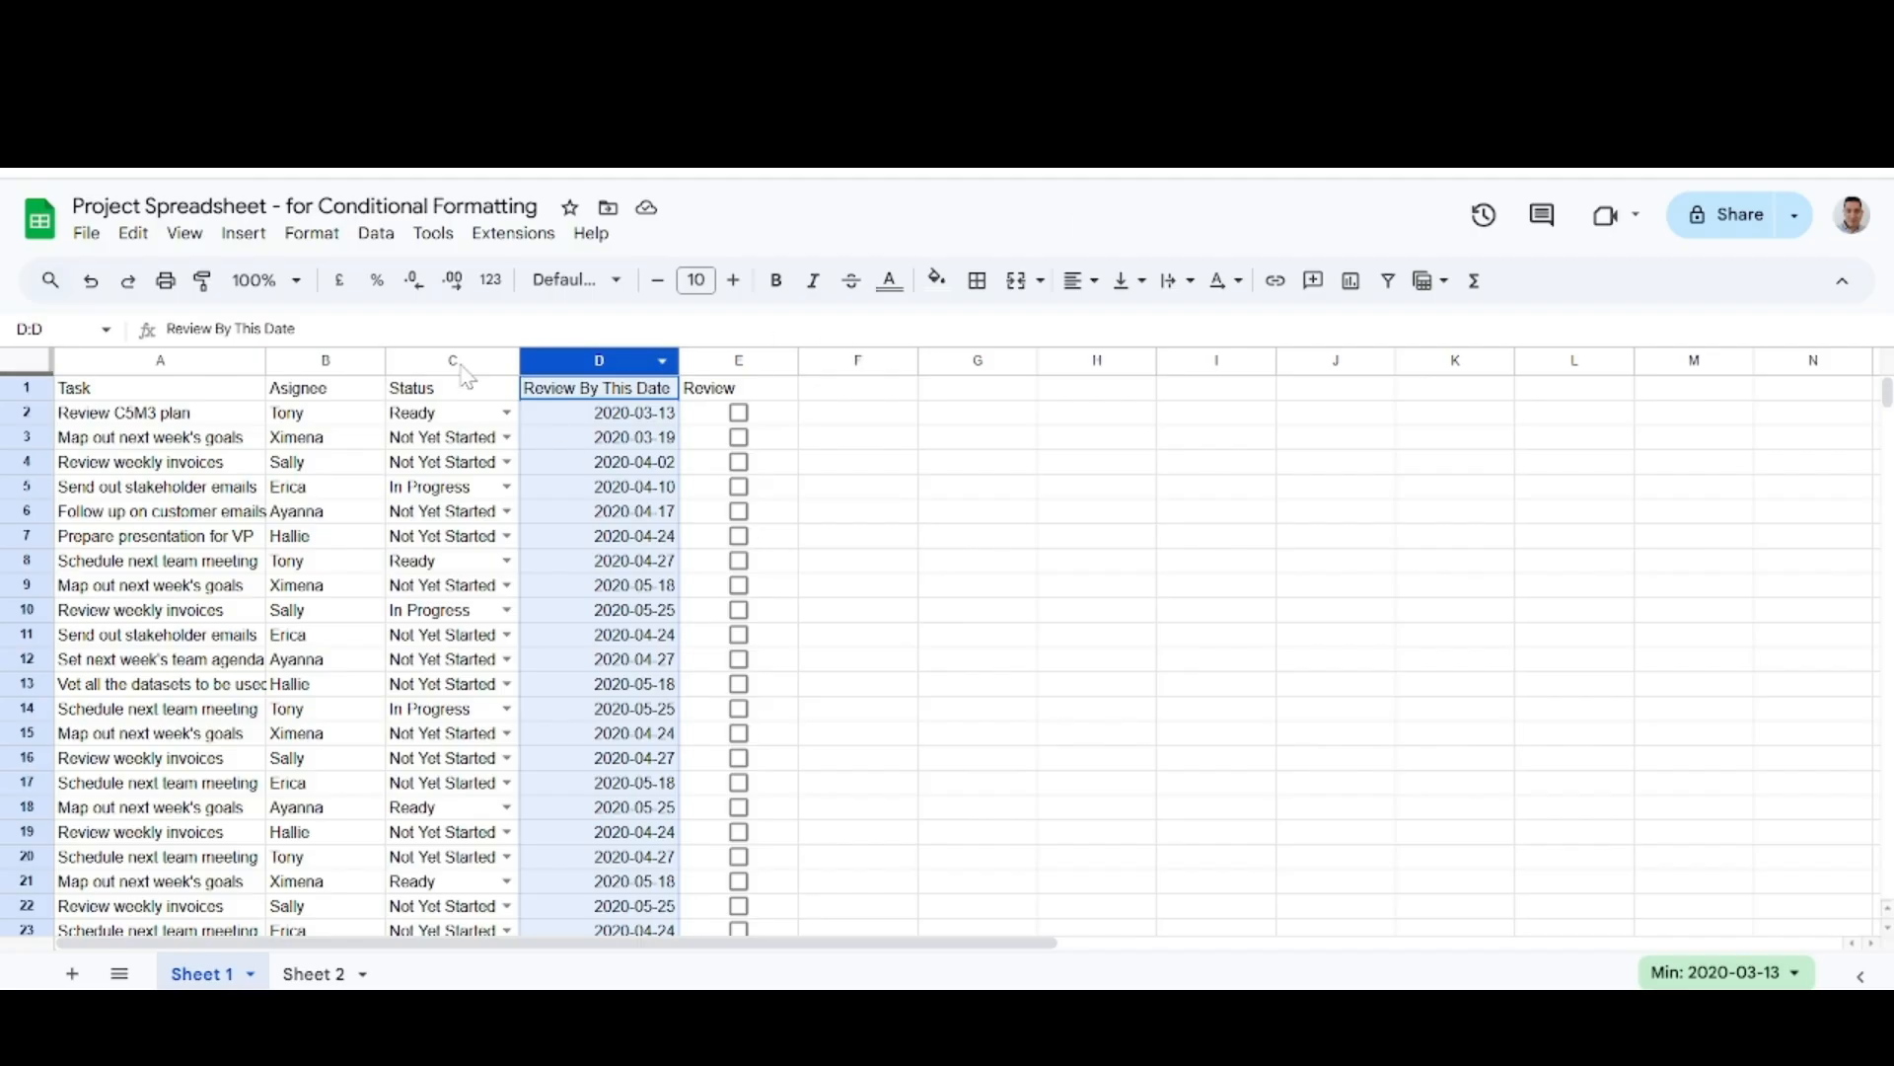
In Google Sheets, start a conditional formatting rule on the Status column for range C2:C1000 with the condition "Text is exactly".
left_click(456, 361)
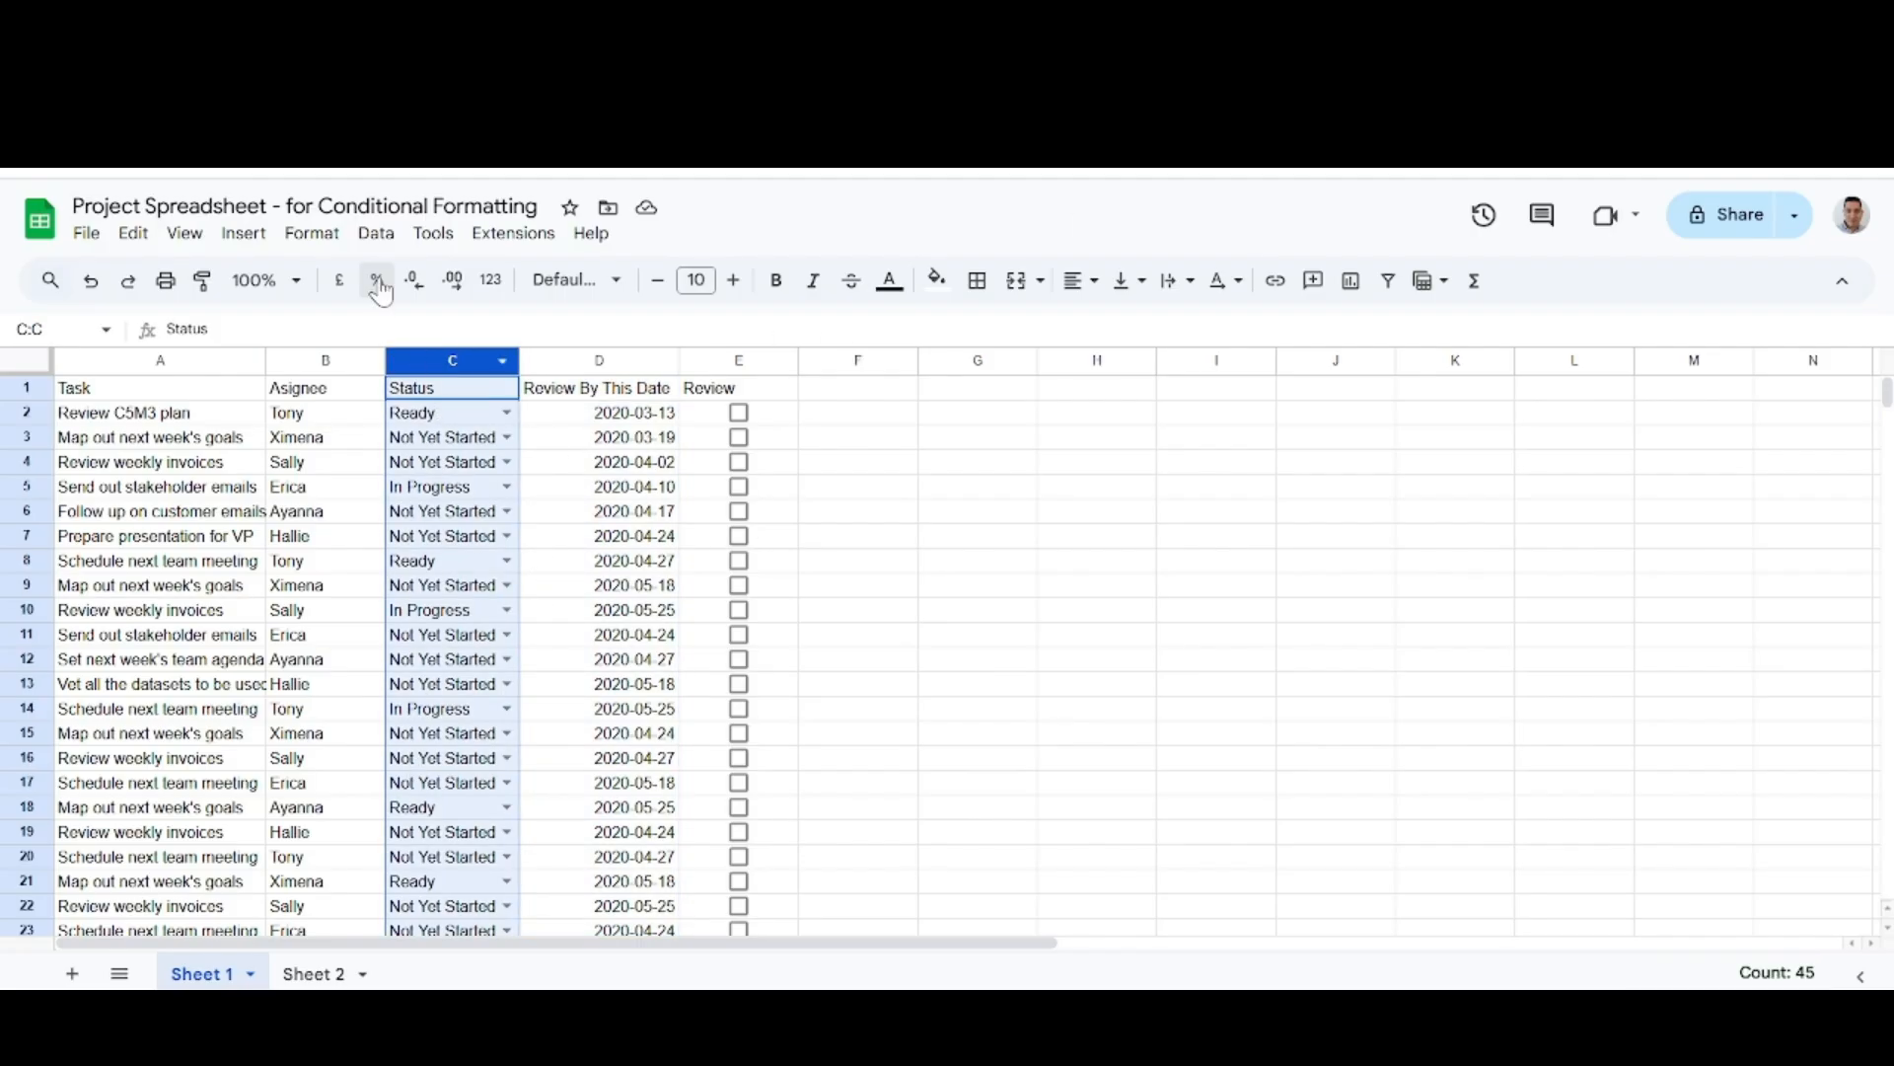
left_click(314, 234)
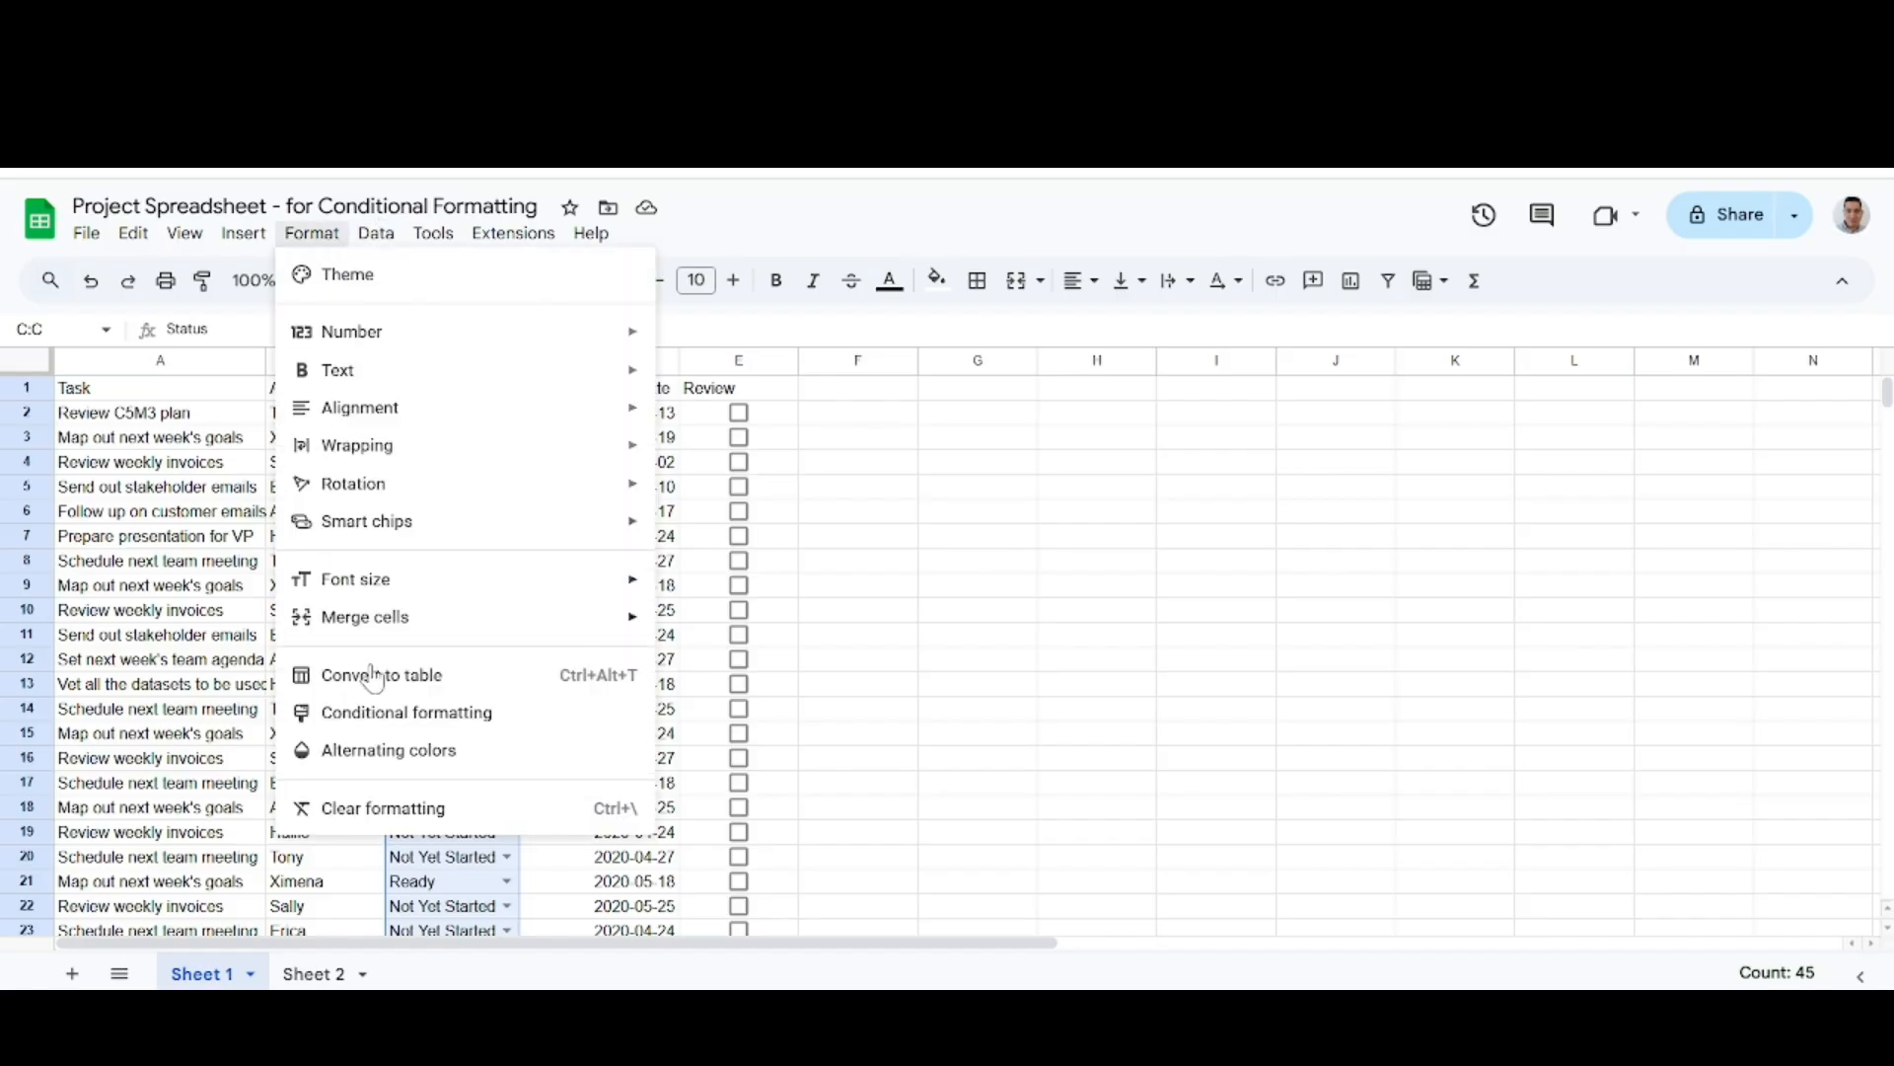
left_click(424, 712)
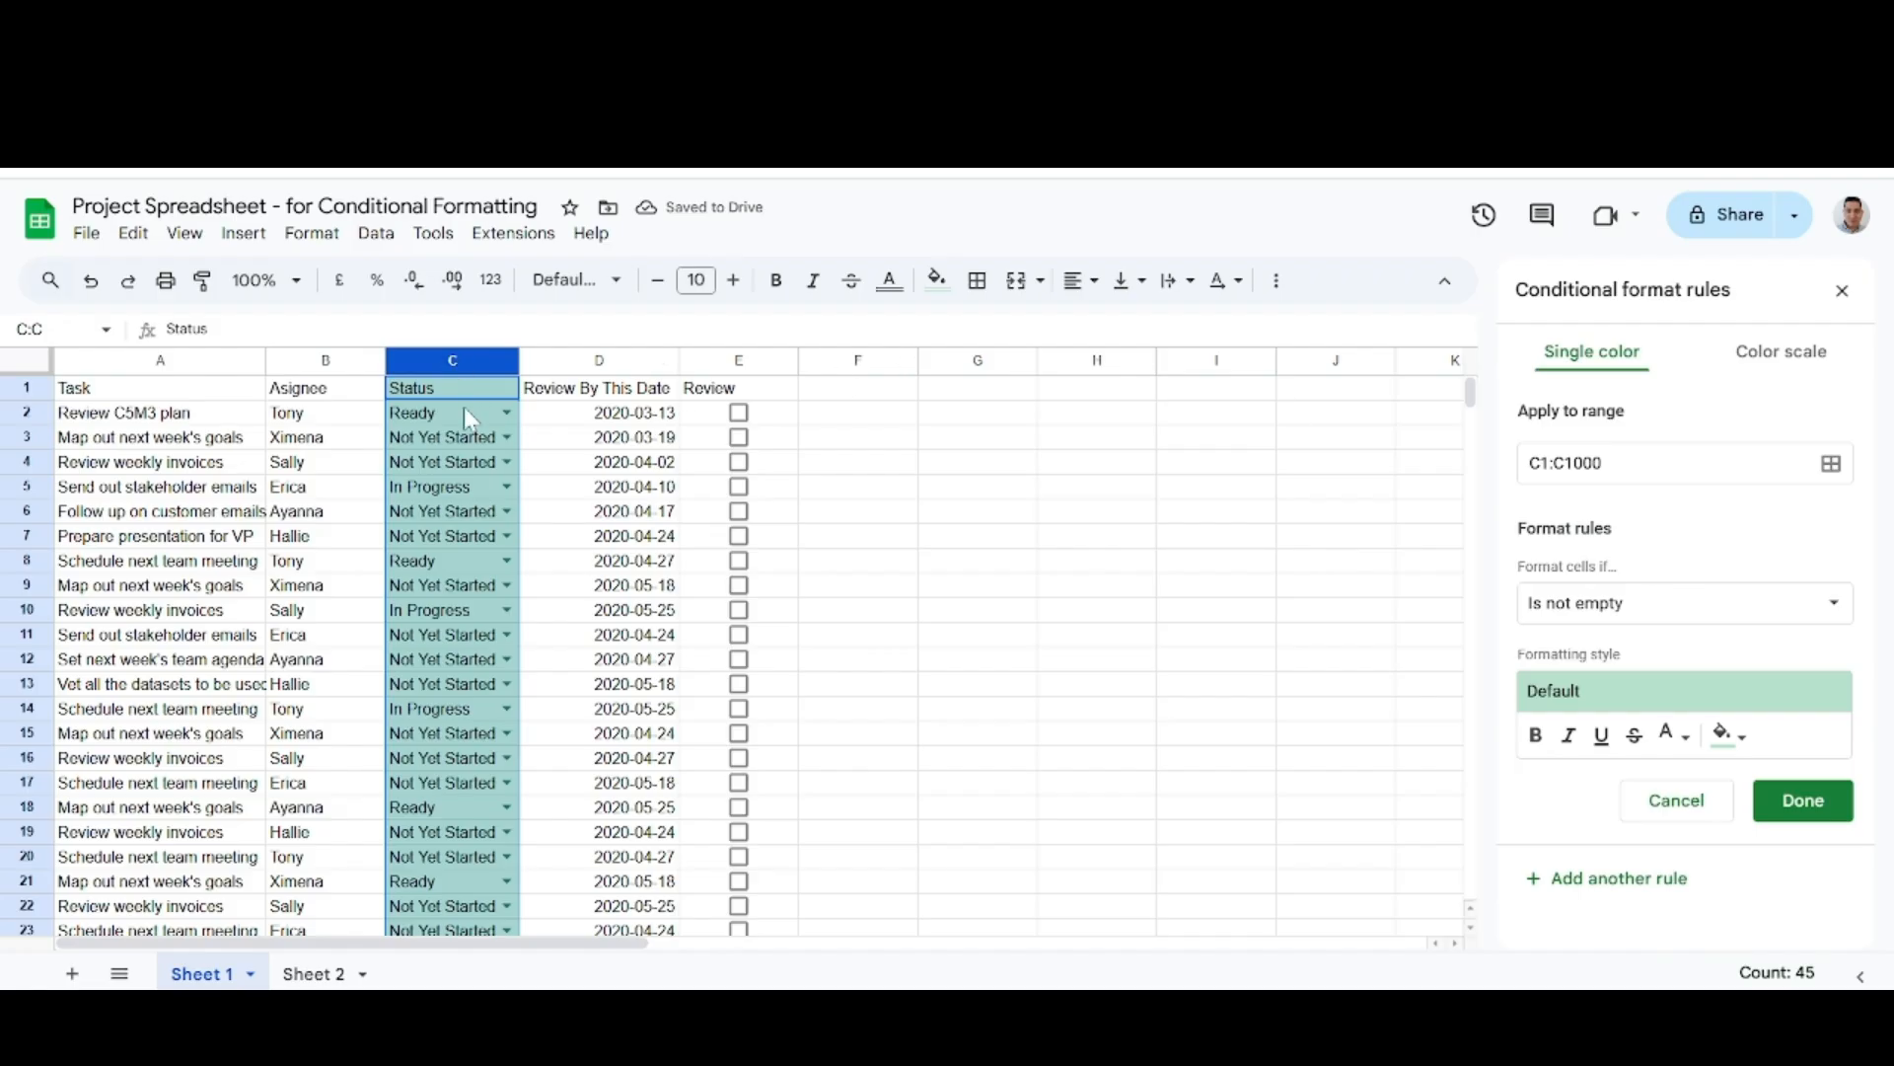
left_click(1603, 462)
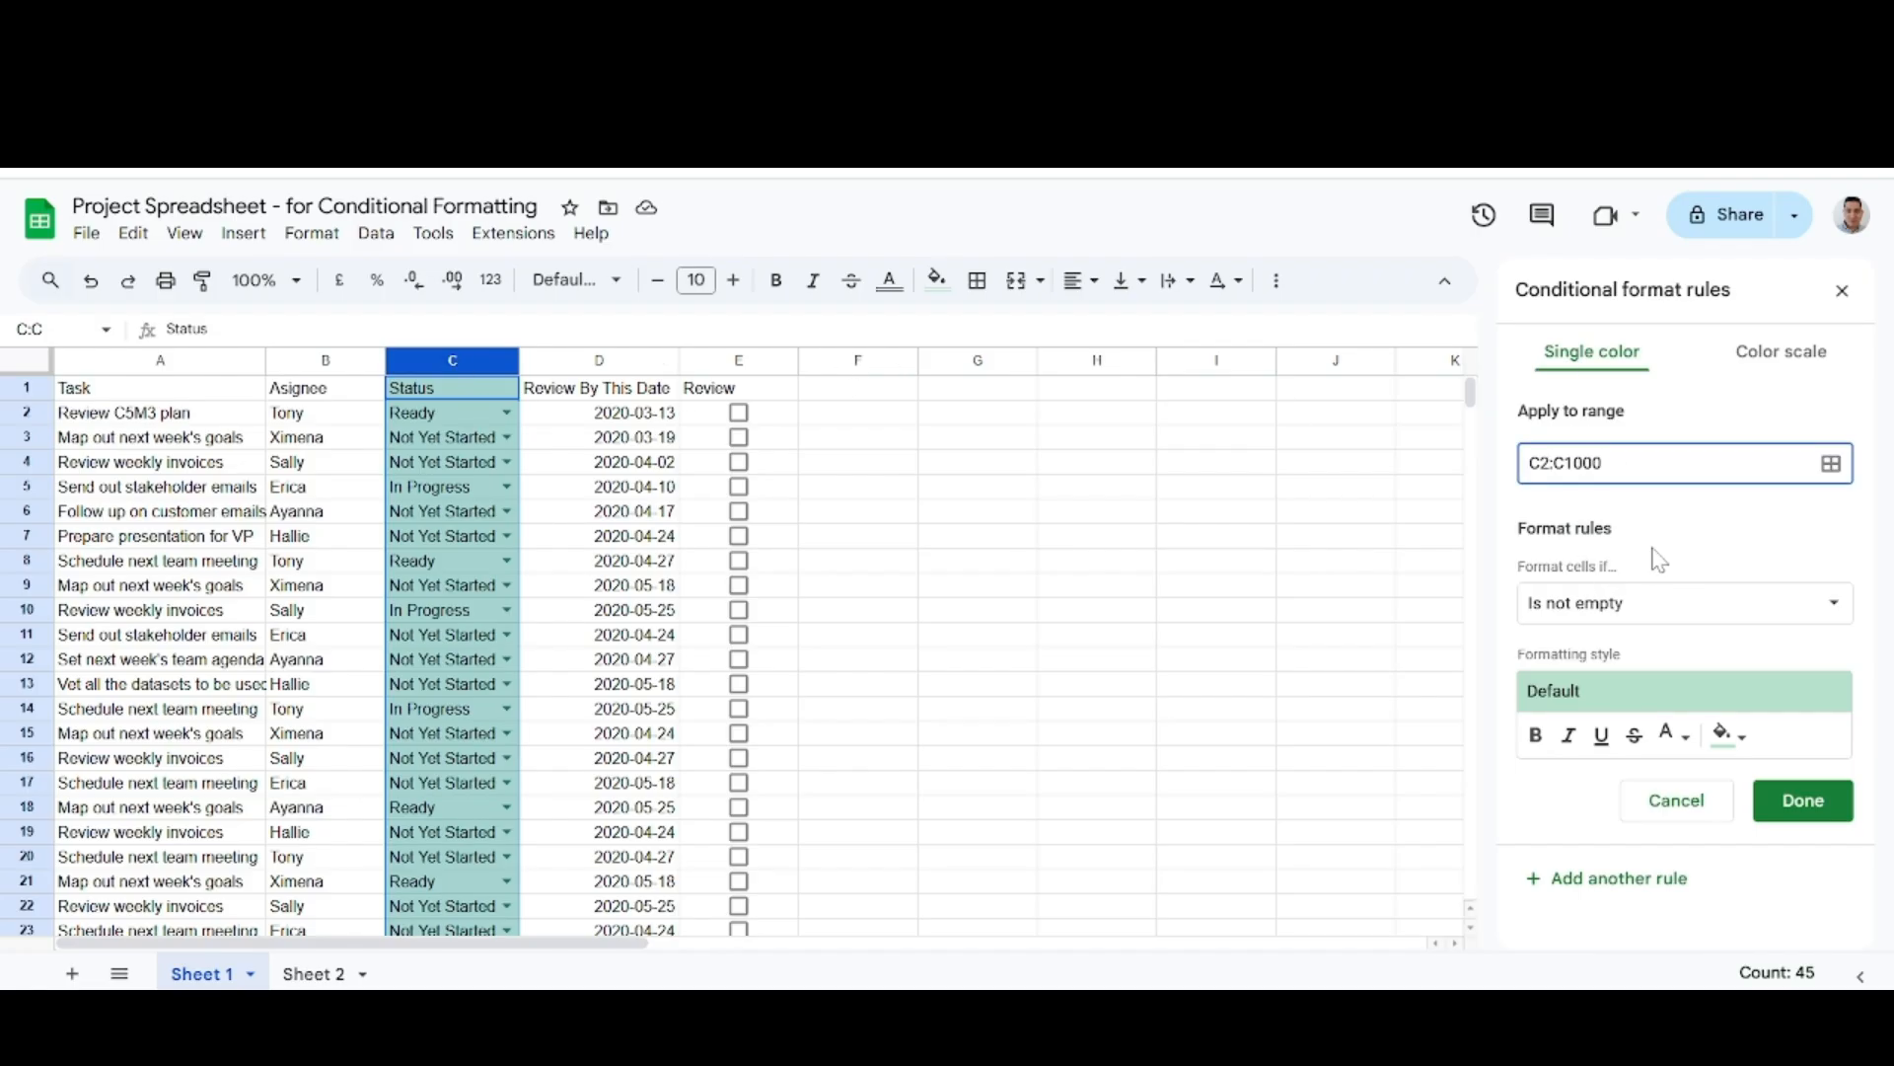
left_click(1837, 616)
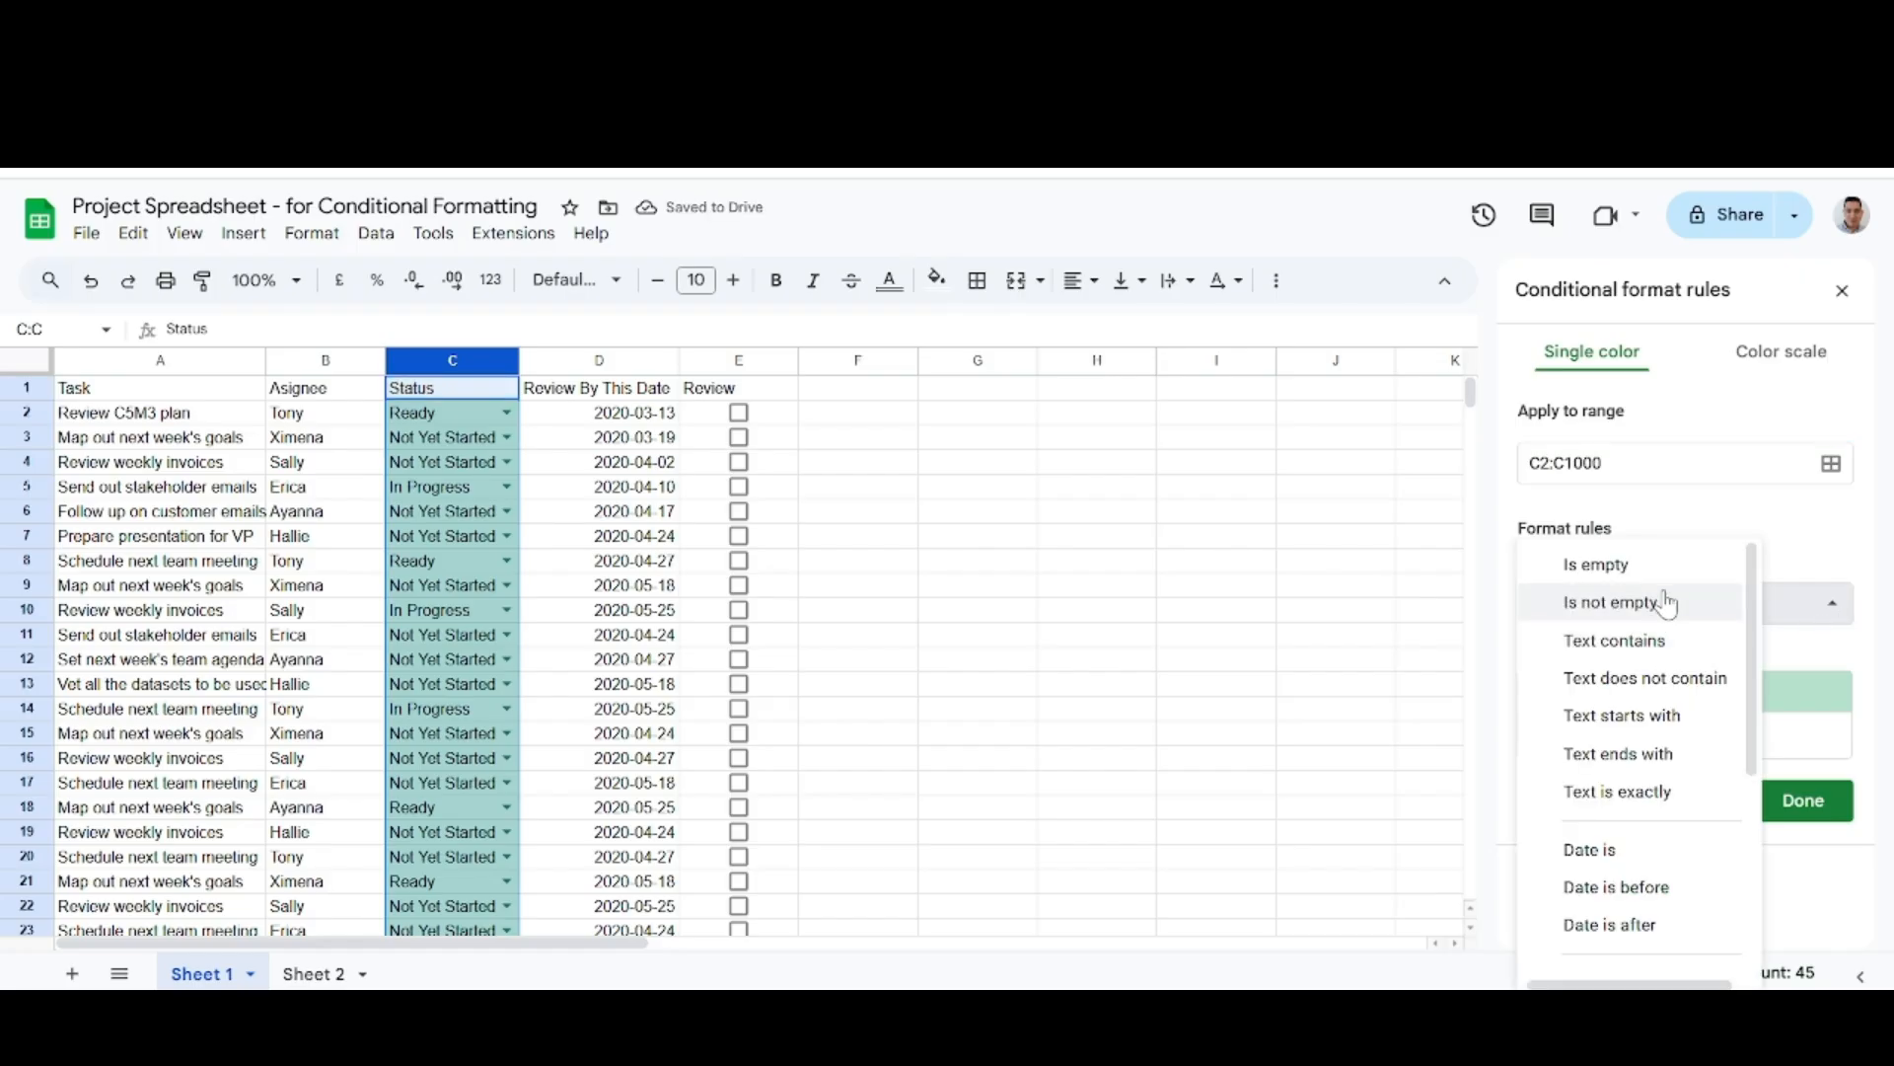
left_click(1641, 799)
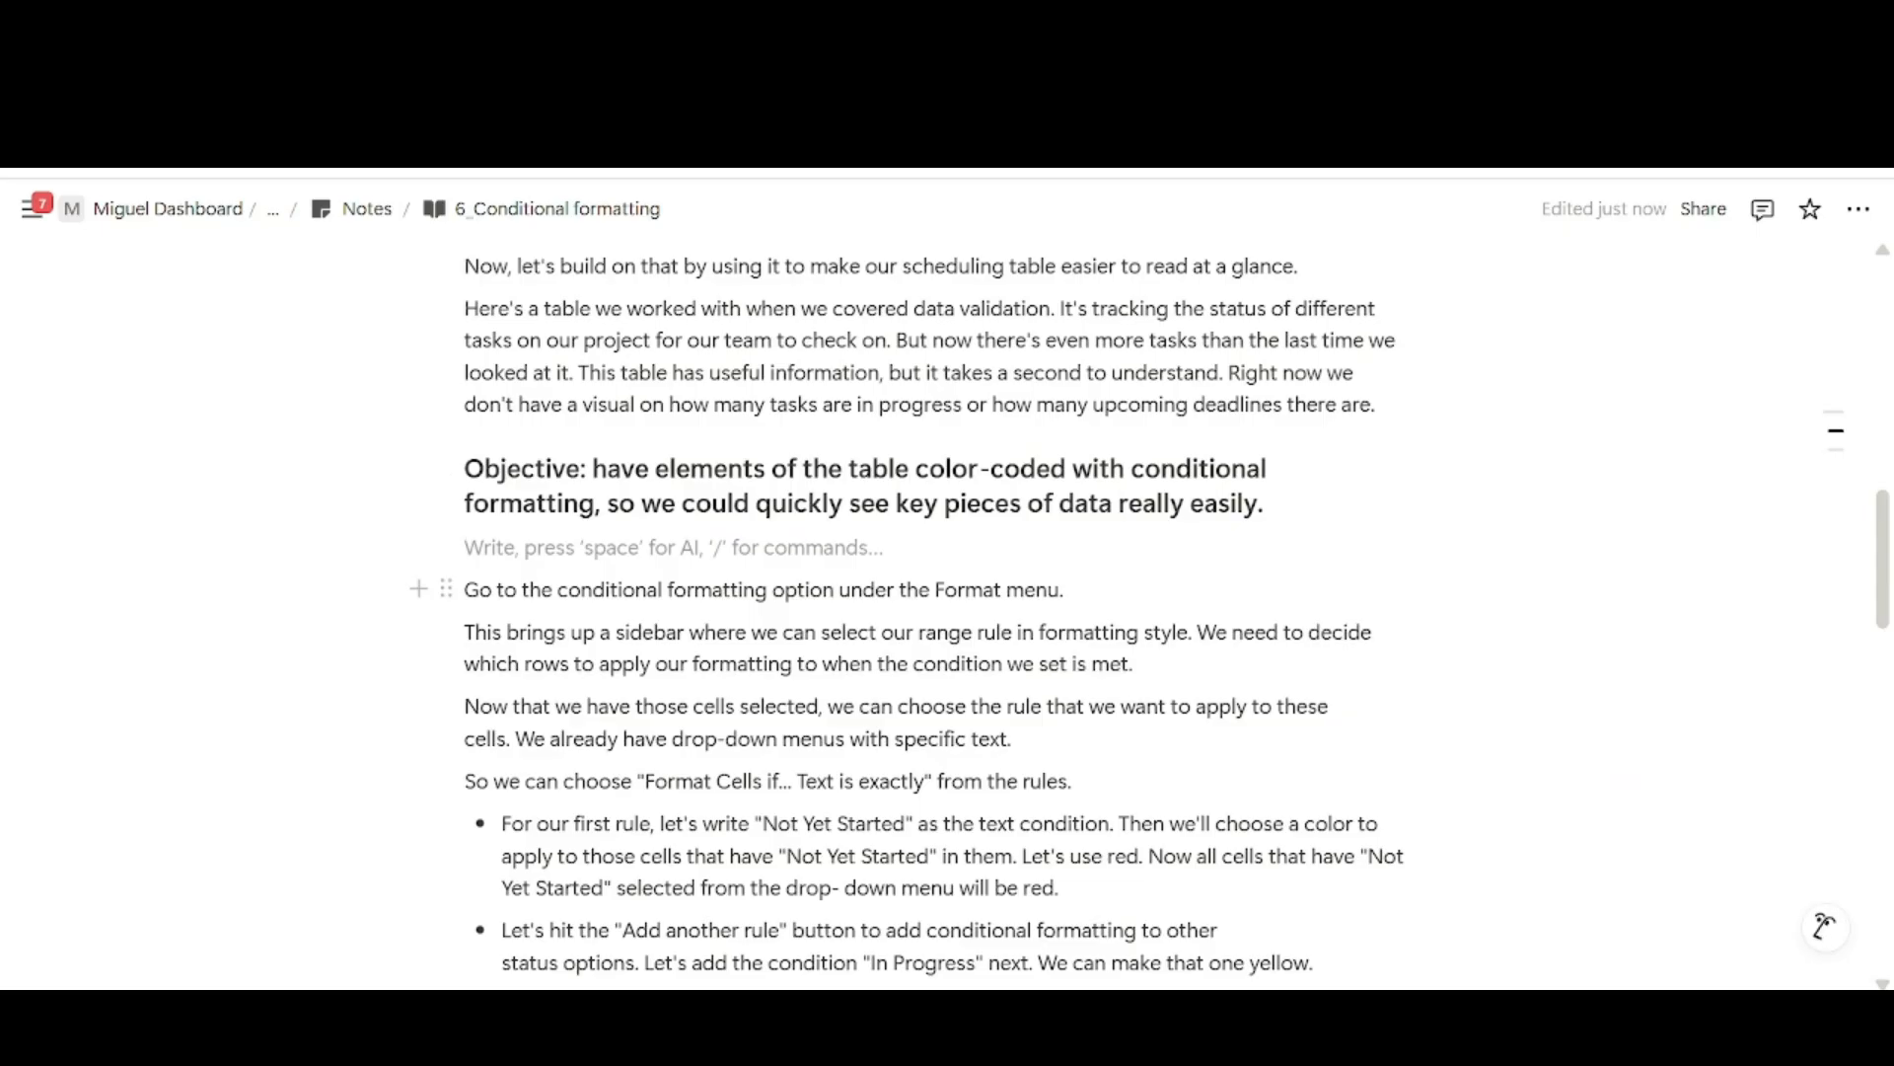
Switch to the Notion notes and read the instructions for the Not Yet Started, In Progress and Ready rules.
scroll(947, 592, "down", 3)
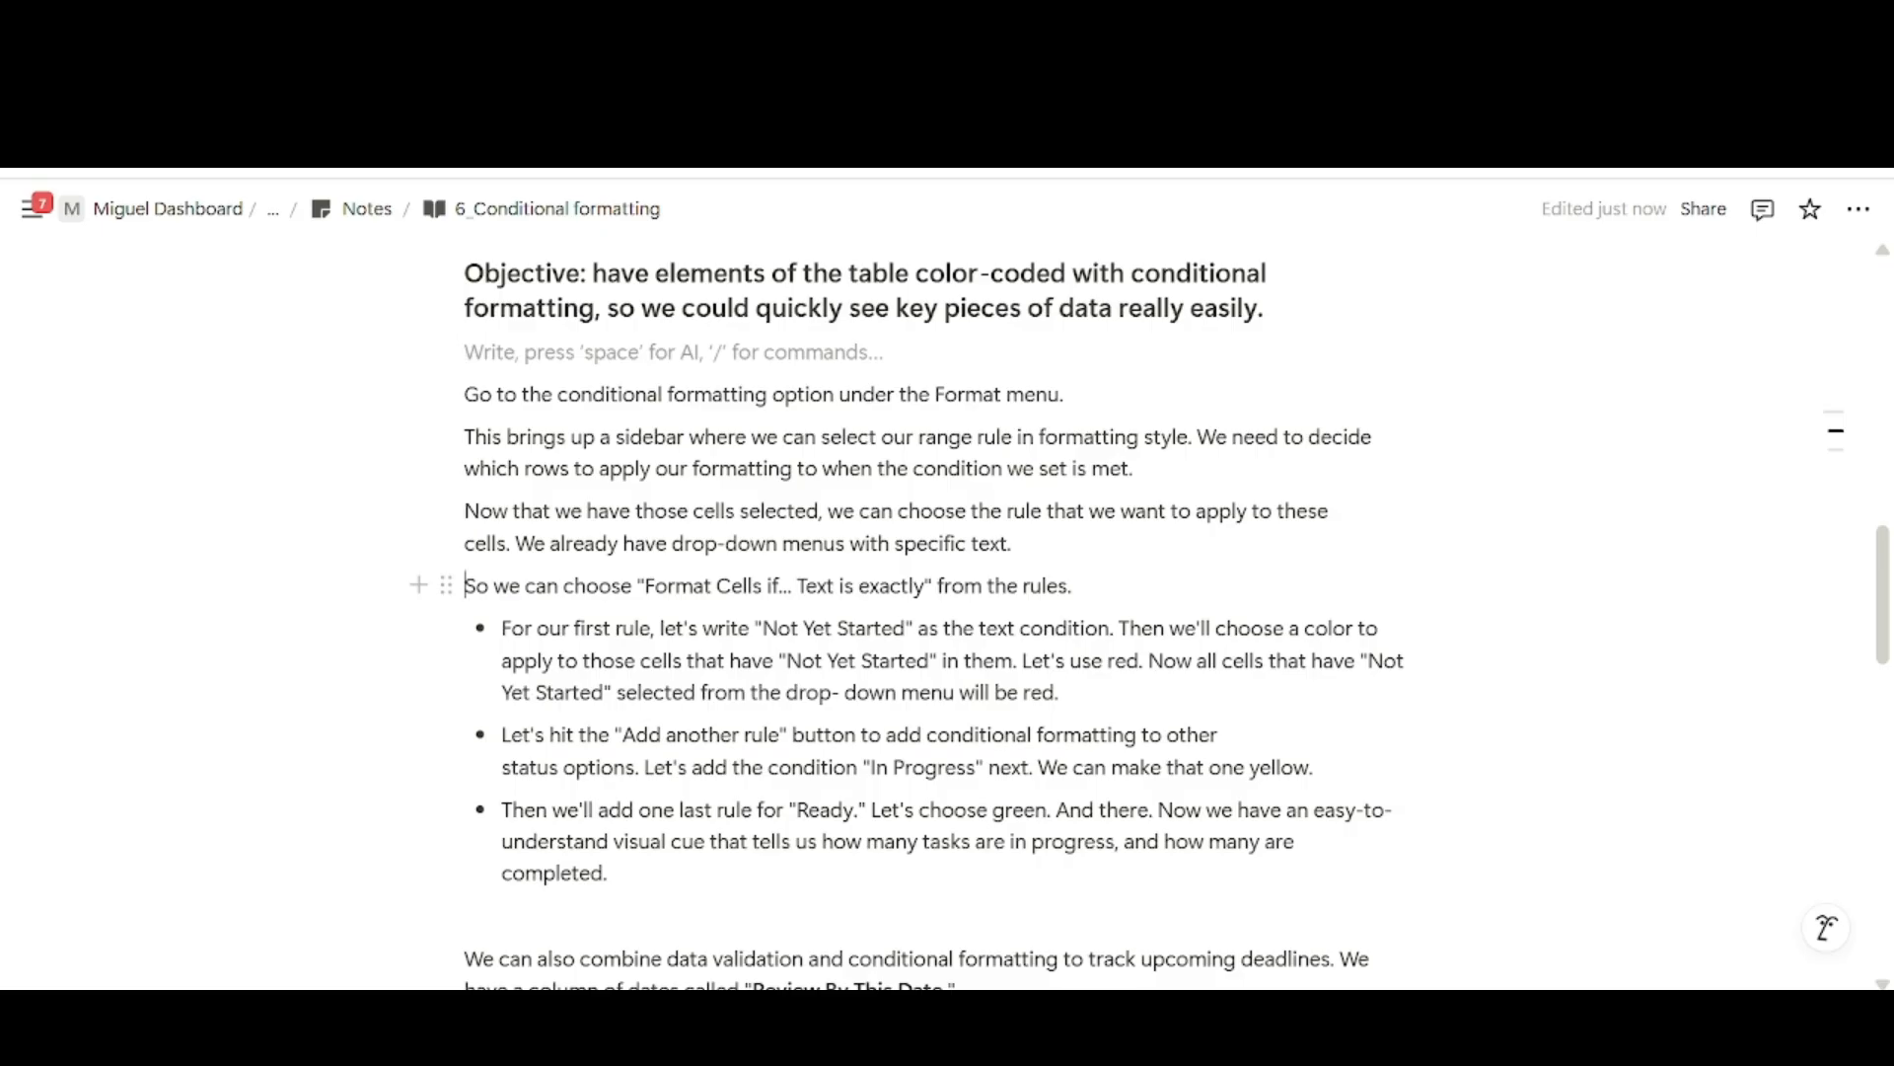
left_click_drag(464, 585, 1072, 585)
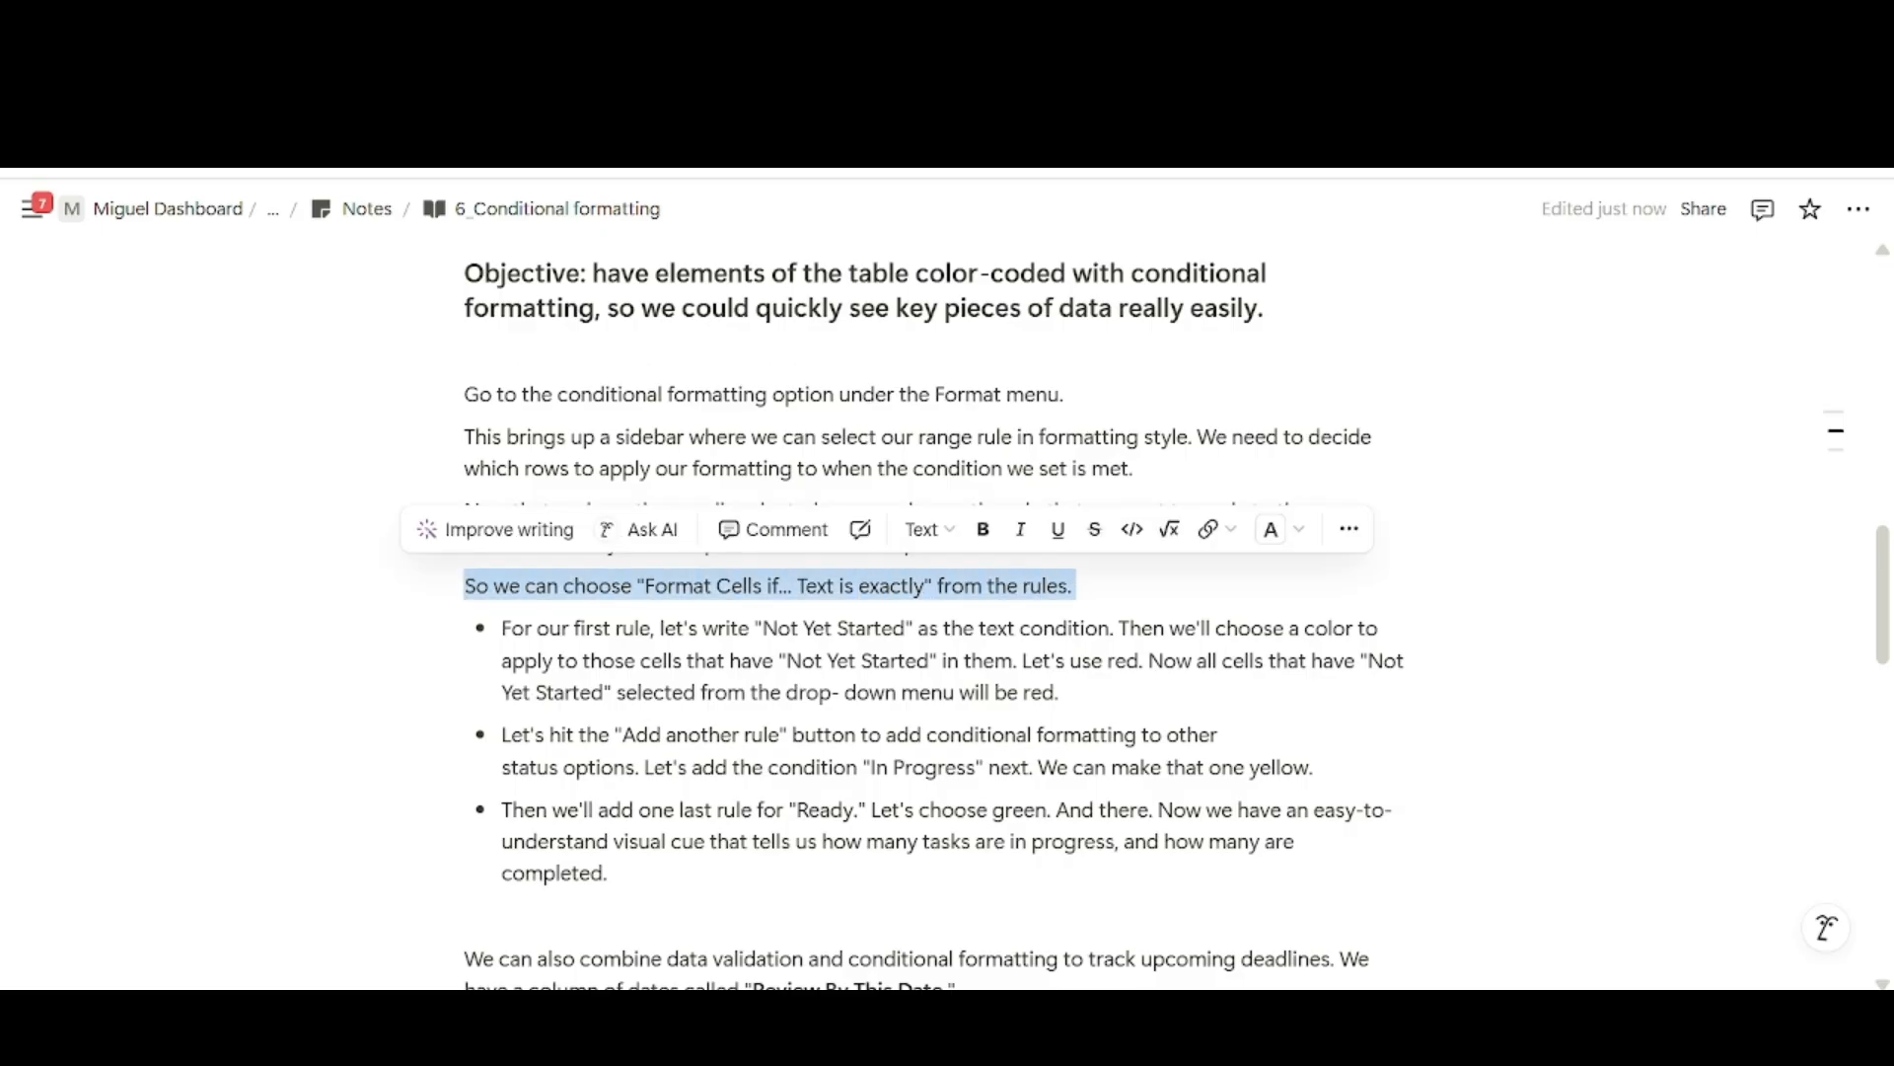
scroll(798, 565, "down", 2)
left_click(799, 564)
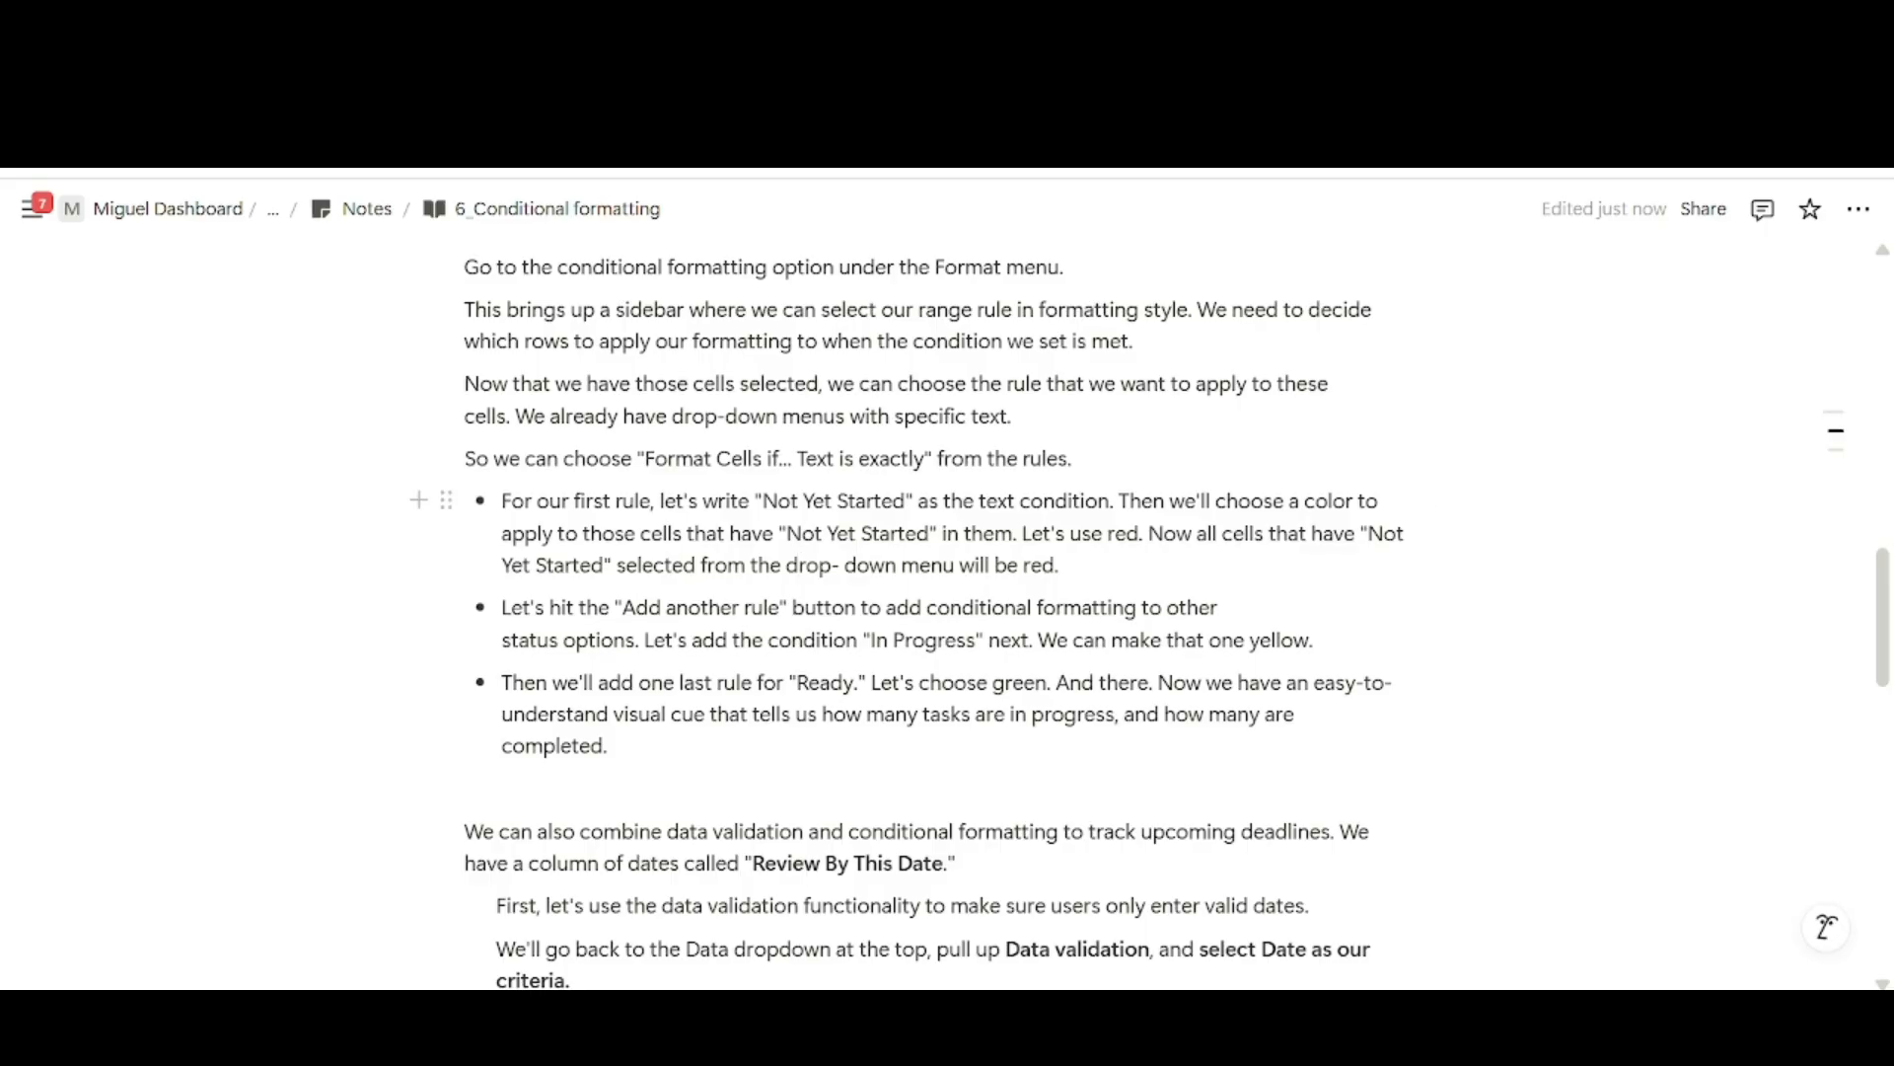
left_click_drag(502, 533, 1059, 564)
left_click(1059, 565)
left_click_drag(502, 607, 1316, 639)
left_click(796, 682)
left_click_drag(503, 682, 1151, 682)
left_click(986, 713)
Bold the words "Ready" and "green" in the notes' bullet about the last rule.
double_click(826, 682)
key("ctrl+b")
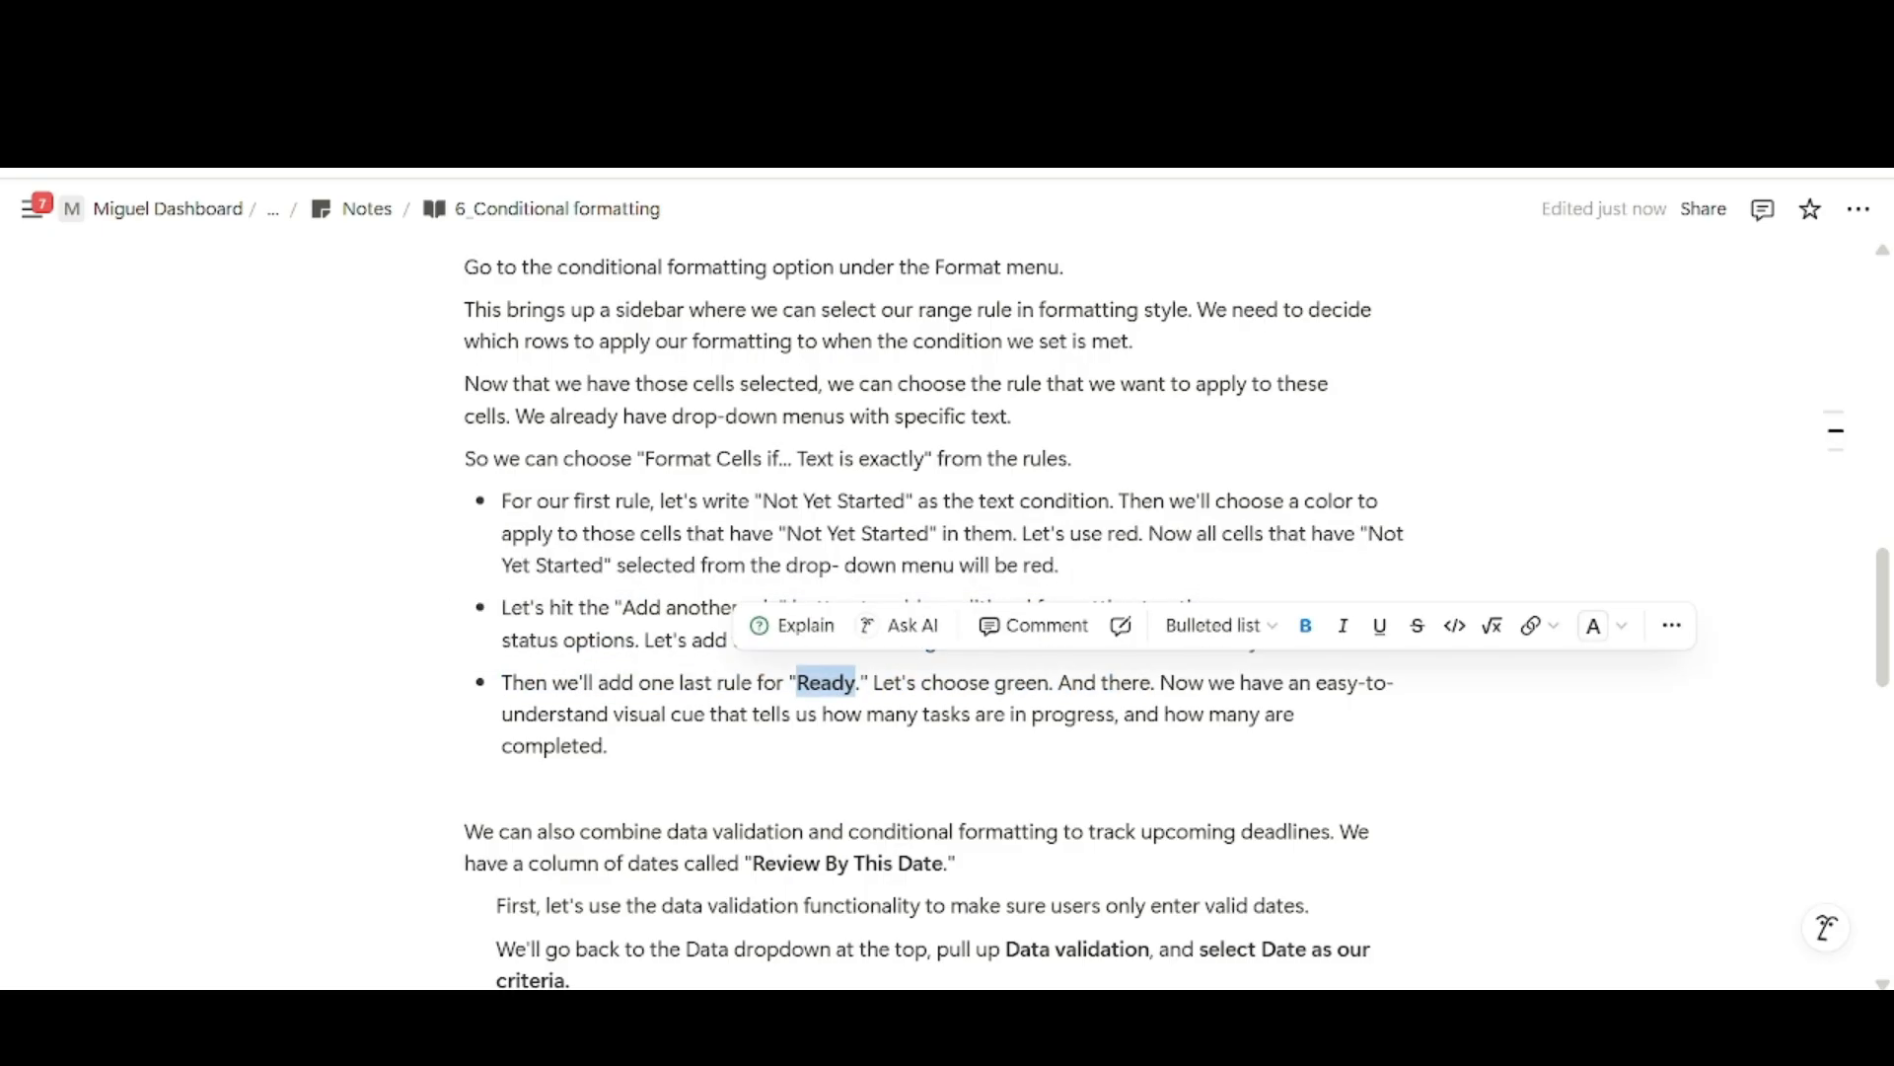
double_click(1022, 682)
key("ctrl+b")
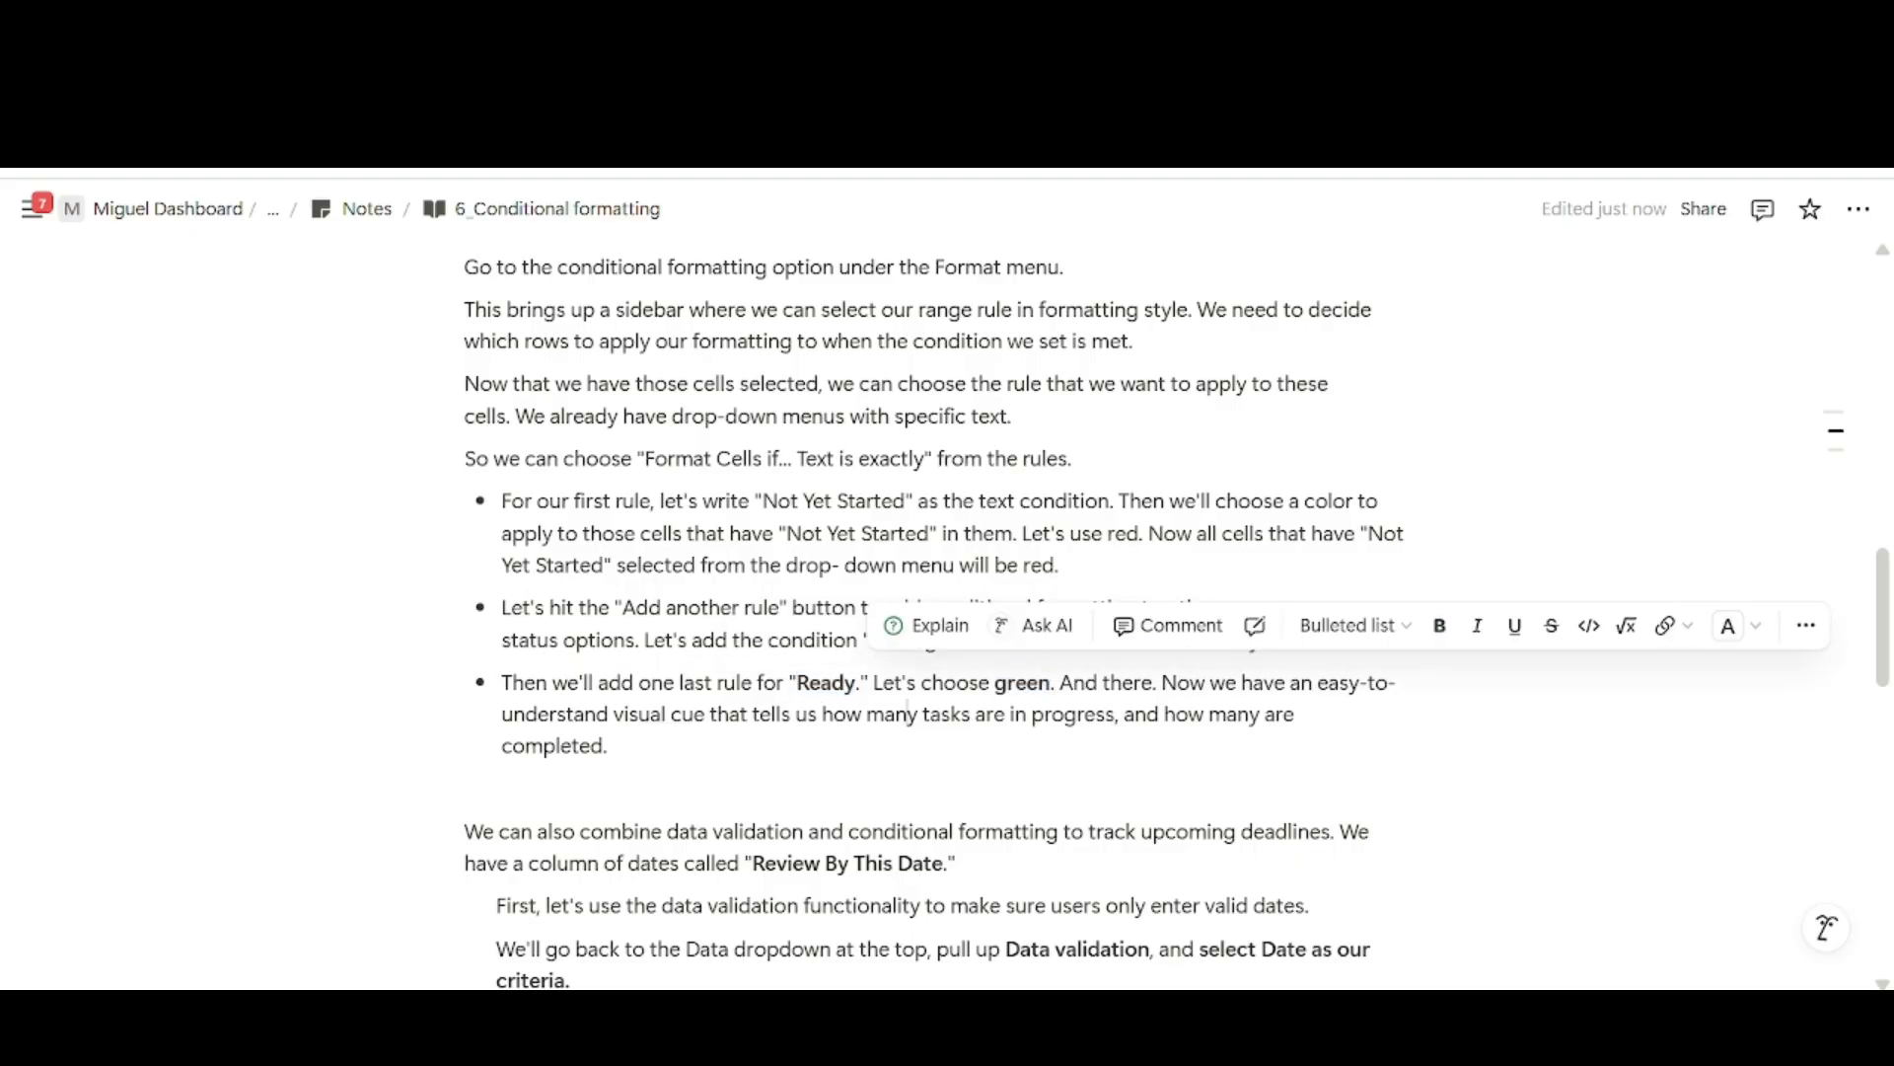
left_click(905, 711)
Bold "yellow" and "In Progress" in the notes' second bullet.
double_click(1279, 640)
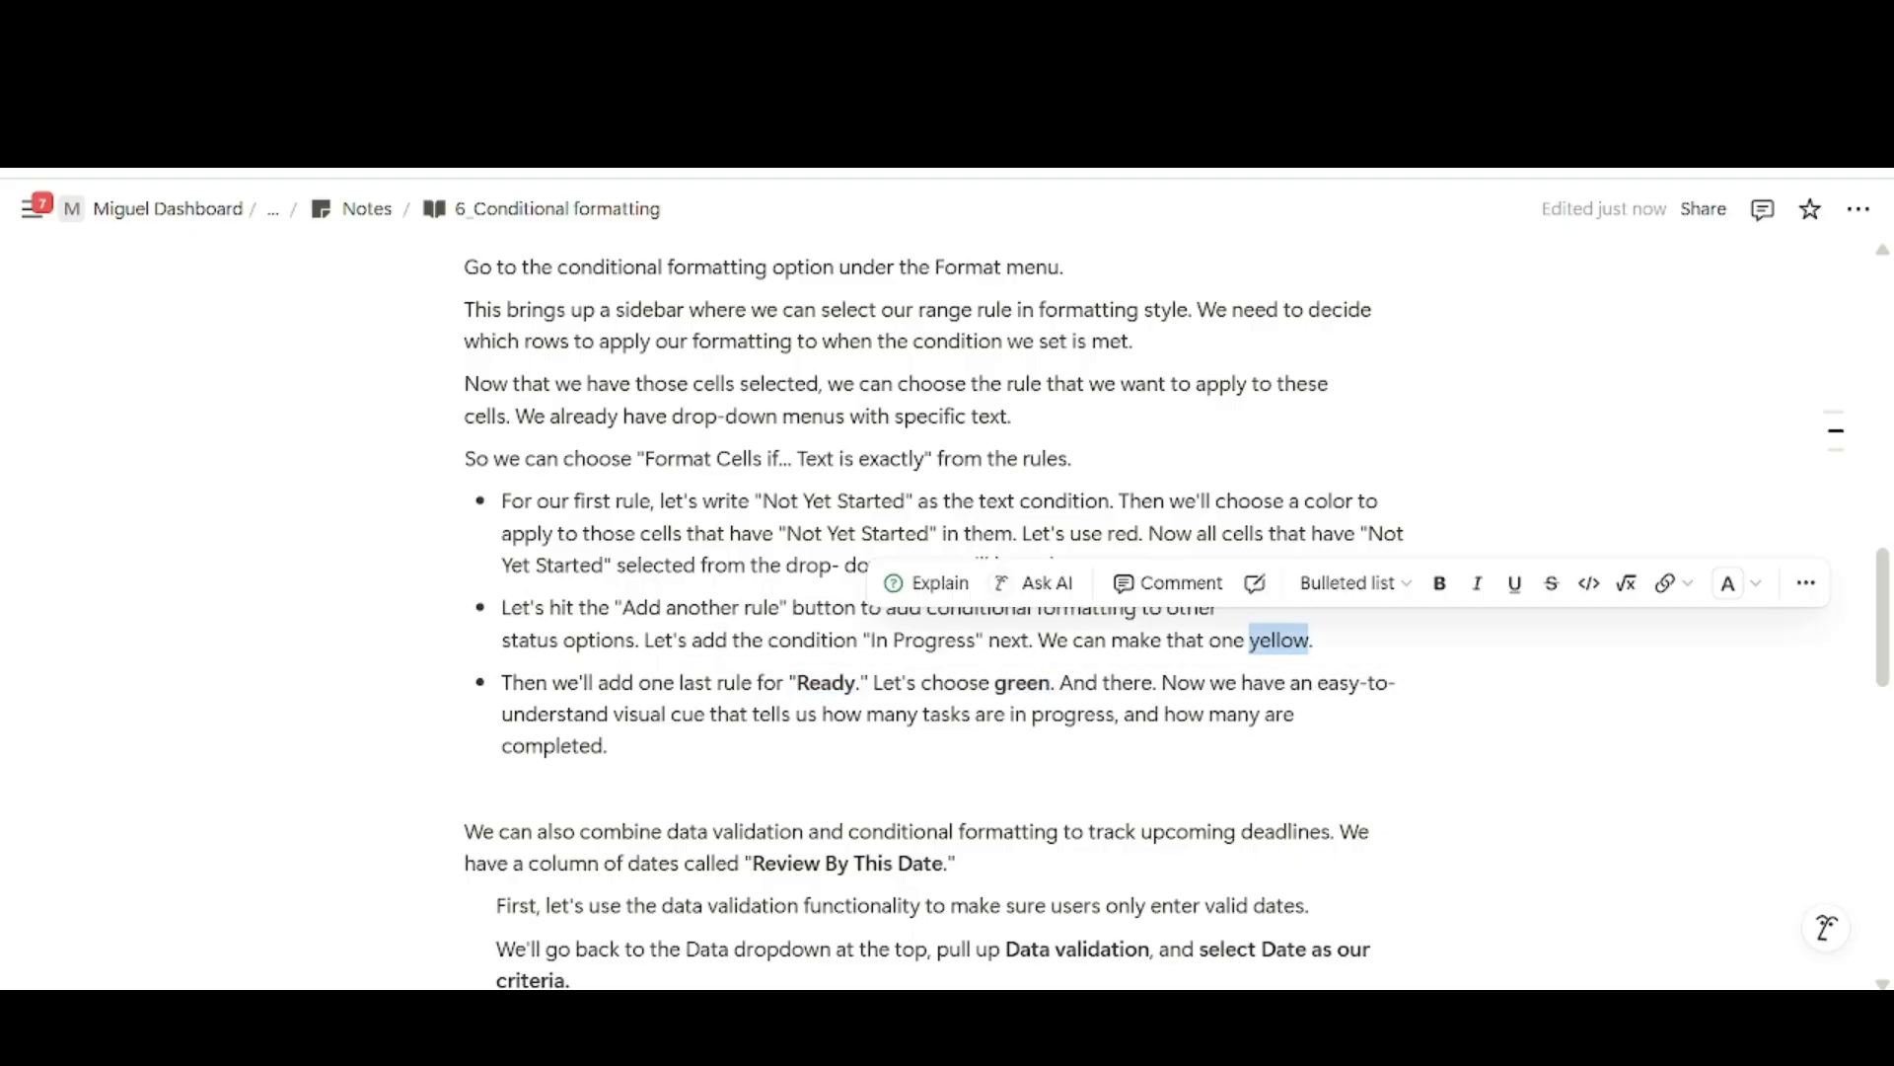
key("ctrl+b")
double_click(933, 641)
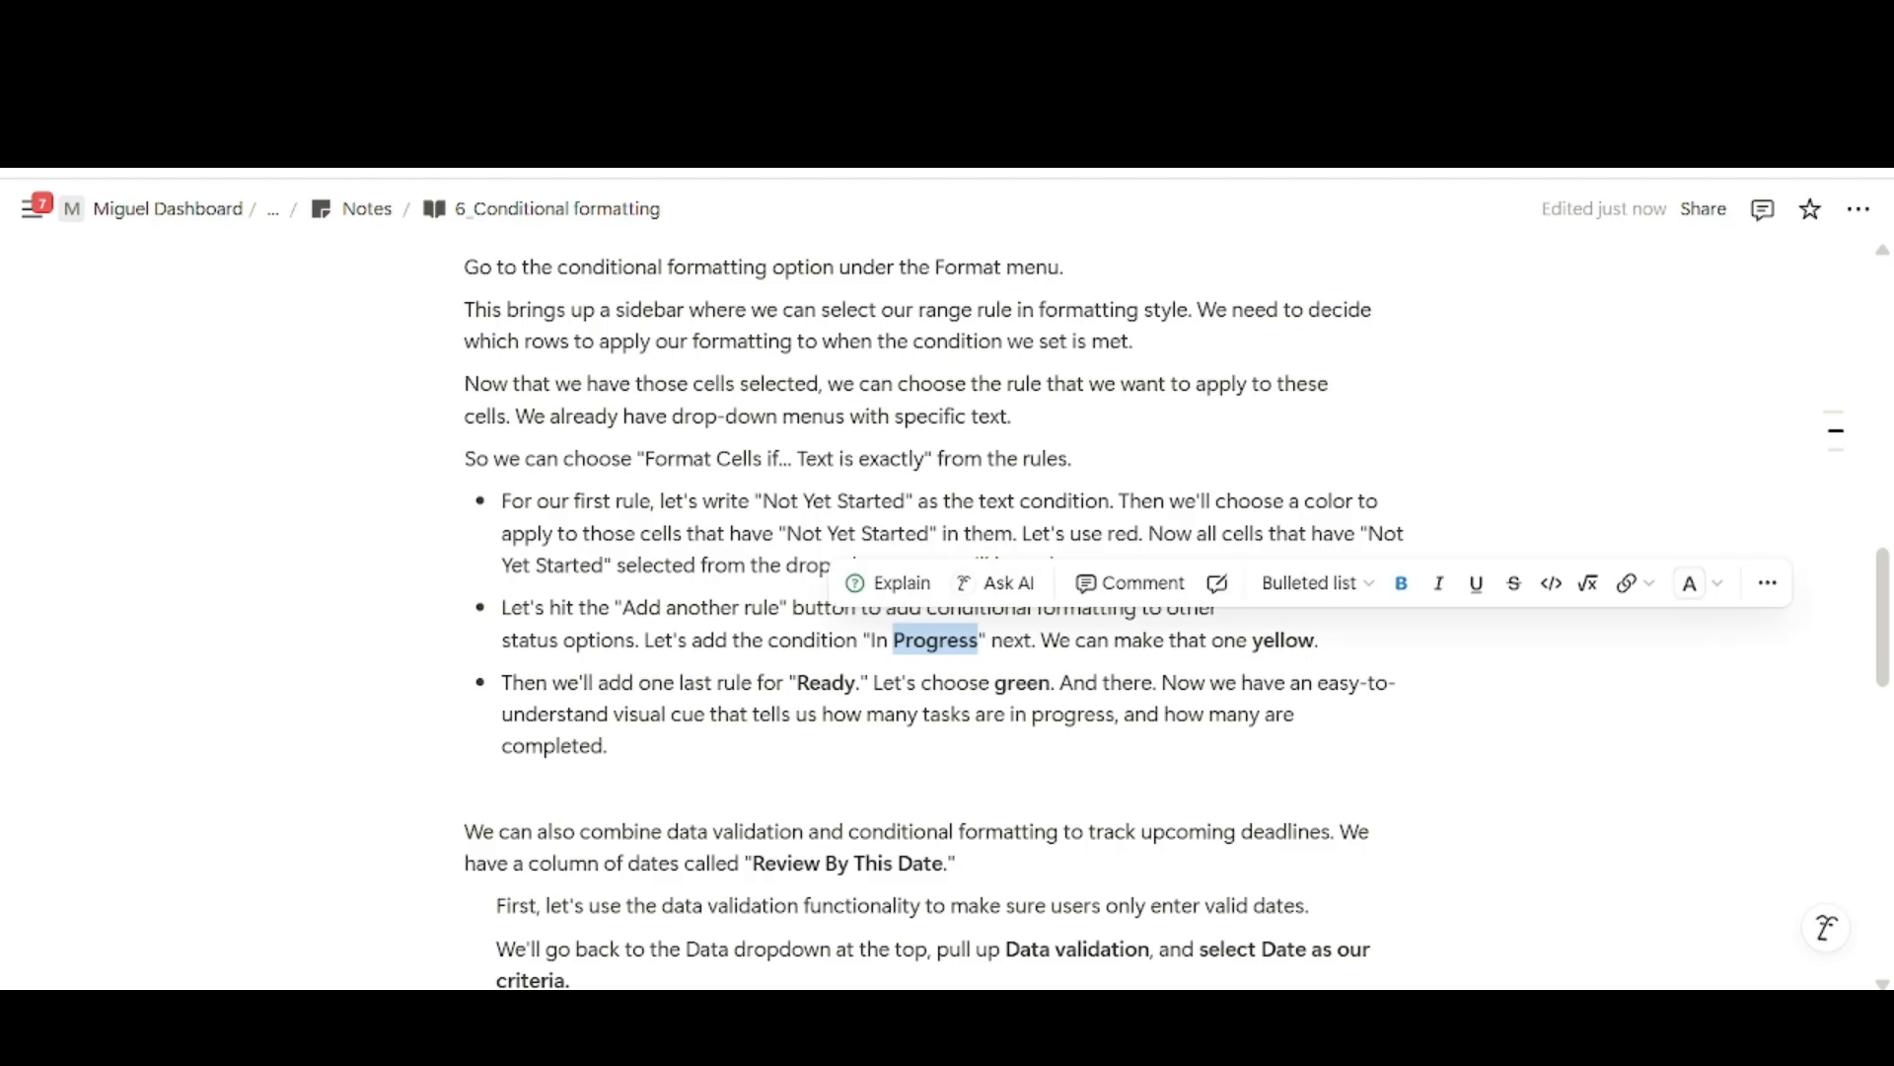
left_click_drag(977, 641, 868, 640)
key("ctrl+b")
left_click(702, 641)
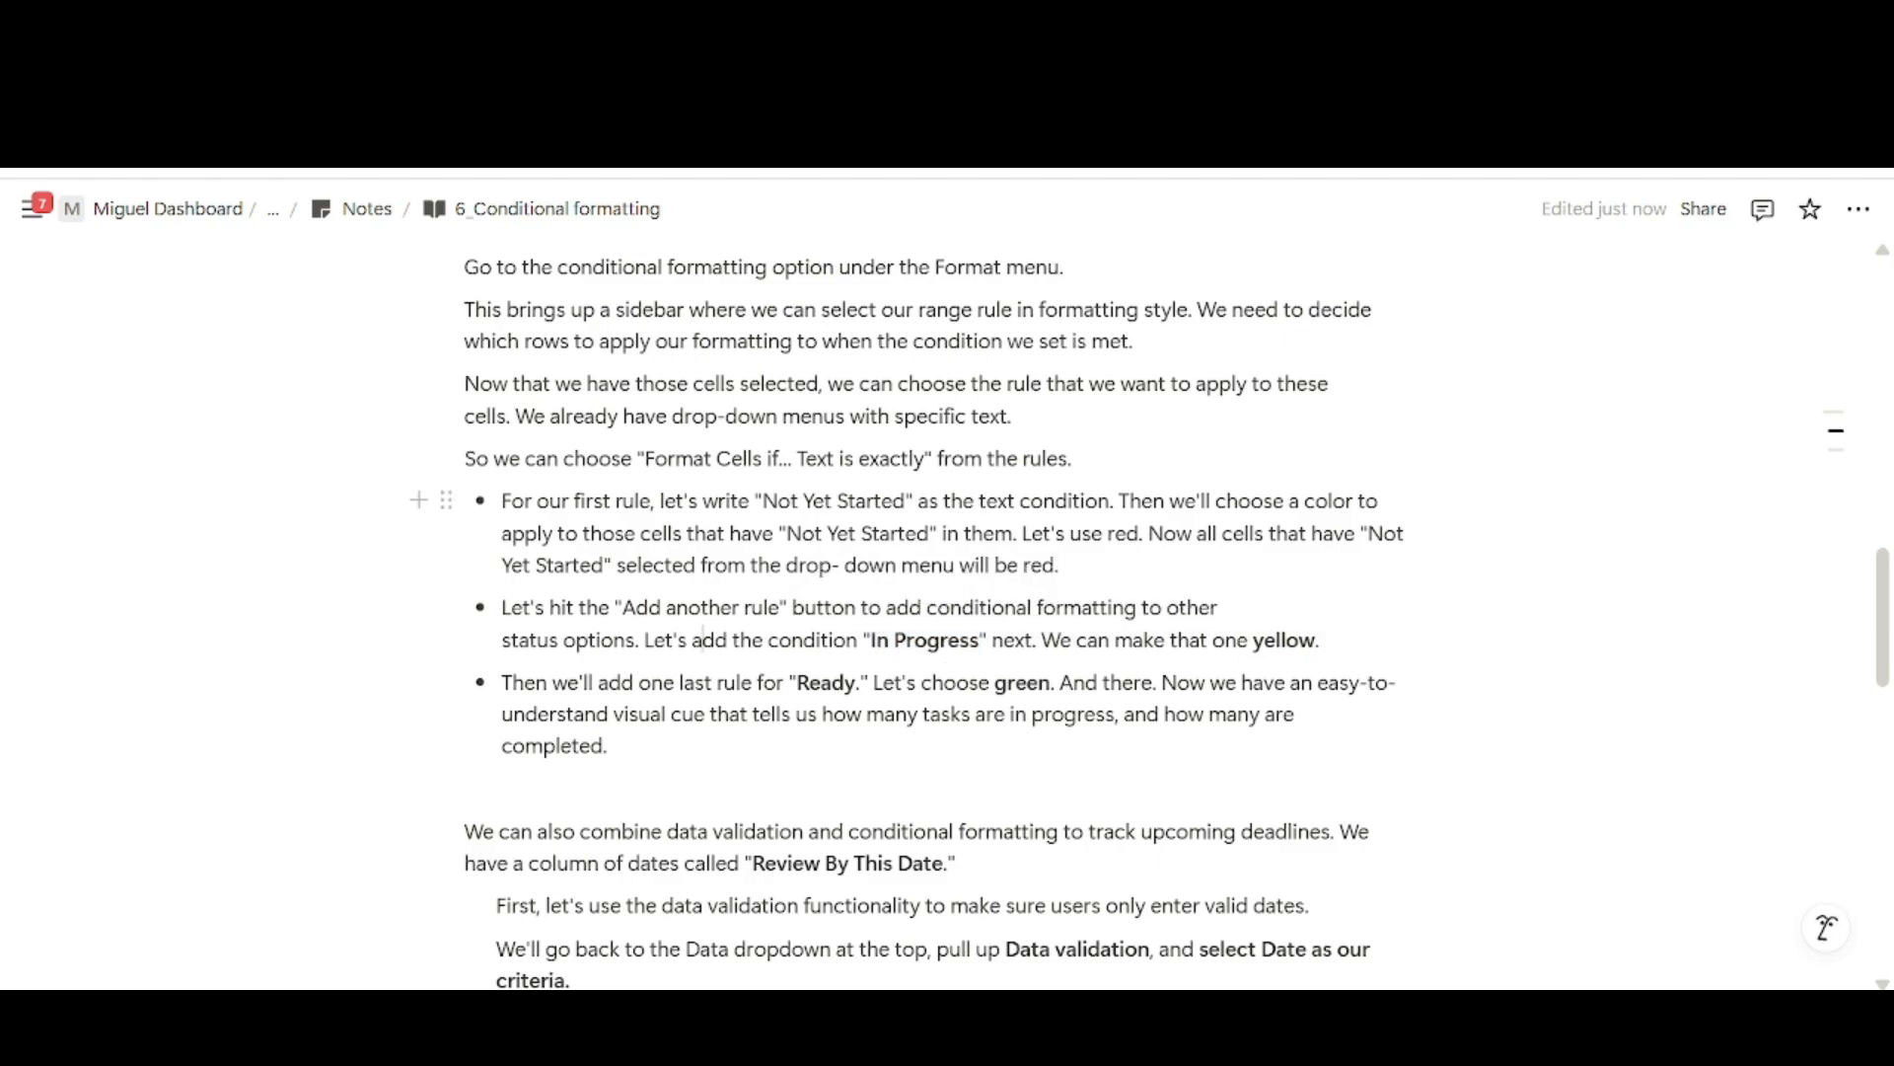
Bold the first "Not Yet Started" and the closing word "red" in the notes' first rule bullet.
left_click_drag(764, 502, 893, 501)
key("ctrl+b")
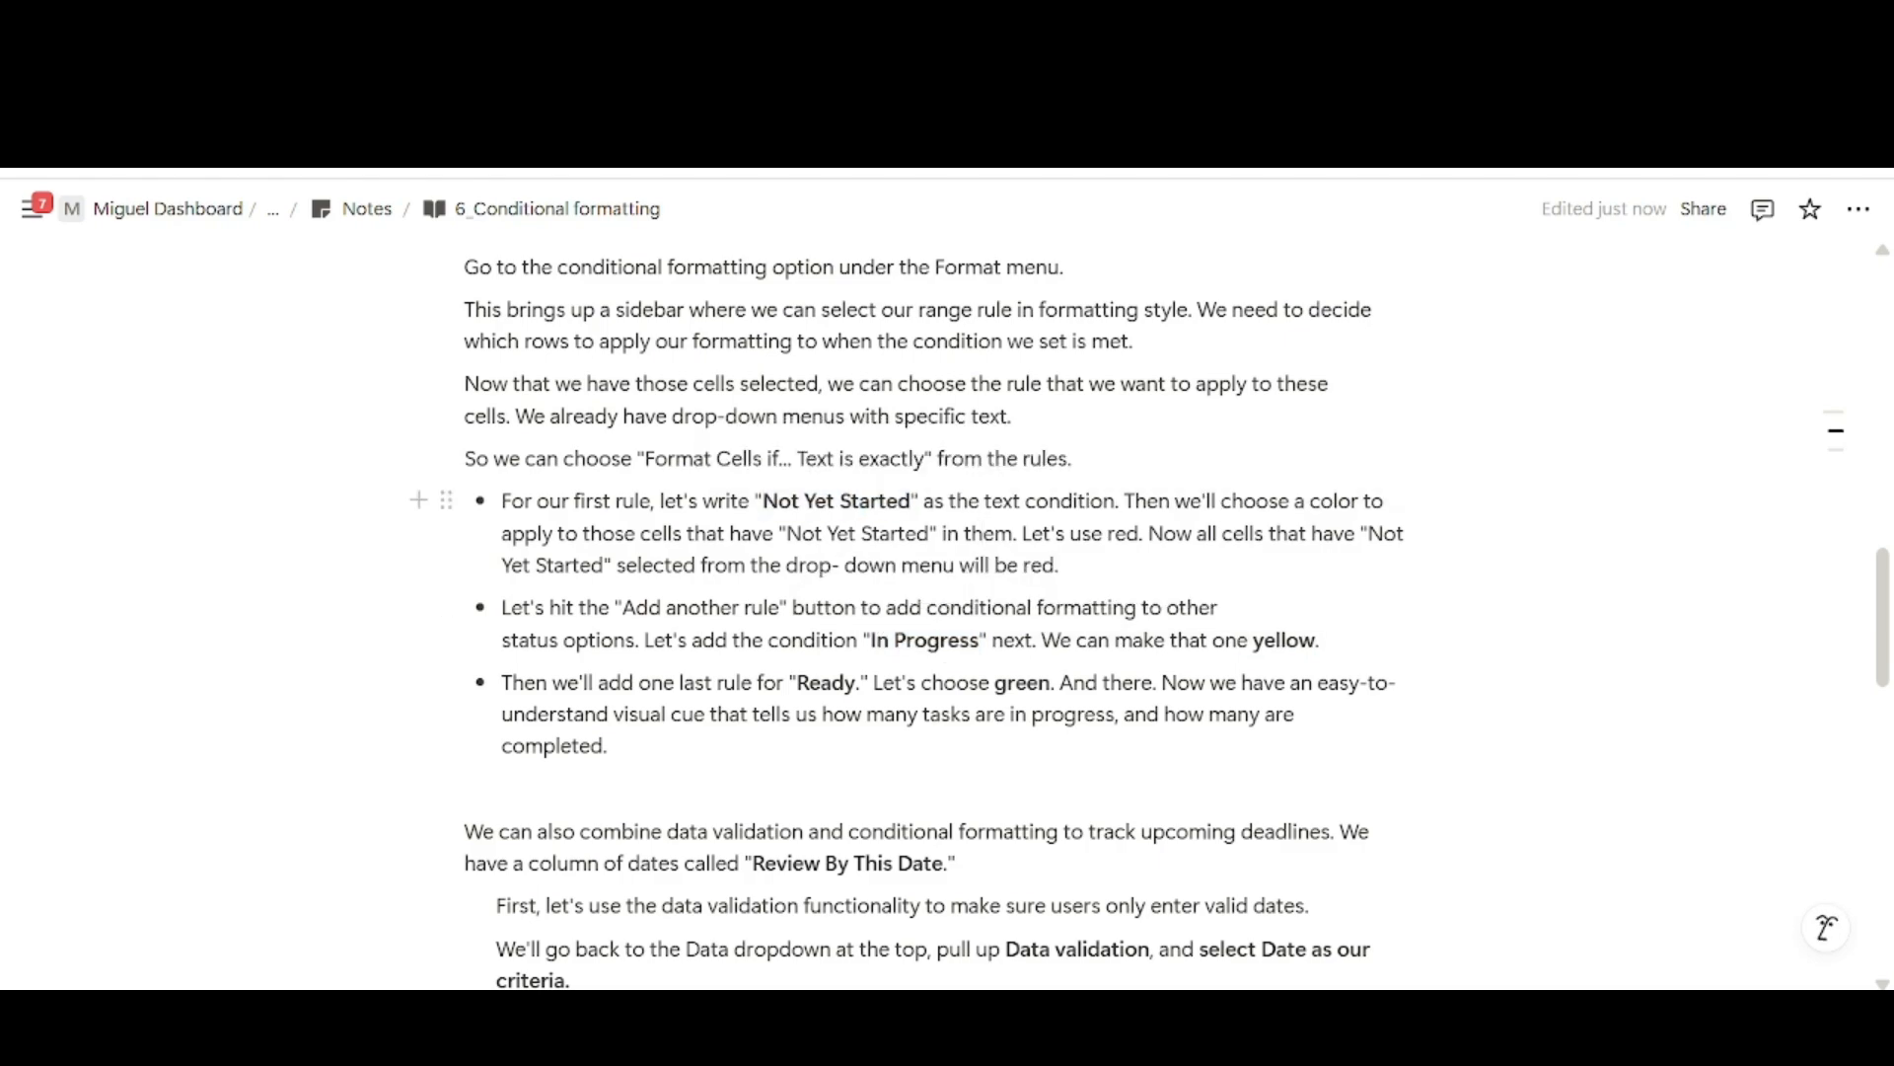
double_click(1041, 566)
key("ctrl+b")
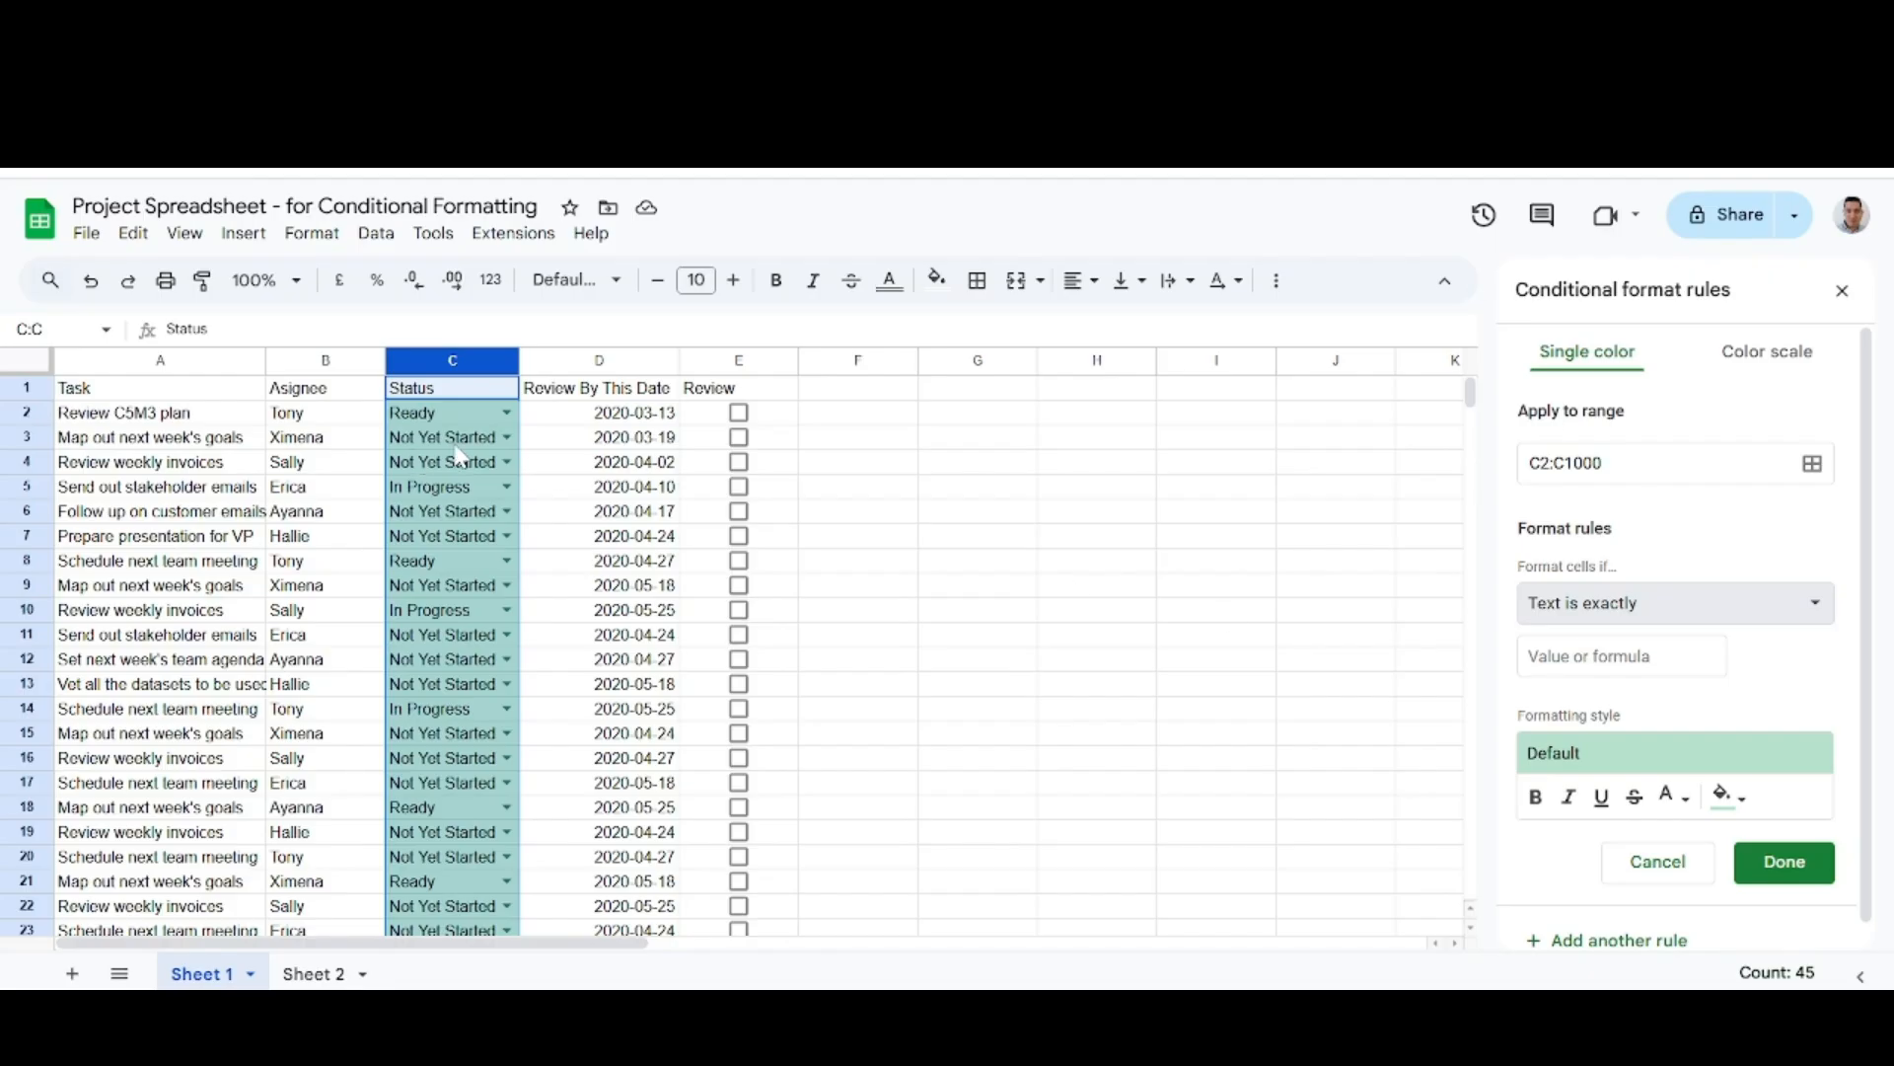
Back in Google Sheets, set the rule's text to "Not Yet Started" with a red fill.
left_click(1621, 656)
type("No")
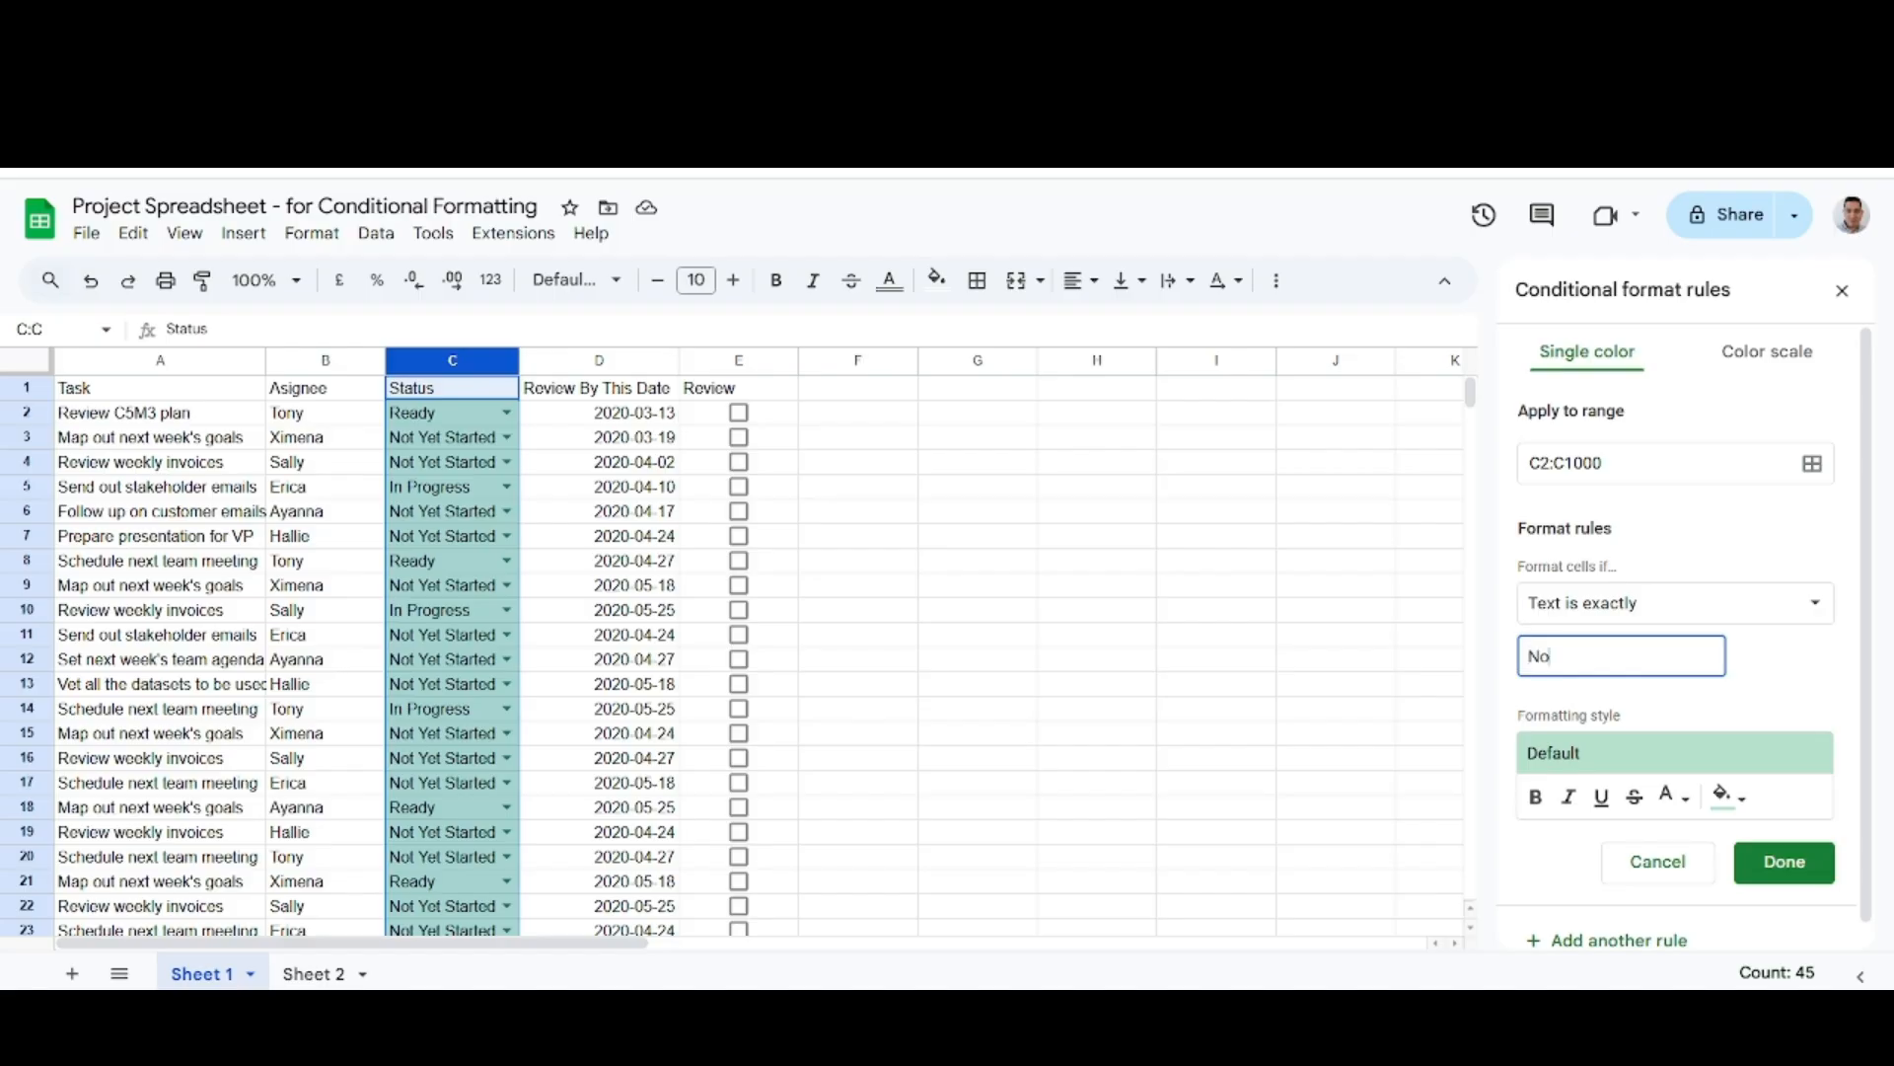
type("t Yet Started")
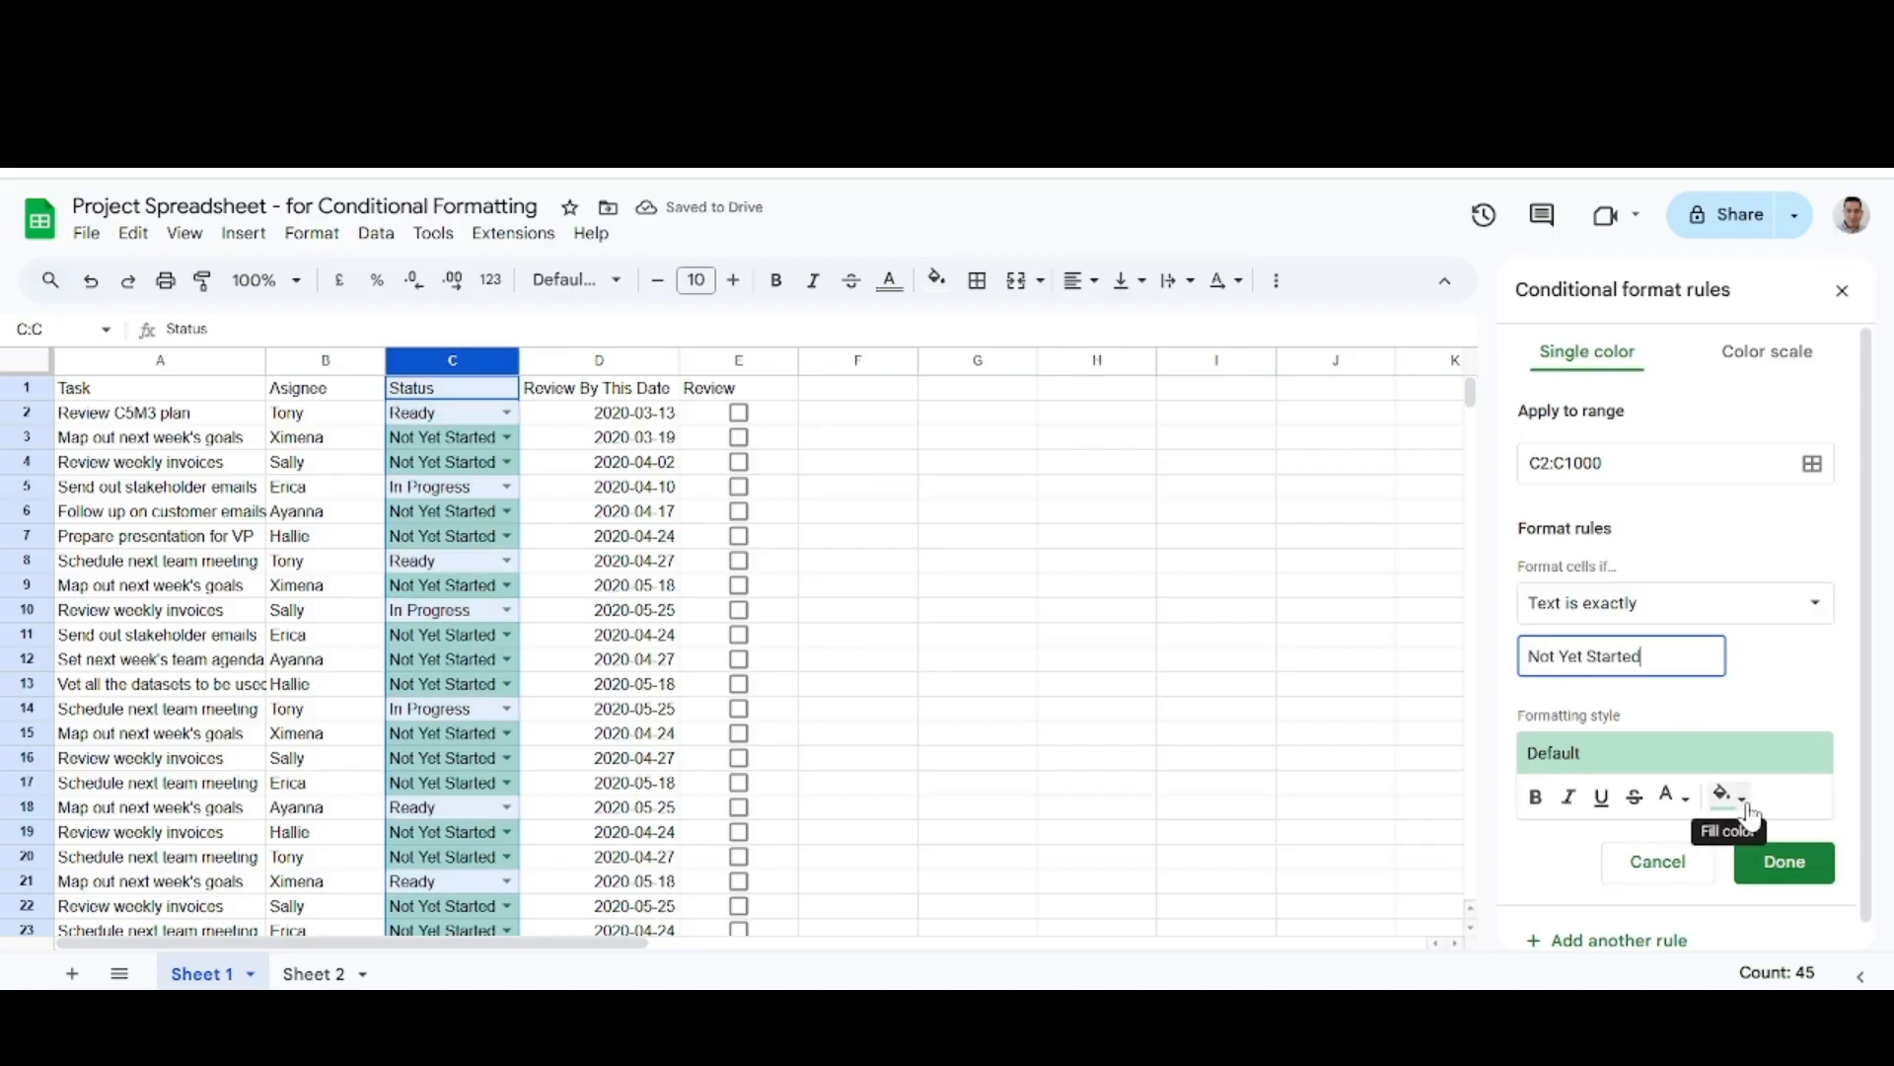
left_click(1746, 811)
left_click(1519, 468)
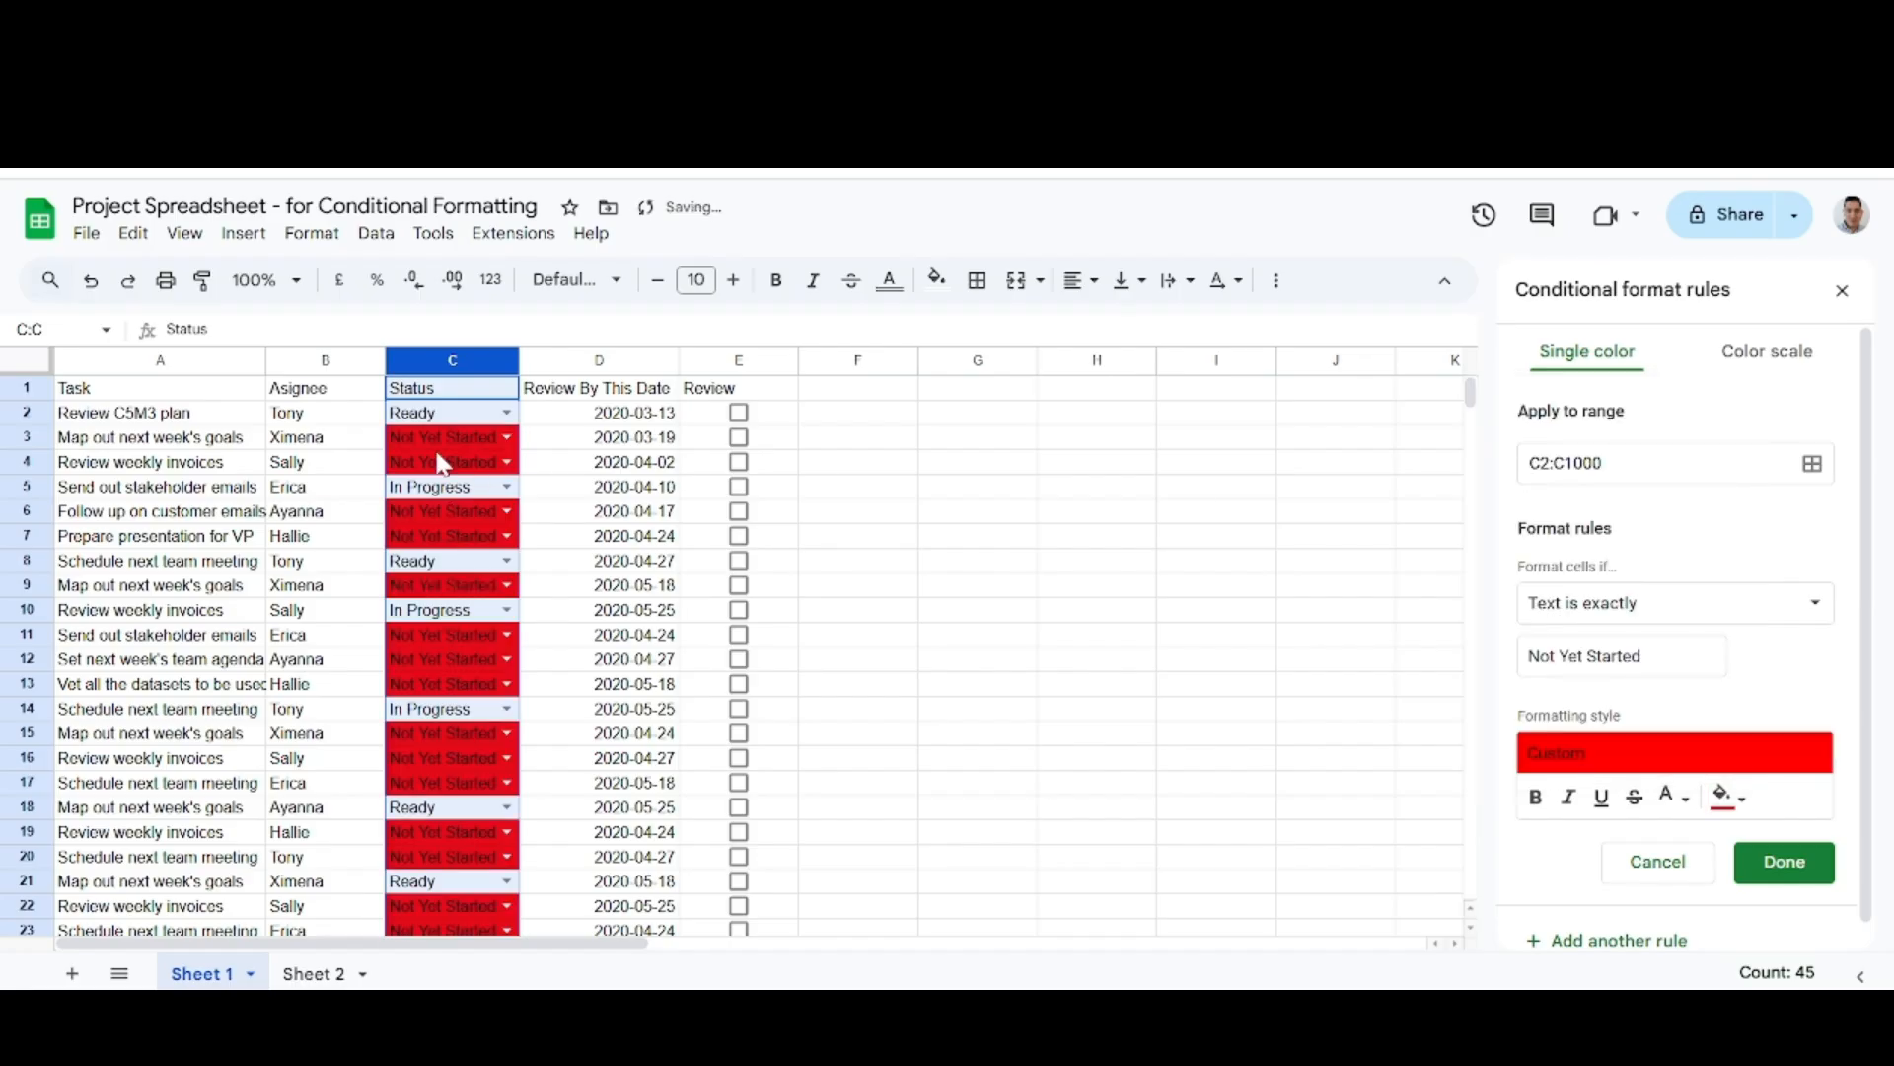
Add another rule for C2:C1000 that fills cells whose text is exactly "In Progress" with yellow.
scroll(1788, 679, "down", 1)
left_click(1610, 929)
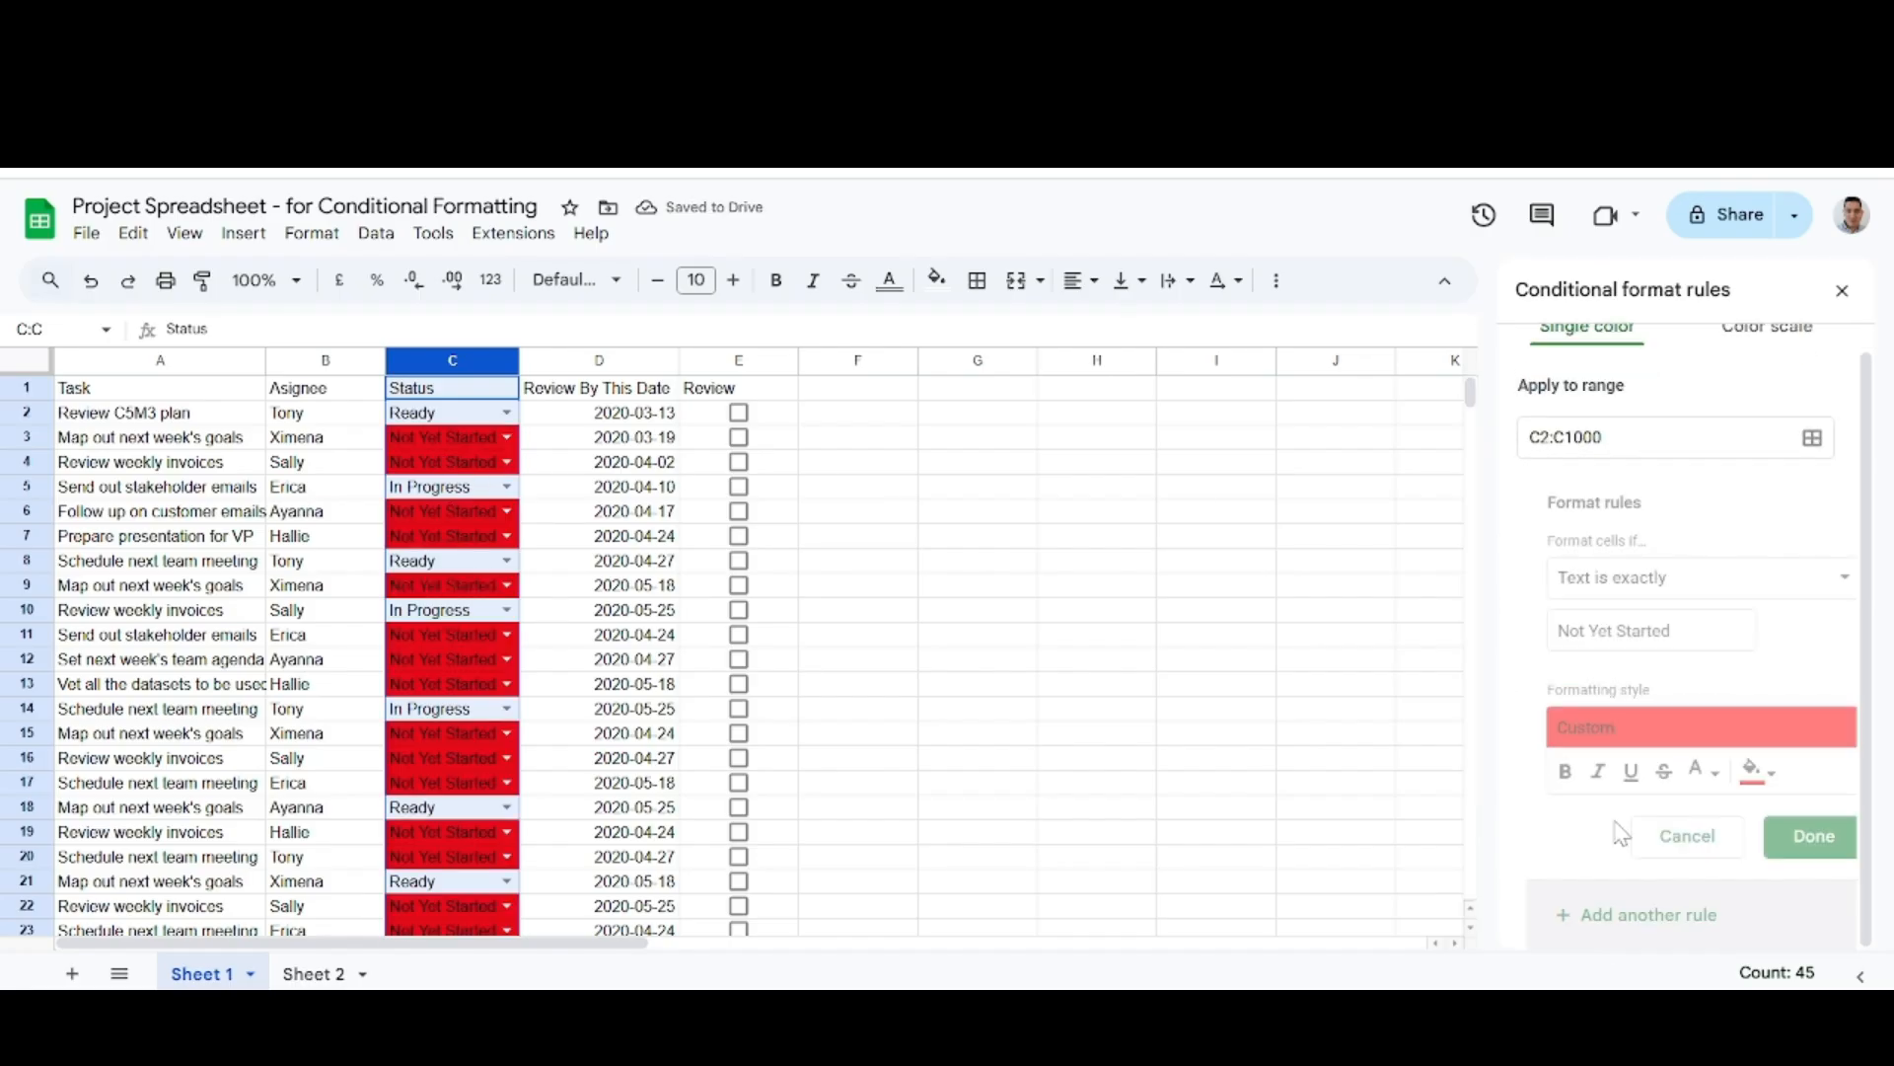
left_click(1642, 647)
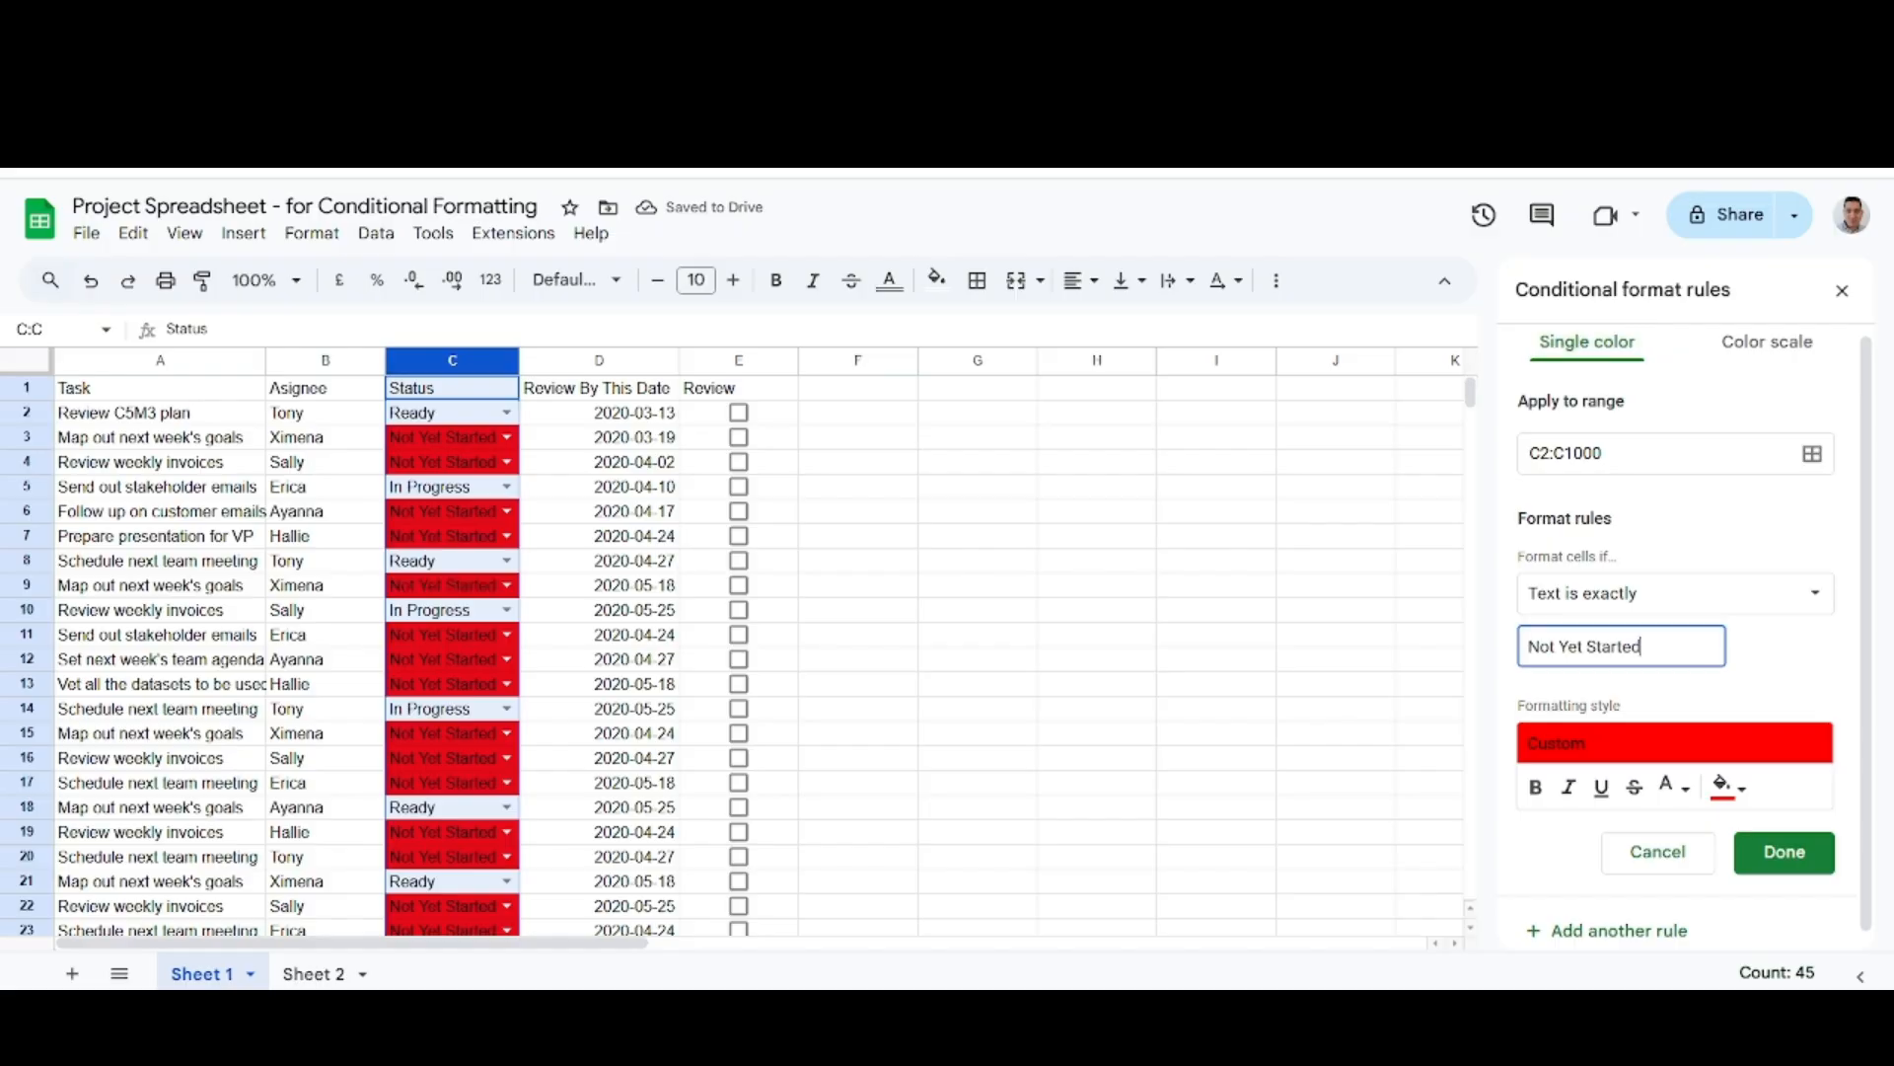
key("BackSpace")
key("BackSpace")
key("BackSpace")
key("BackSpace")
key("BackSpace")
key("BackSpace")
key("BackSpace")
key("BackSpace")
key("BackSpace")
key("BackSpace")
key("BackSpace")
key("BackSpace")
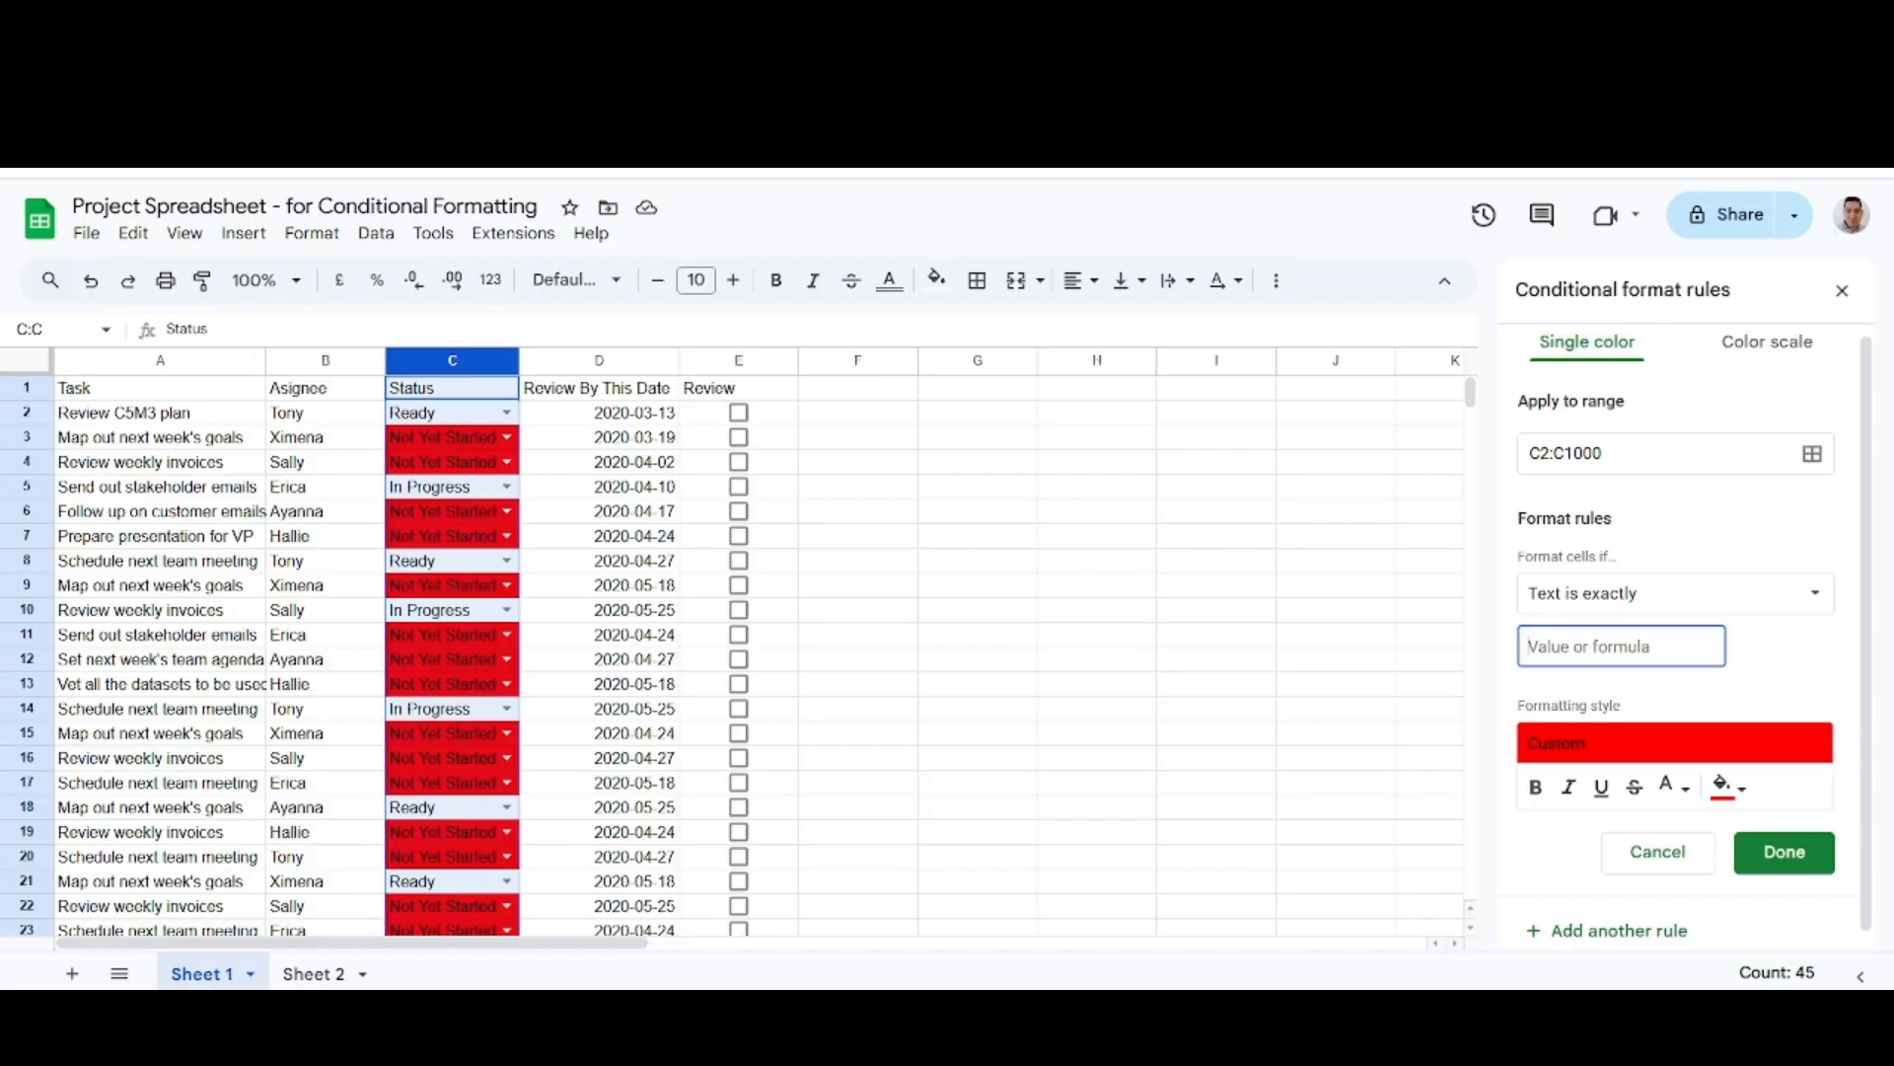
type("In Progress")
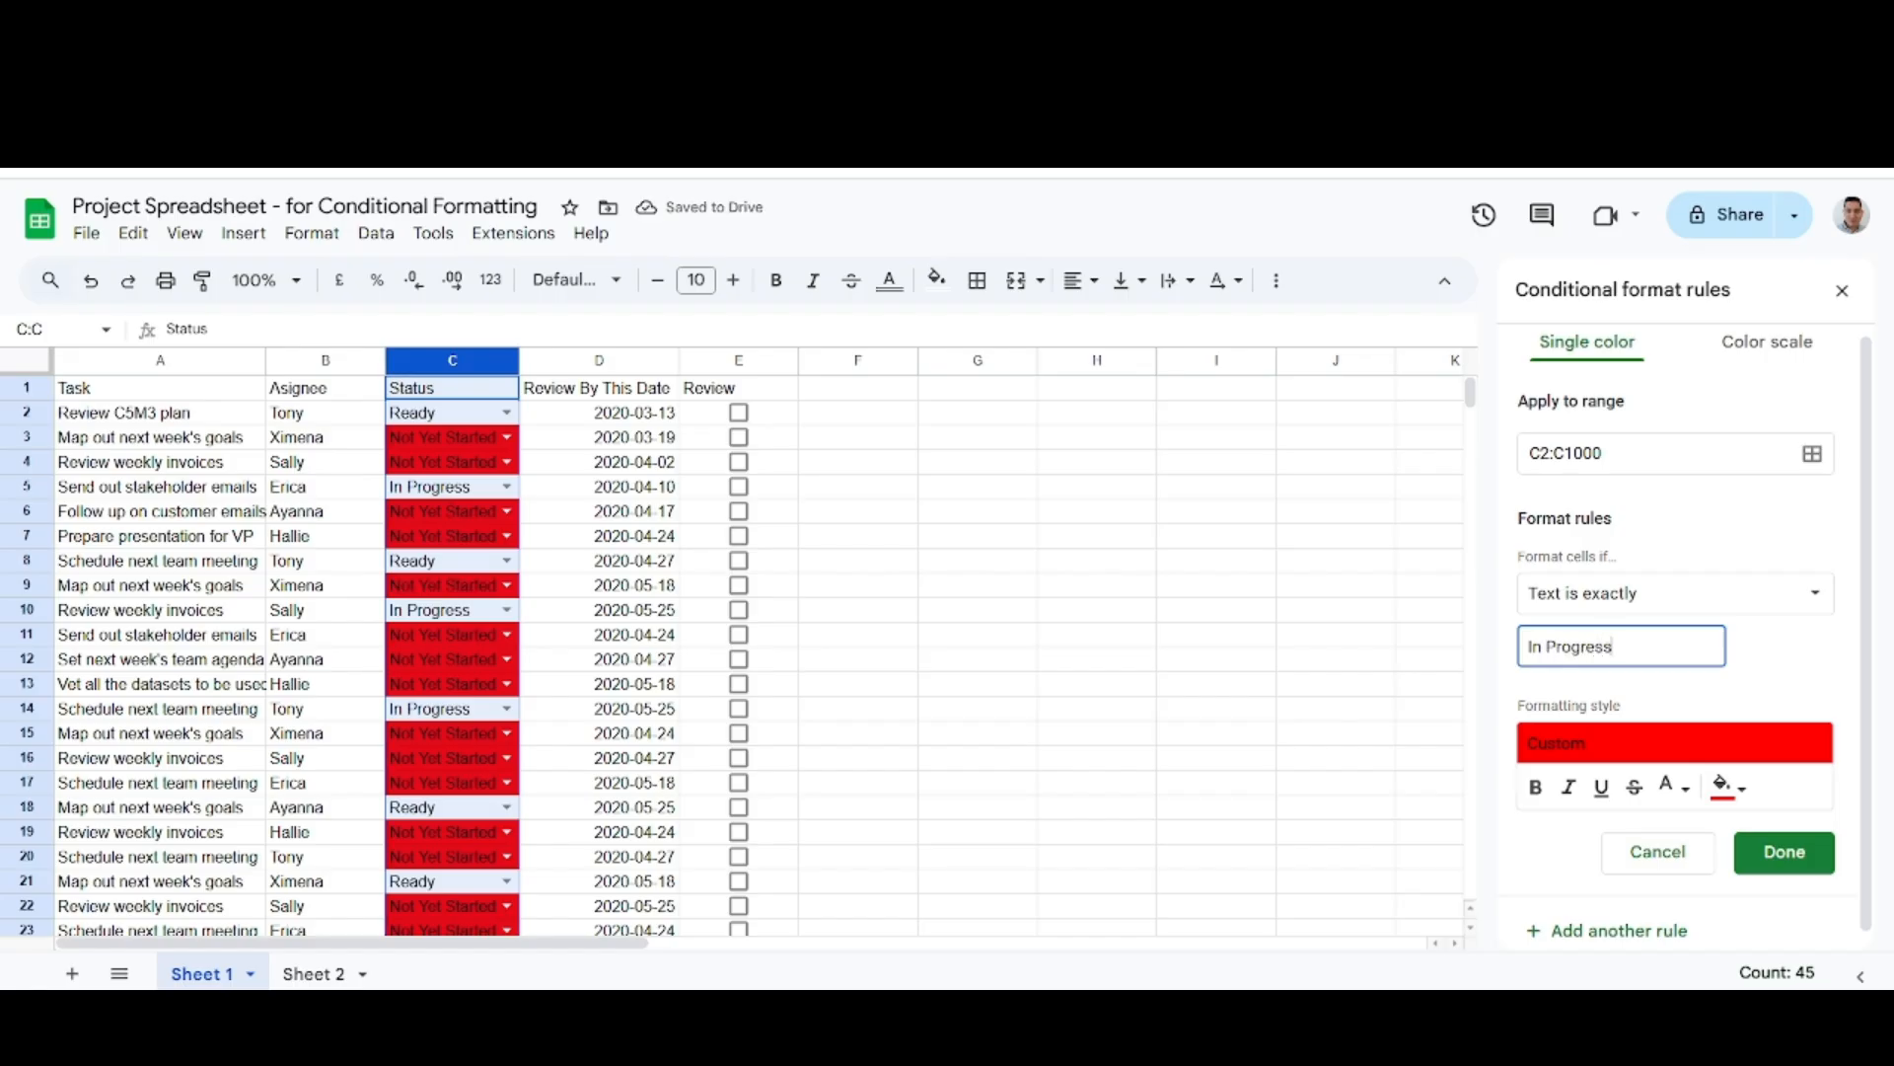
left_click(1726, 786)
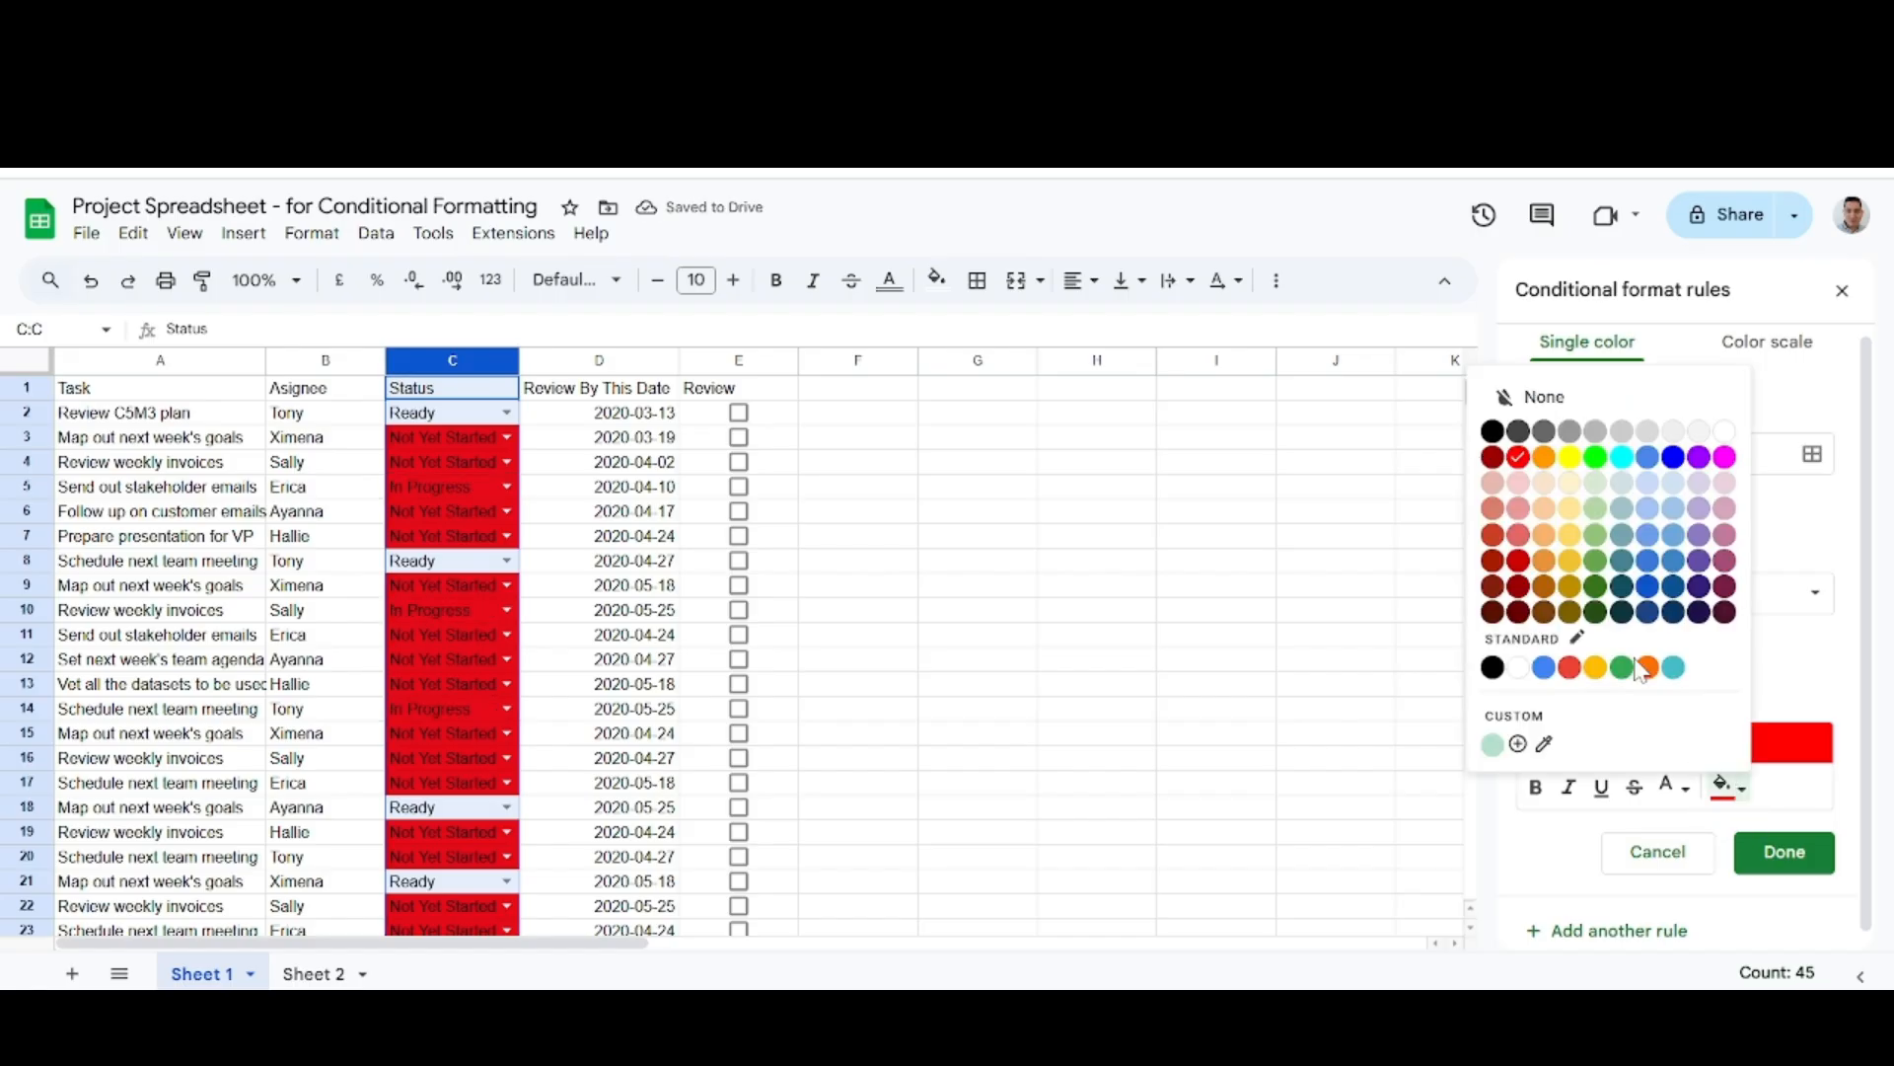
left_click(1569, 457)
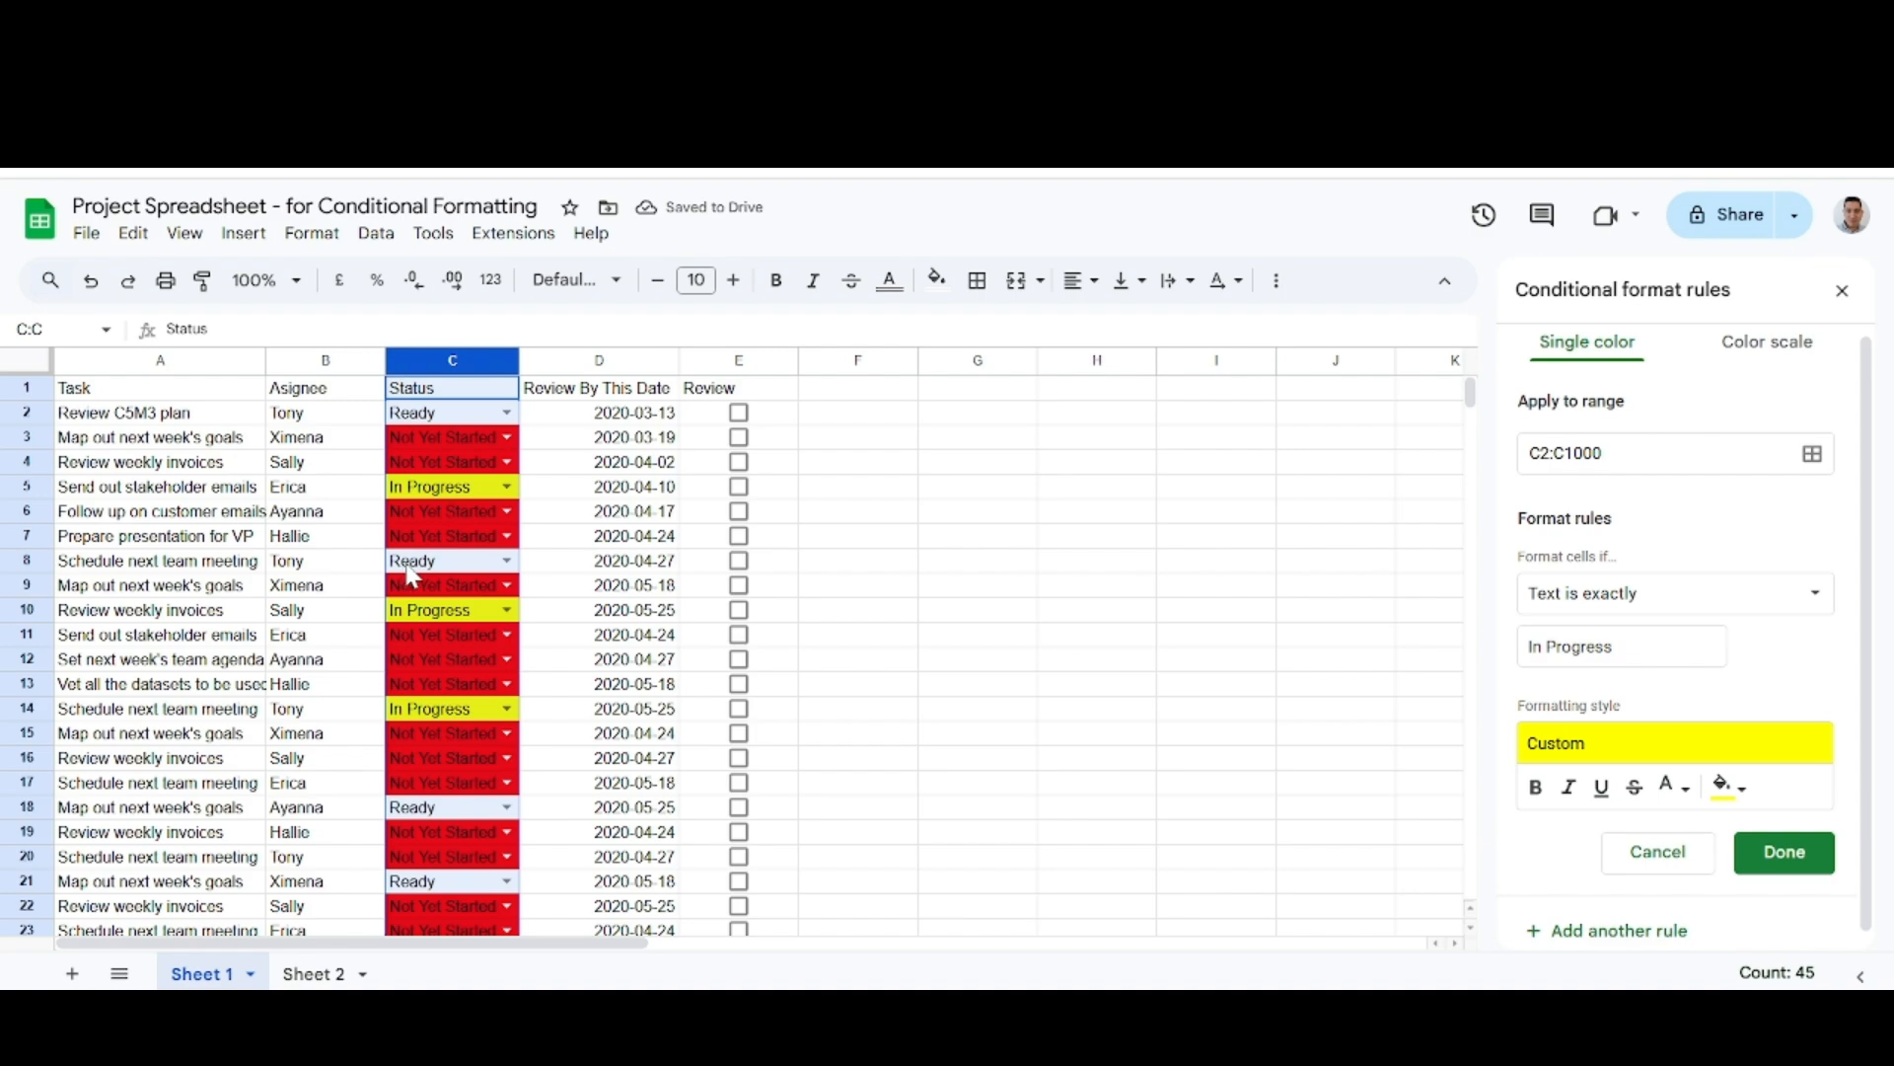
Add a further rule for C2:C1000 that fills cells whose text is exactly "Ready" with bright green.
left_click(1634, 935)
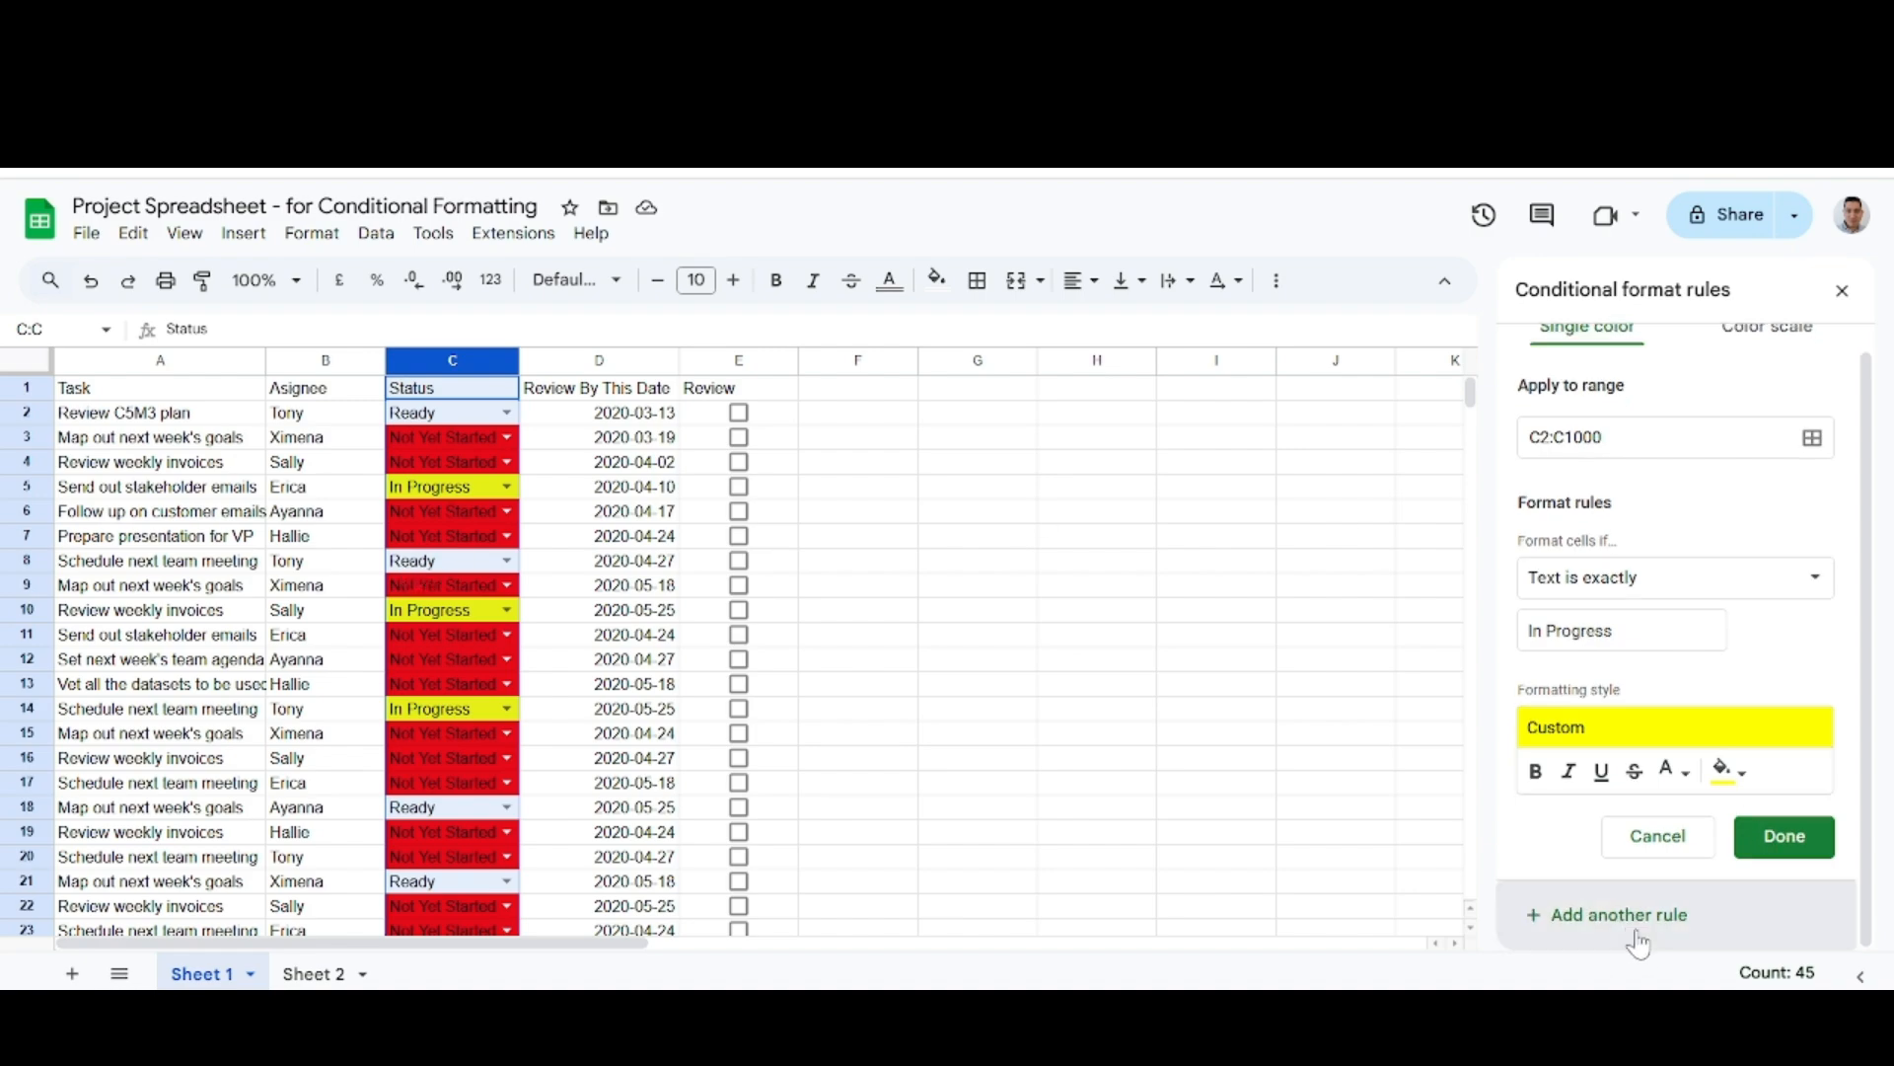
left_click(1618, 647)
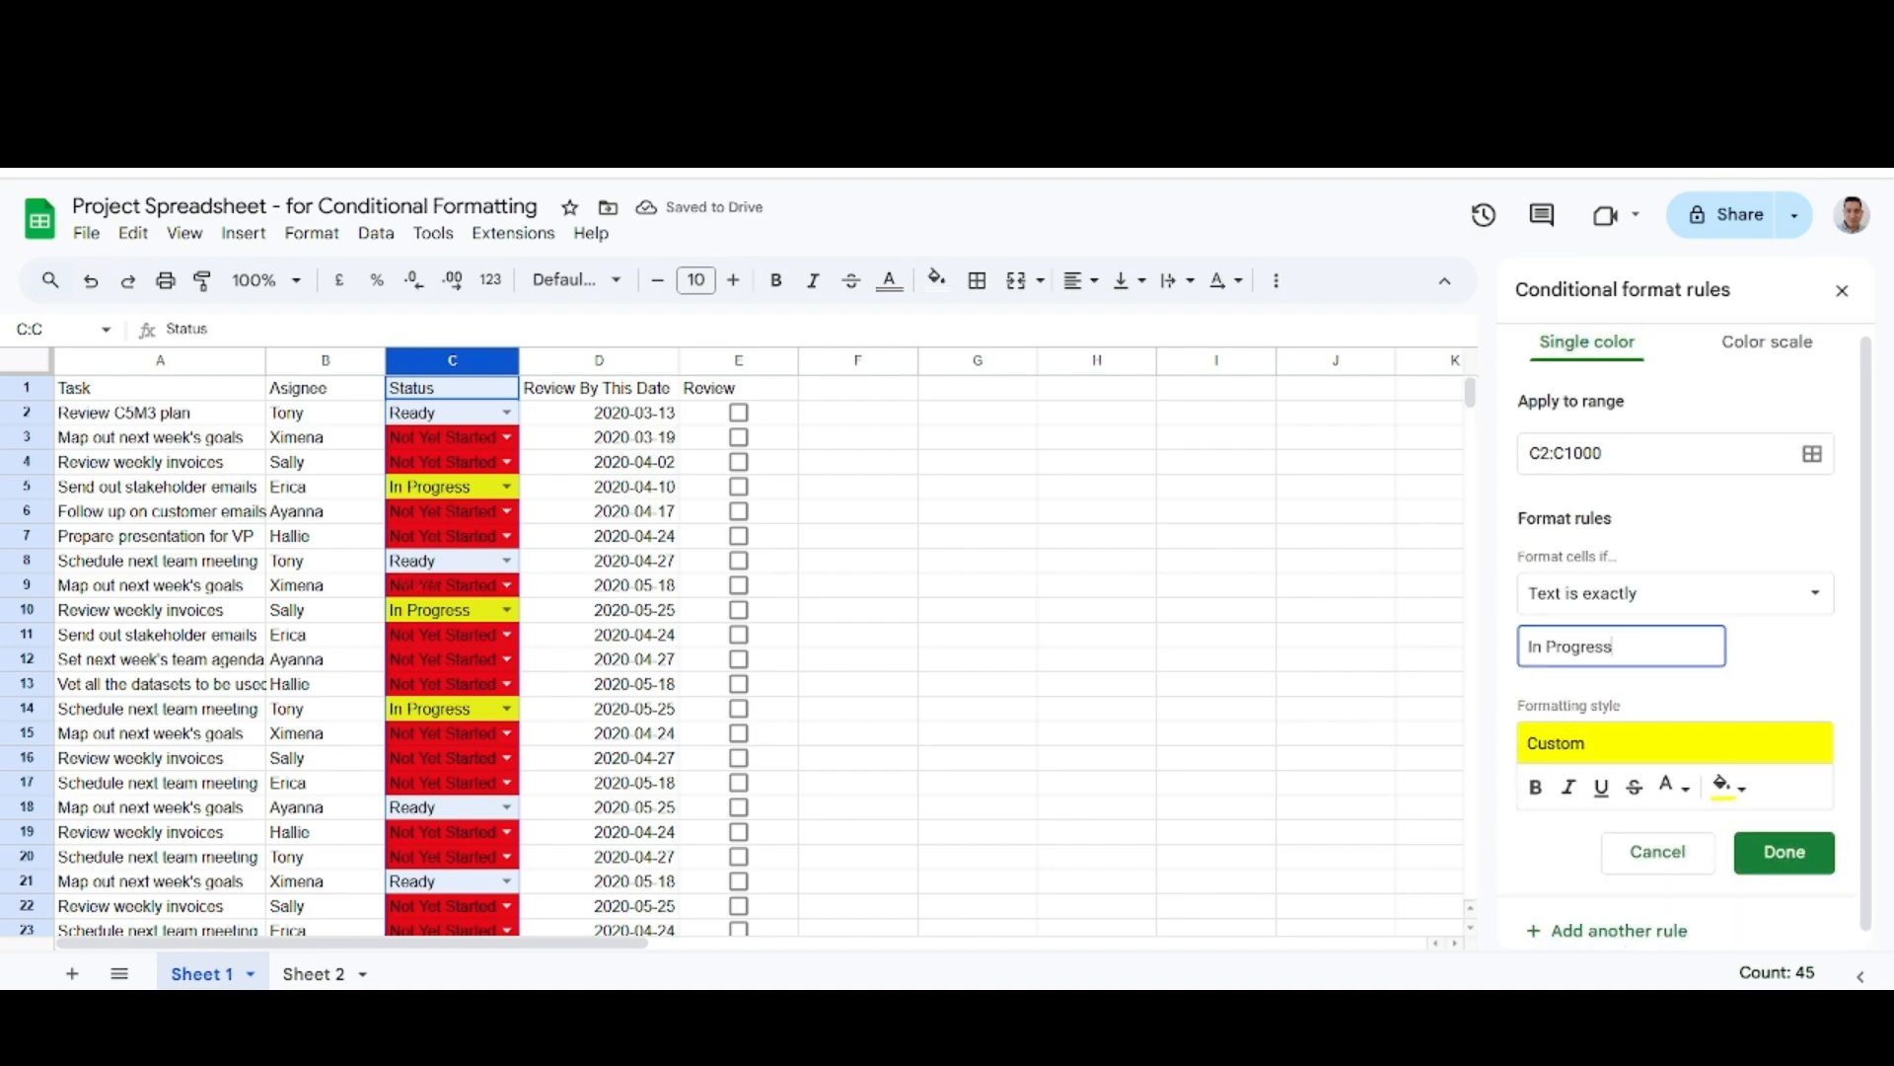
key("BackSpace")
key("BackSpace")
type("Ready")
left_click(1734, 790)
left_click(1595, 458)
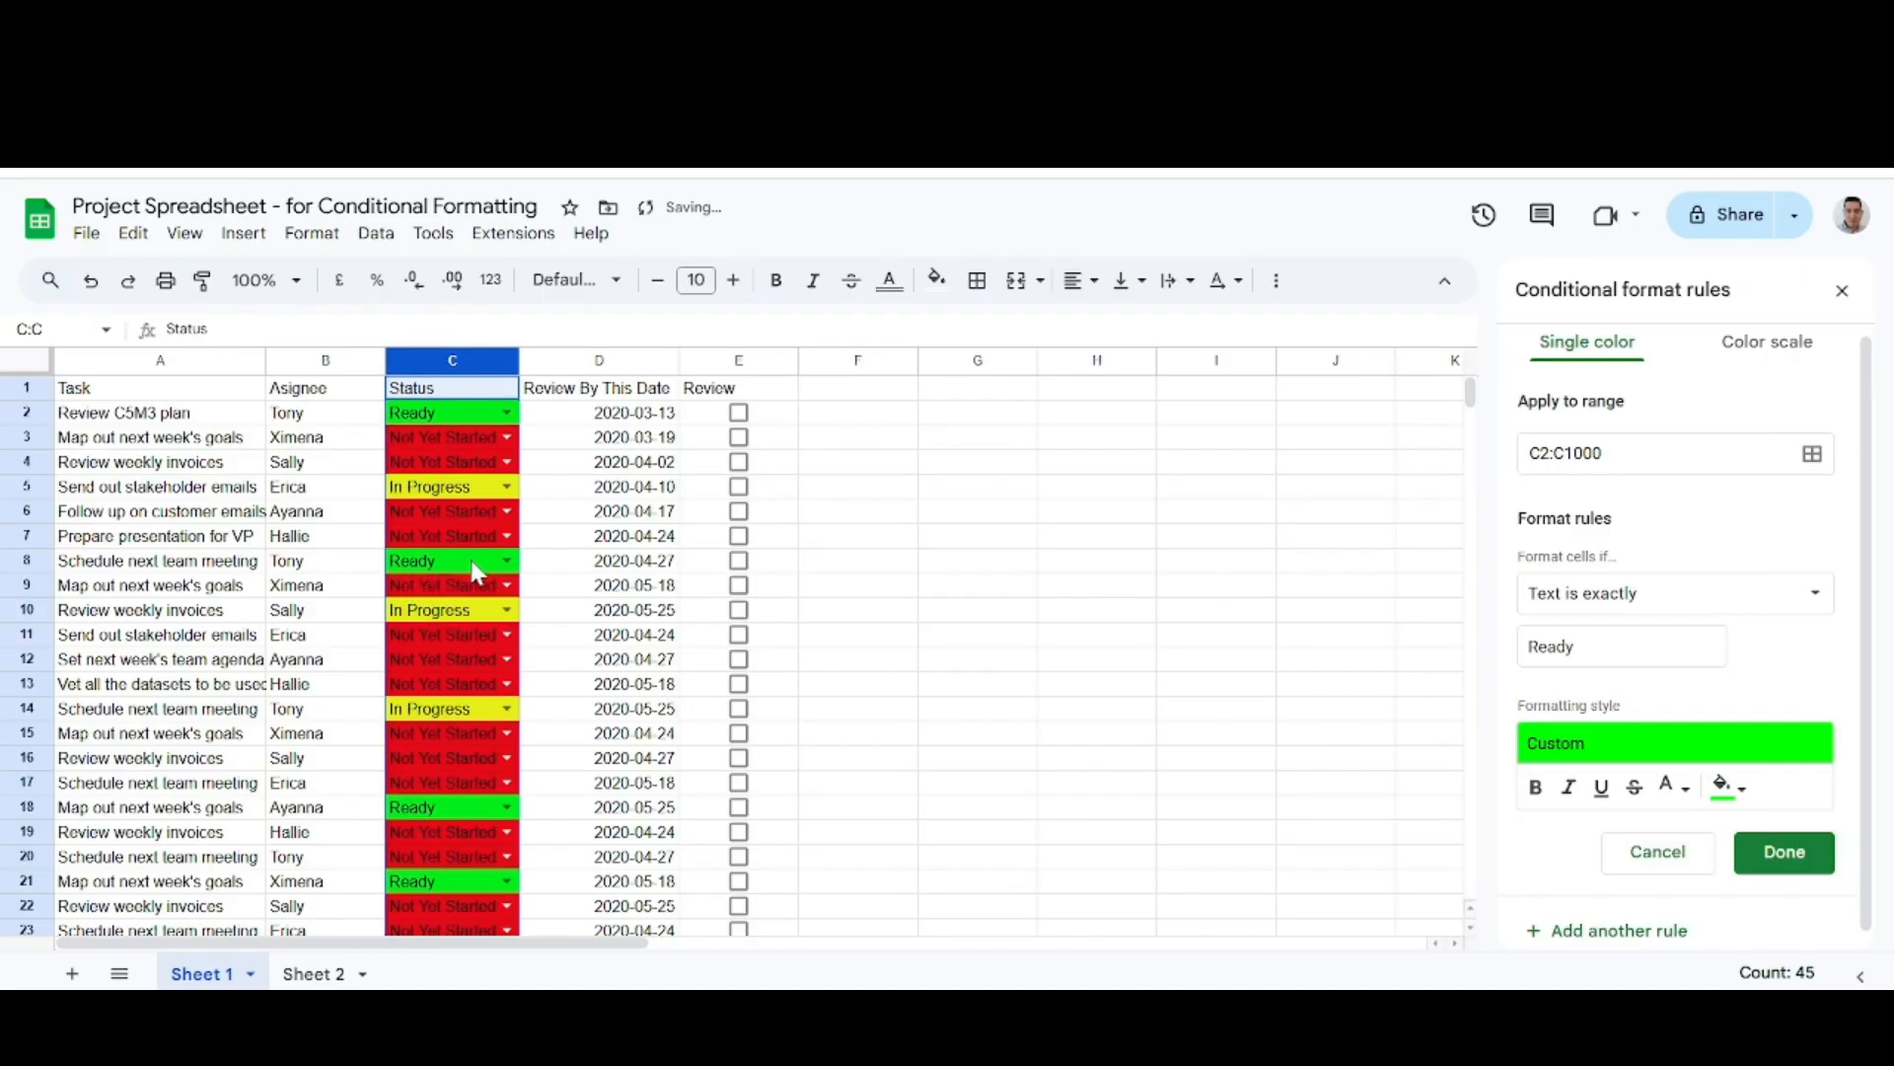
Save the "Ready" rule and close the conditional format rules.
left_click(1776, 838)
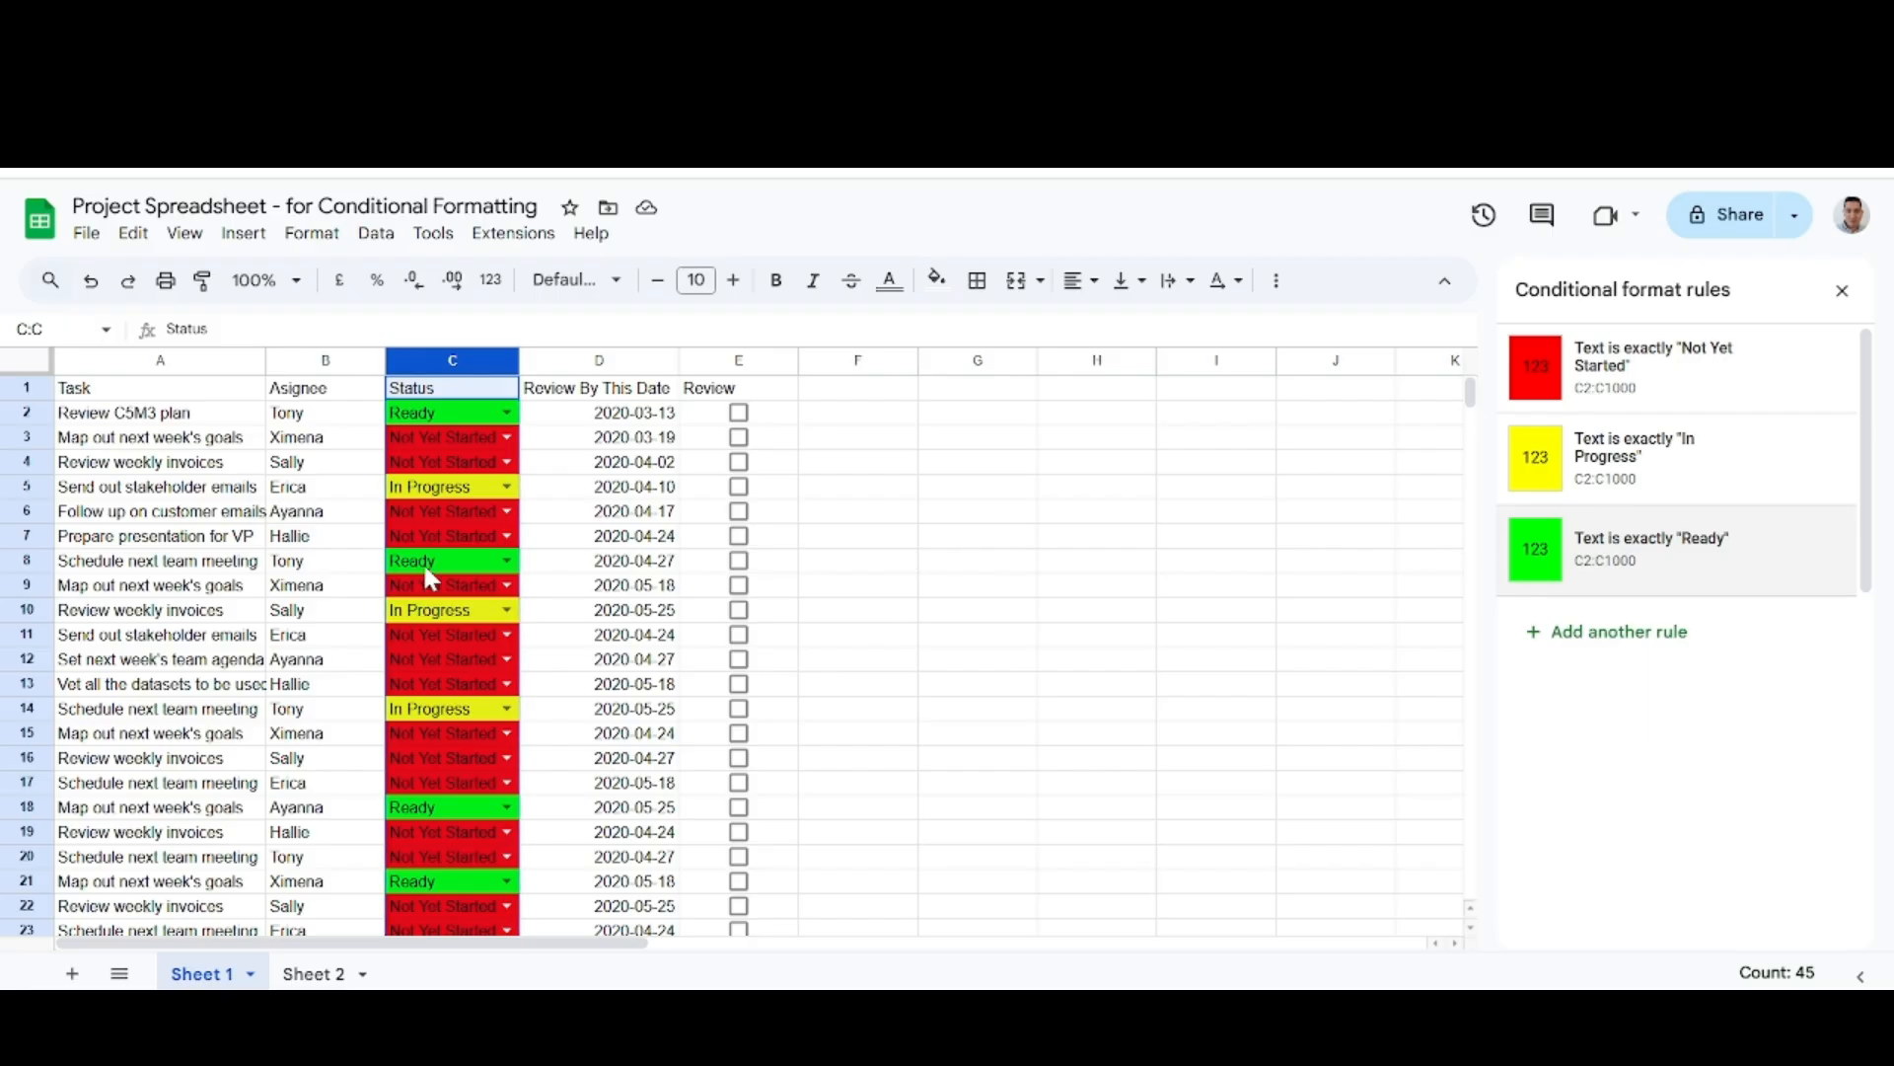
left_click(1842, 290)
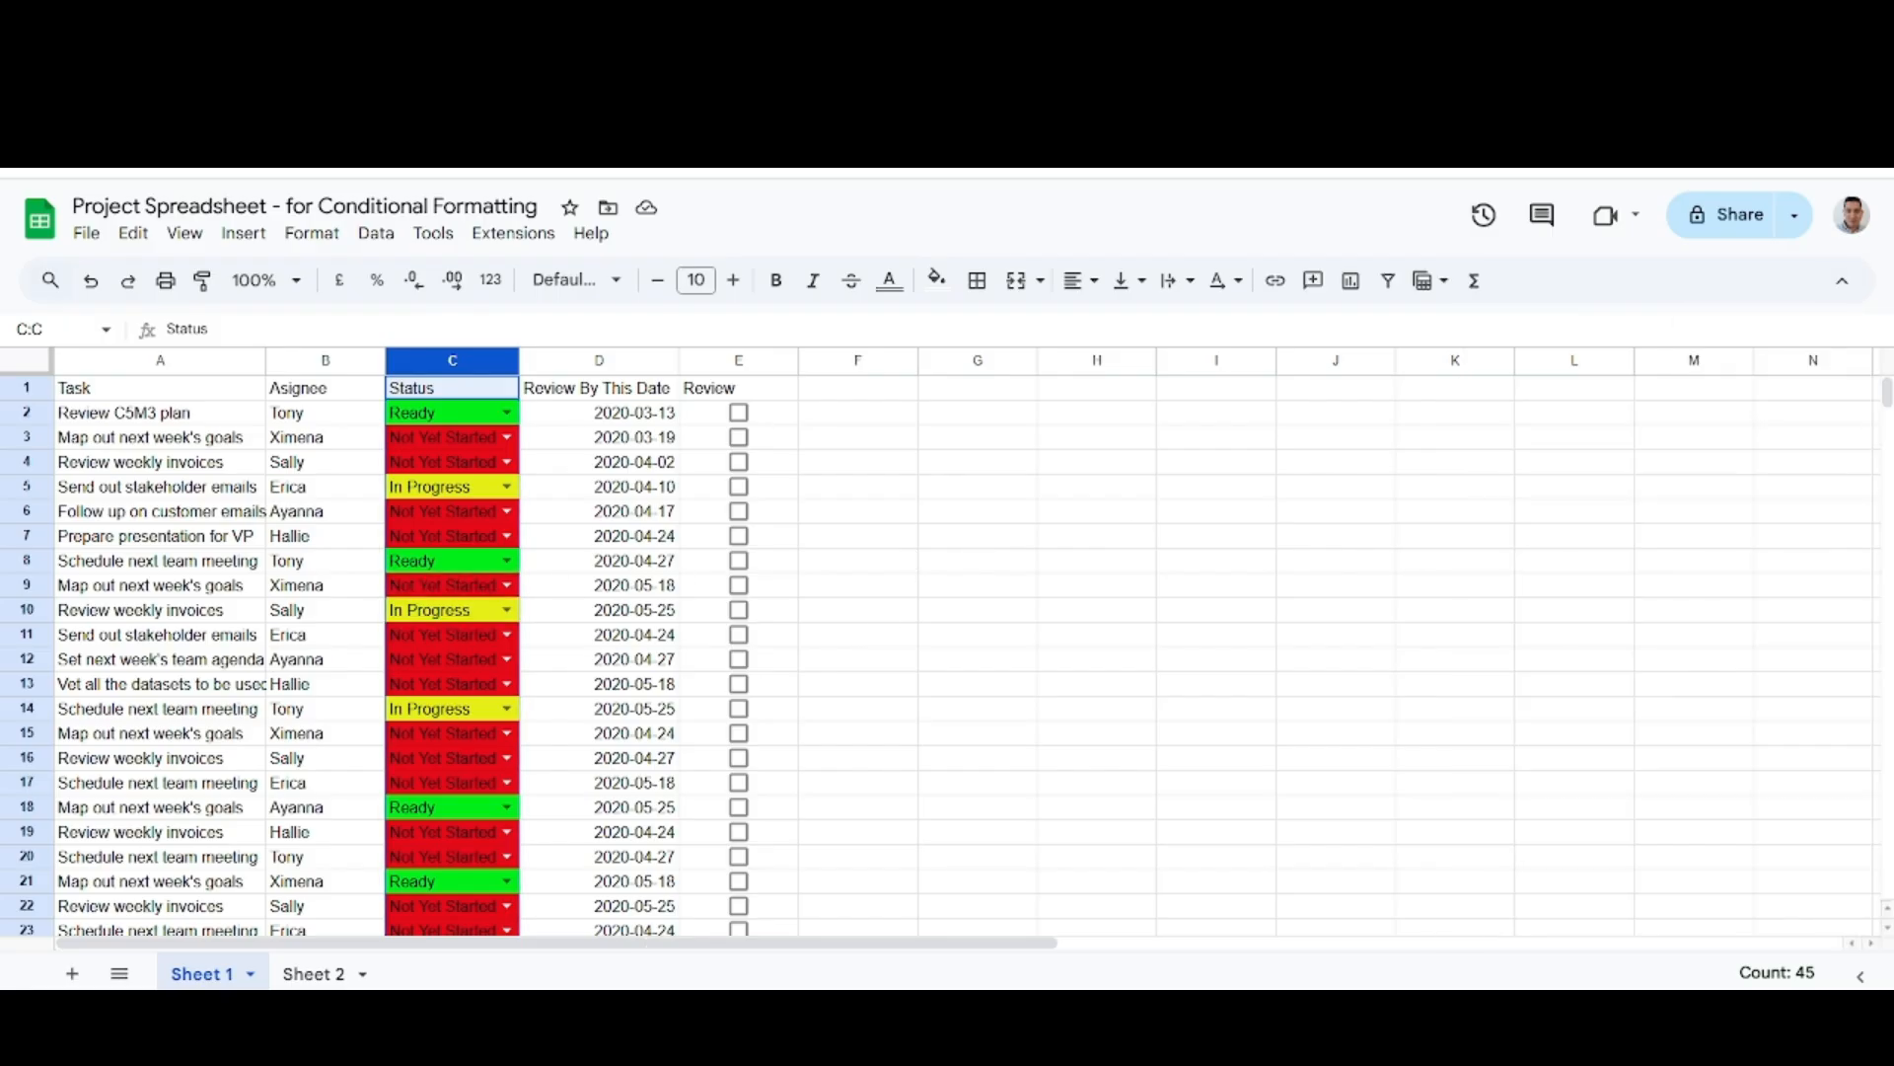
Compare the notes' rule bullets with the spreadsheet and examine the Status column's color coding down to the last task.
left_click(1031, 104)
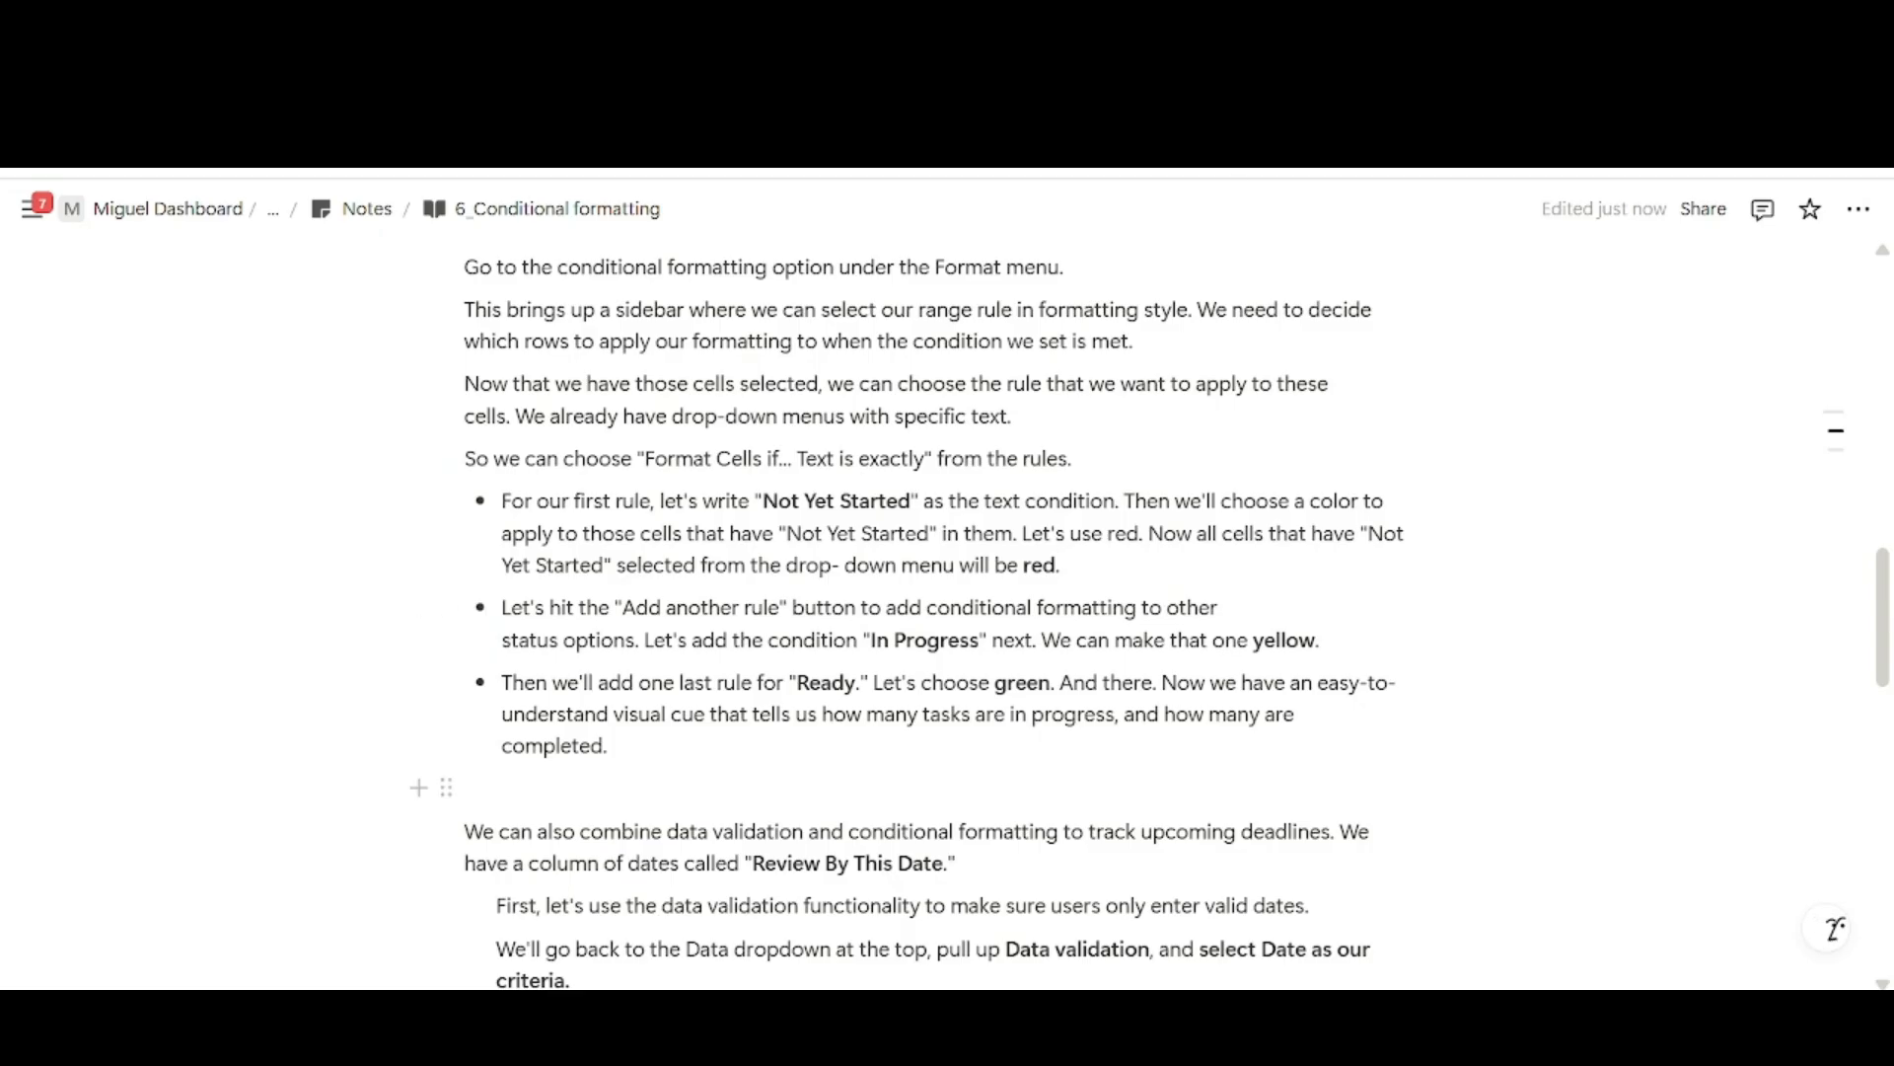
scroll(932, 614, "down", 1)
scroll(933, 613, "up", 1)
left_click(1209, 104)
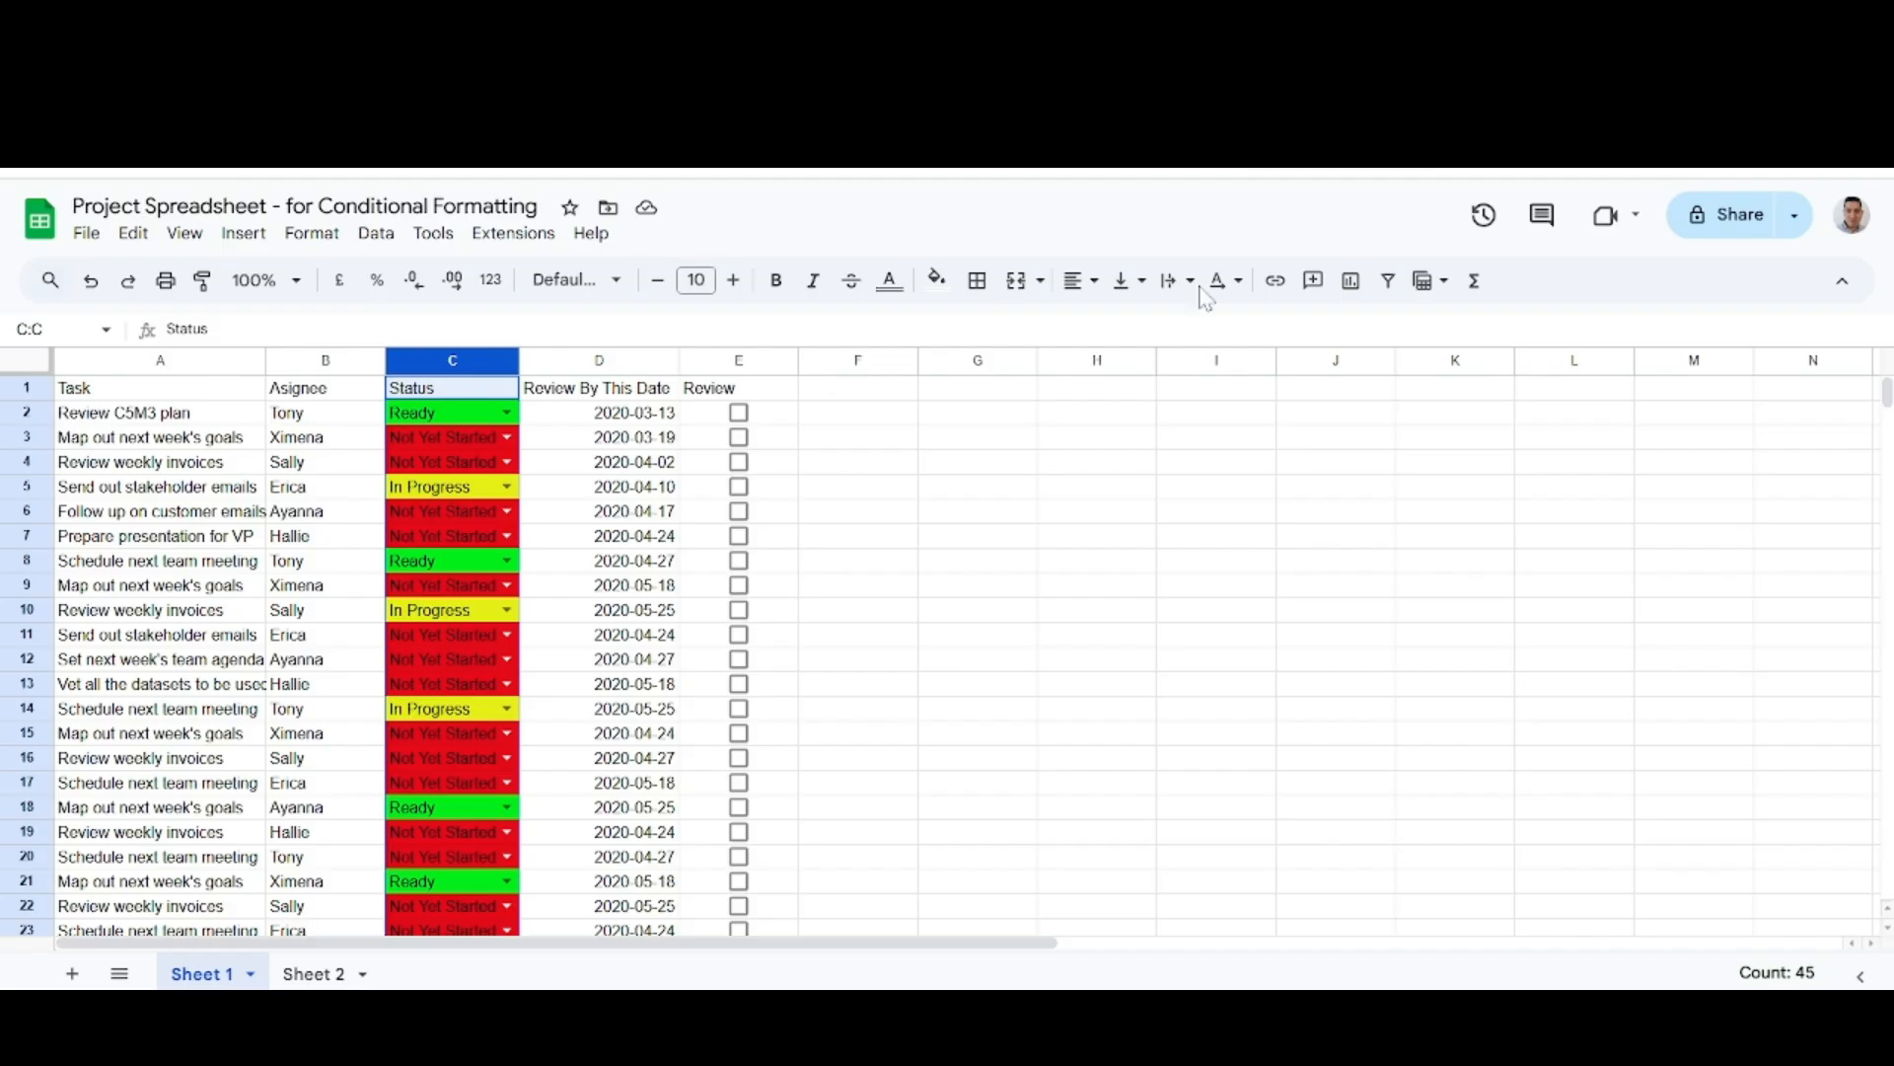
left_click(993, 536)
scroll(994, 543, "down", 8)
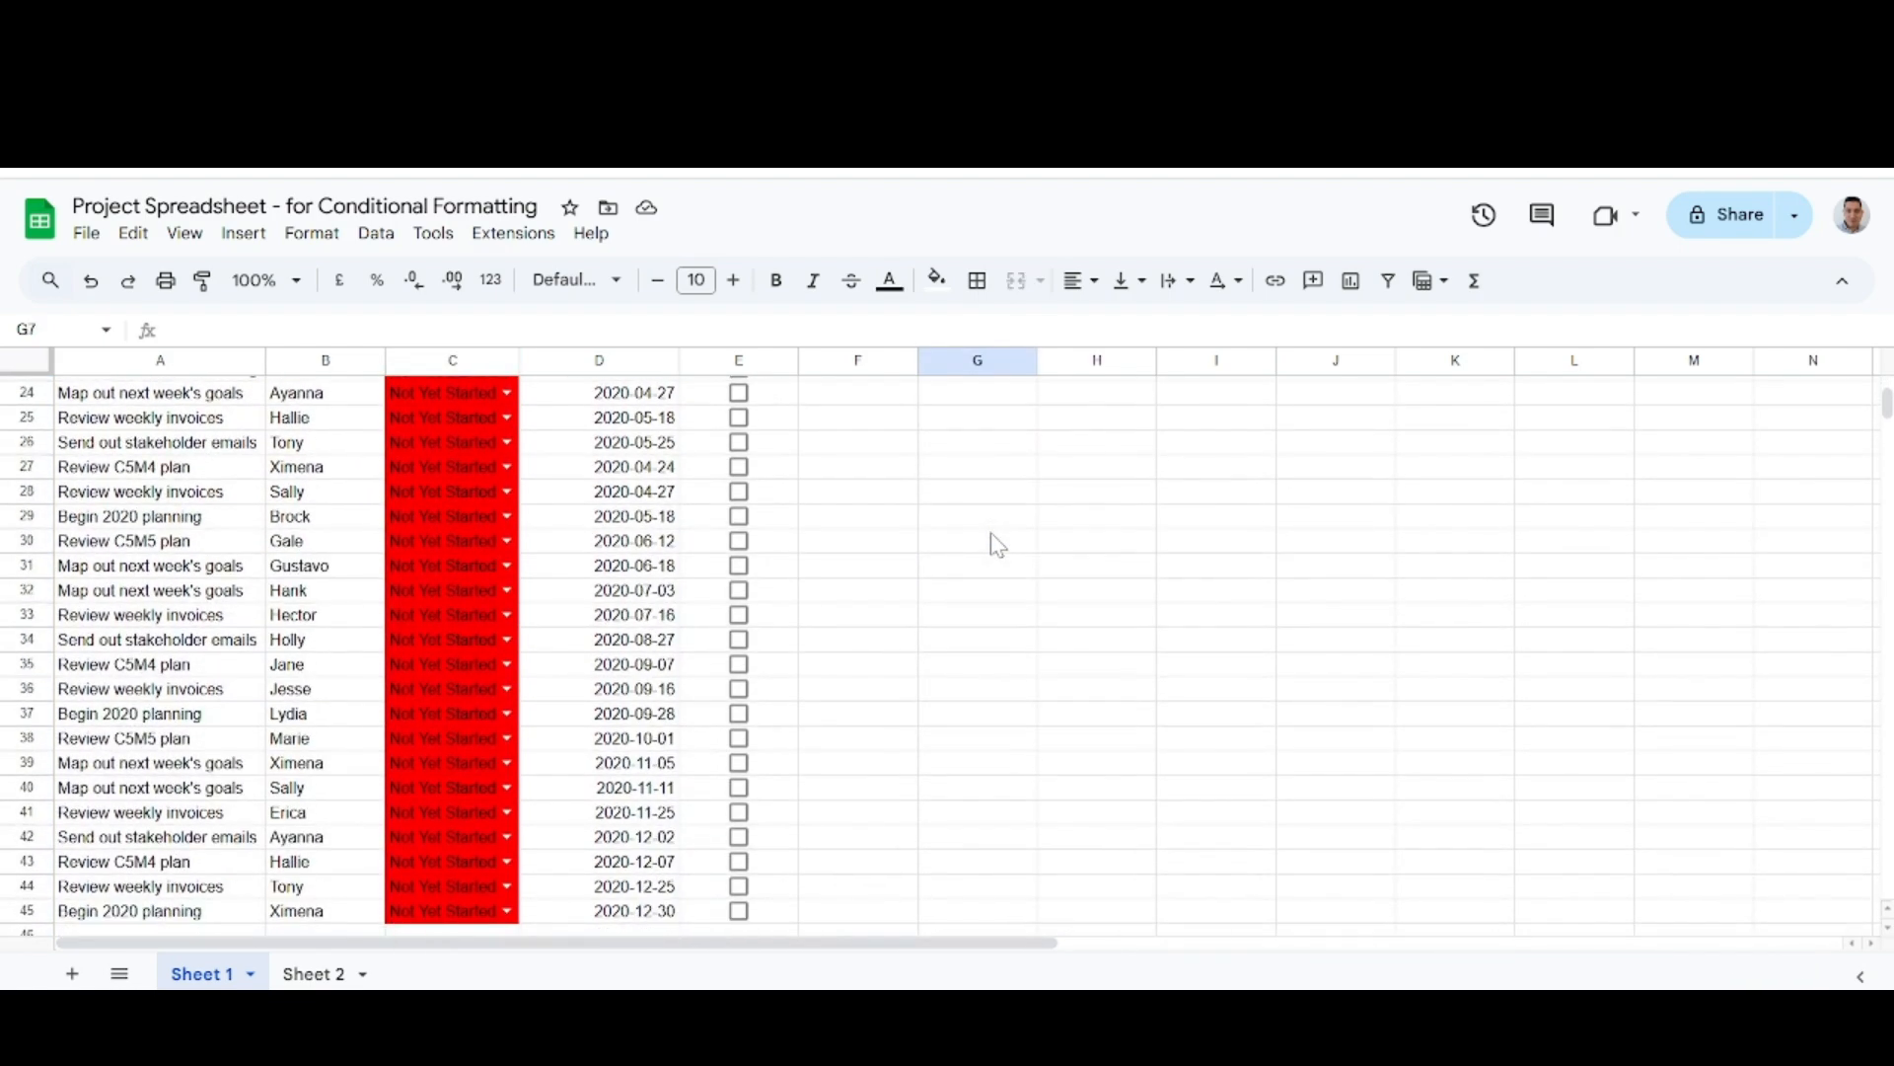
scroll(996, 546, "up", 8)
scroll(997, 545, "up", 1)
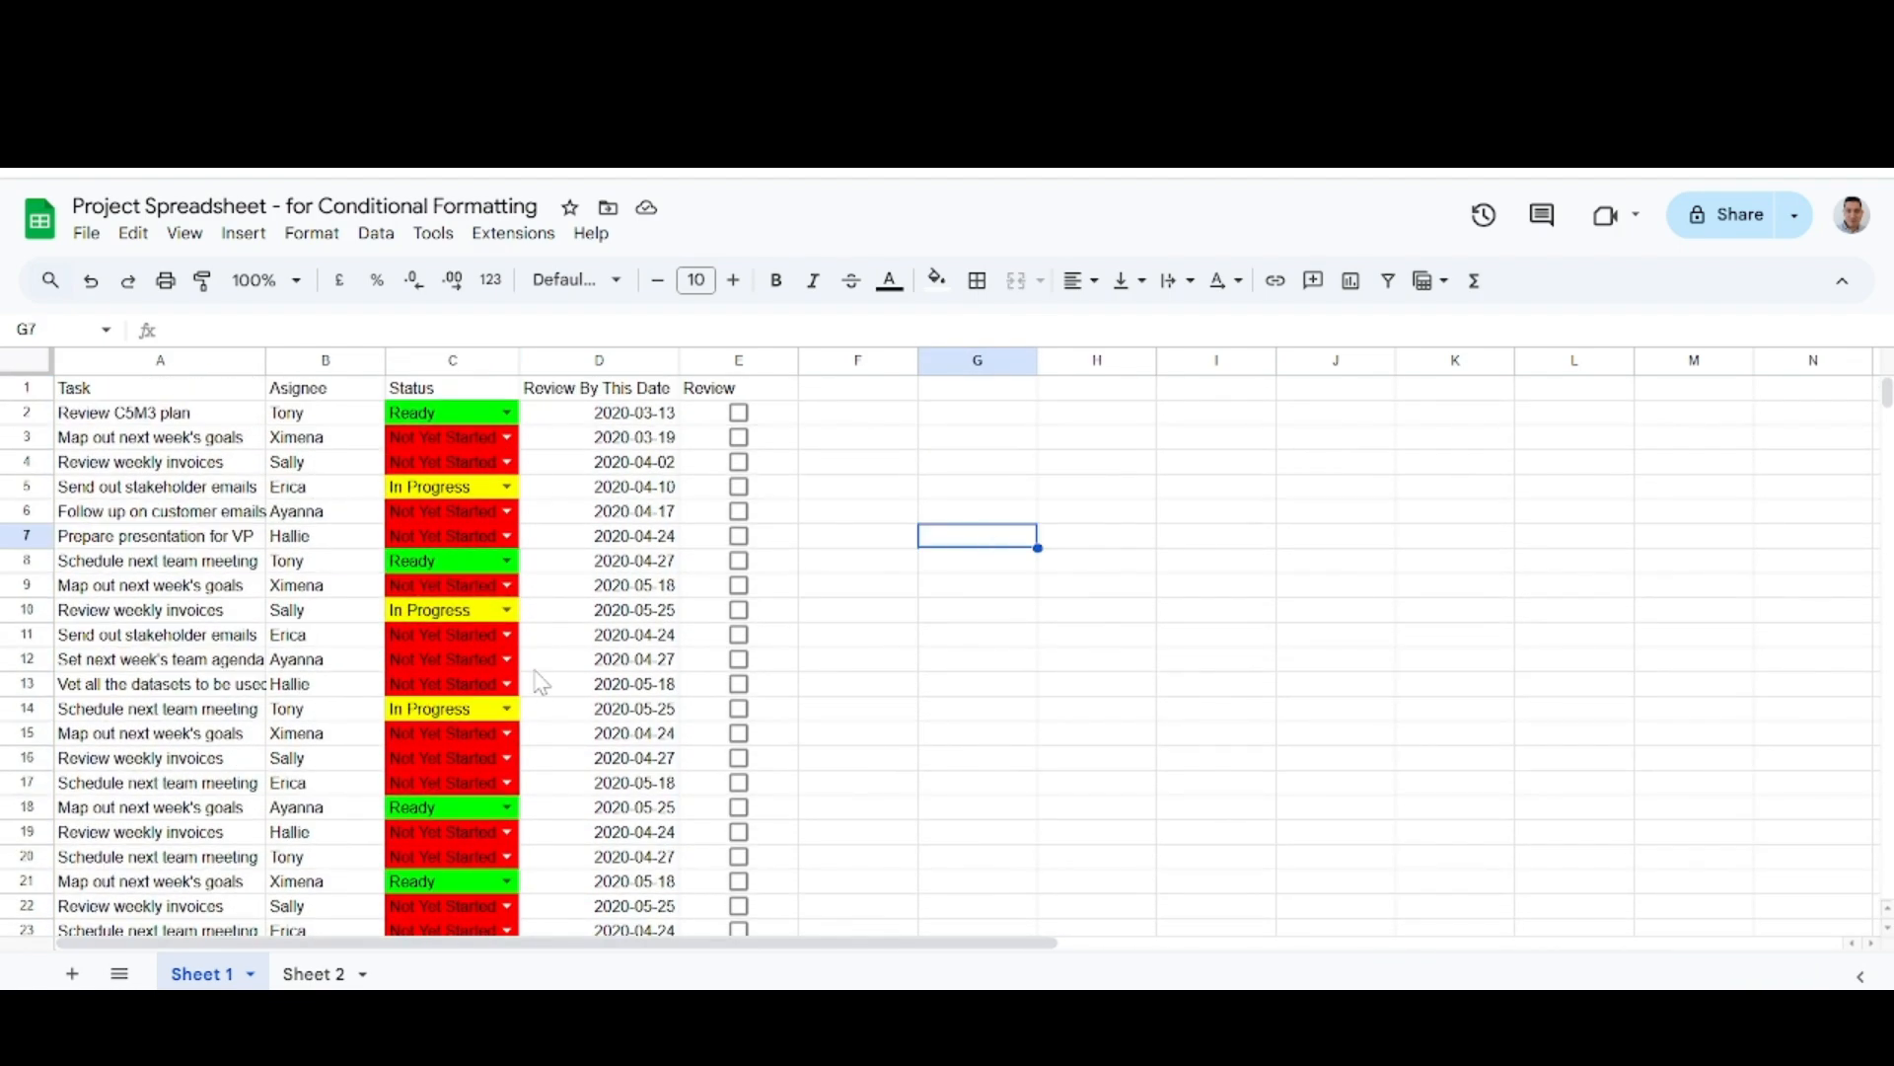
Add a filter to the header row and sort the Status column by green fill color.
left_click(456, 386)
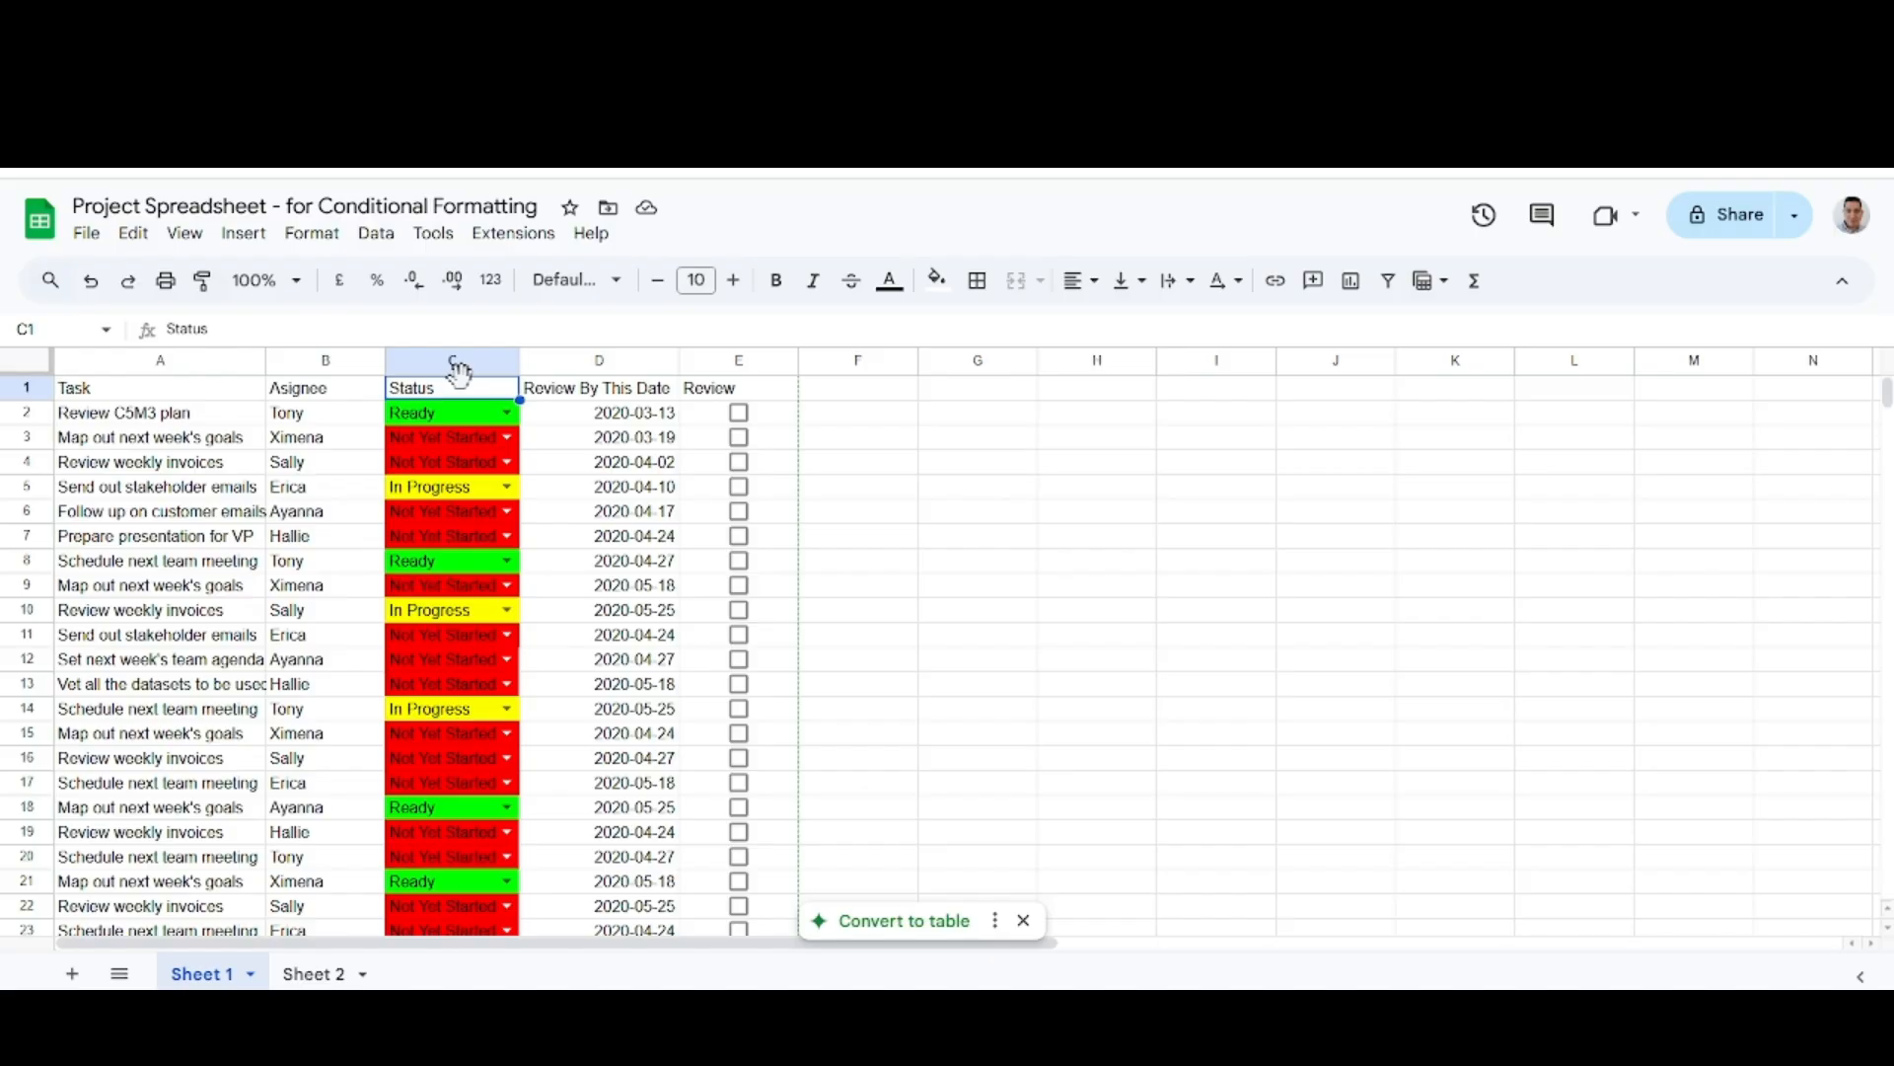
left_click(15, 380)
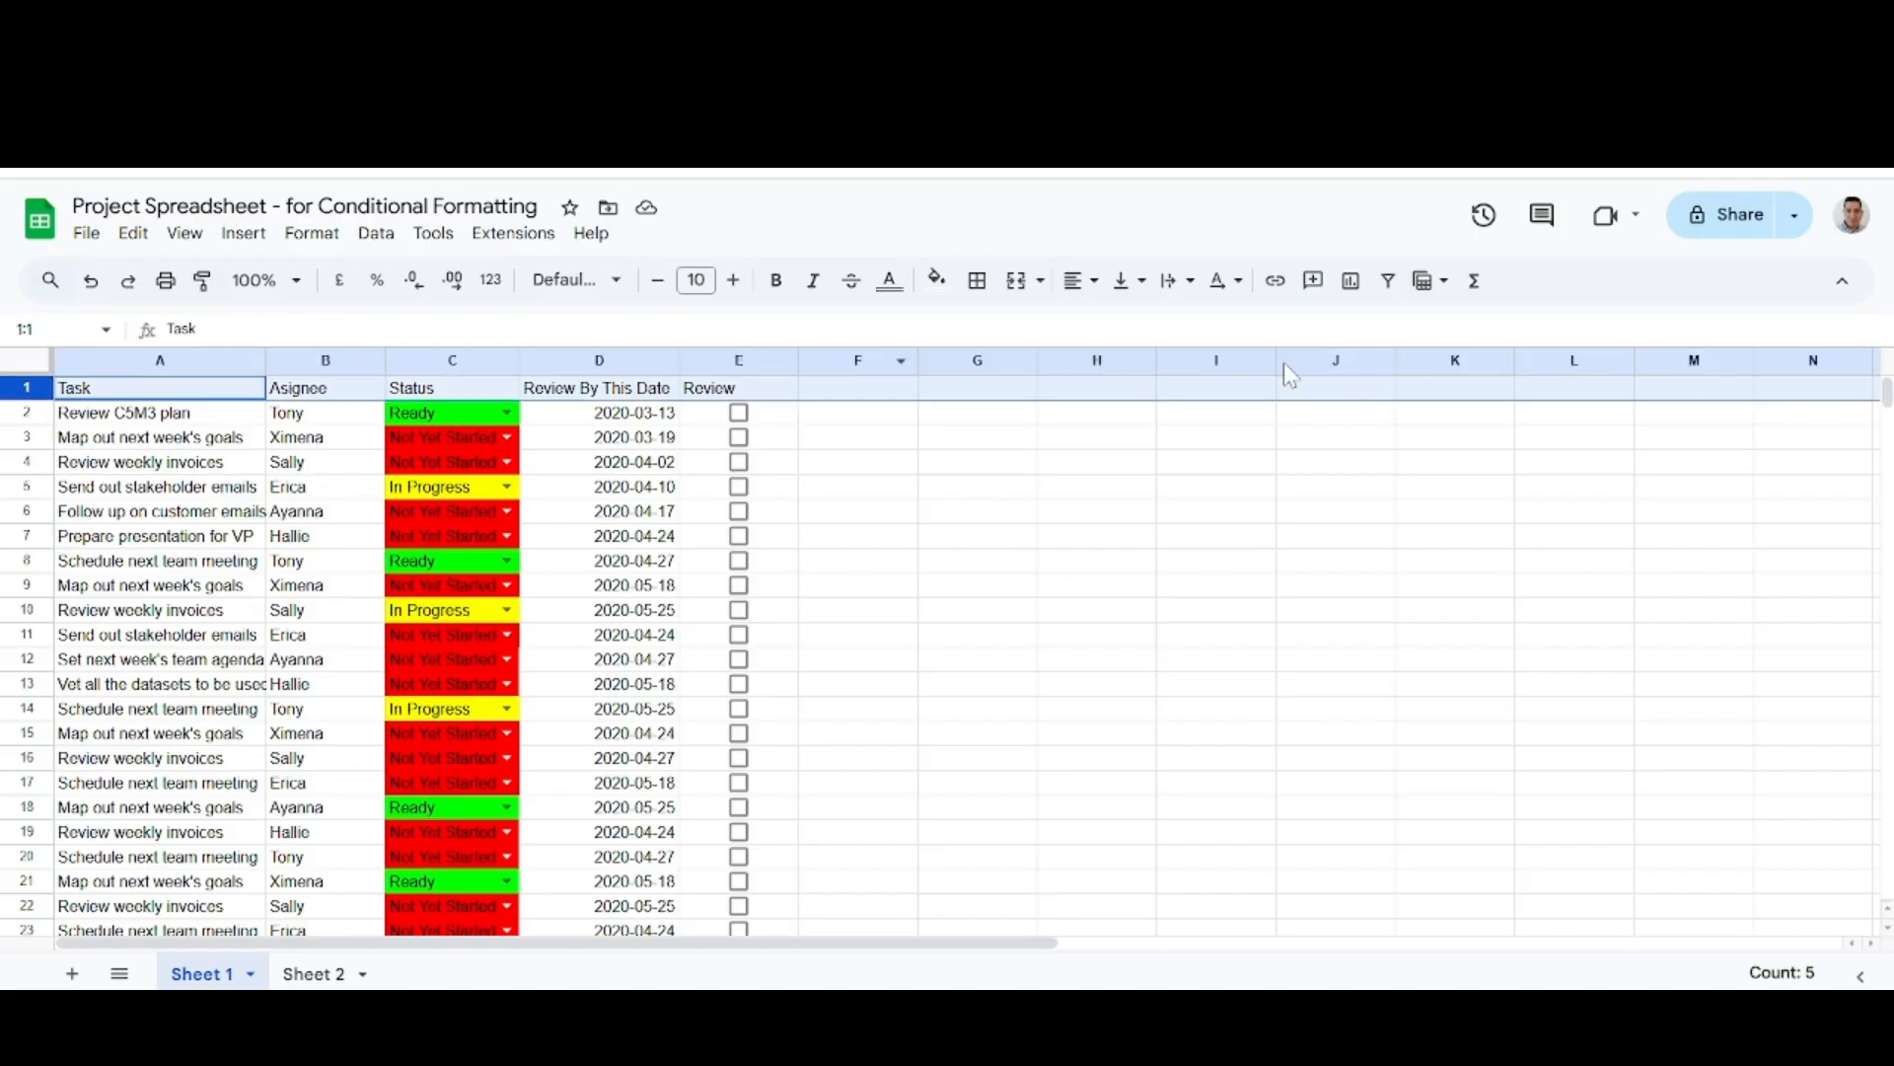
left_click(1389, 286)
left_click(507, 388)
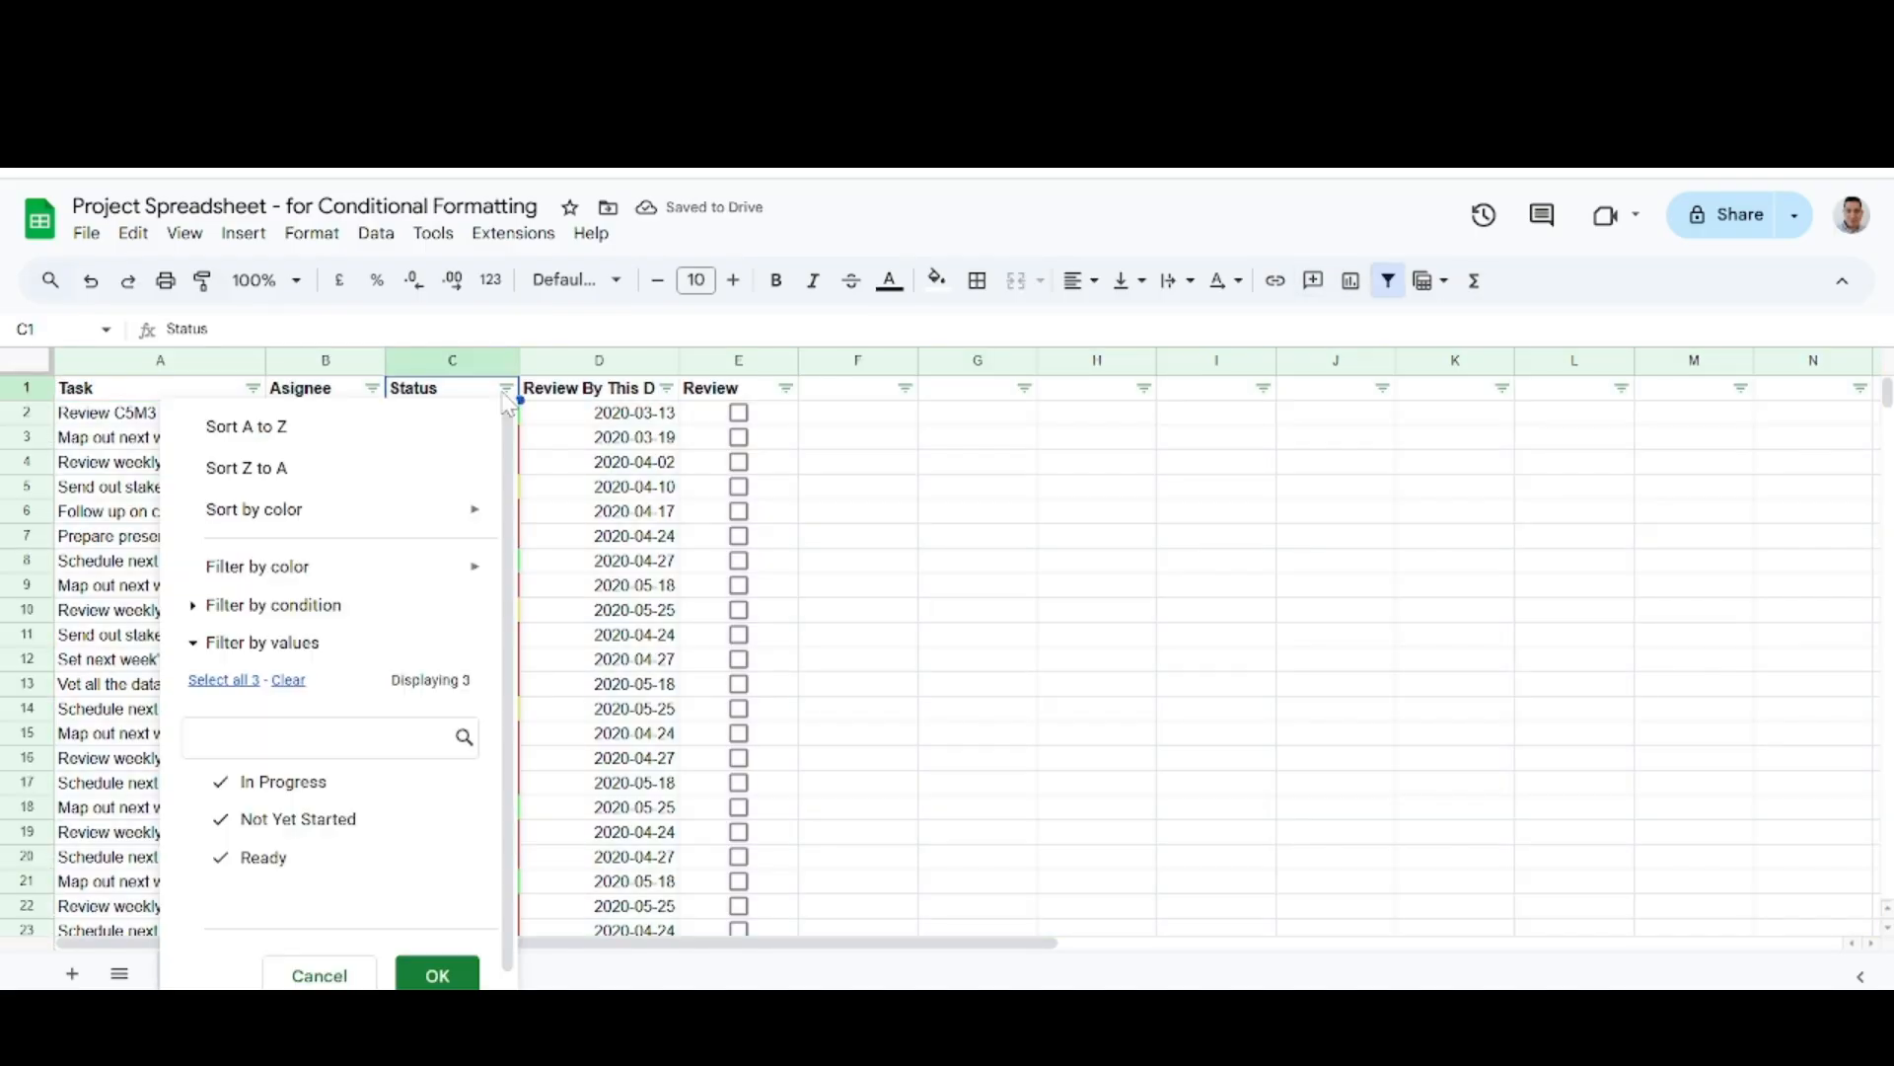
mouse_move(350, 521)
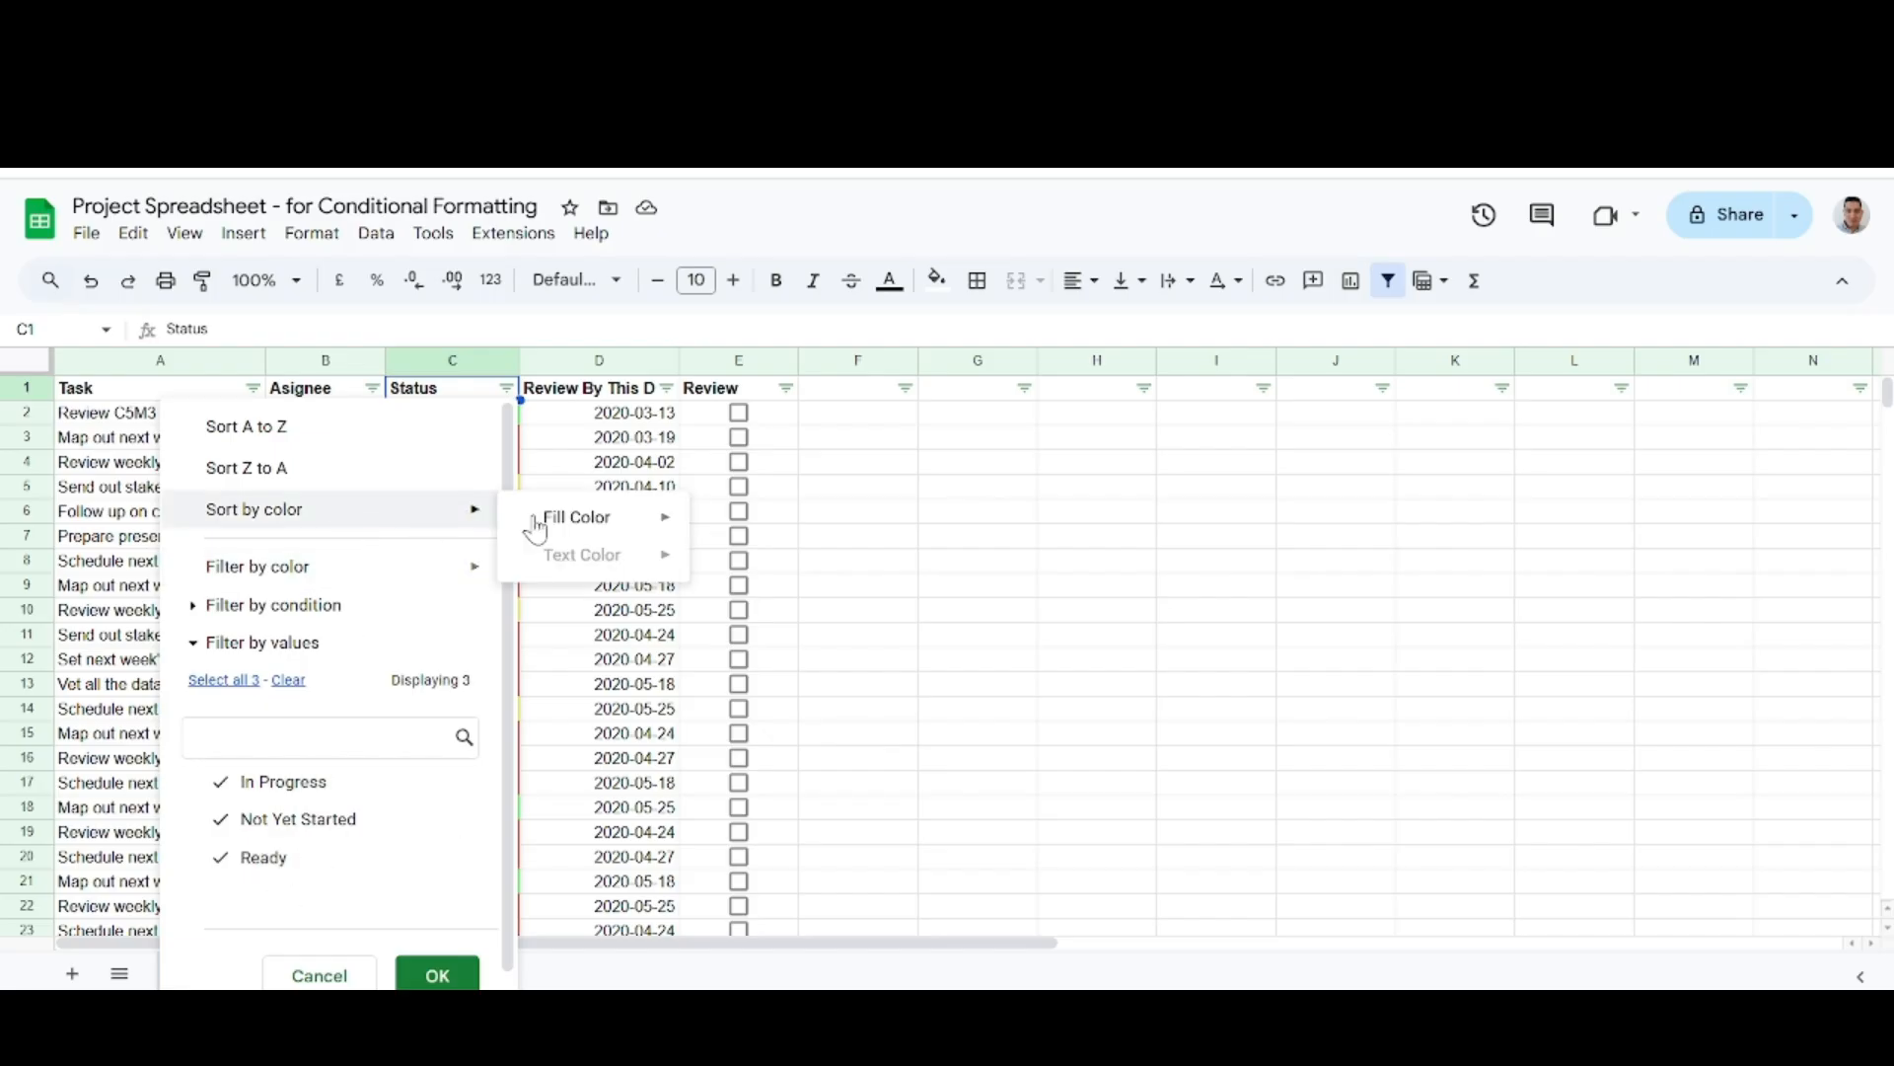
mouse_move(650, 523)
left_click(761, 526)
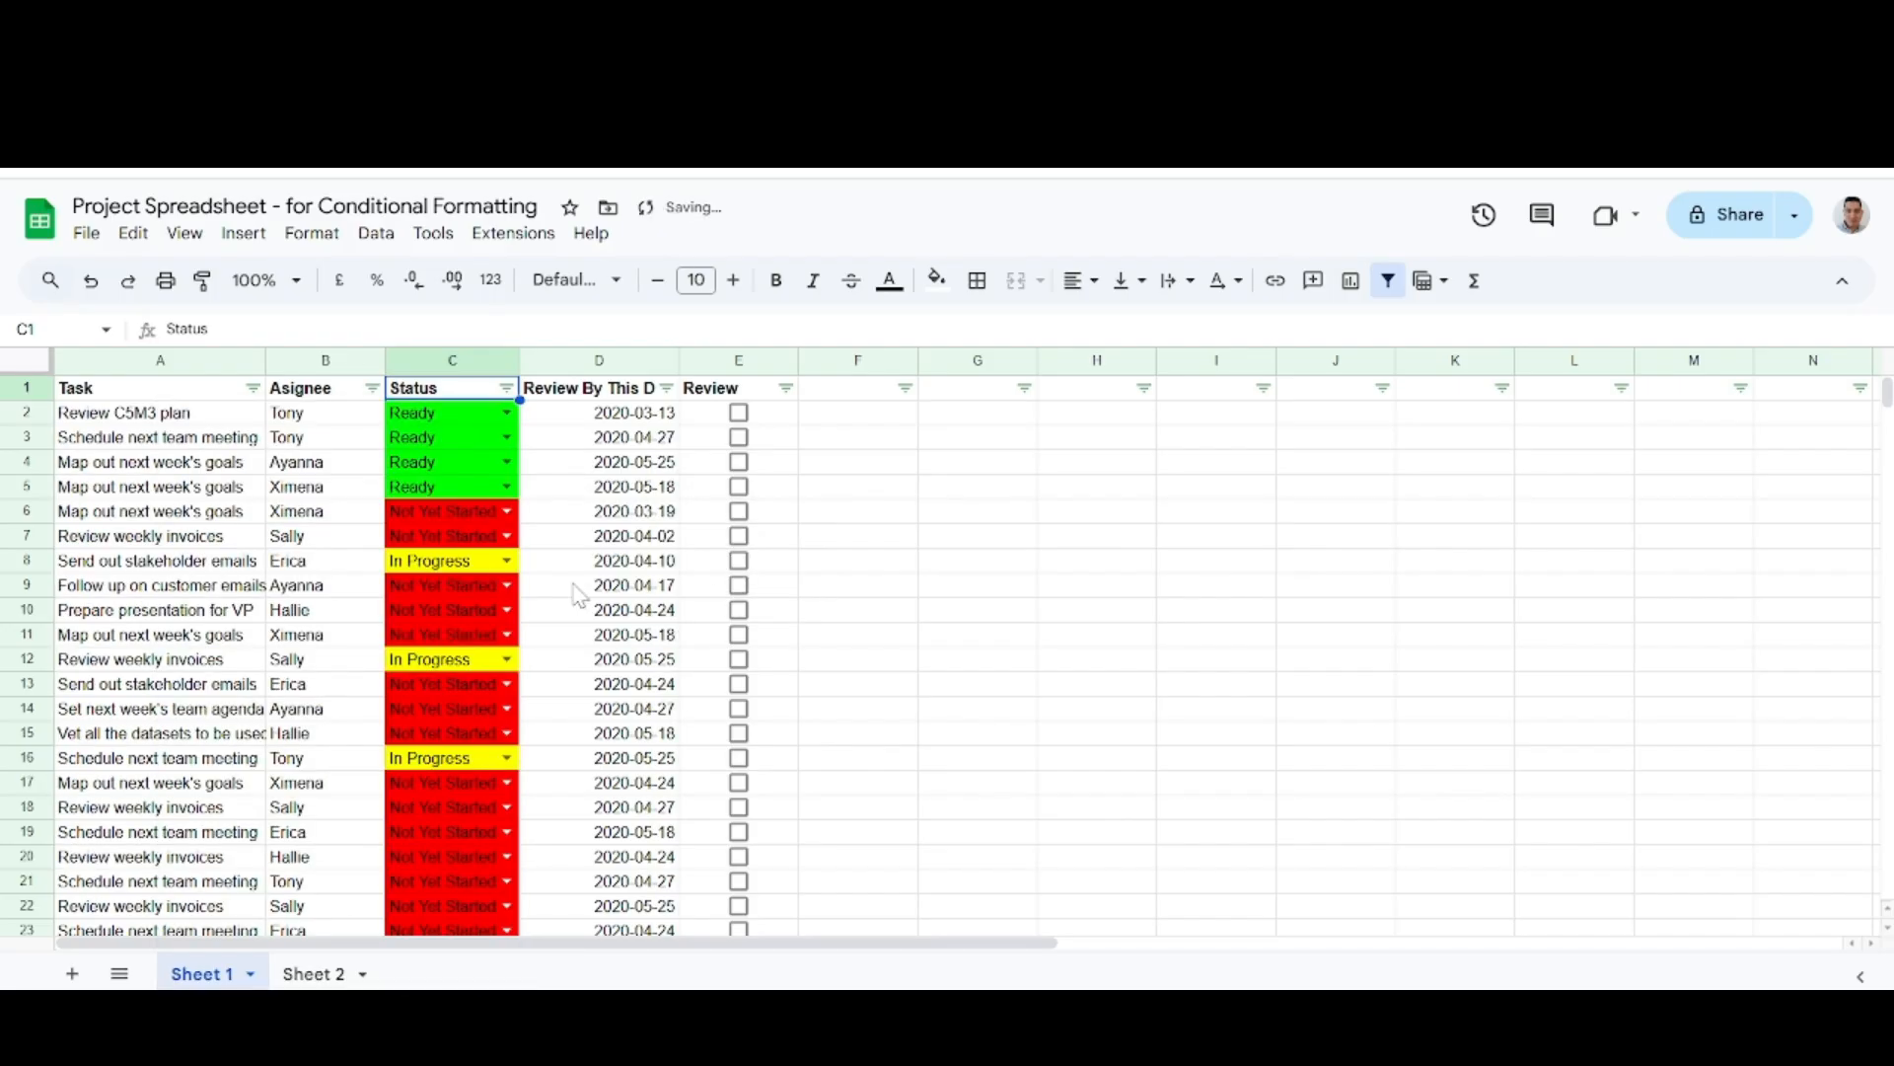
scroll(582, 629, "down", 5)
scroll(582, 629, "up", 5)
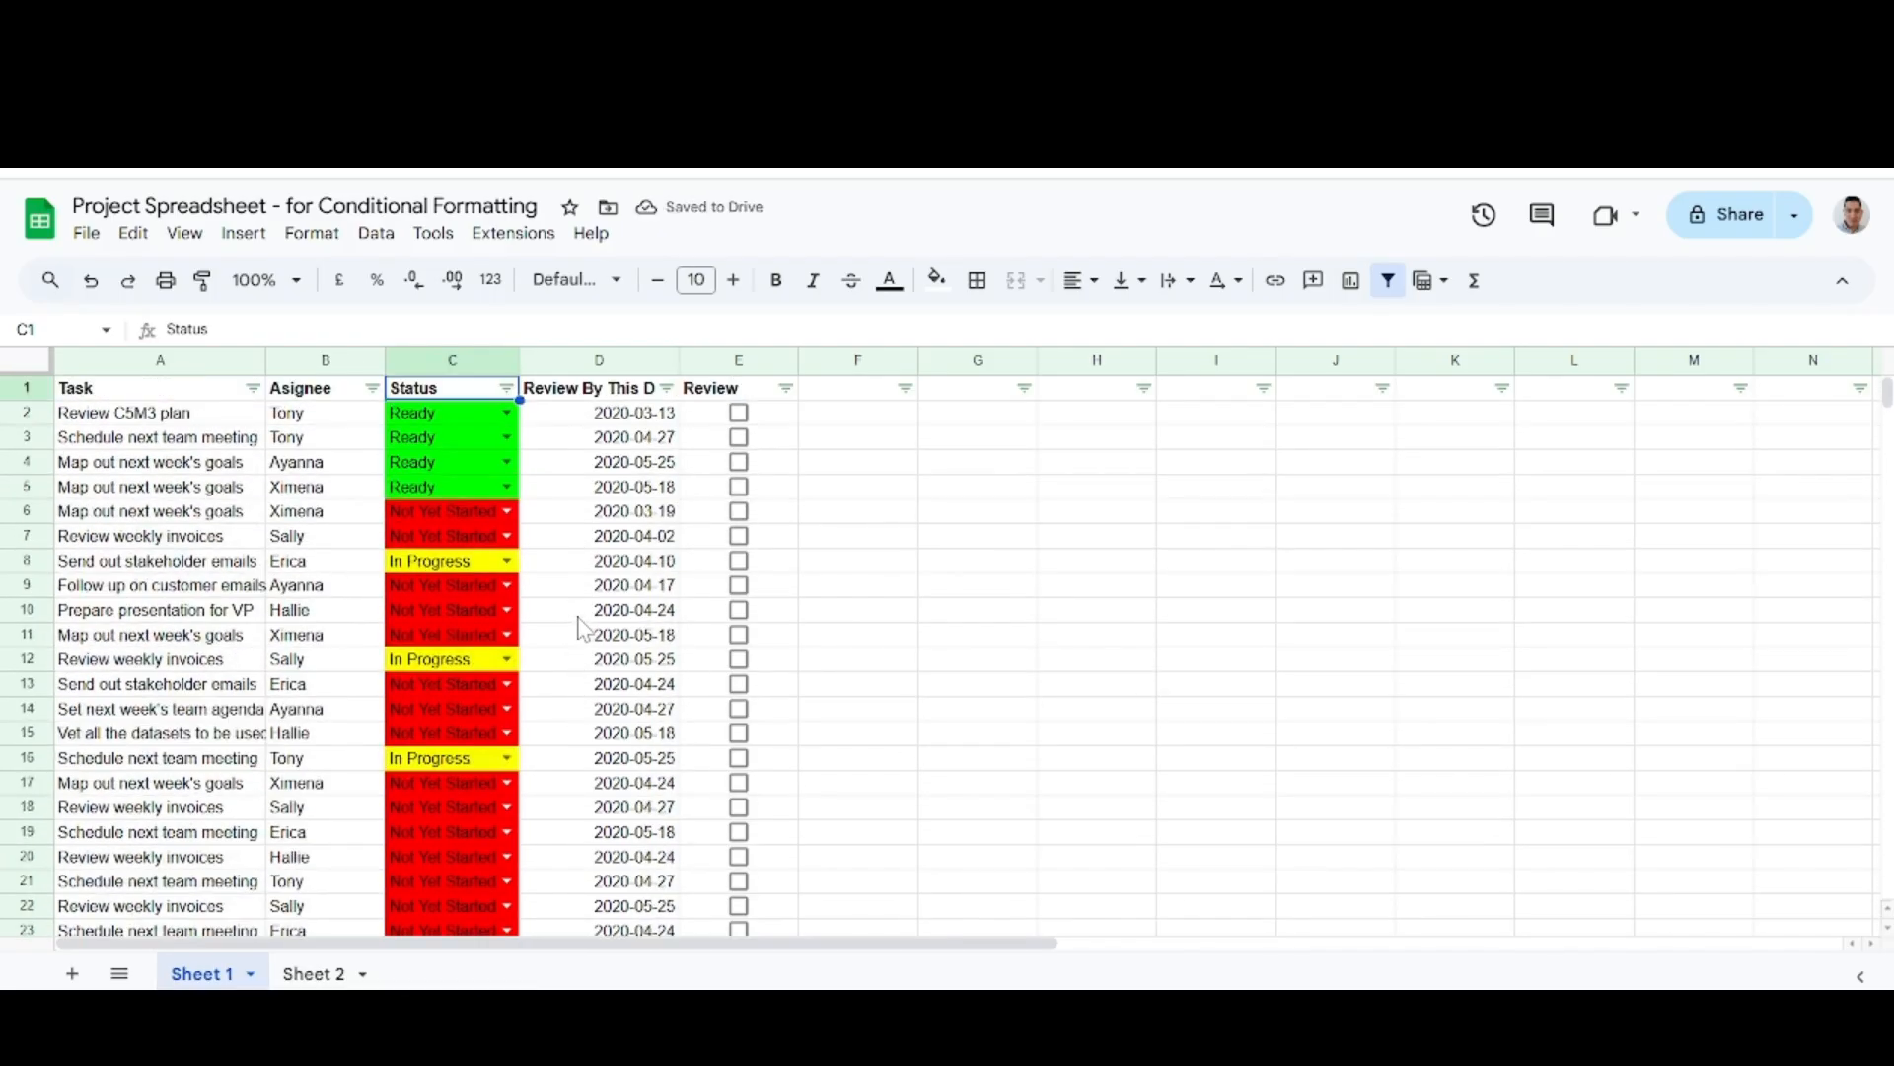
Sort the Status column by yellow fill color.
left_click(506, 388)
mouse_move(454, 509)
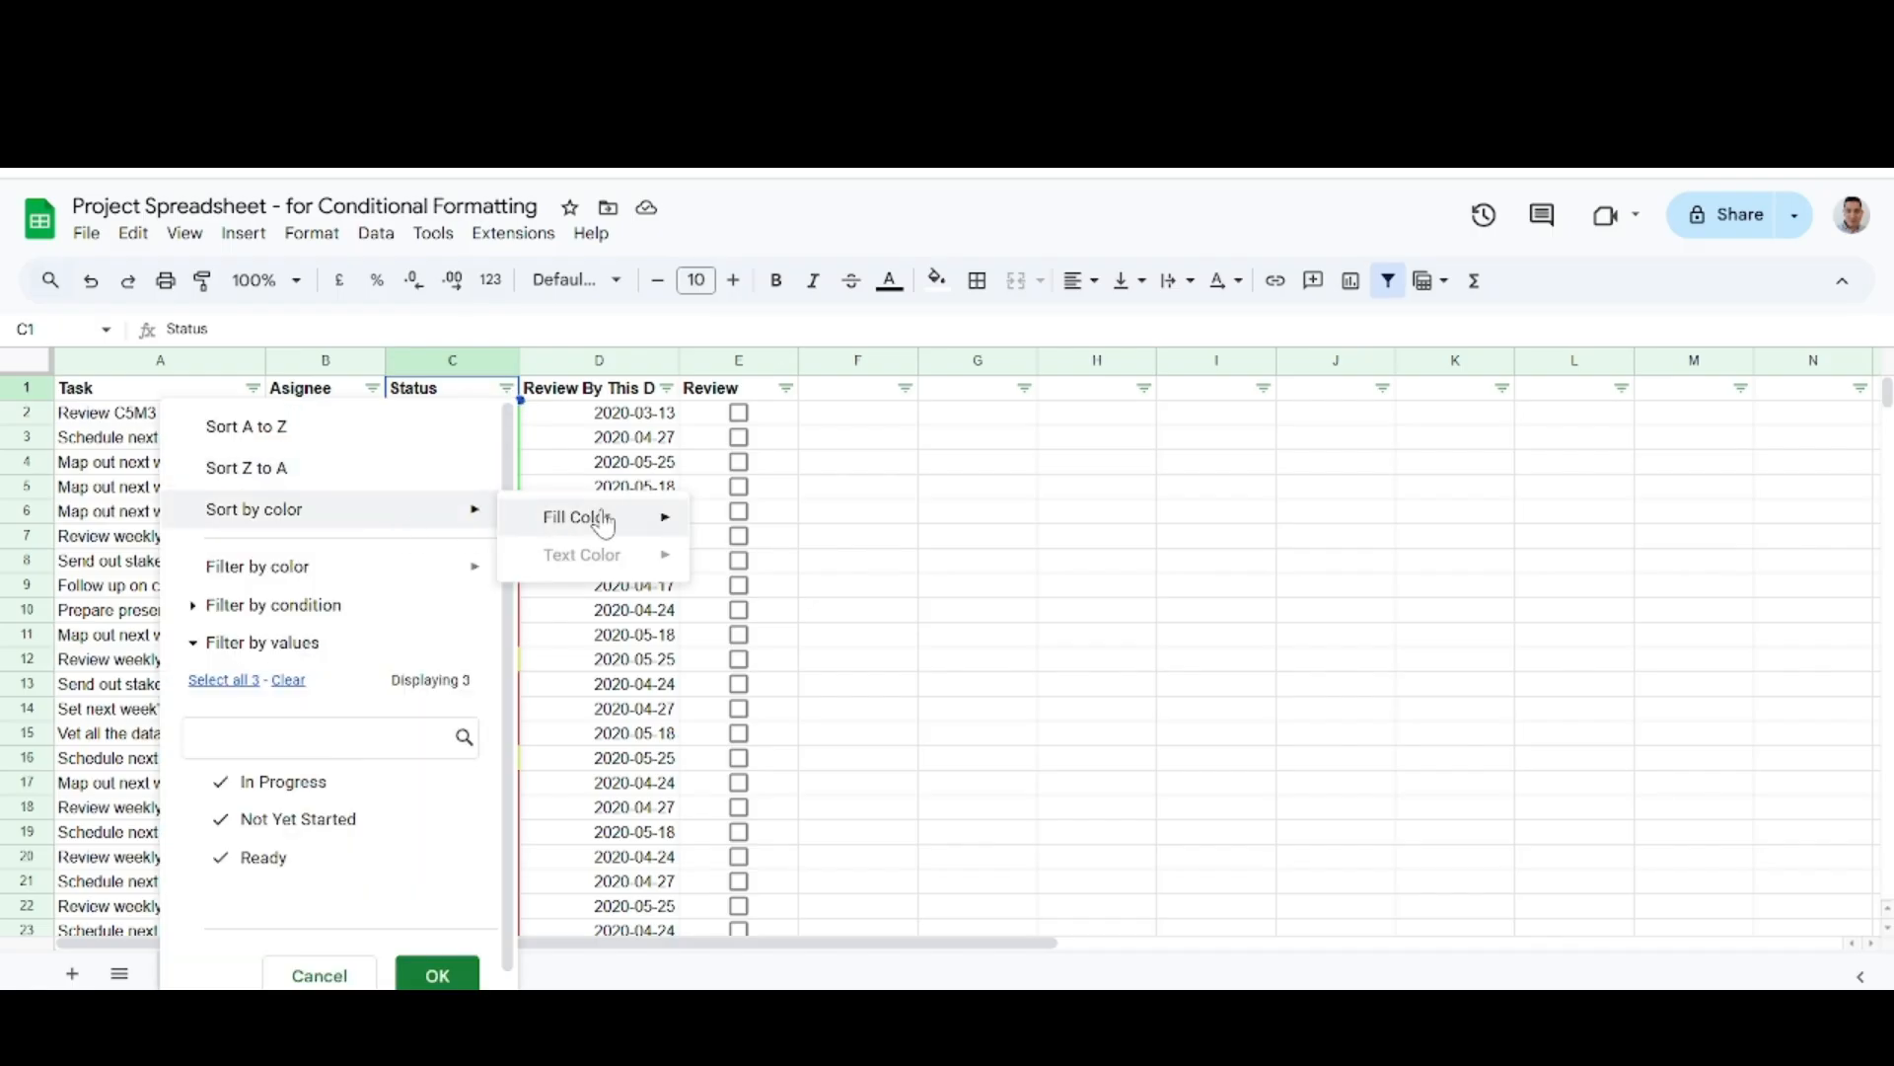
mouse_move(592, 517)
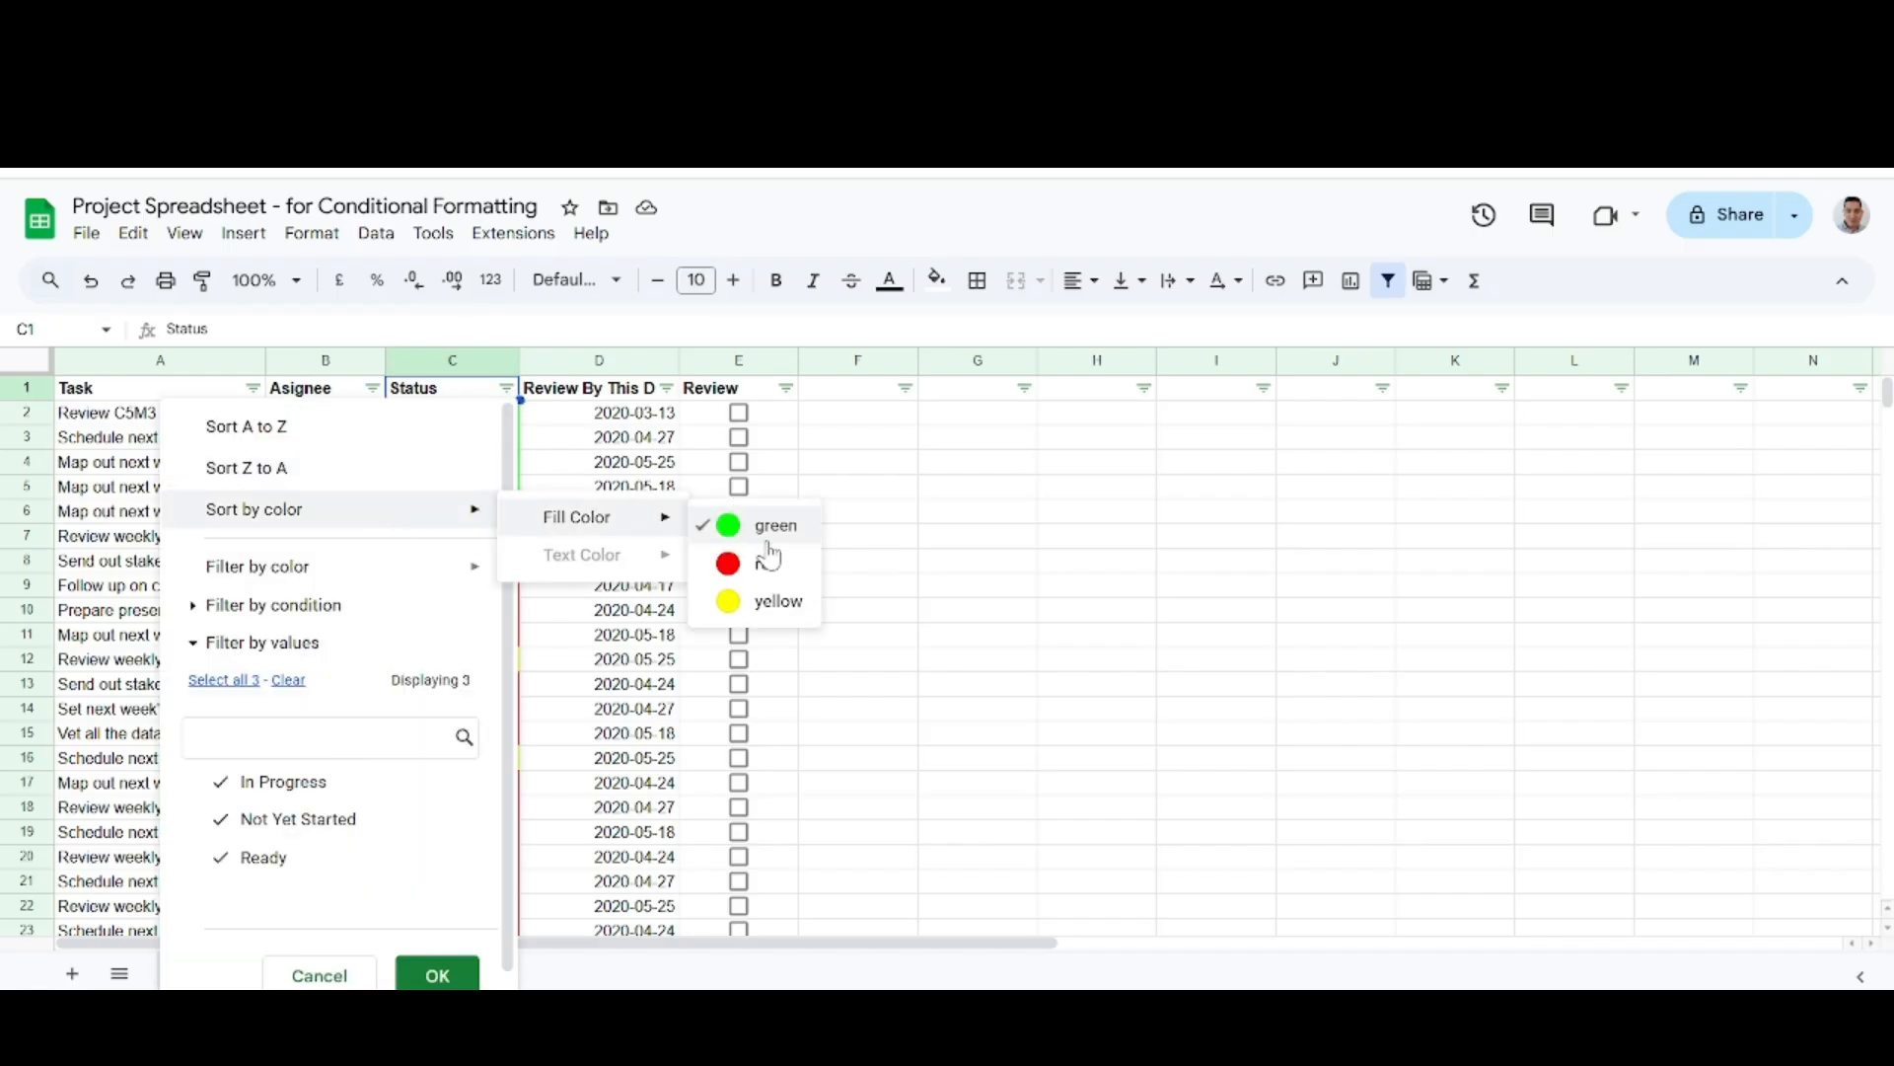
left_click(780, 602)
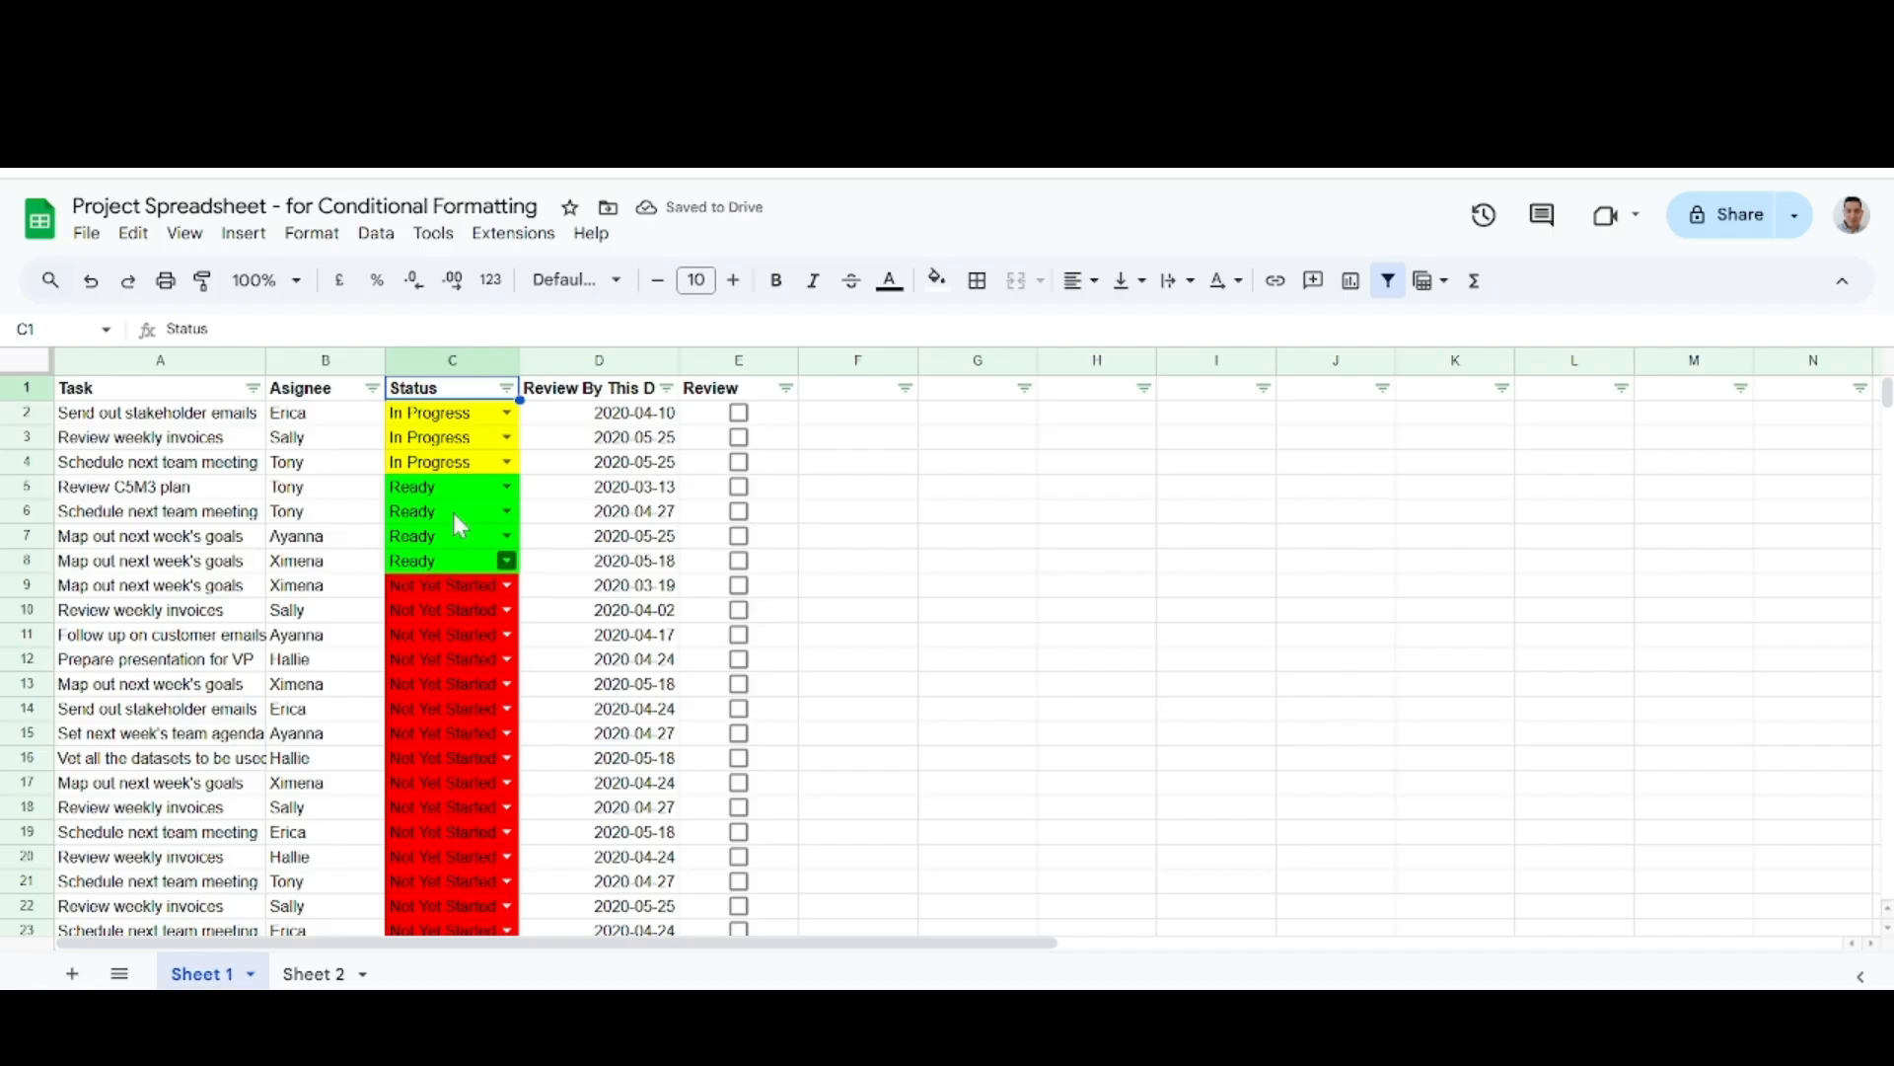
Undo both color sorts and the header row filter, and deselect the rows.
left_click(95, 284)
left_click(99, 288)
left_click(99, 288)
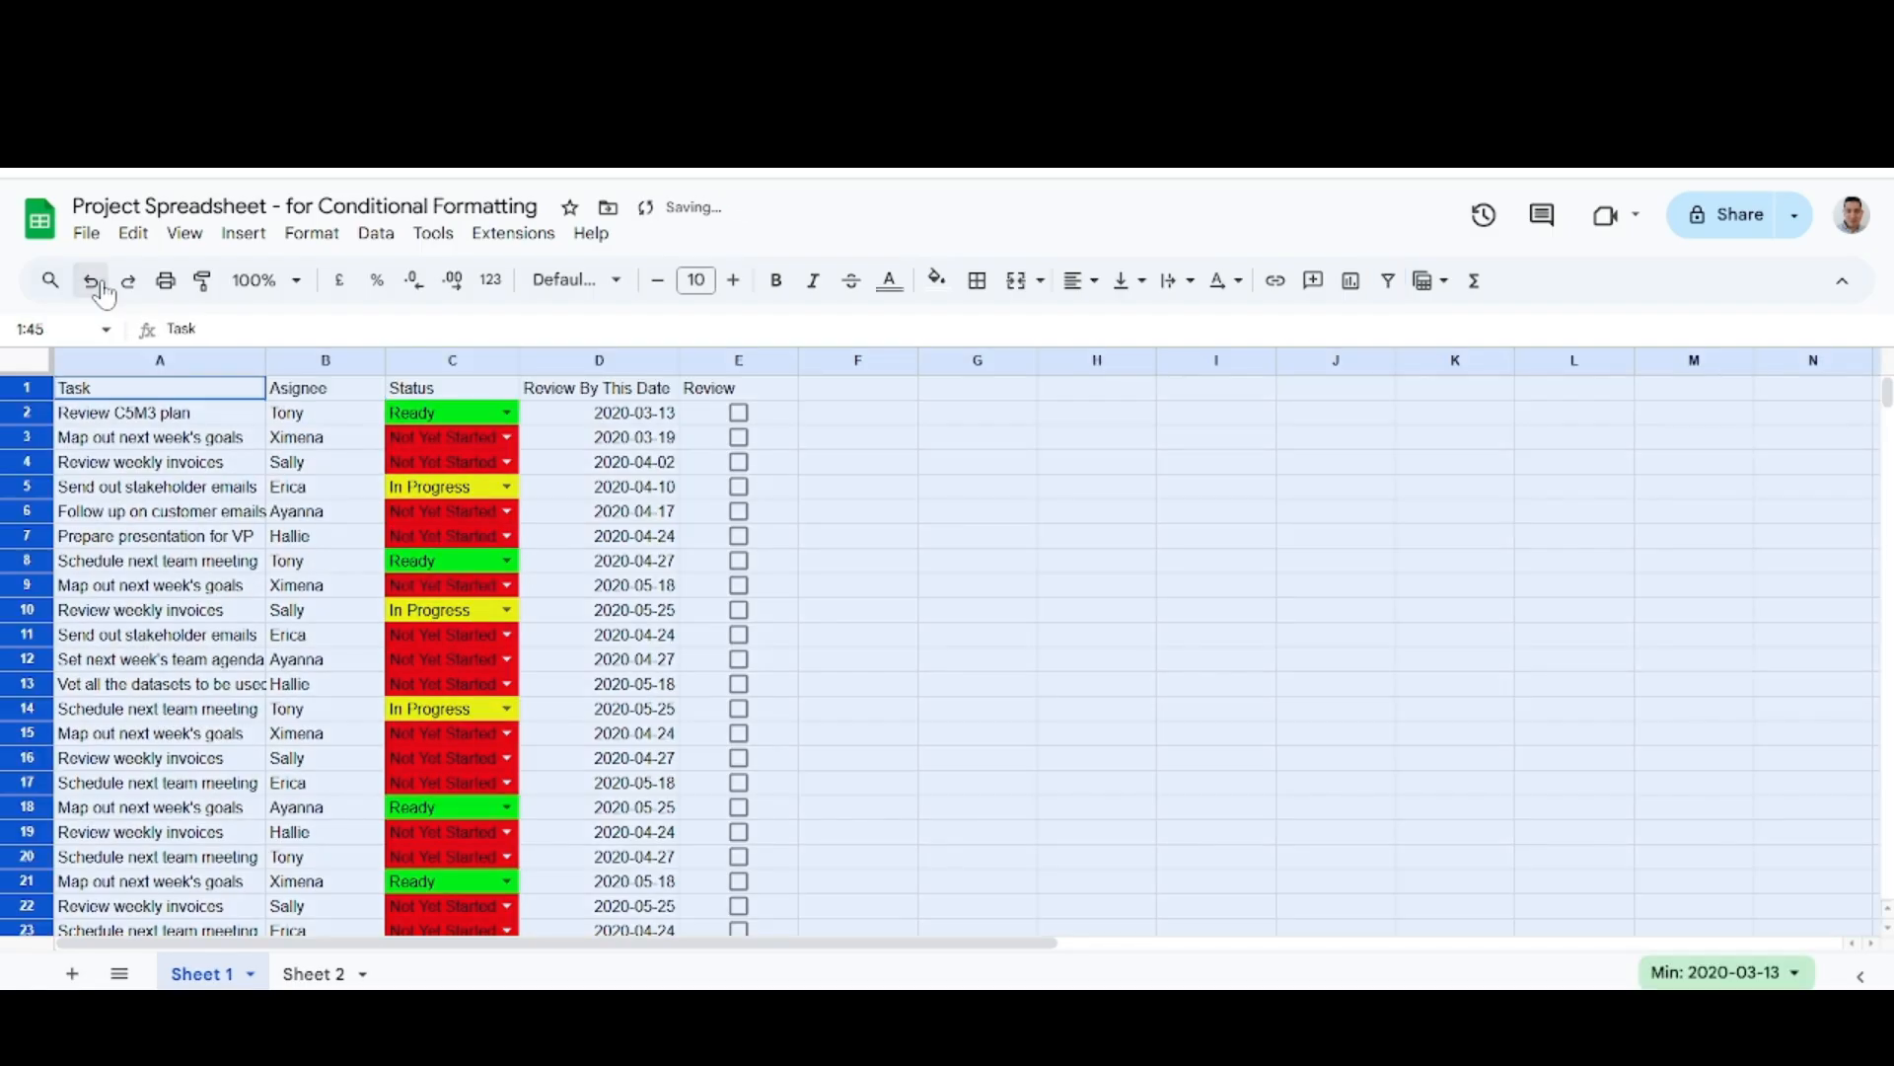
left_click(850, 581)
Switch to the notes and read the introduction on tracking upcoming deadlines with the "Review By This Date" column.
key("ctrl+Tab")
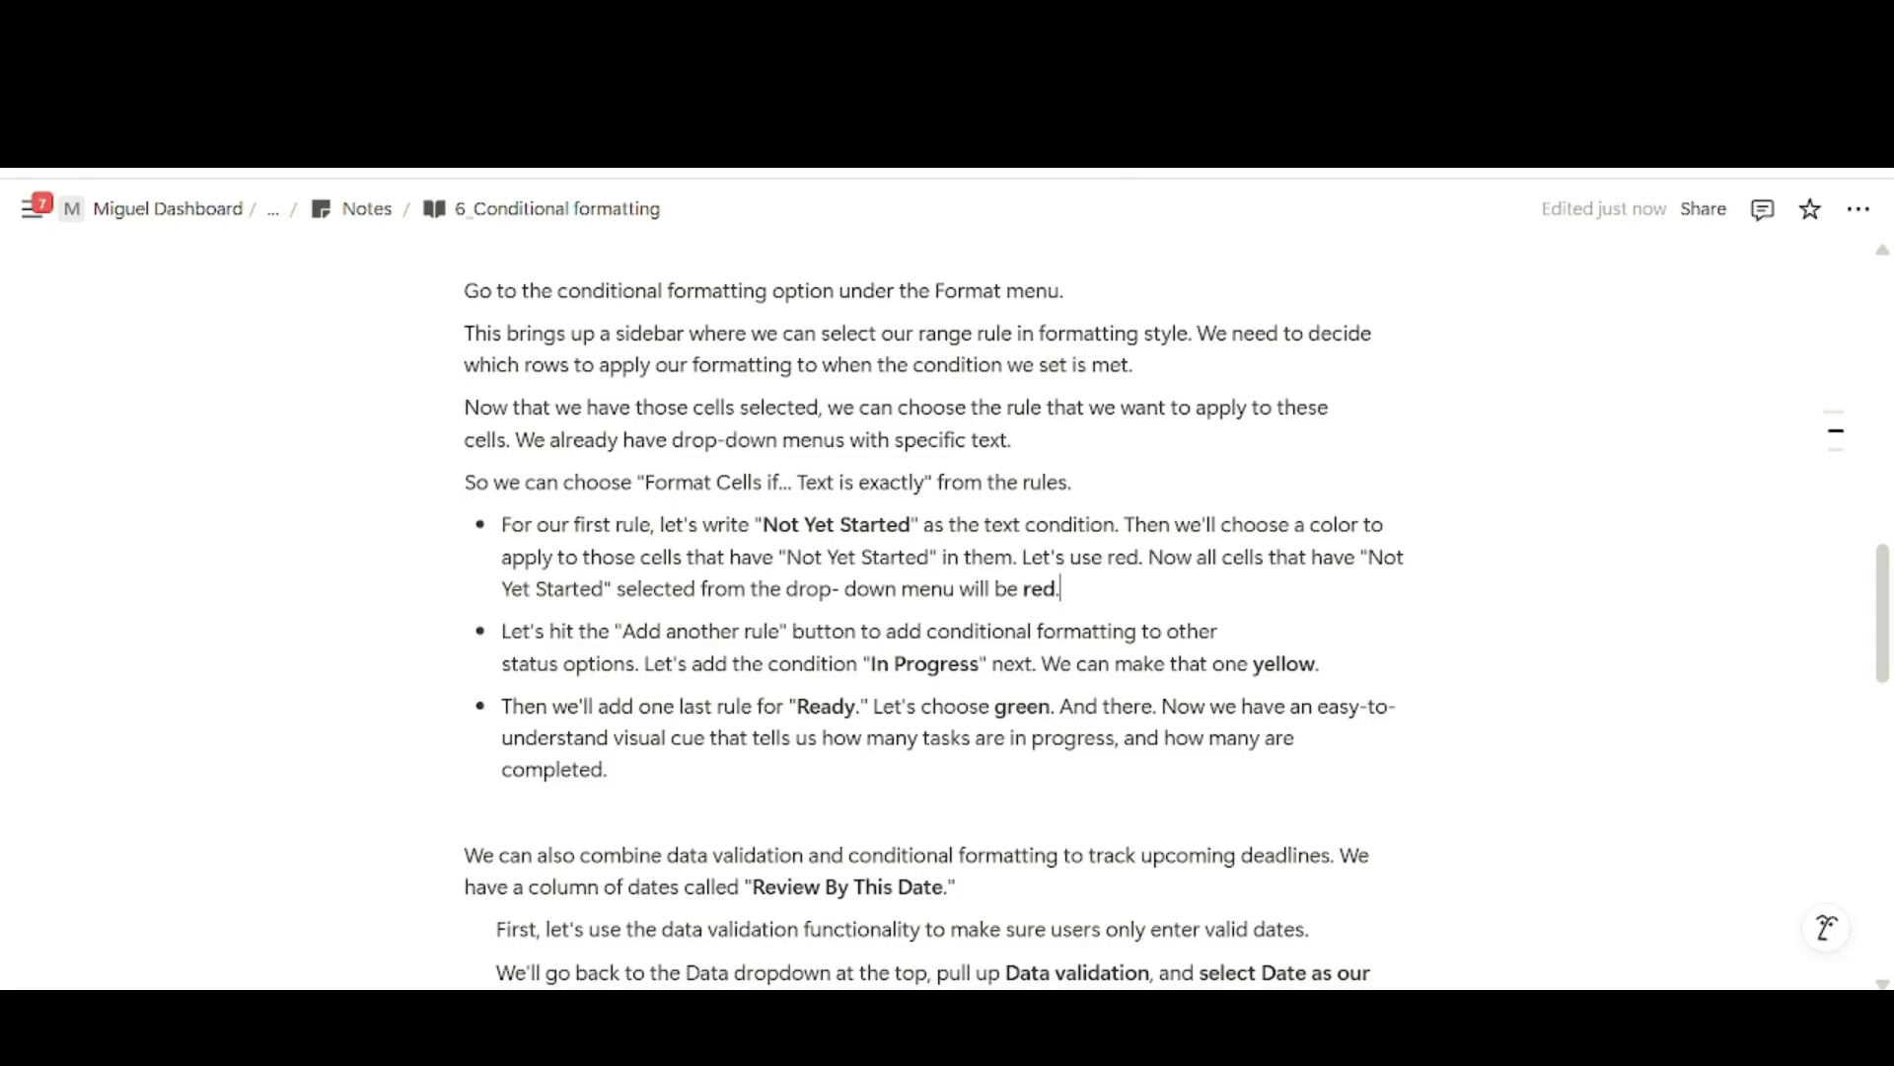
scroll(933, 592, "down", 5)
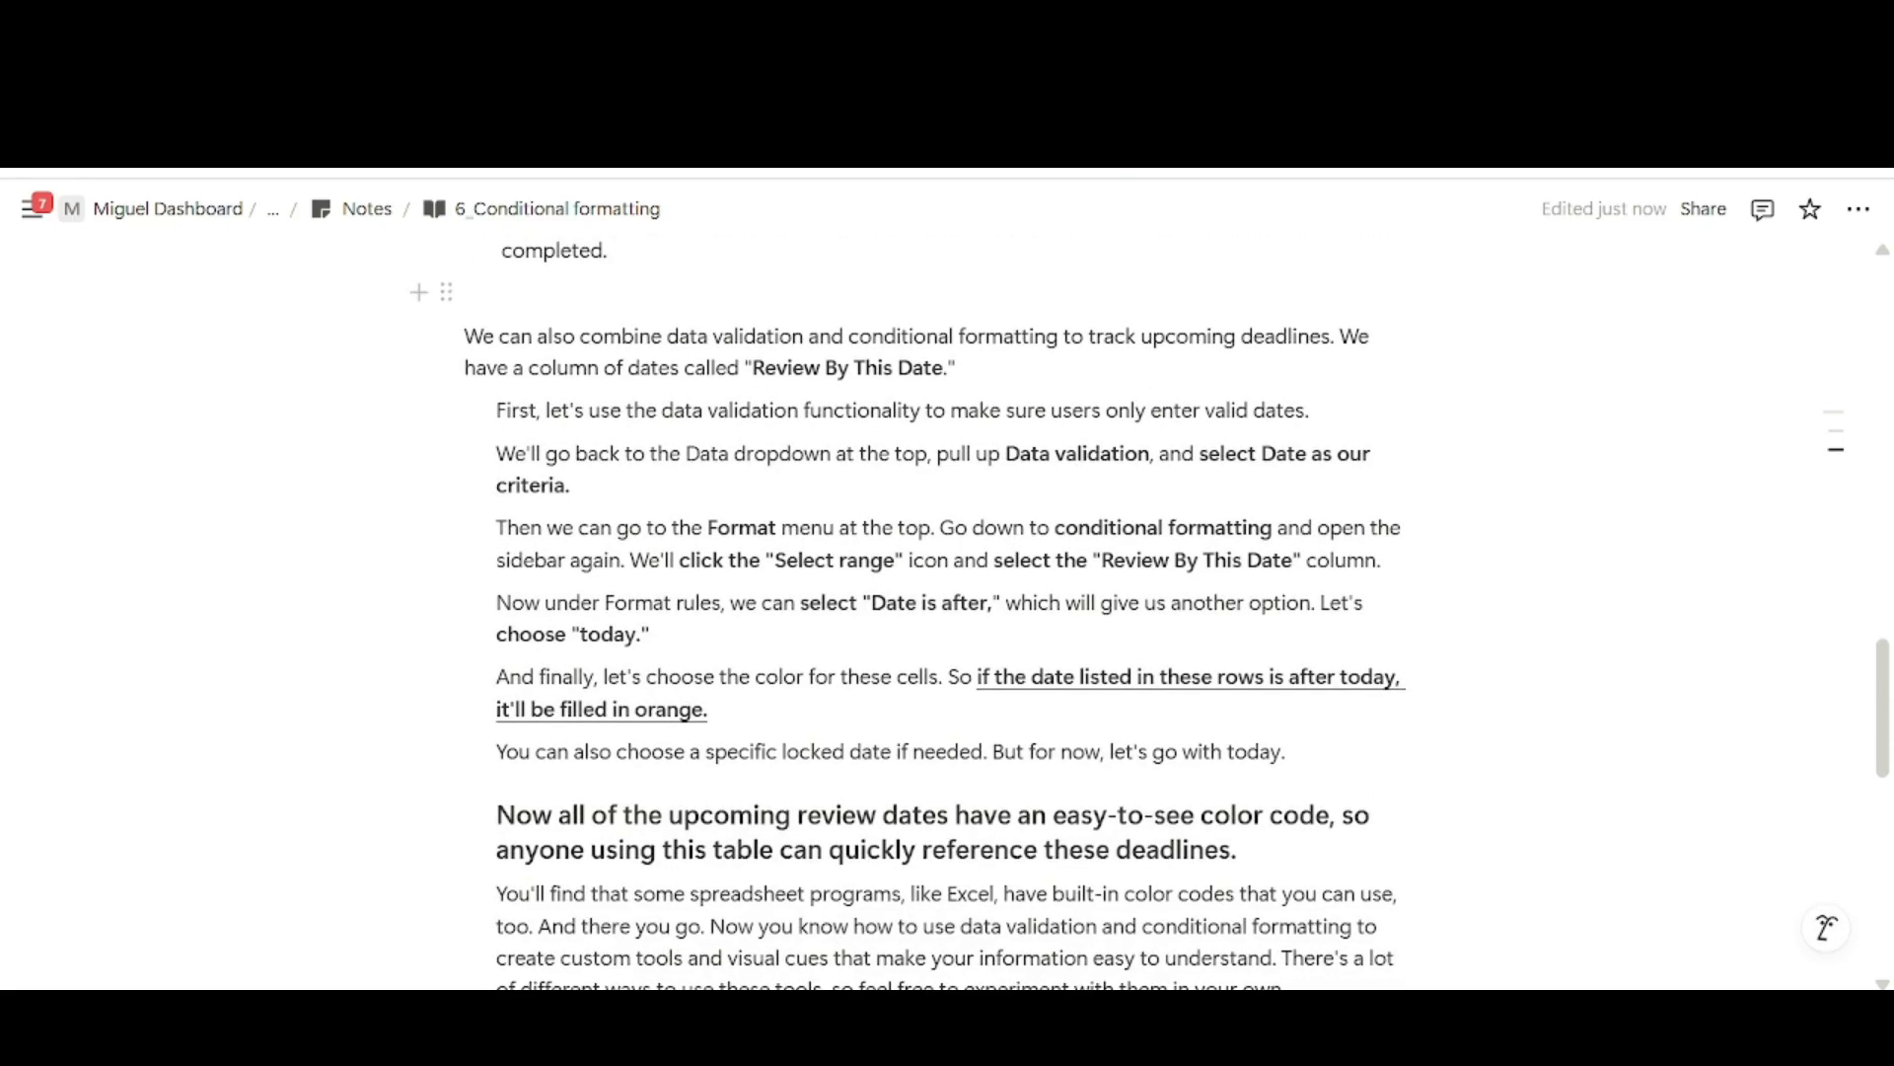
left_click_drag(465, 336, 1340, 336)
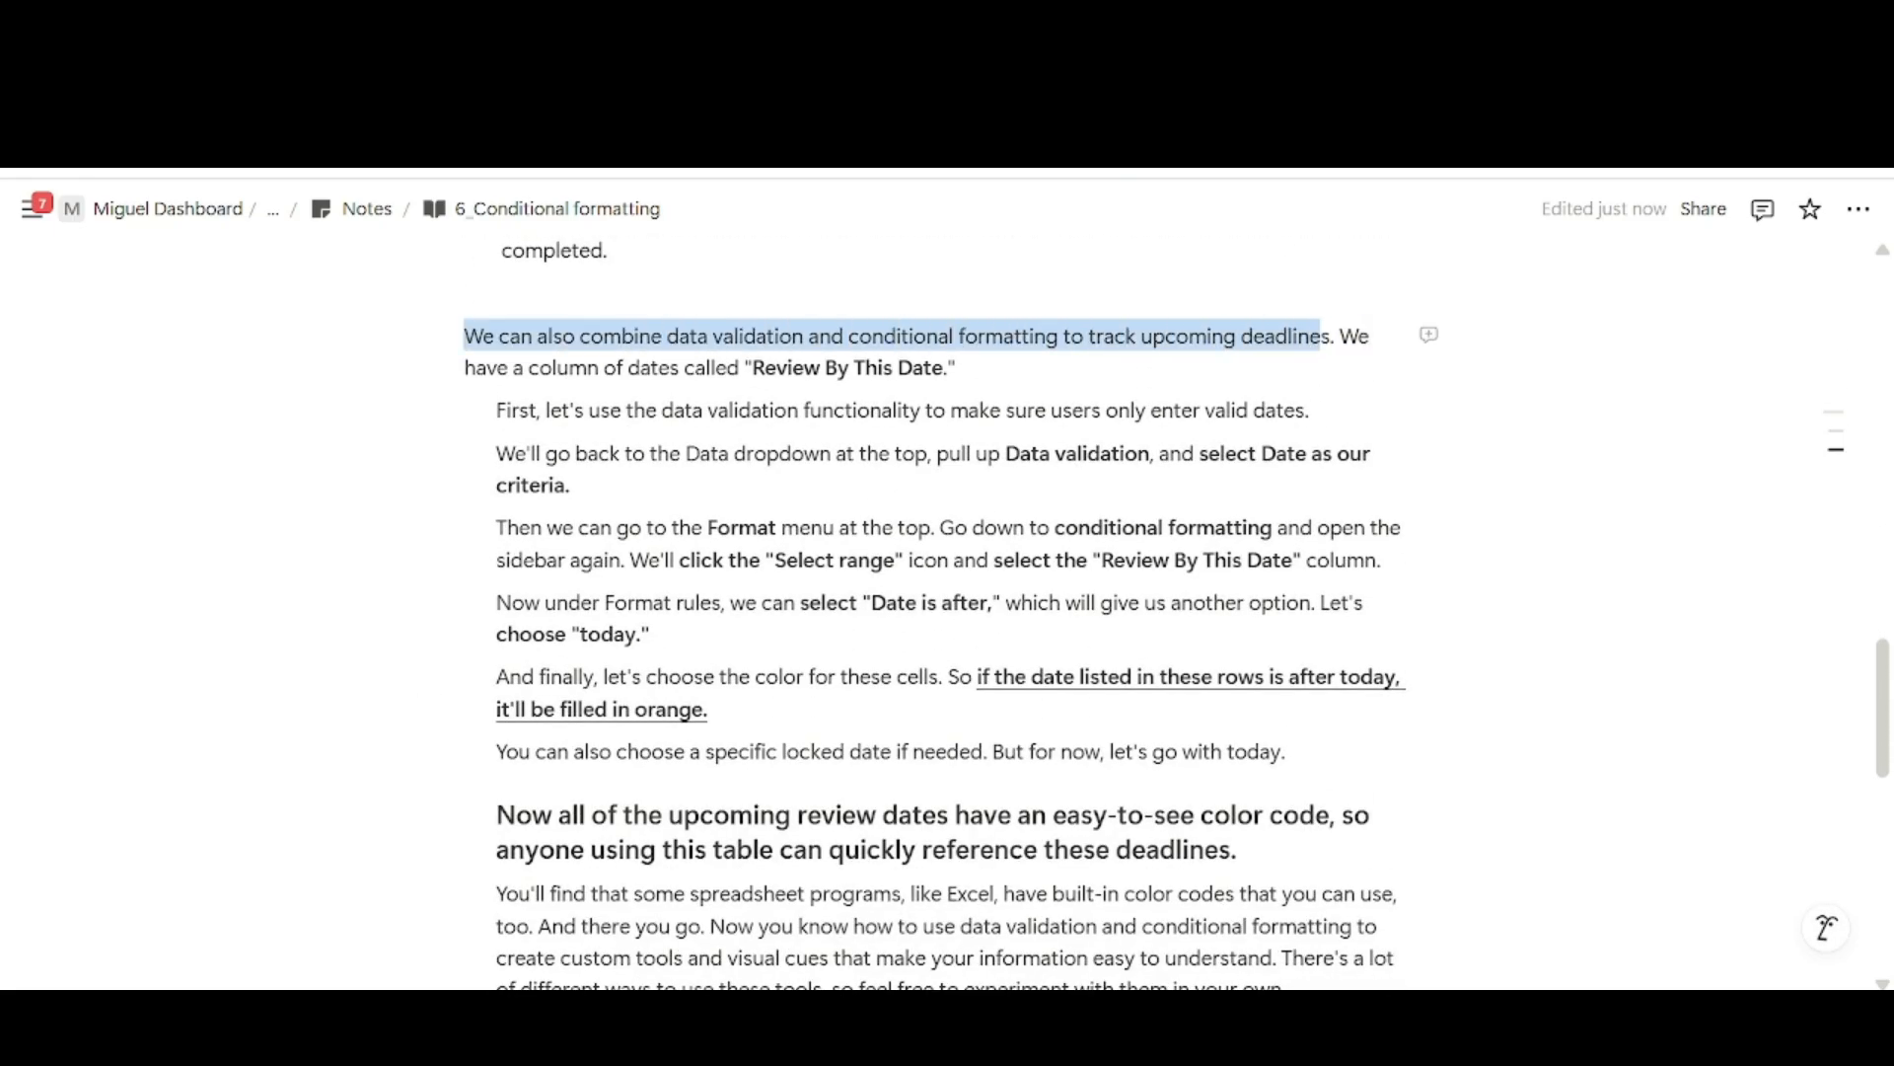
left_click(1320, 339)
scroll(1089, 340, "up", 1)
left_click_drag(1088, 352, 1337, 352)
left_click(508, 383)
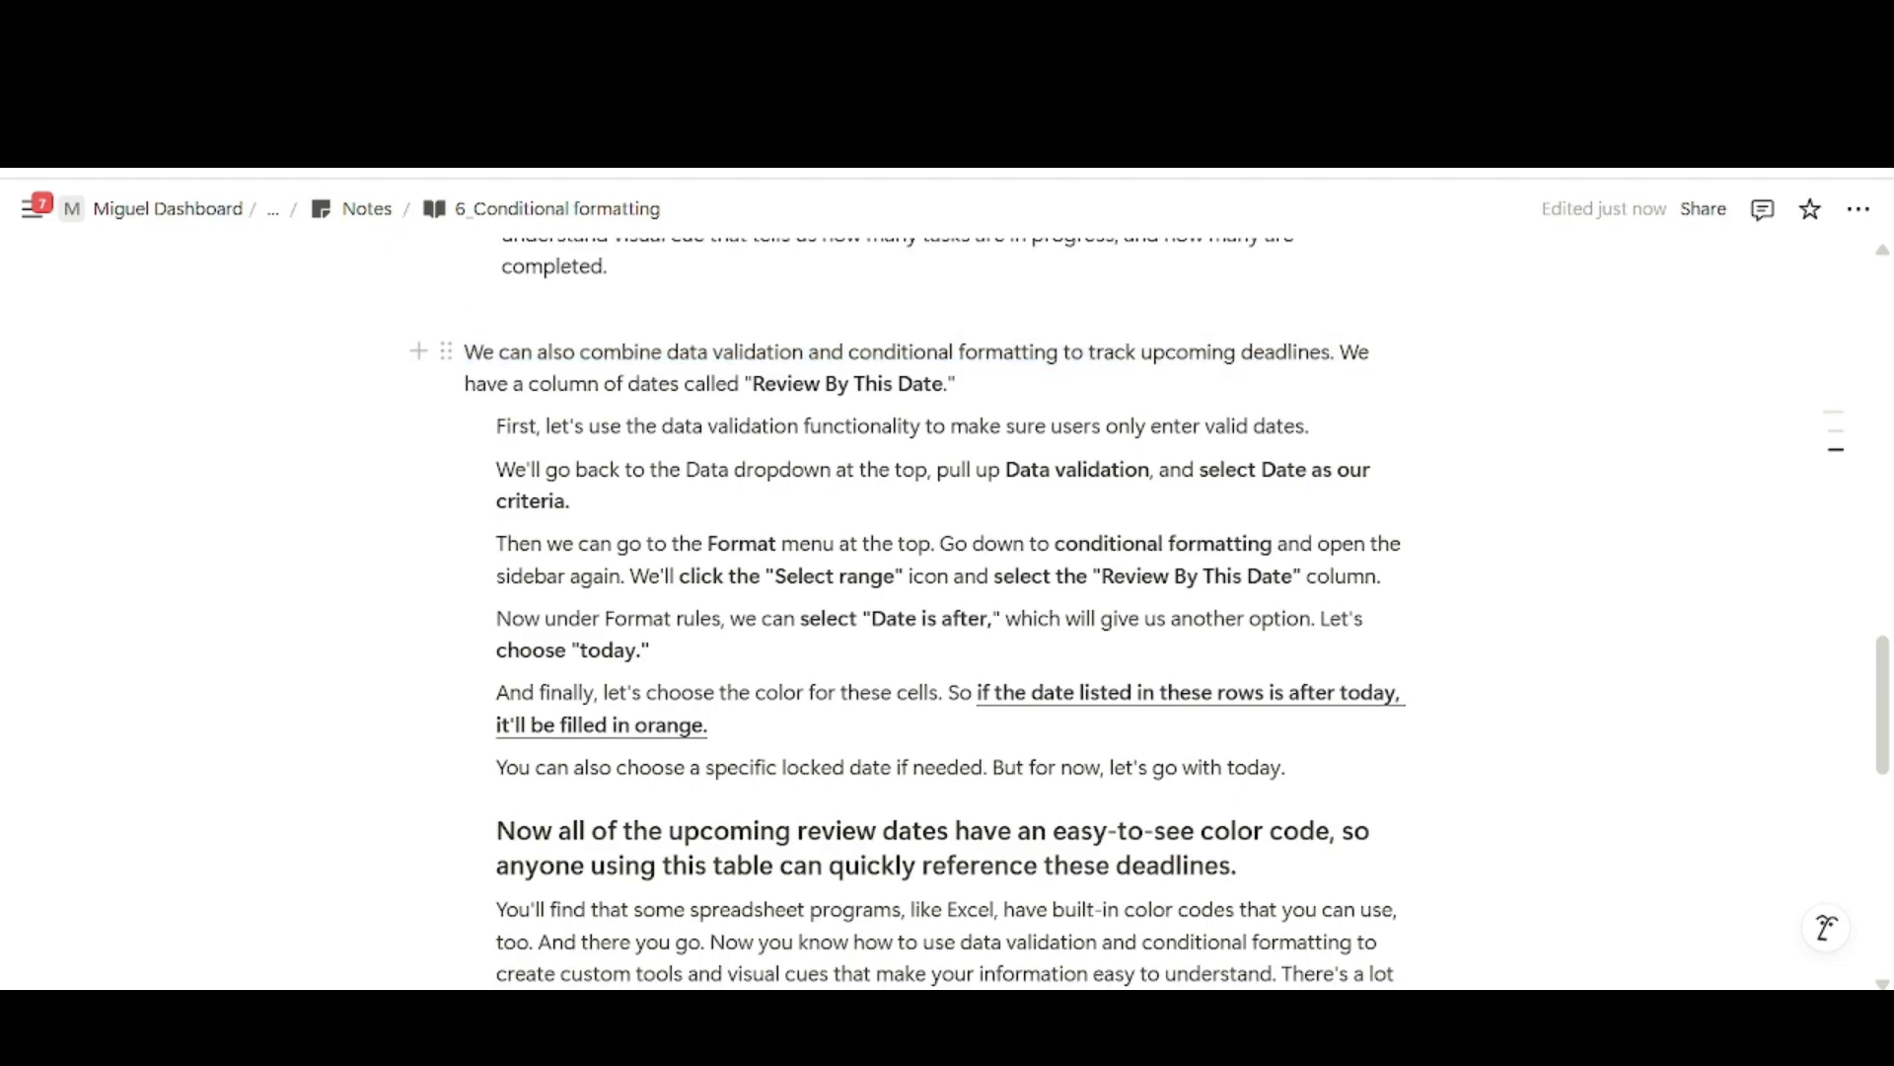
left_click_drag(752, 384, 956, 384)
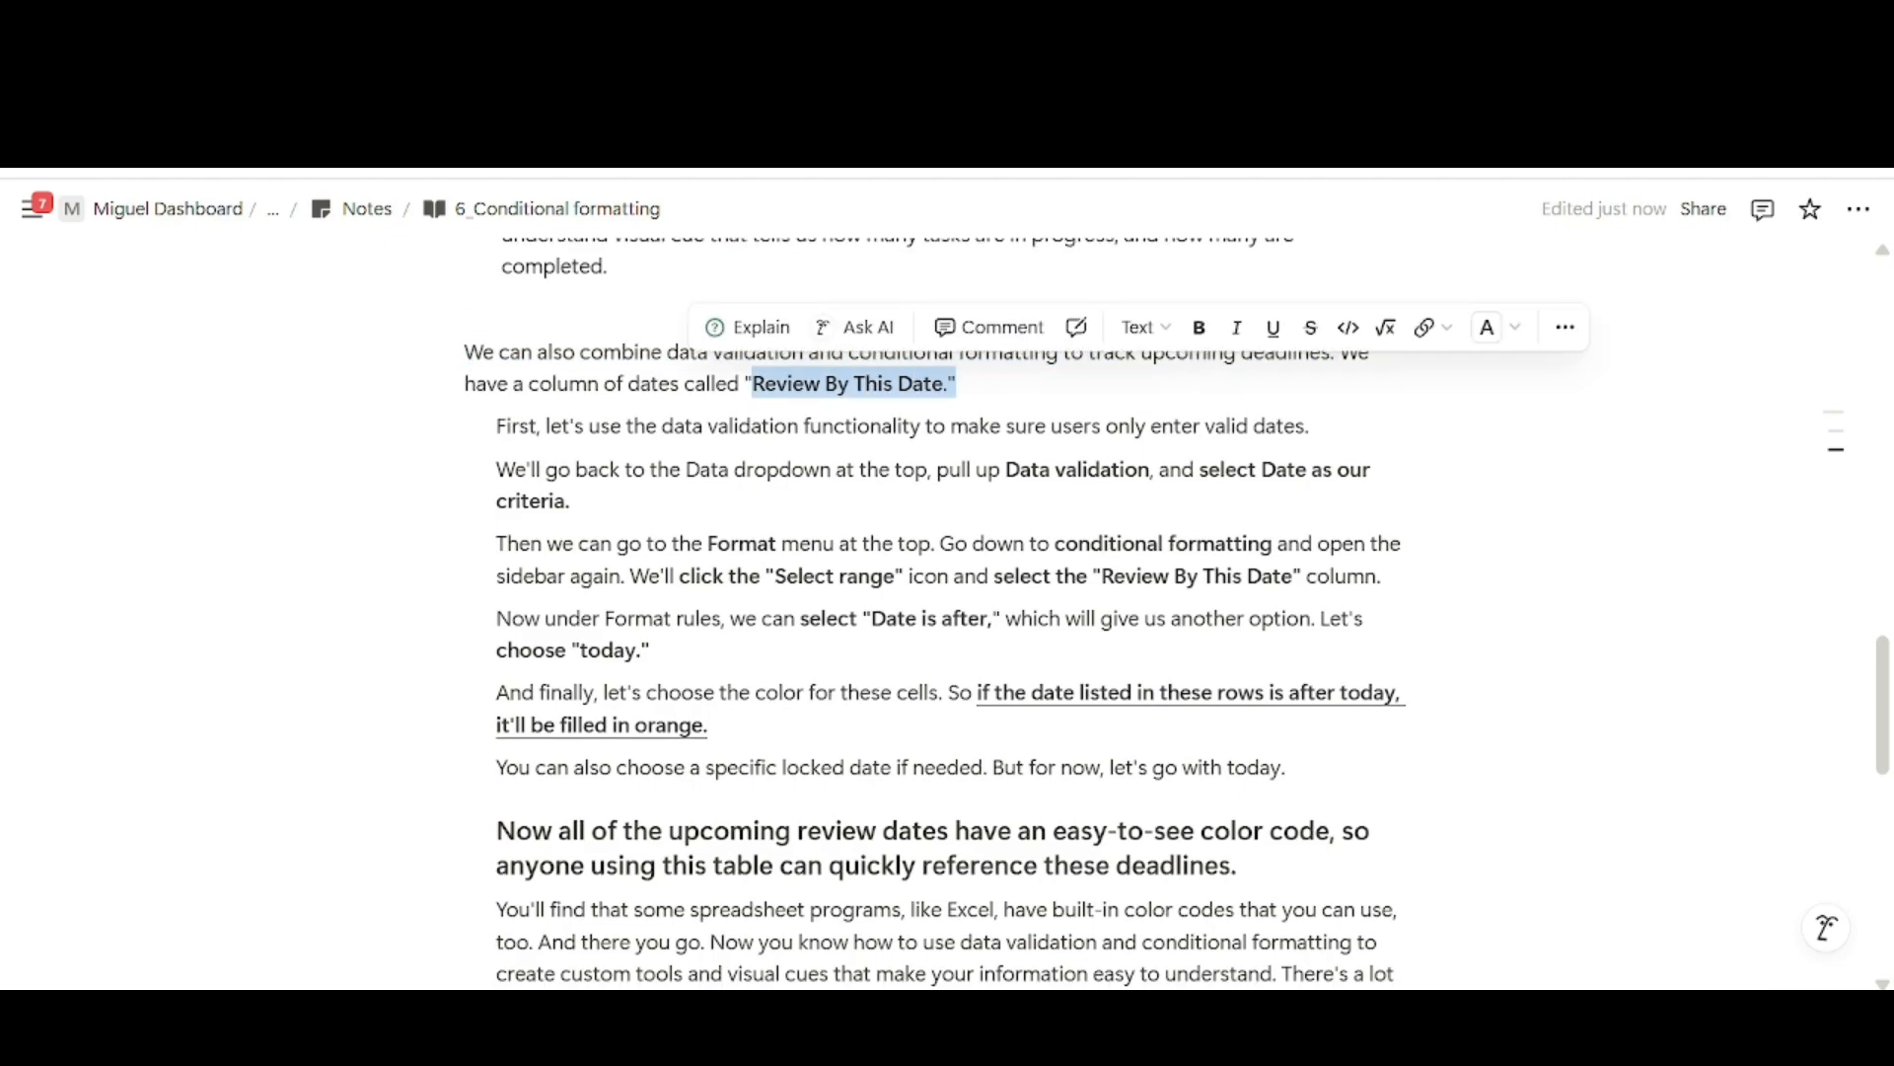
left_click(706, 425)
Read the notes' instructions on using data validation with Date as the criteria for the deadlines.
left_click_drag(497, 425, 1310, 425)
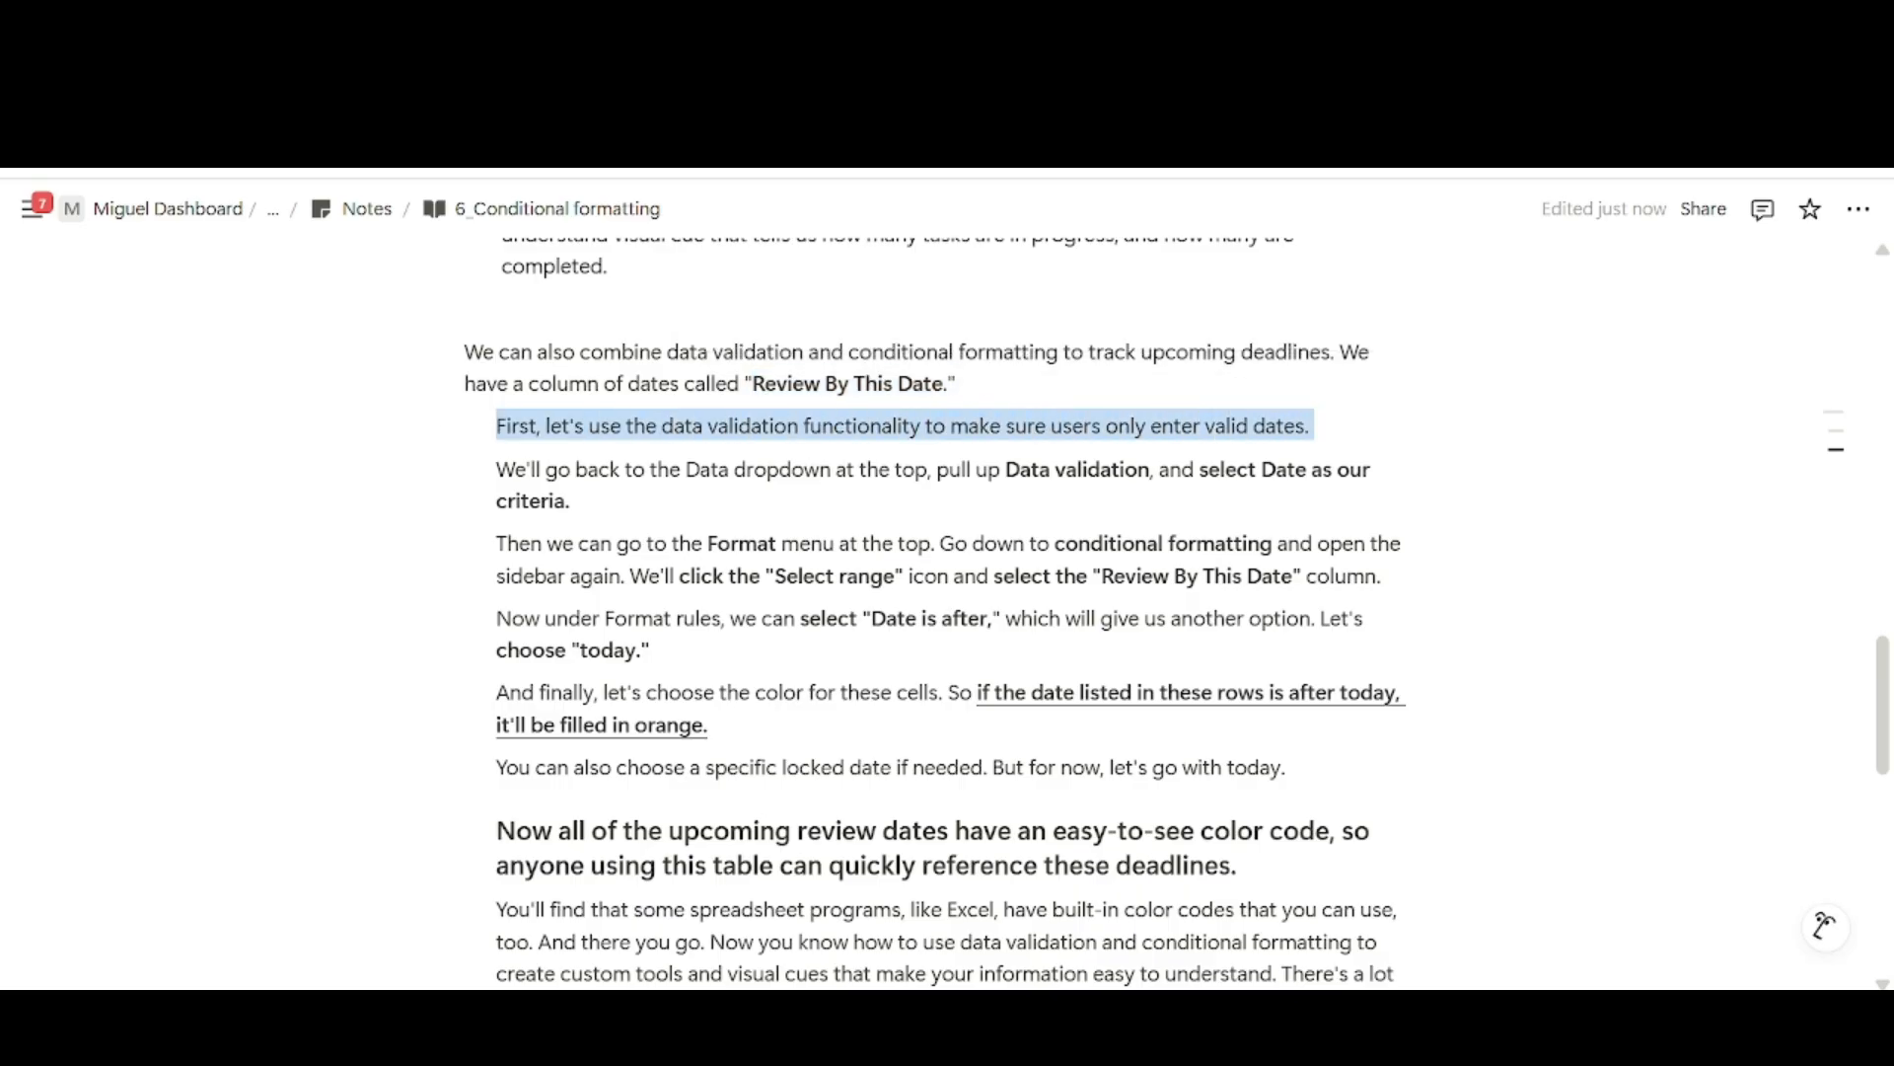
left_click(647, 469)
left_click_drag(515, 469, 573, 501)
left_click(572, 501)
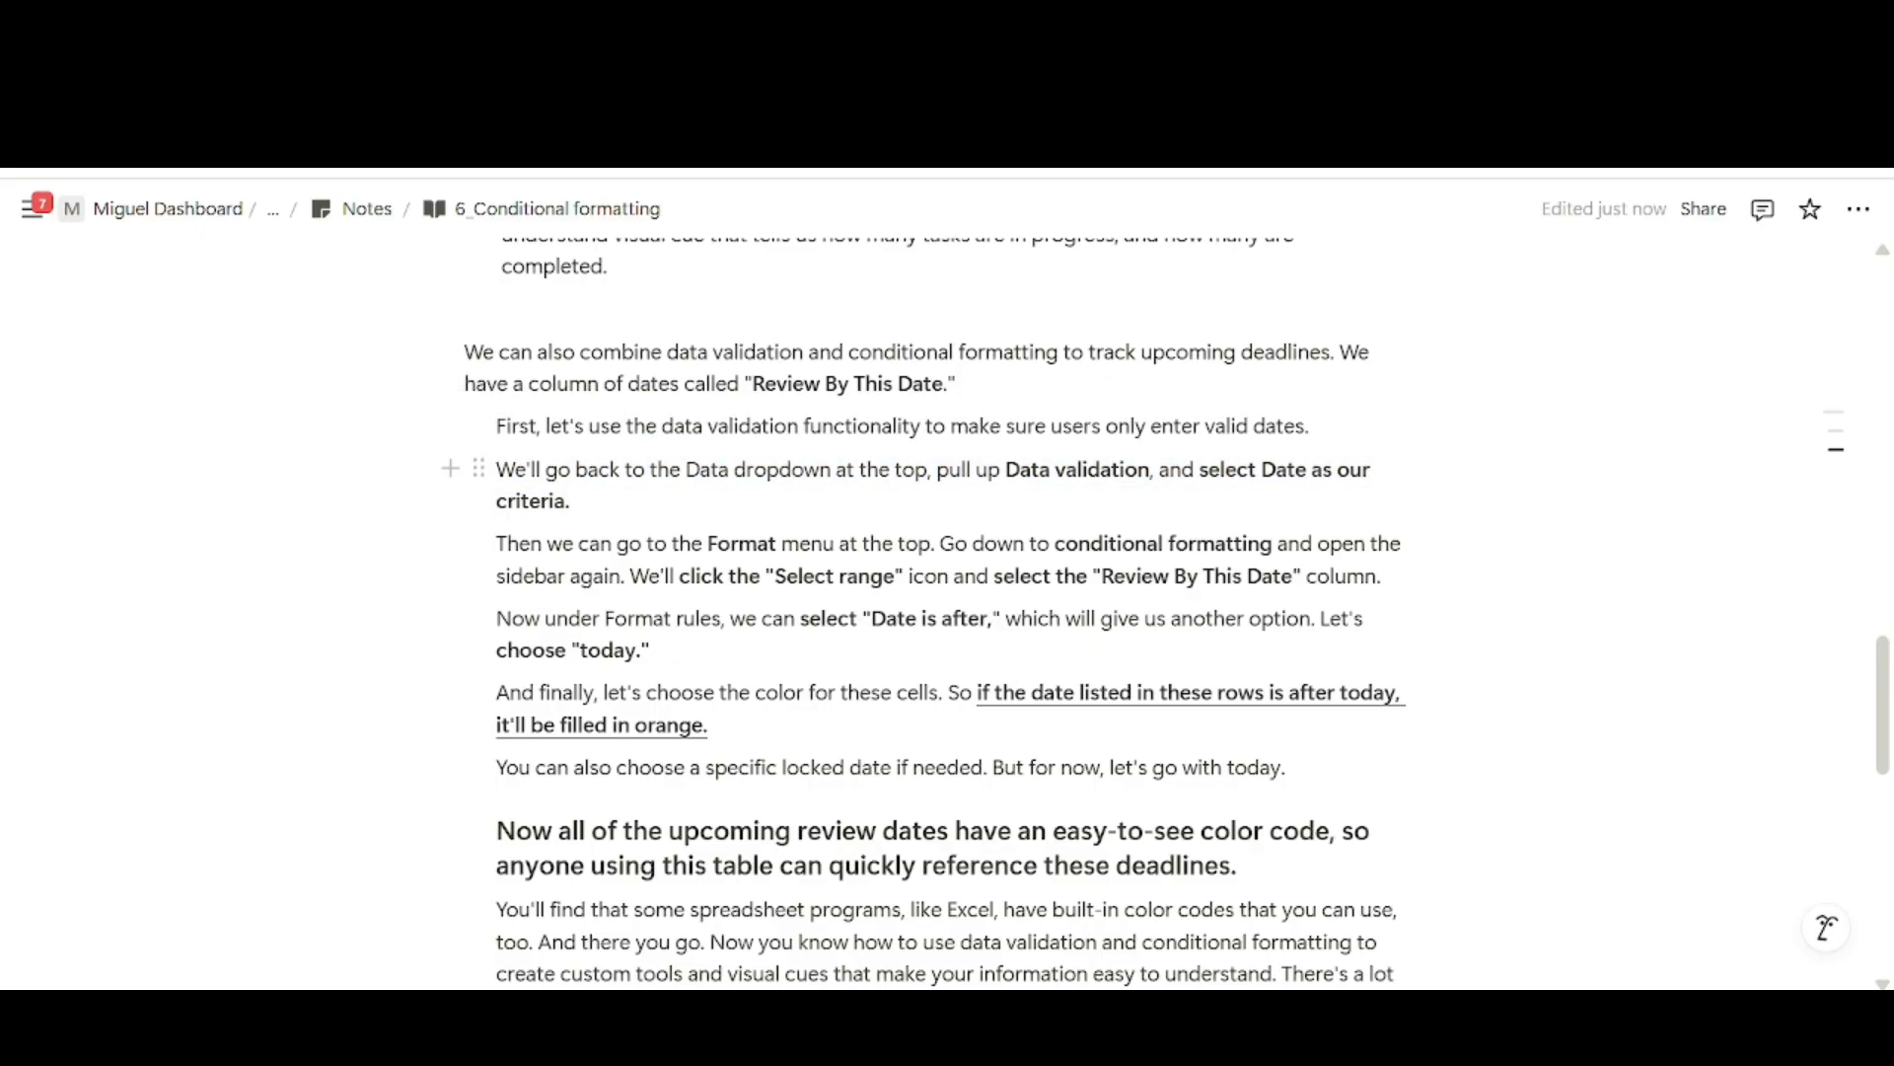
left_click_drag(496, 470, 570, 501)
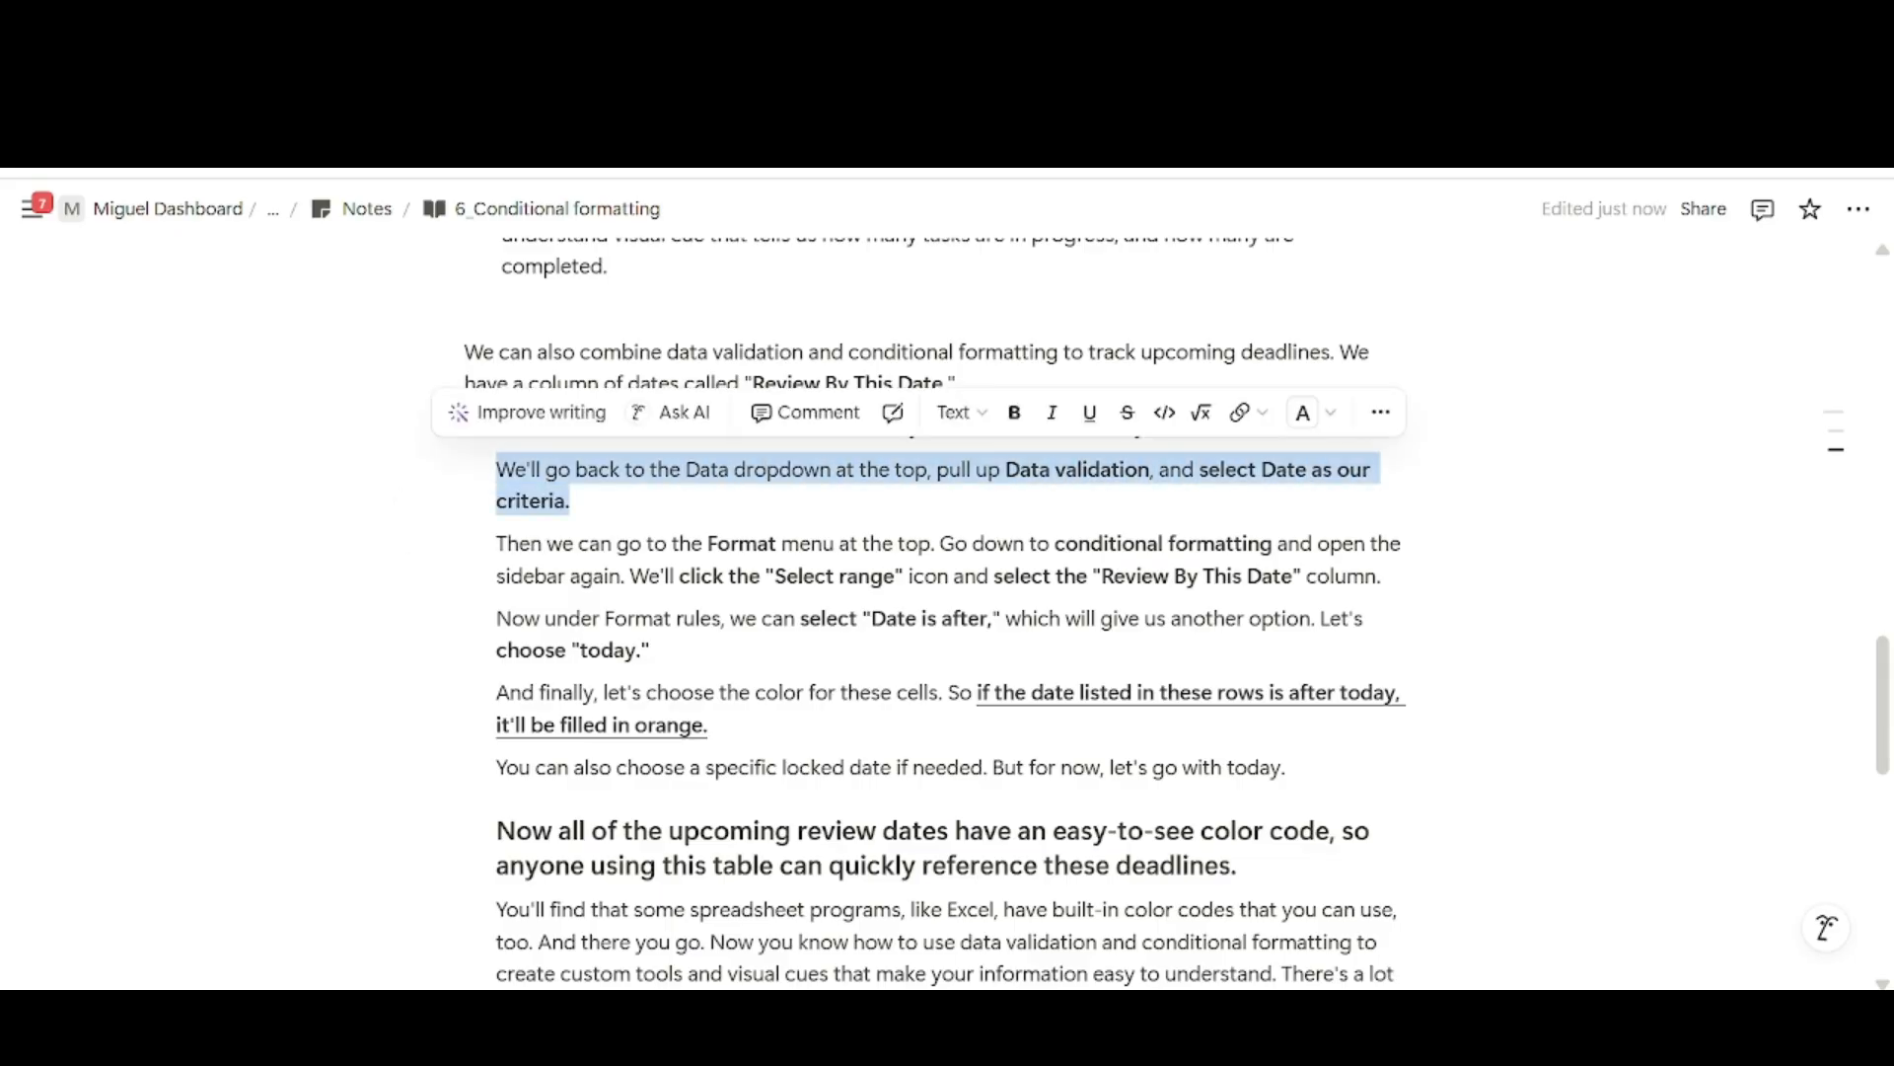
left_click(894, 542)
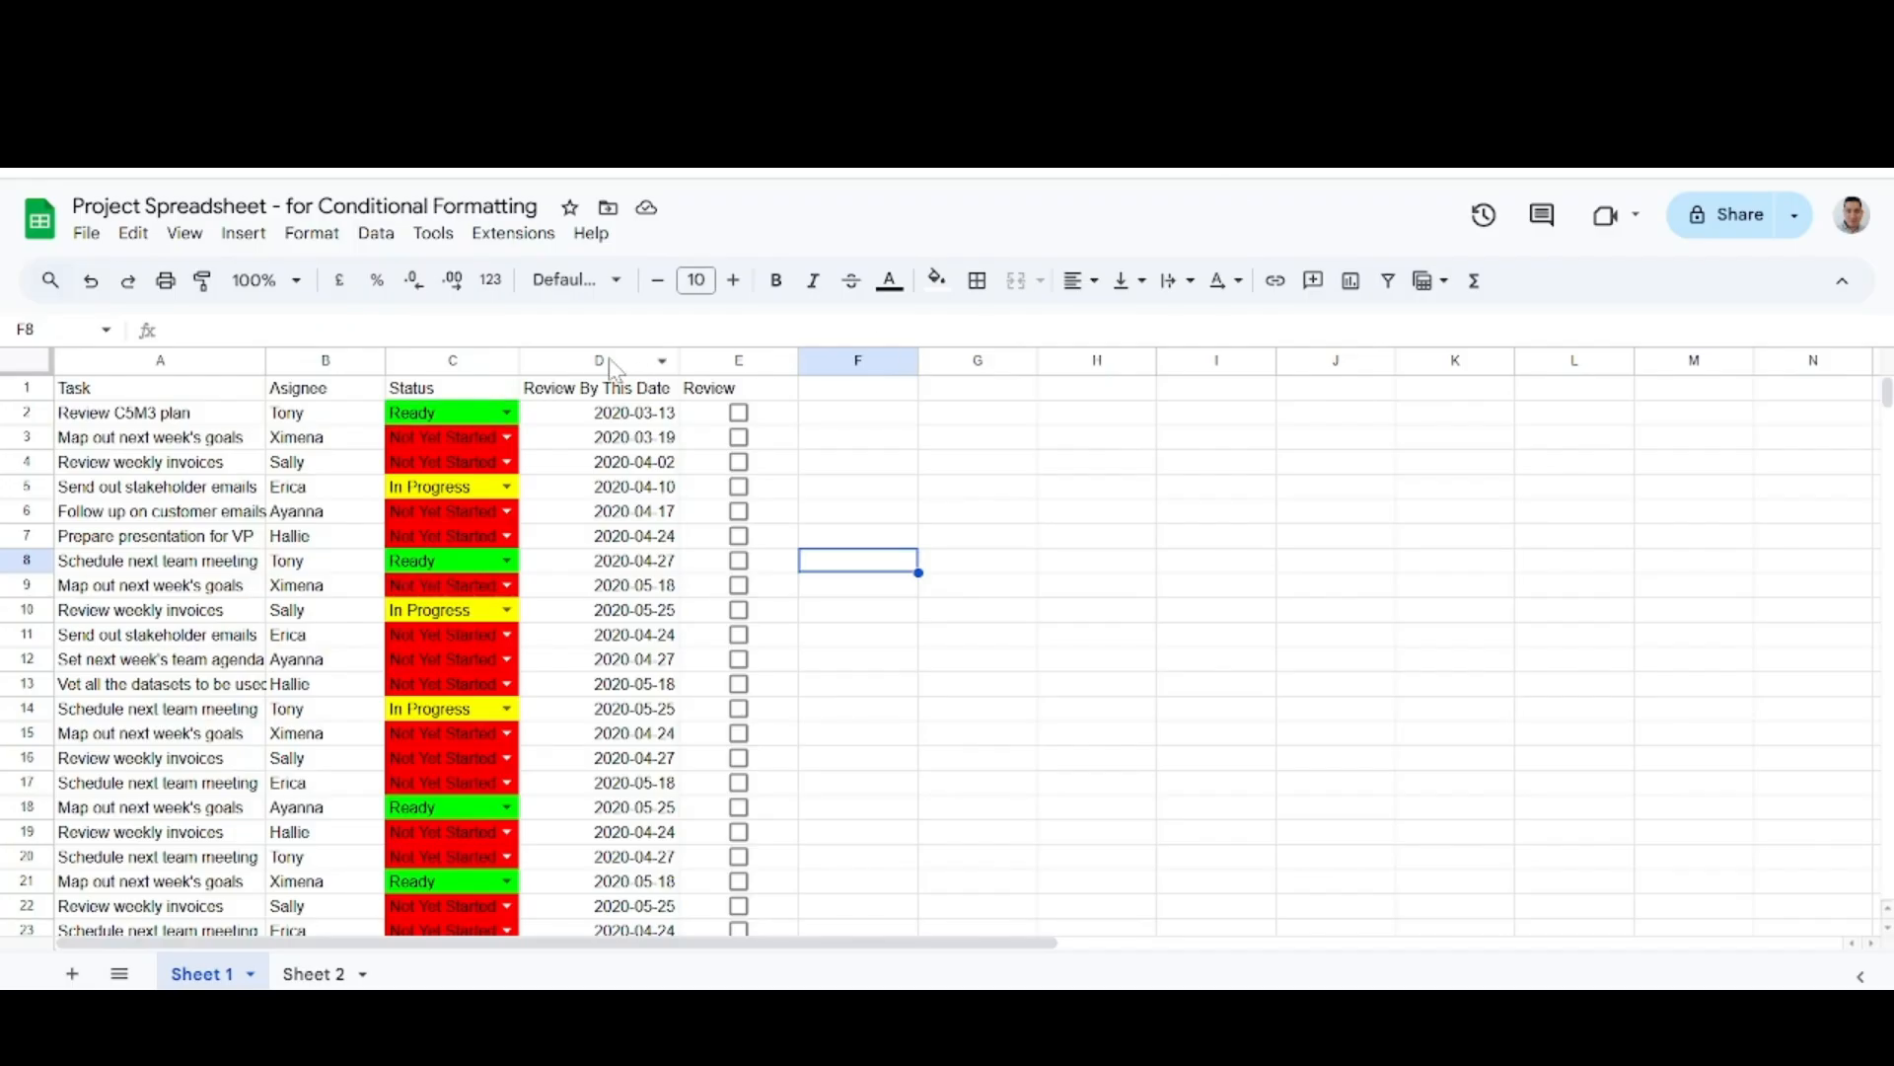
Back in Google Sheets, set the Review By This Date column's validation rule on D2:D1000 to "Is valid date" and save it.
left_click(597, 365)
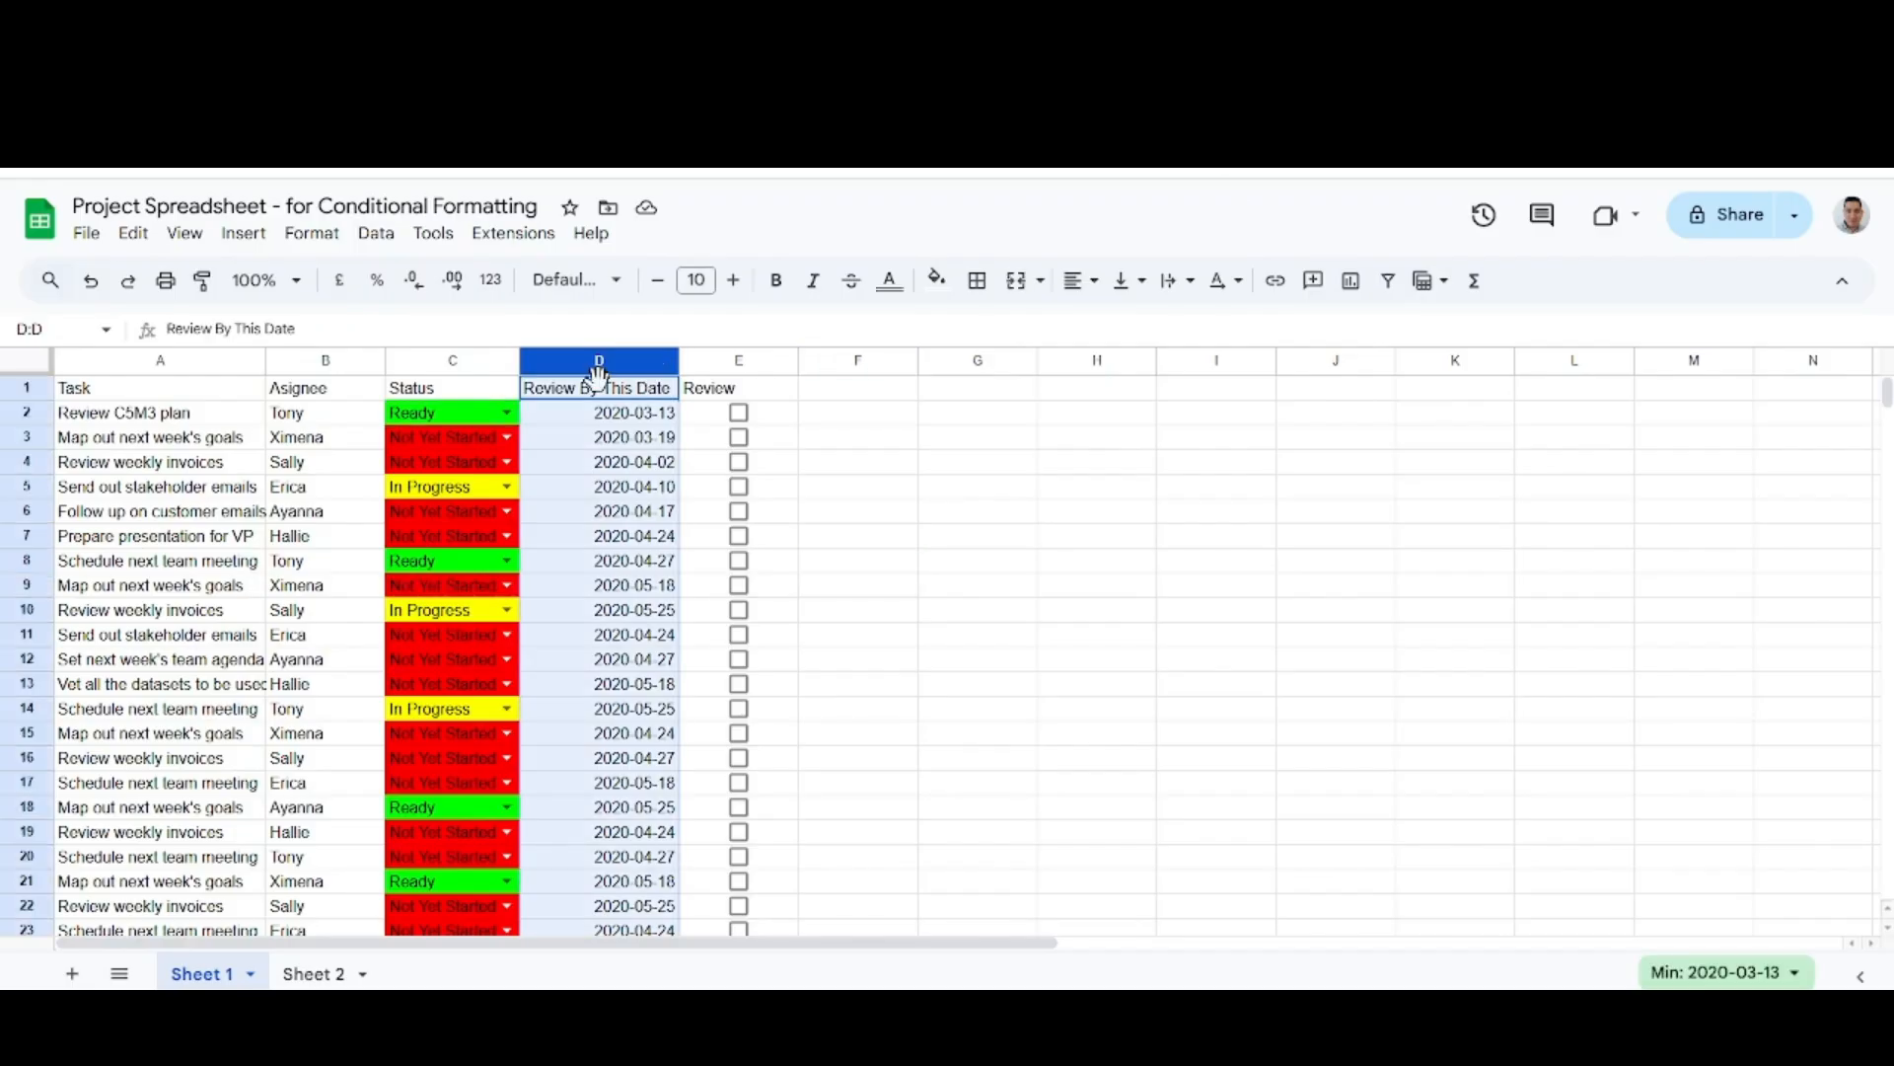
left_click(375, 234)
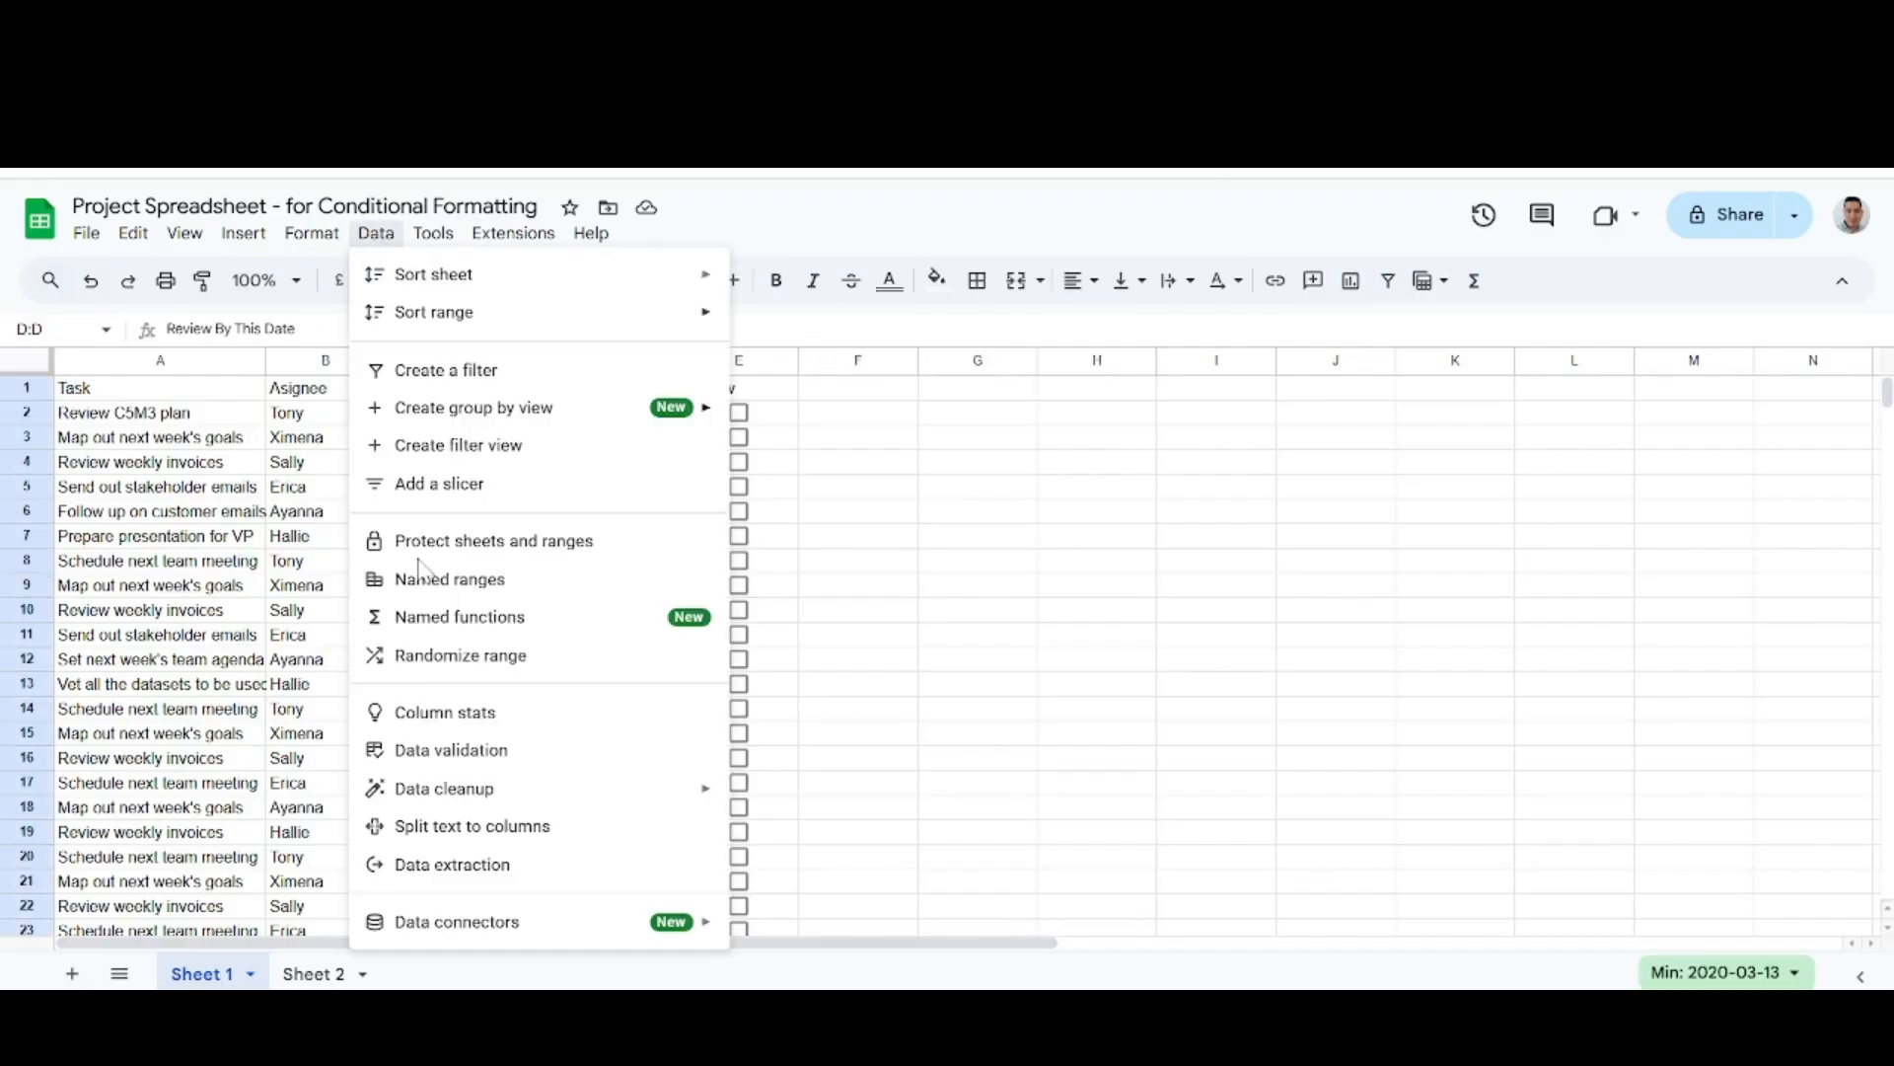
left_click(469, 753)
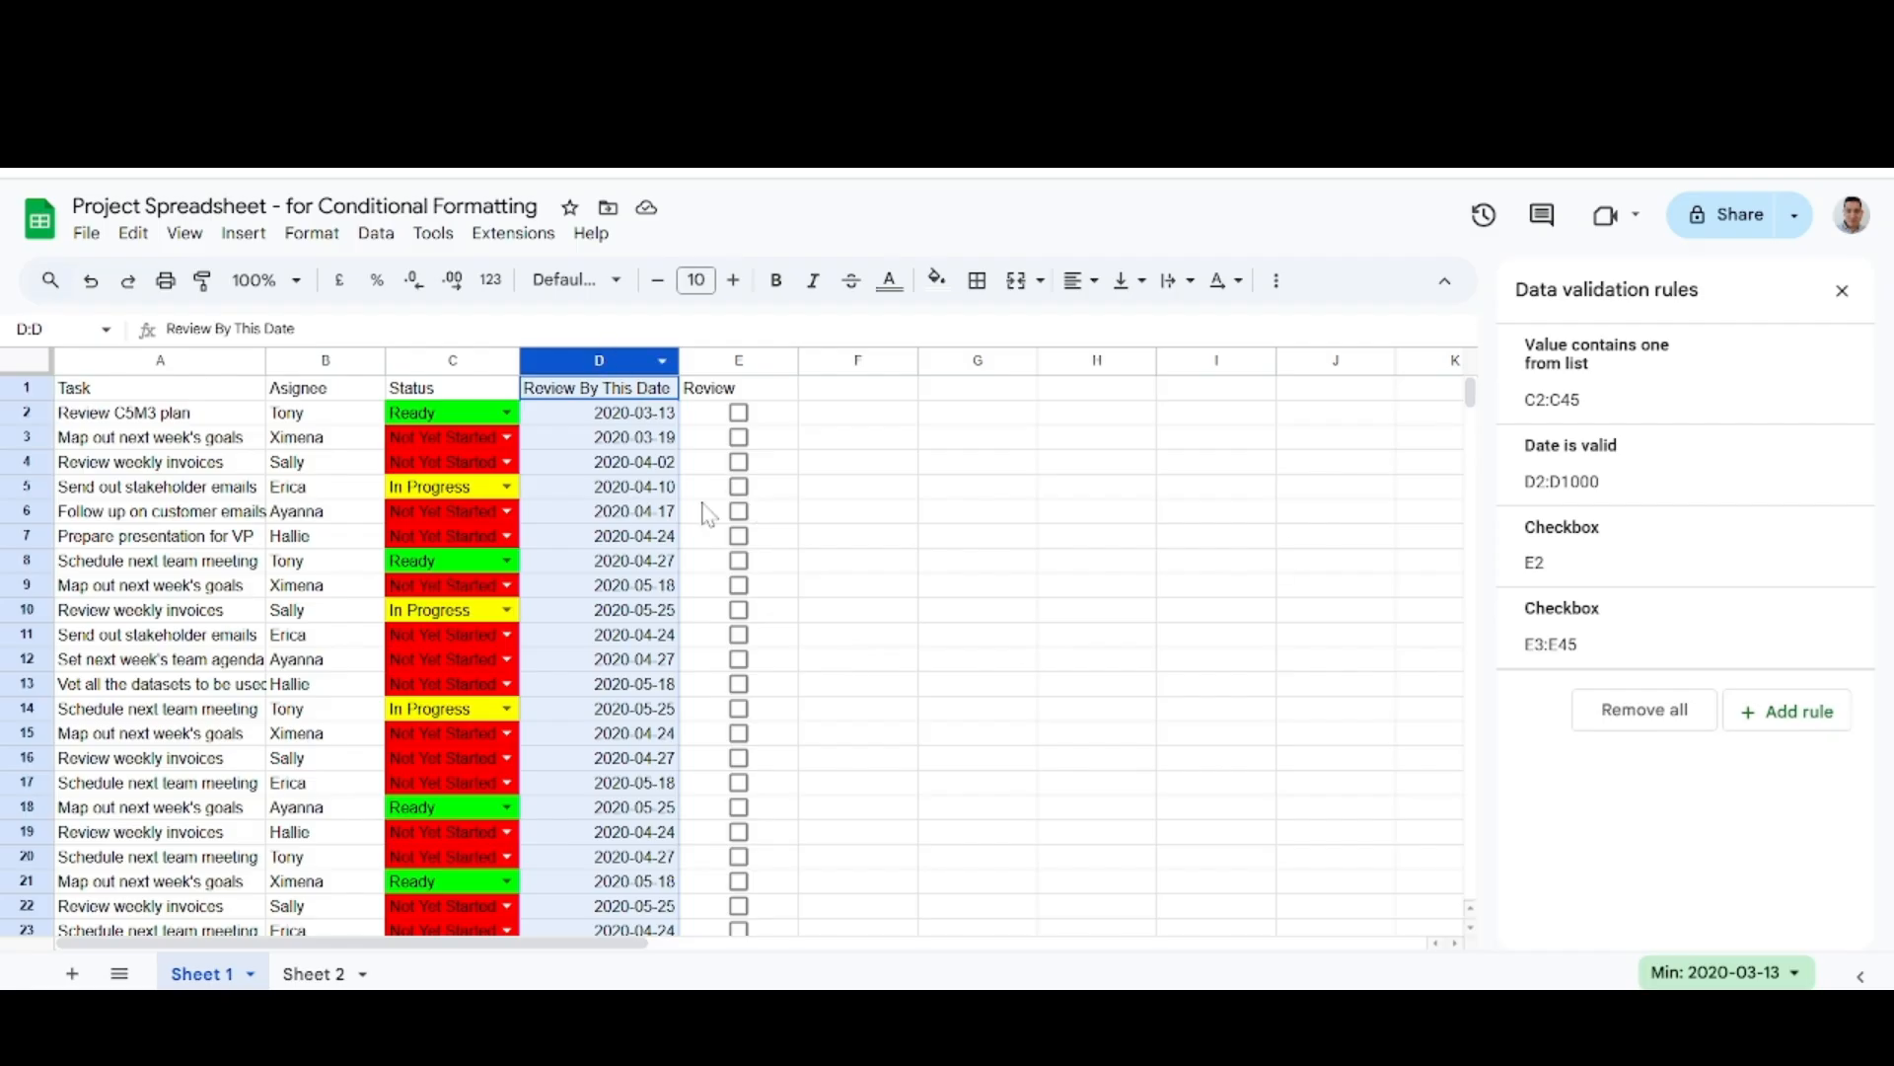
left_click(1598, 489)
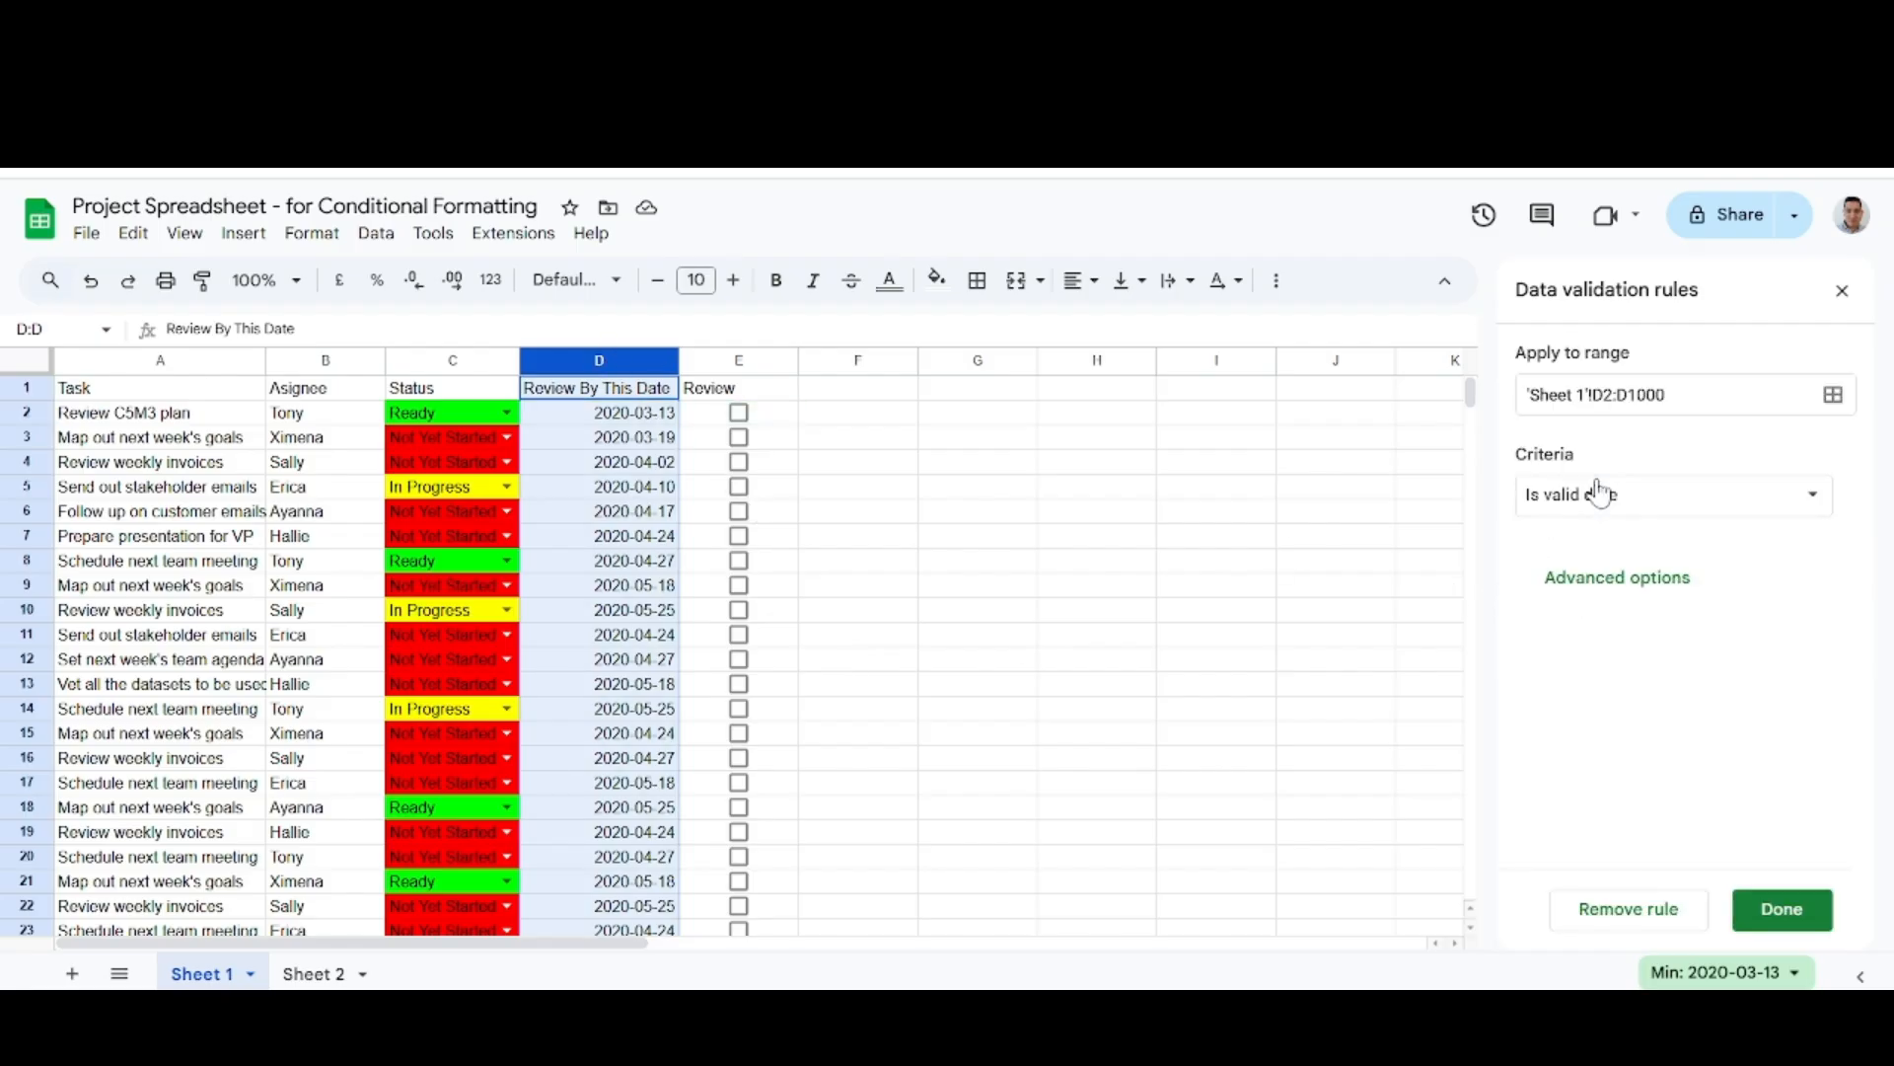
left_click(1594, 498)
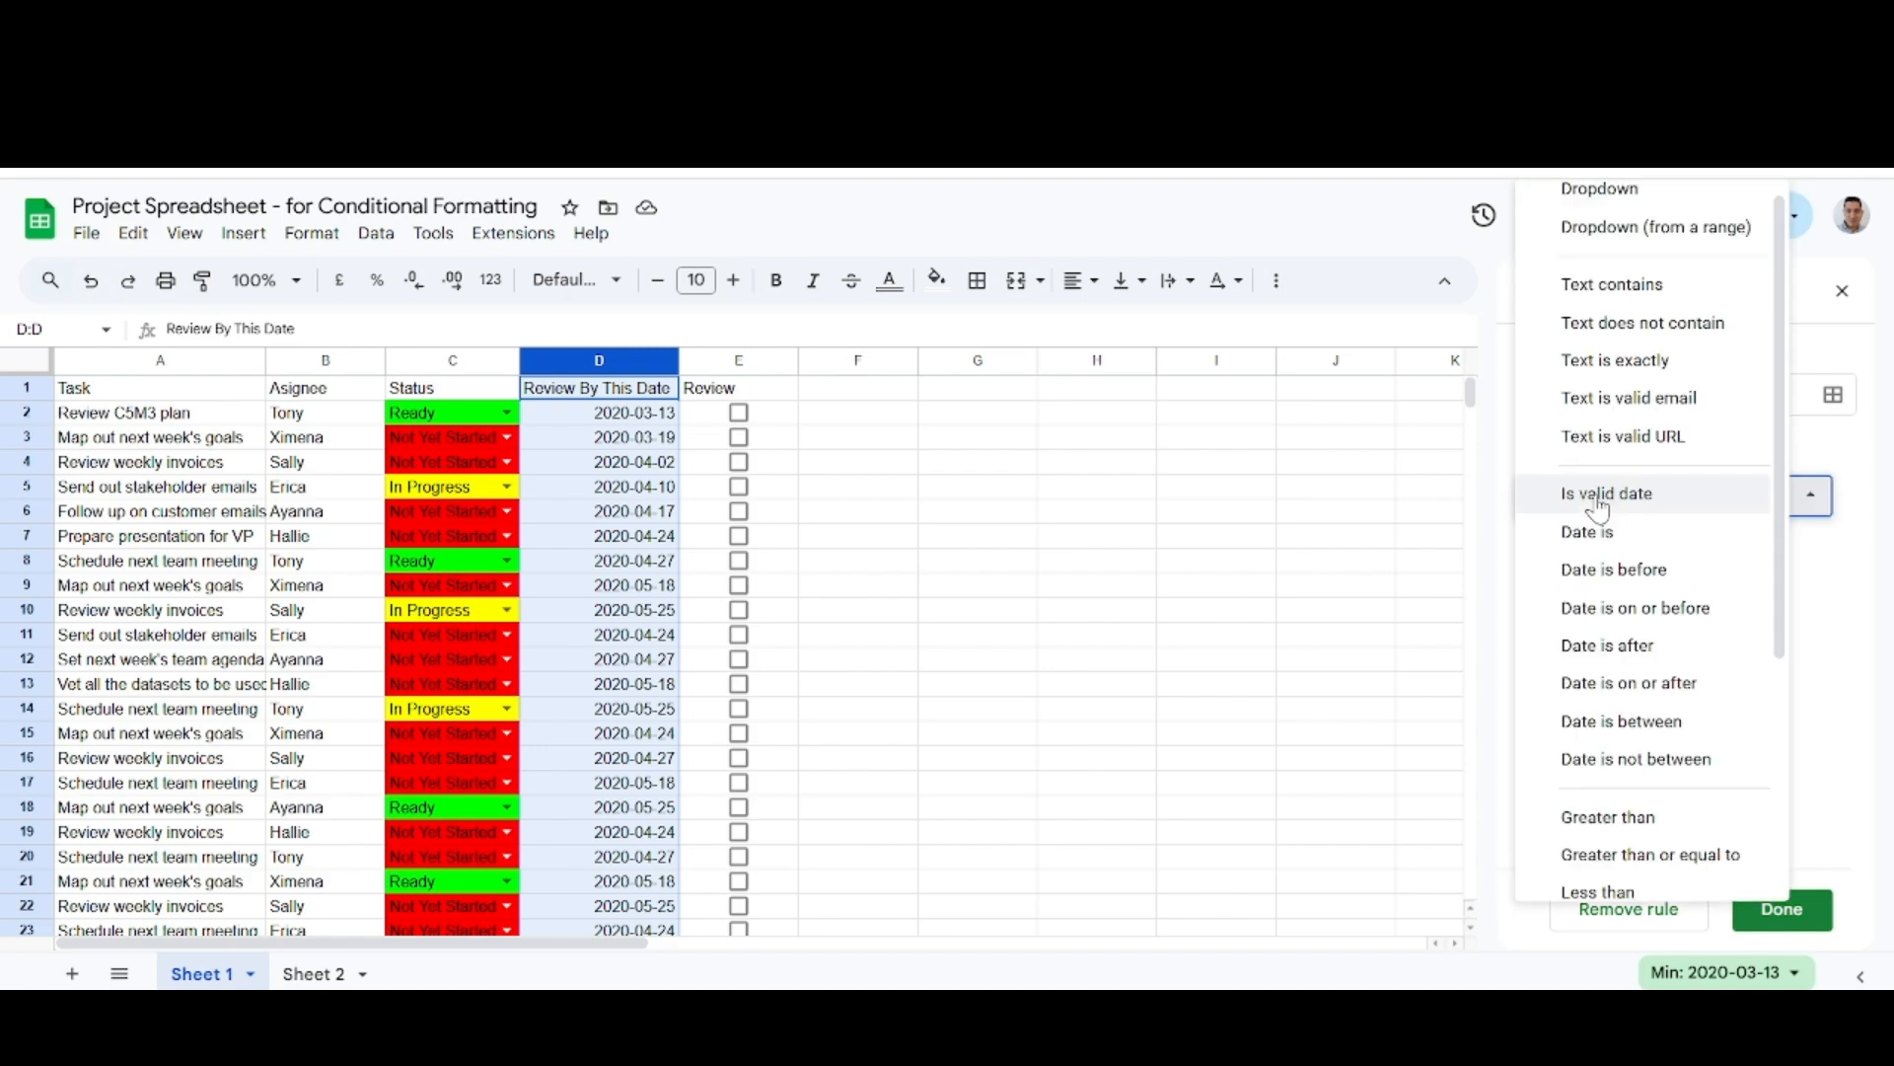
left_click(1609, 504)
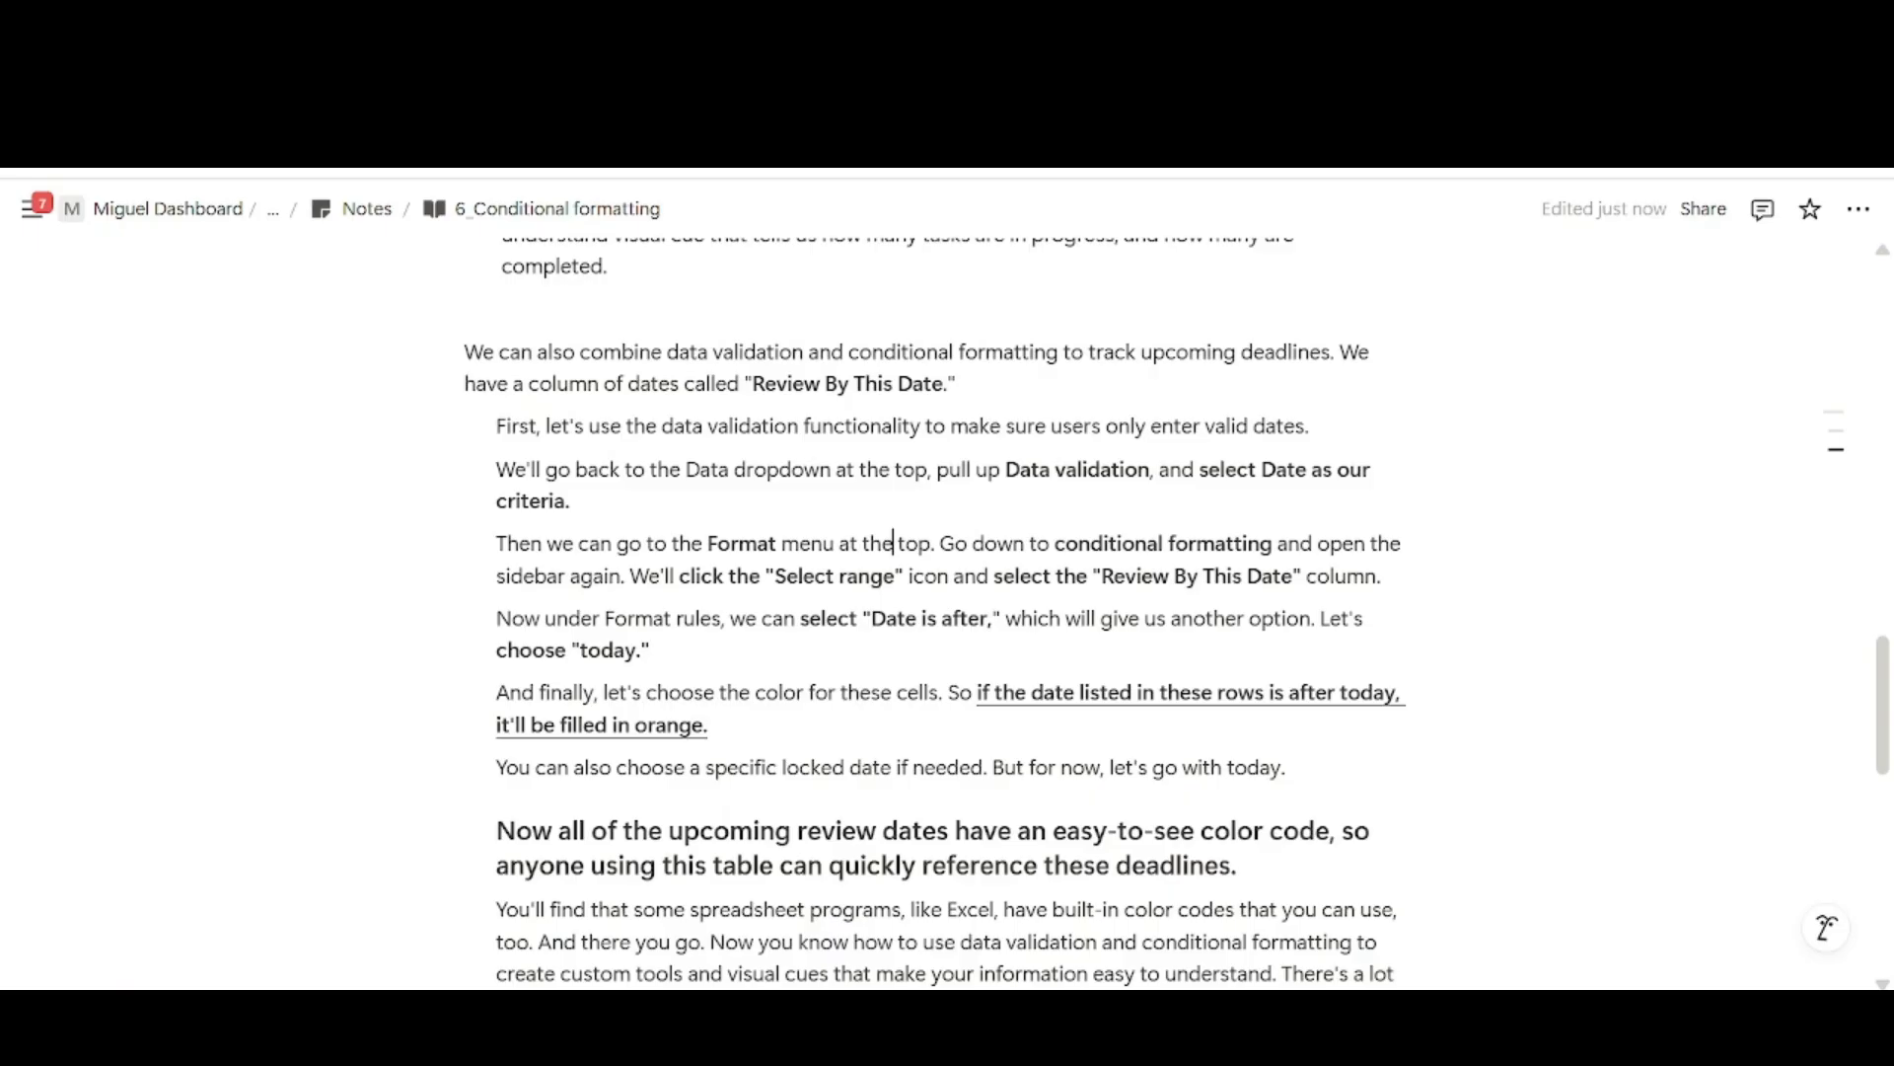
left_click_drag(1086, 470, 1388, 576)
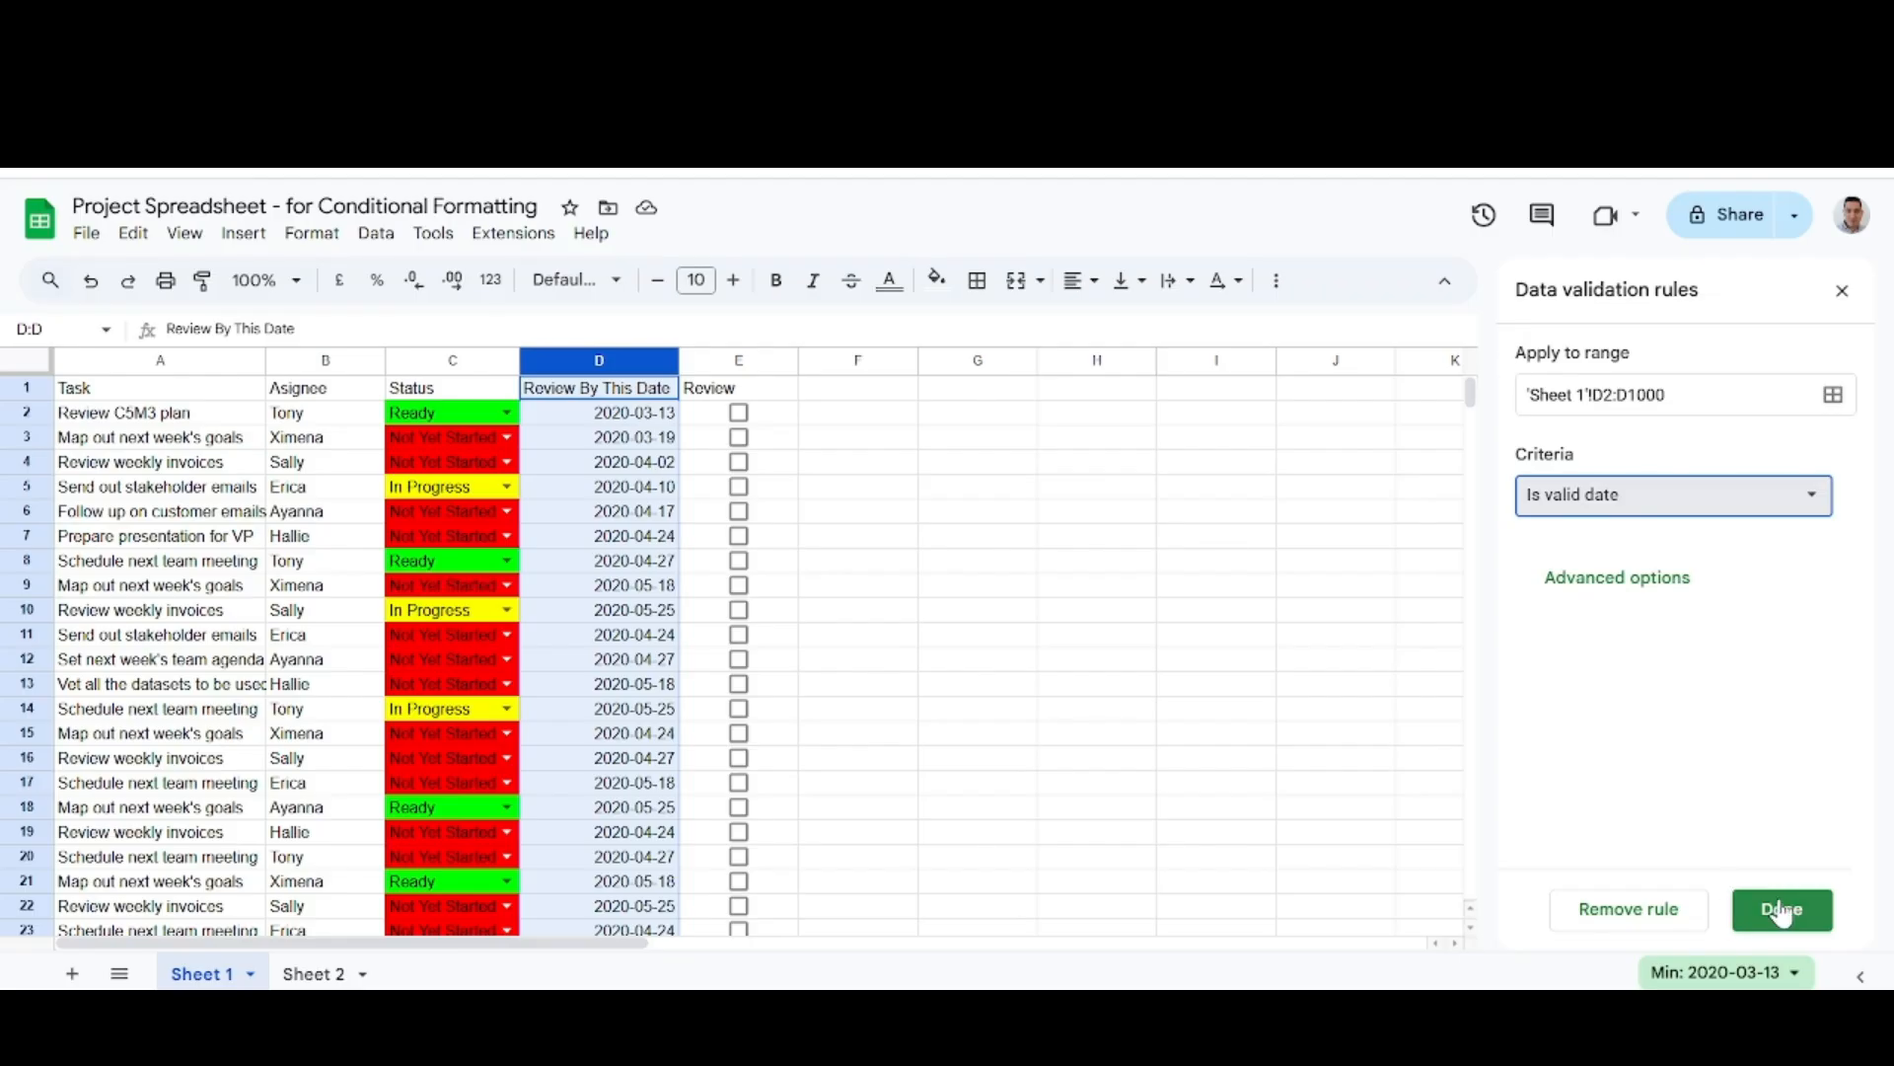
left_click(1778, 905)
left_click(1842, 290)
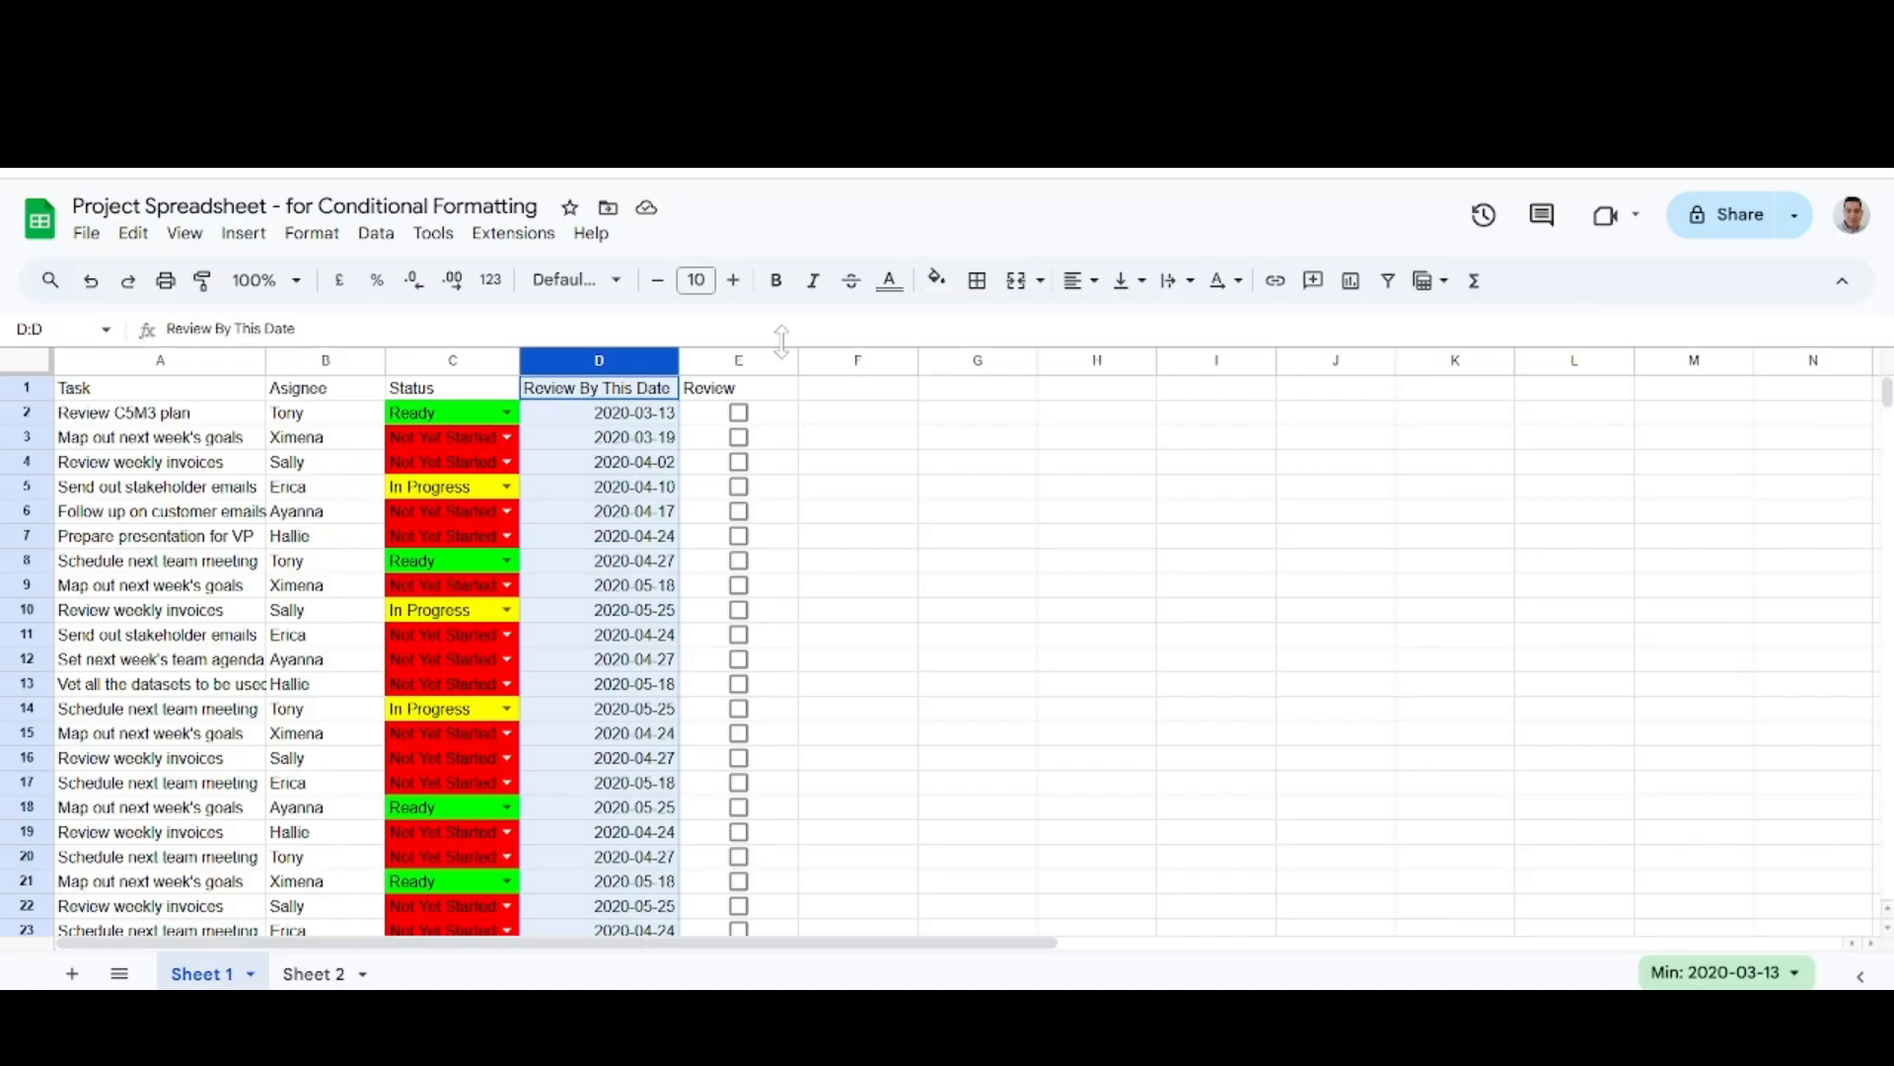
Remove the existing "Date is after today" conditional format rule from D1:D1000 and start a new rule for that column.
left_click(311, 233)
left_click(414, 714)
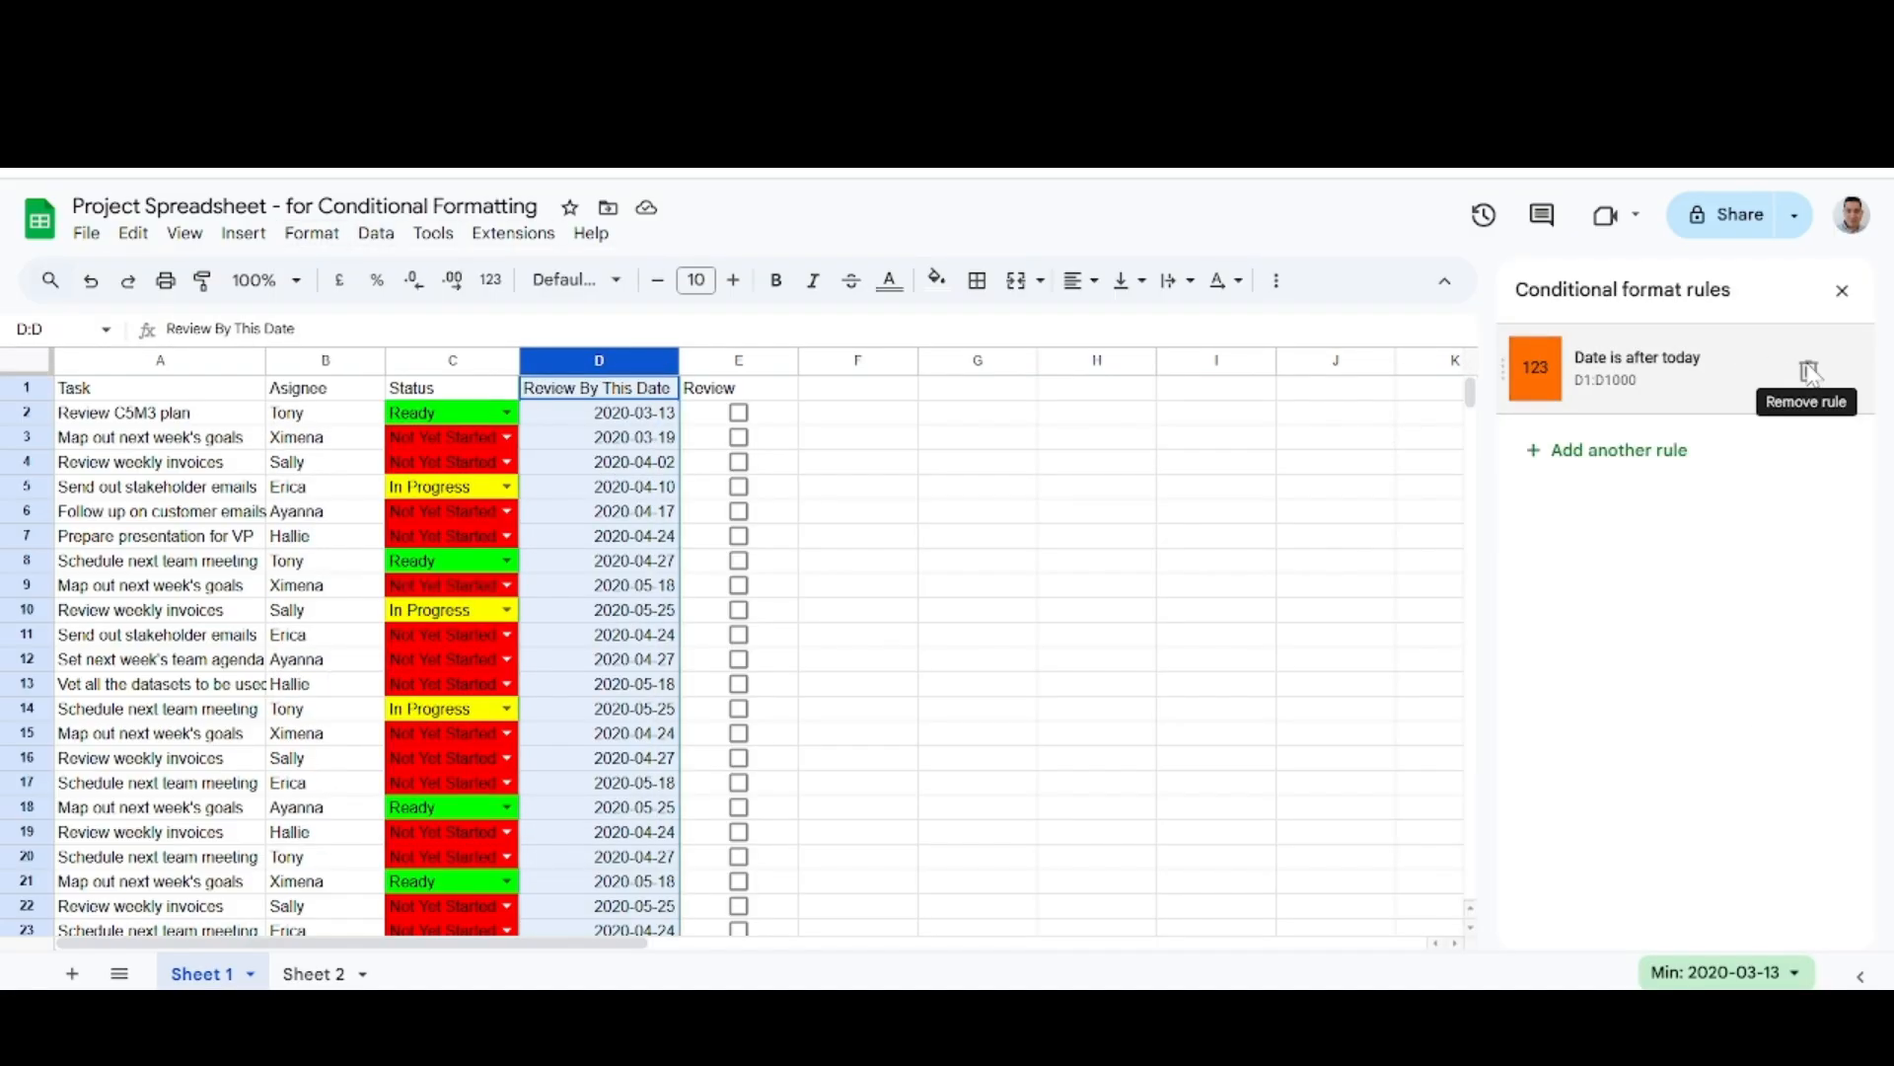
left_click(1811, 372)
left_click(1670, 358)
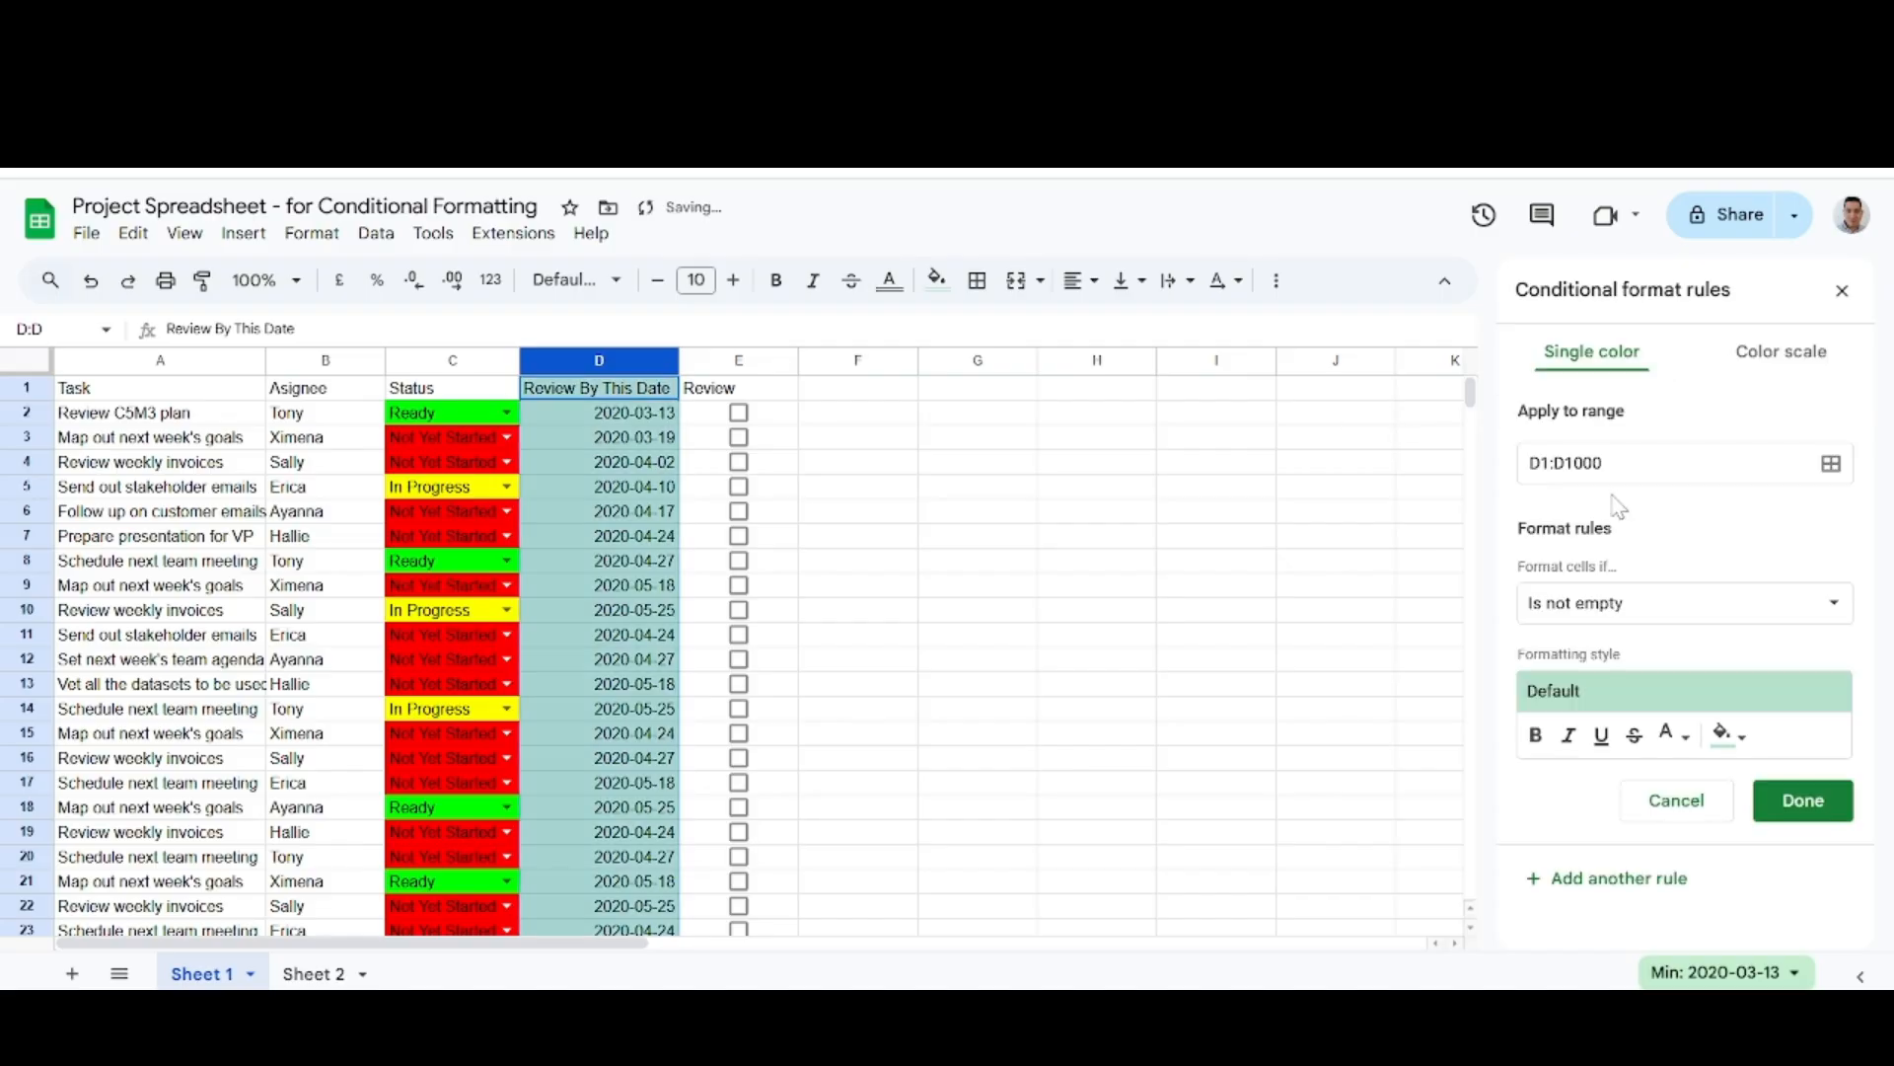
Set the new conditional format rule's range to D2:D1000 and its condition to "Date is after" today, following the notes.
left_click(1535, 463)
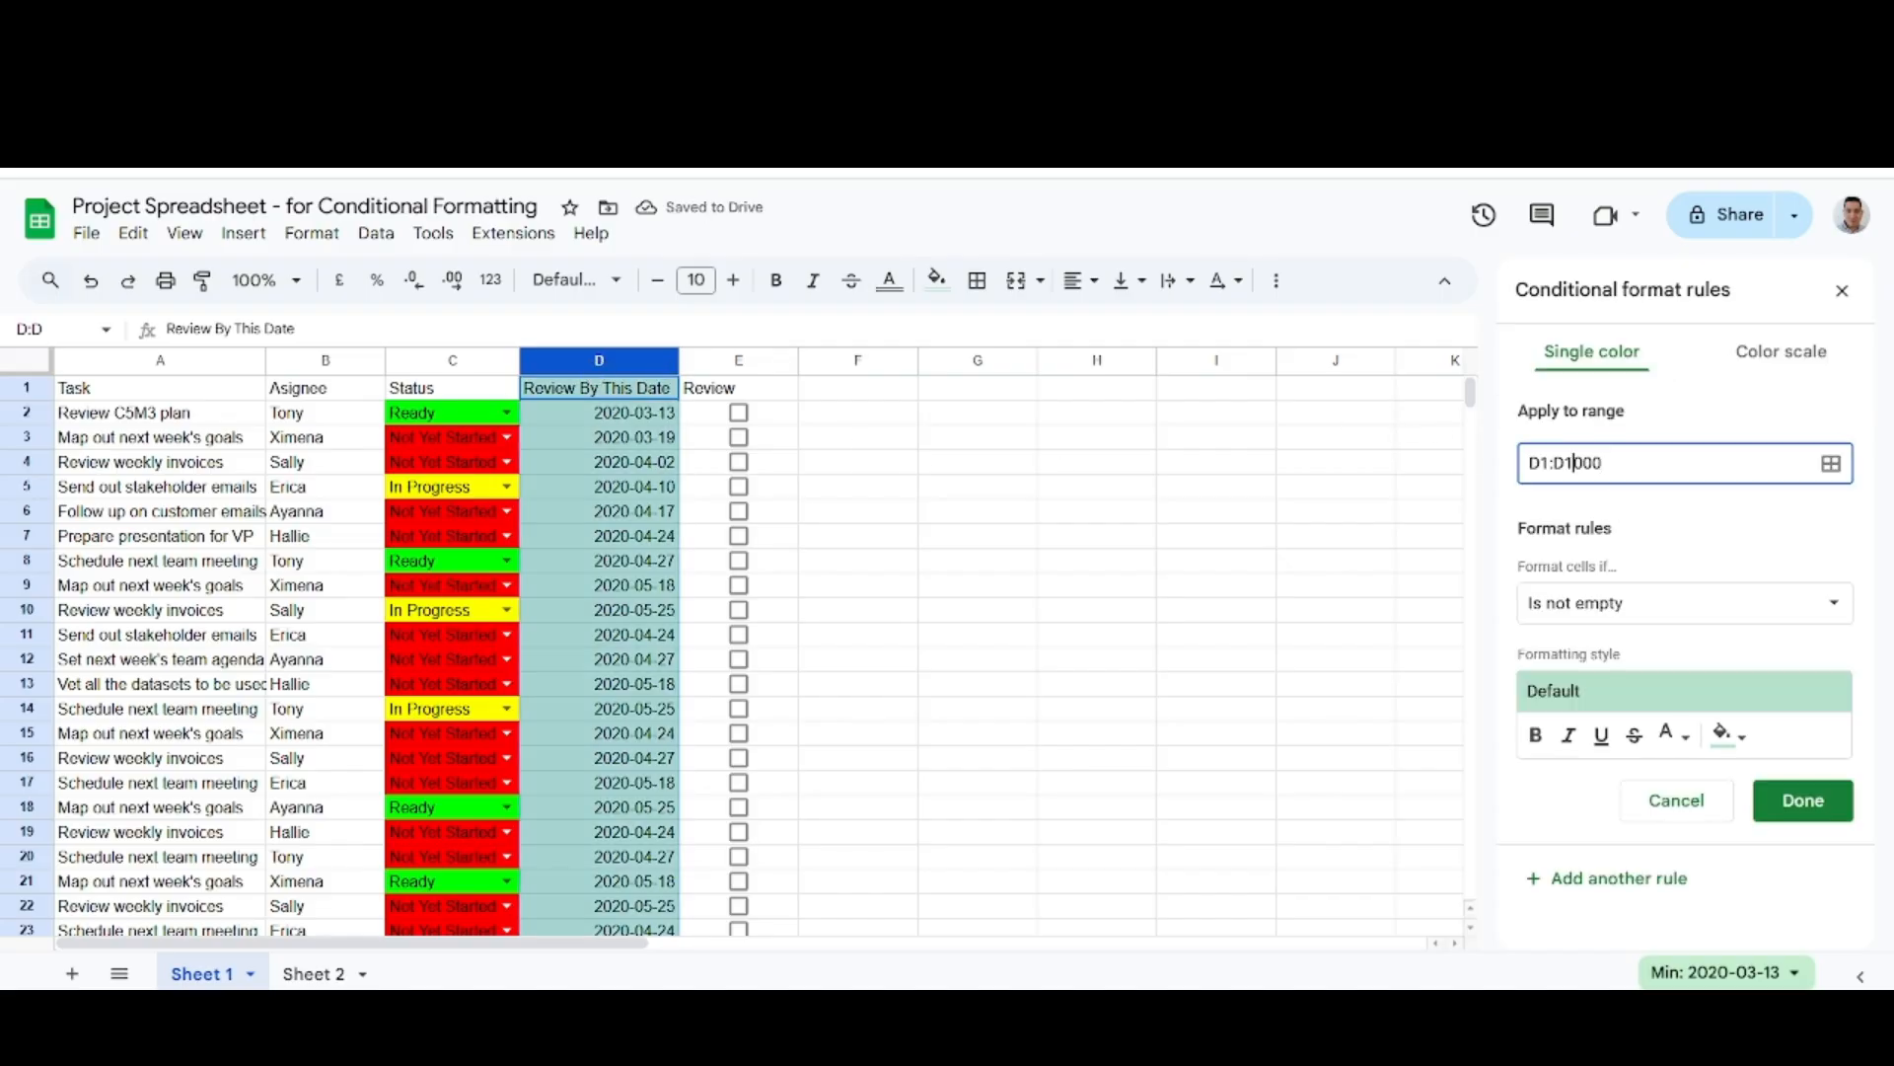
key("Delete")
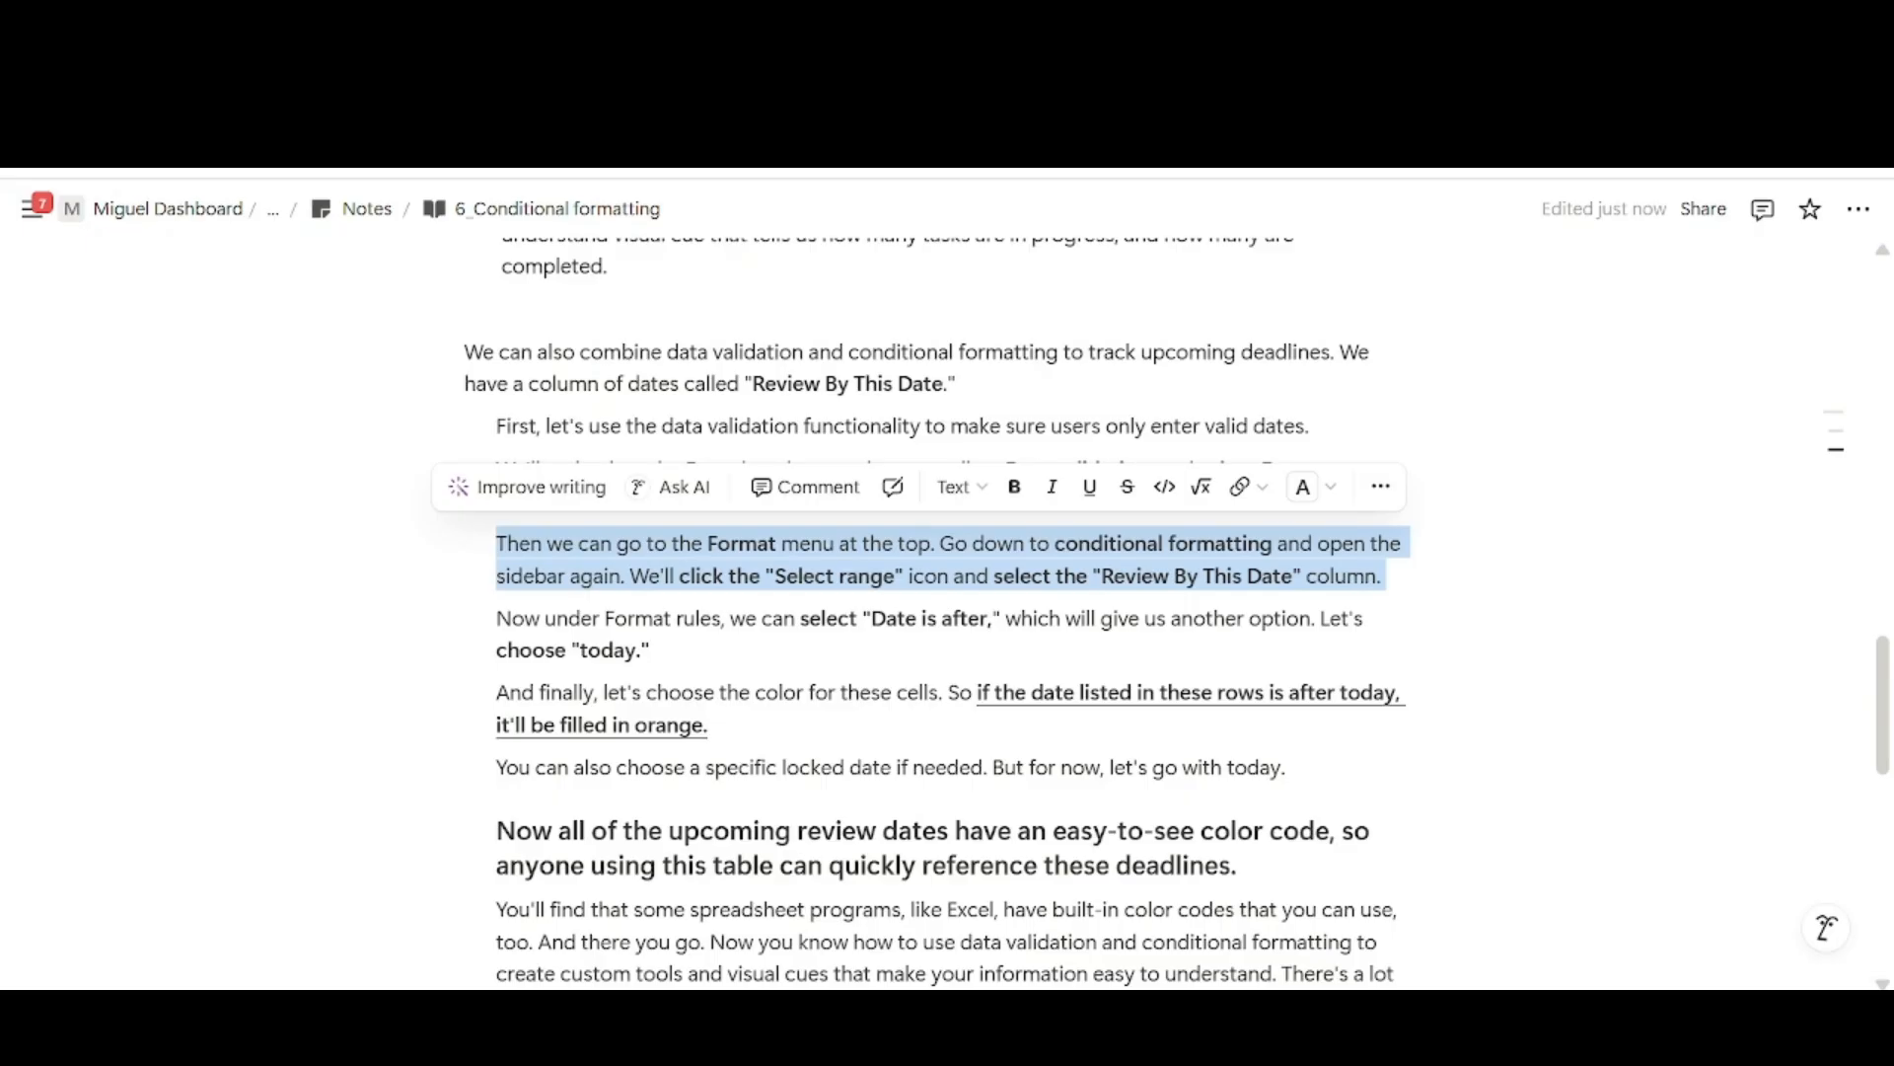
left_click(568, 617)
left_click_drag(496, 617, 651, 649)
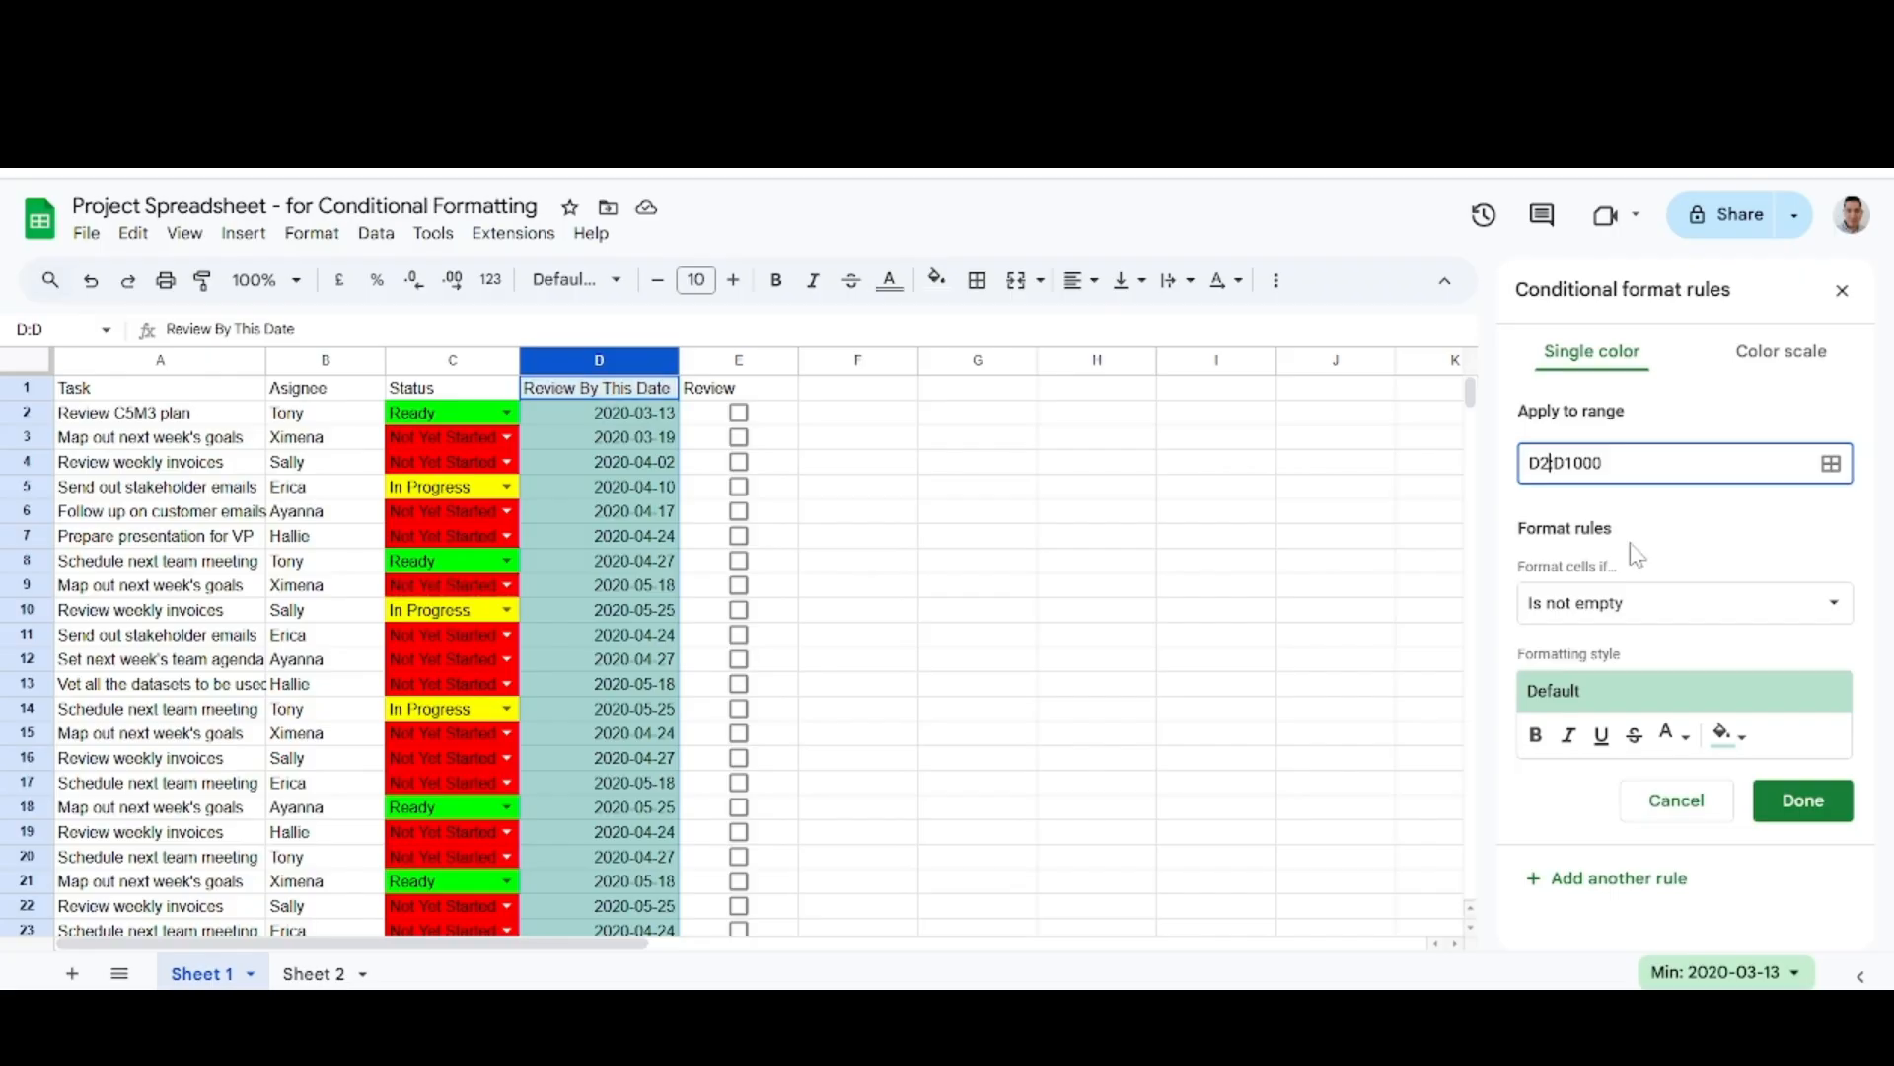
left_click(1717, 607)
scroll(1645, 782, "down", 2)
scroll(1645, 782, "down", 1)
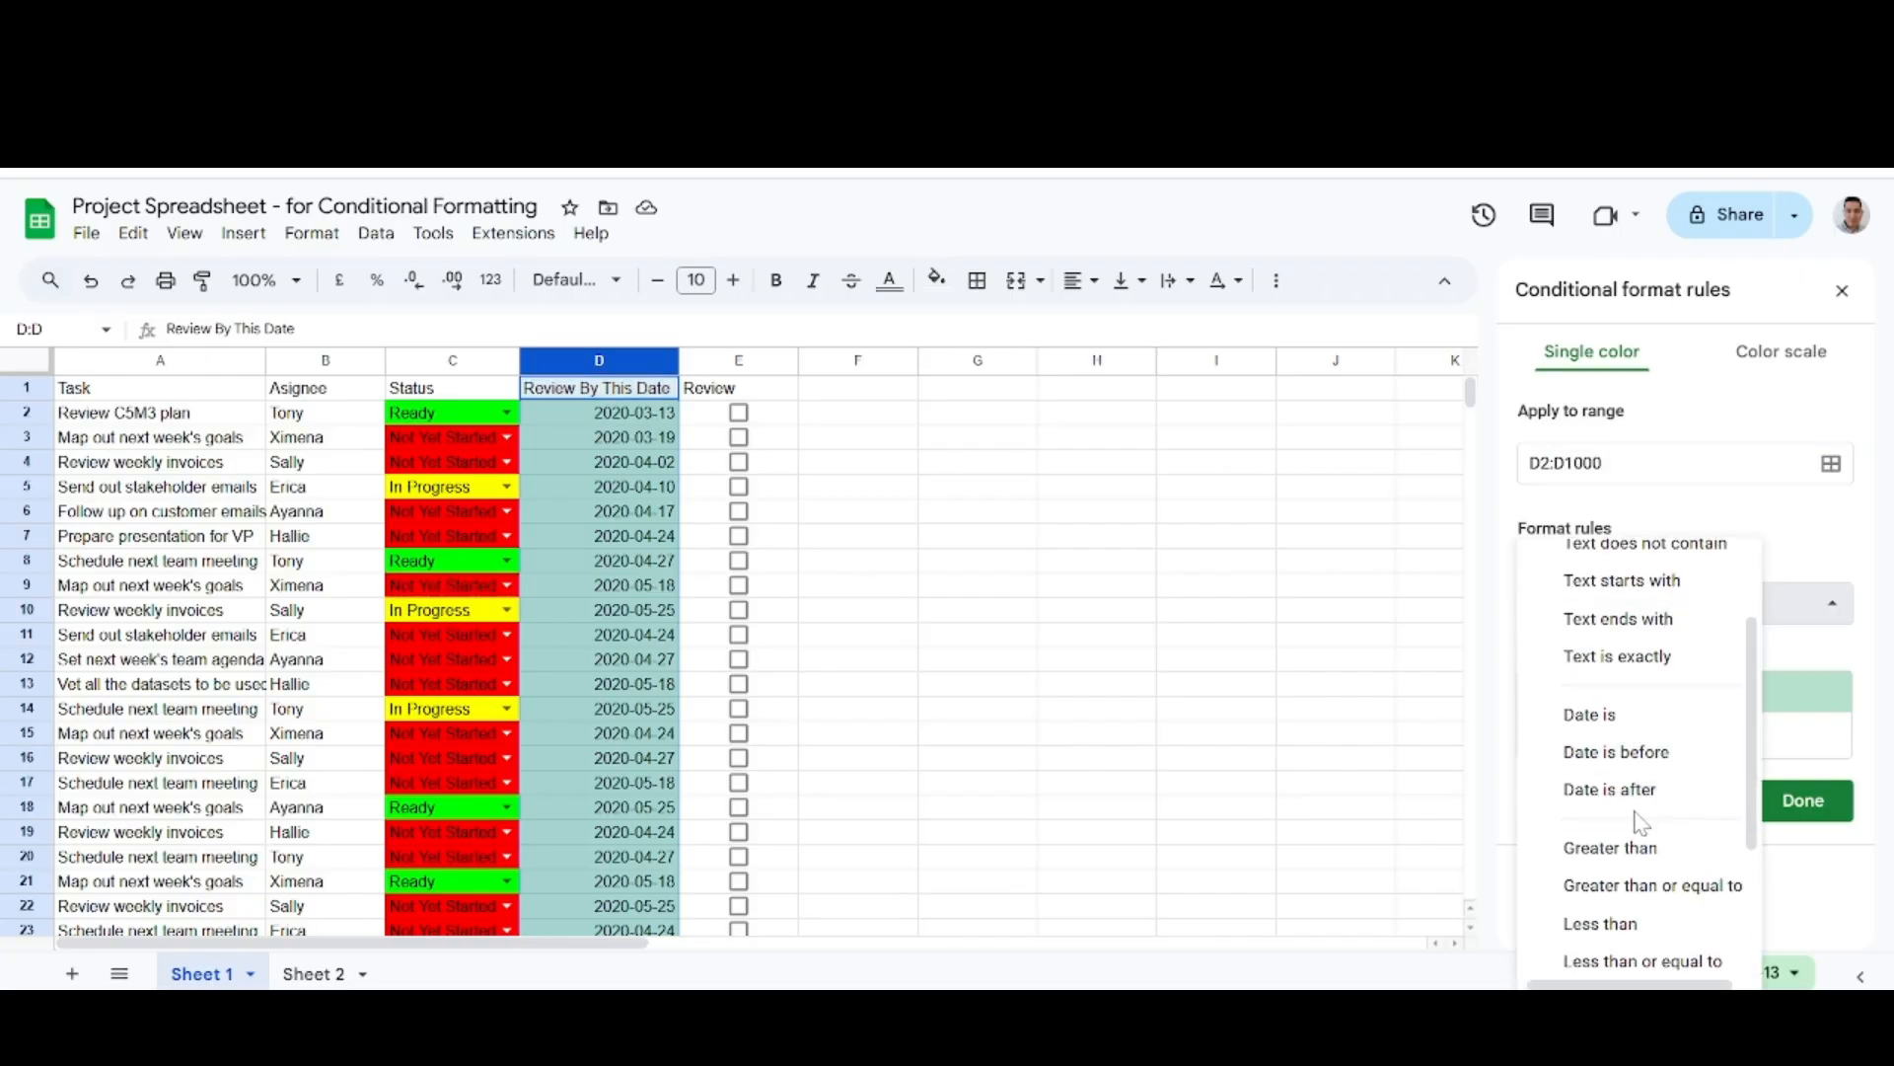
left_click(1638, 794)
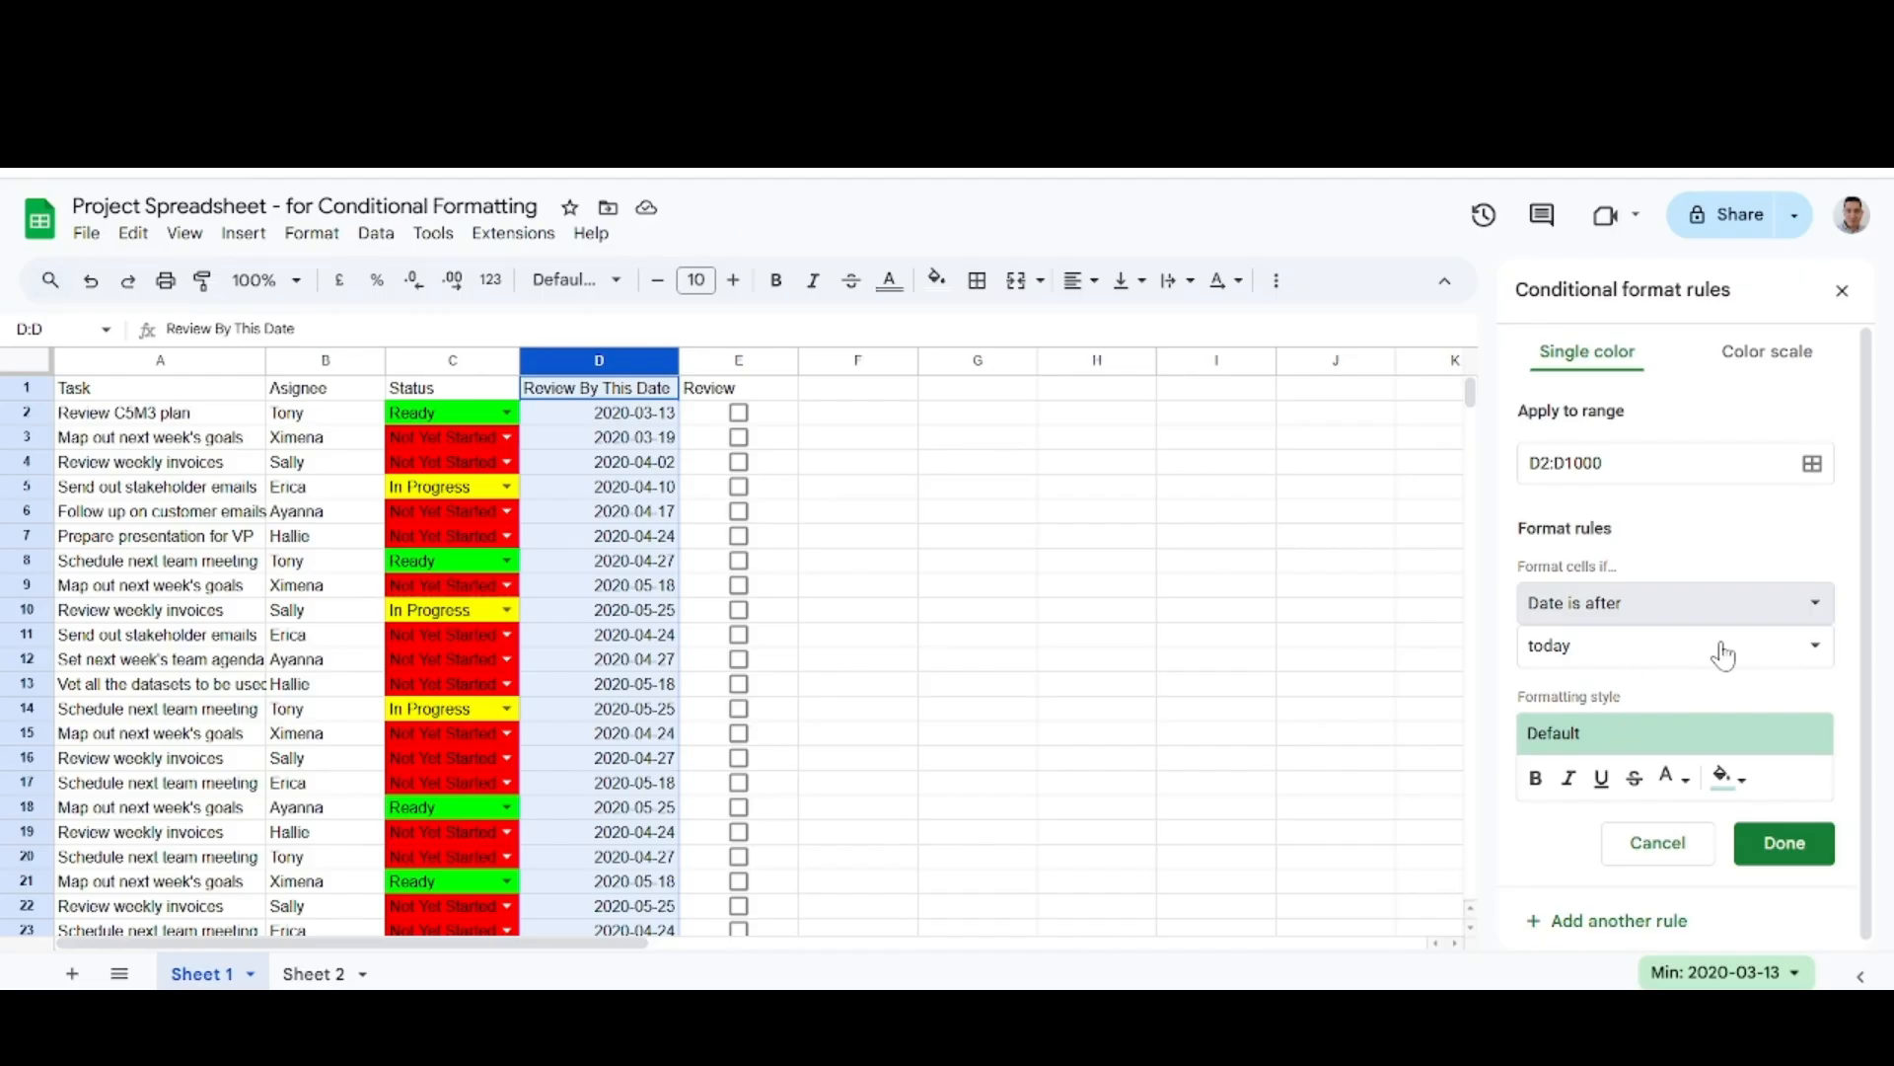
left_click(1808, 647)
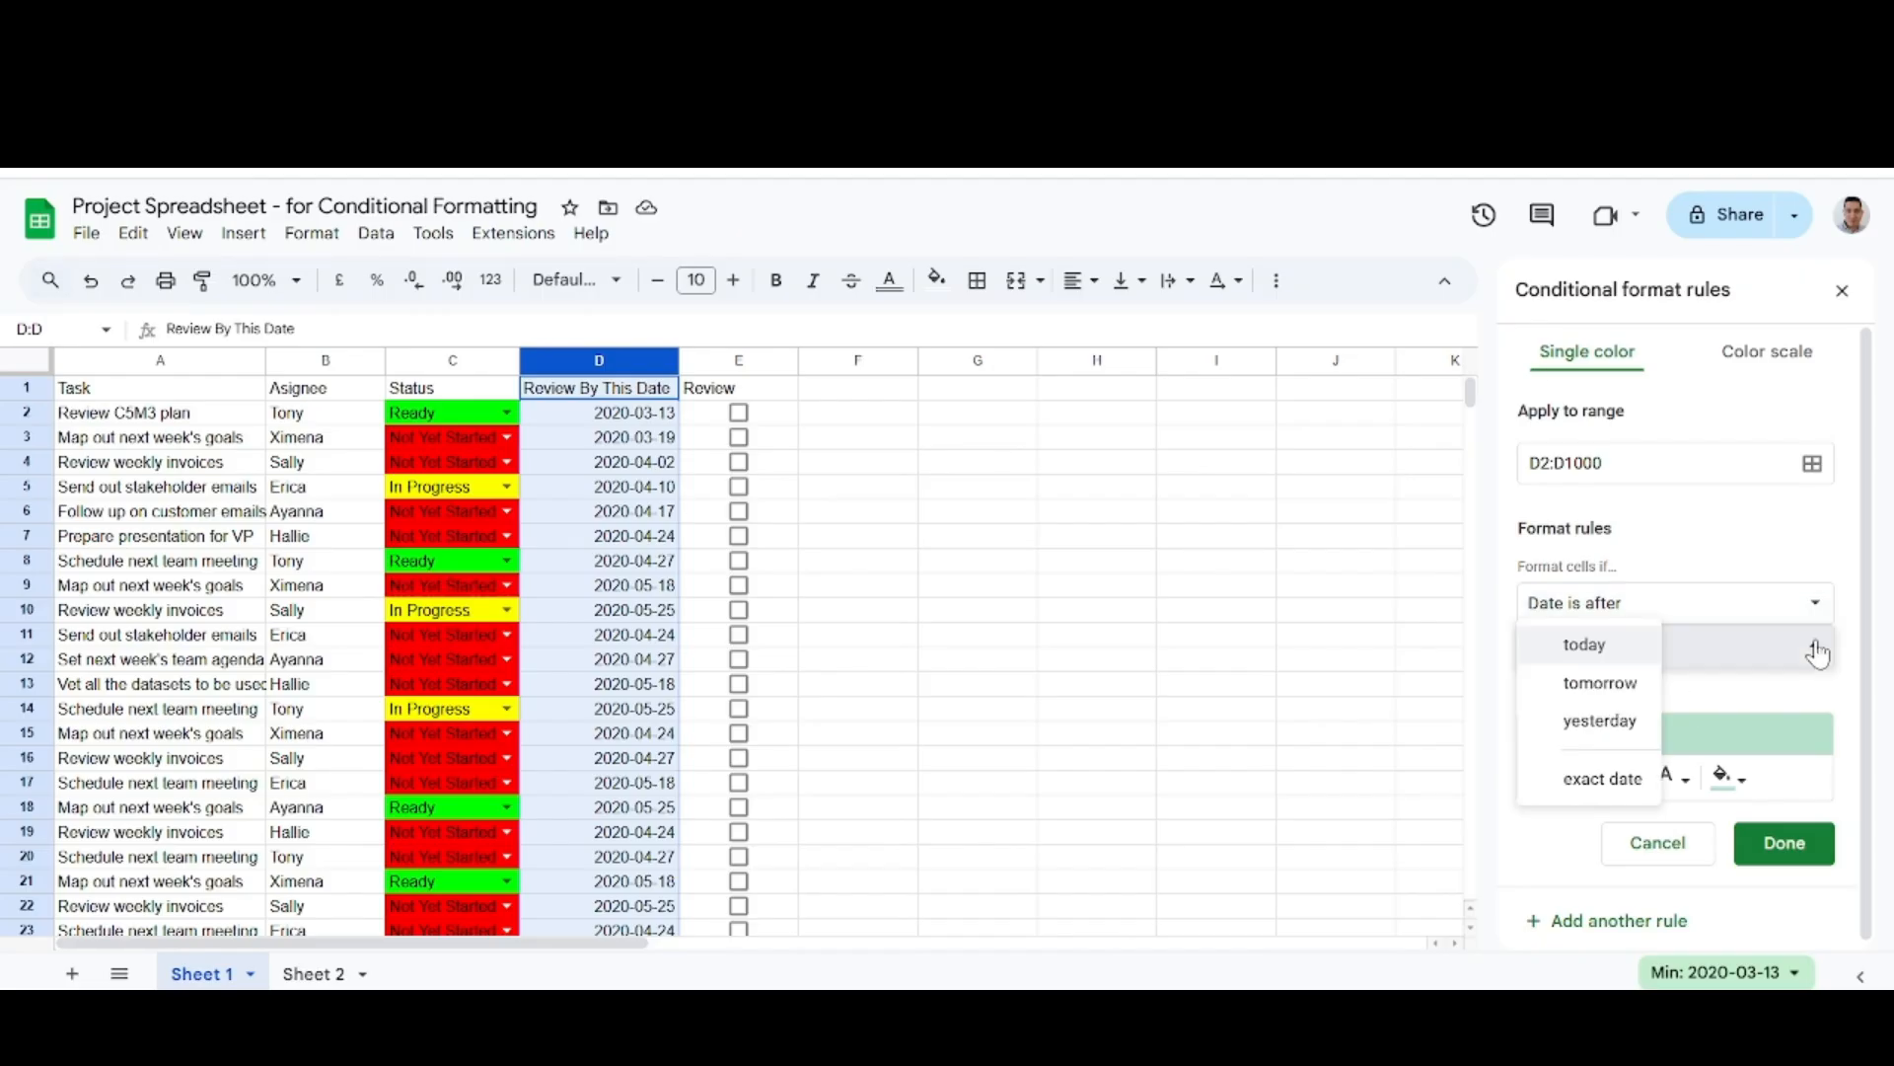
left_click(1588, 647)
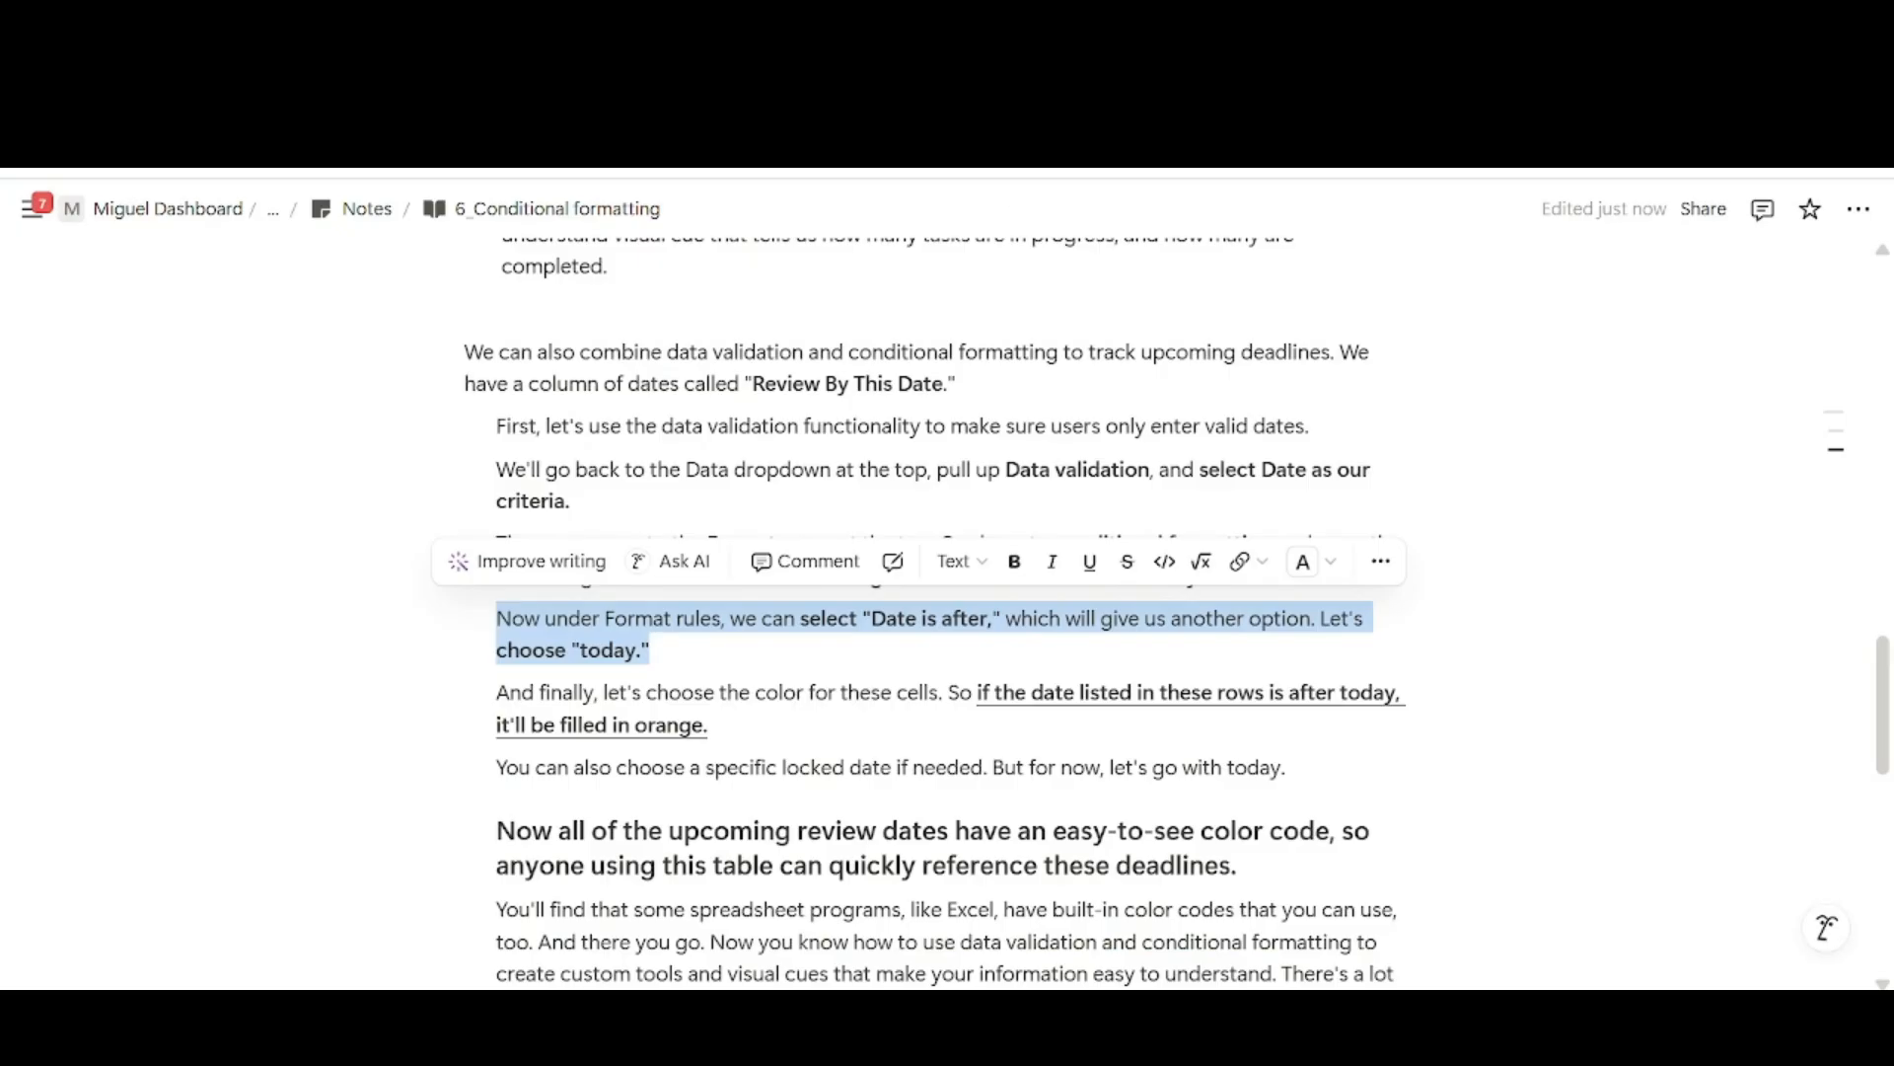
Give the rule an orange fill as the notes describe, save it, and close the conditional format rules.
left_click_drag(534, 693, 1223, 725)
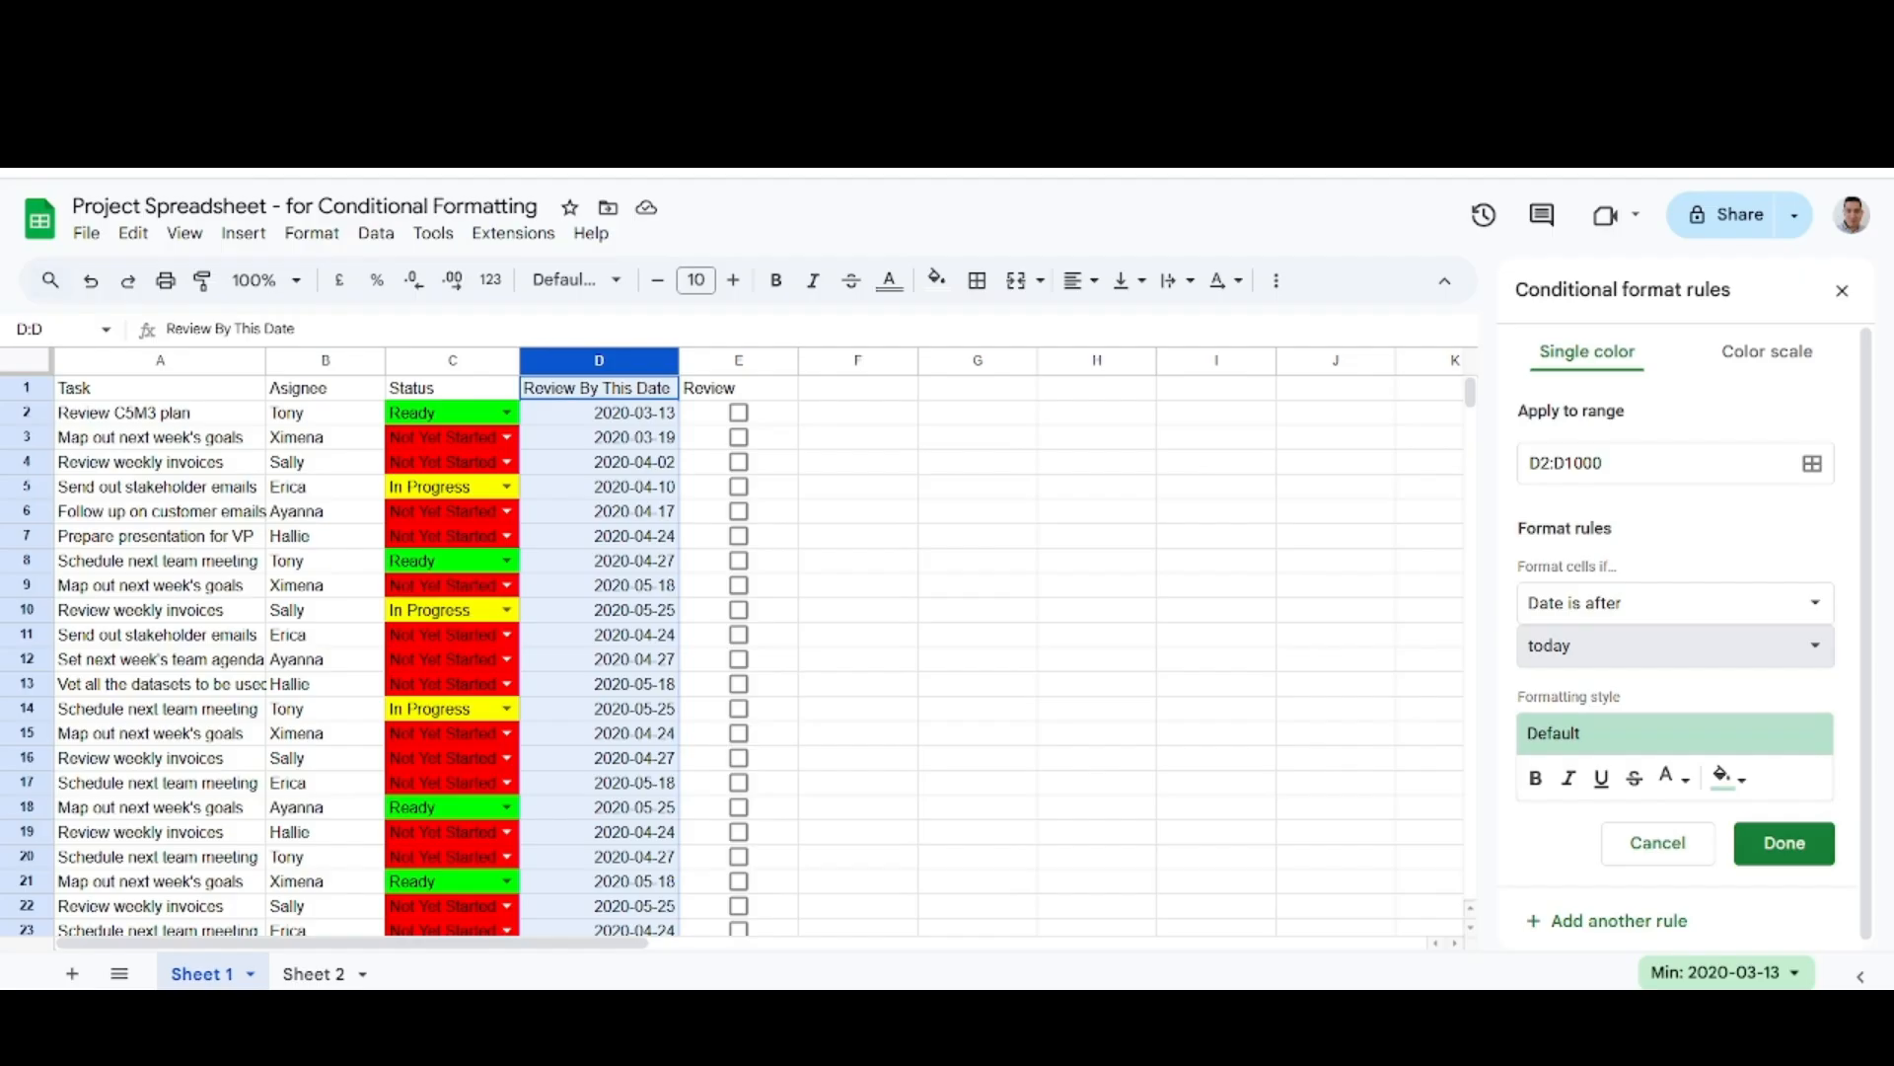
left_click(1726, 777)
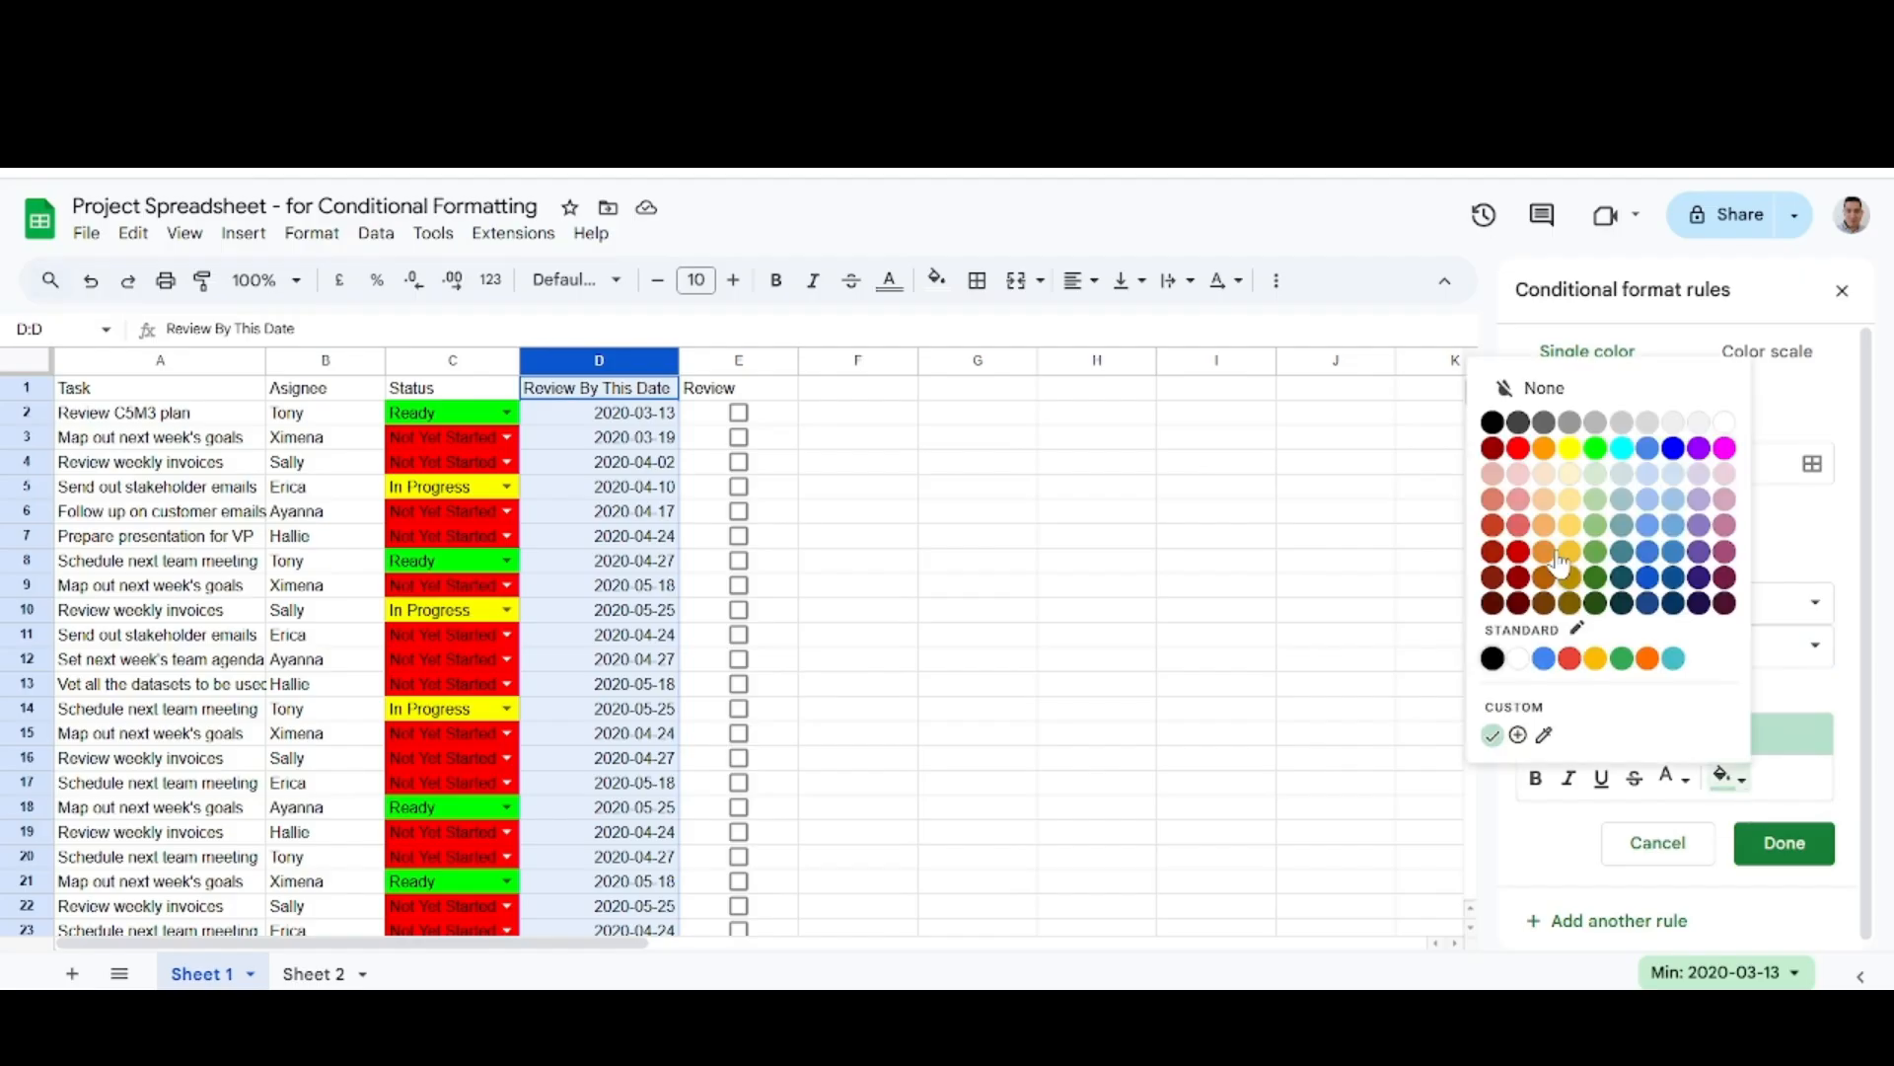
left_click(1545, 450)
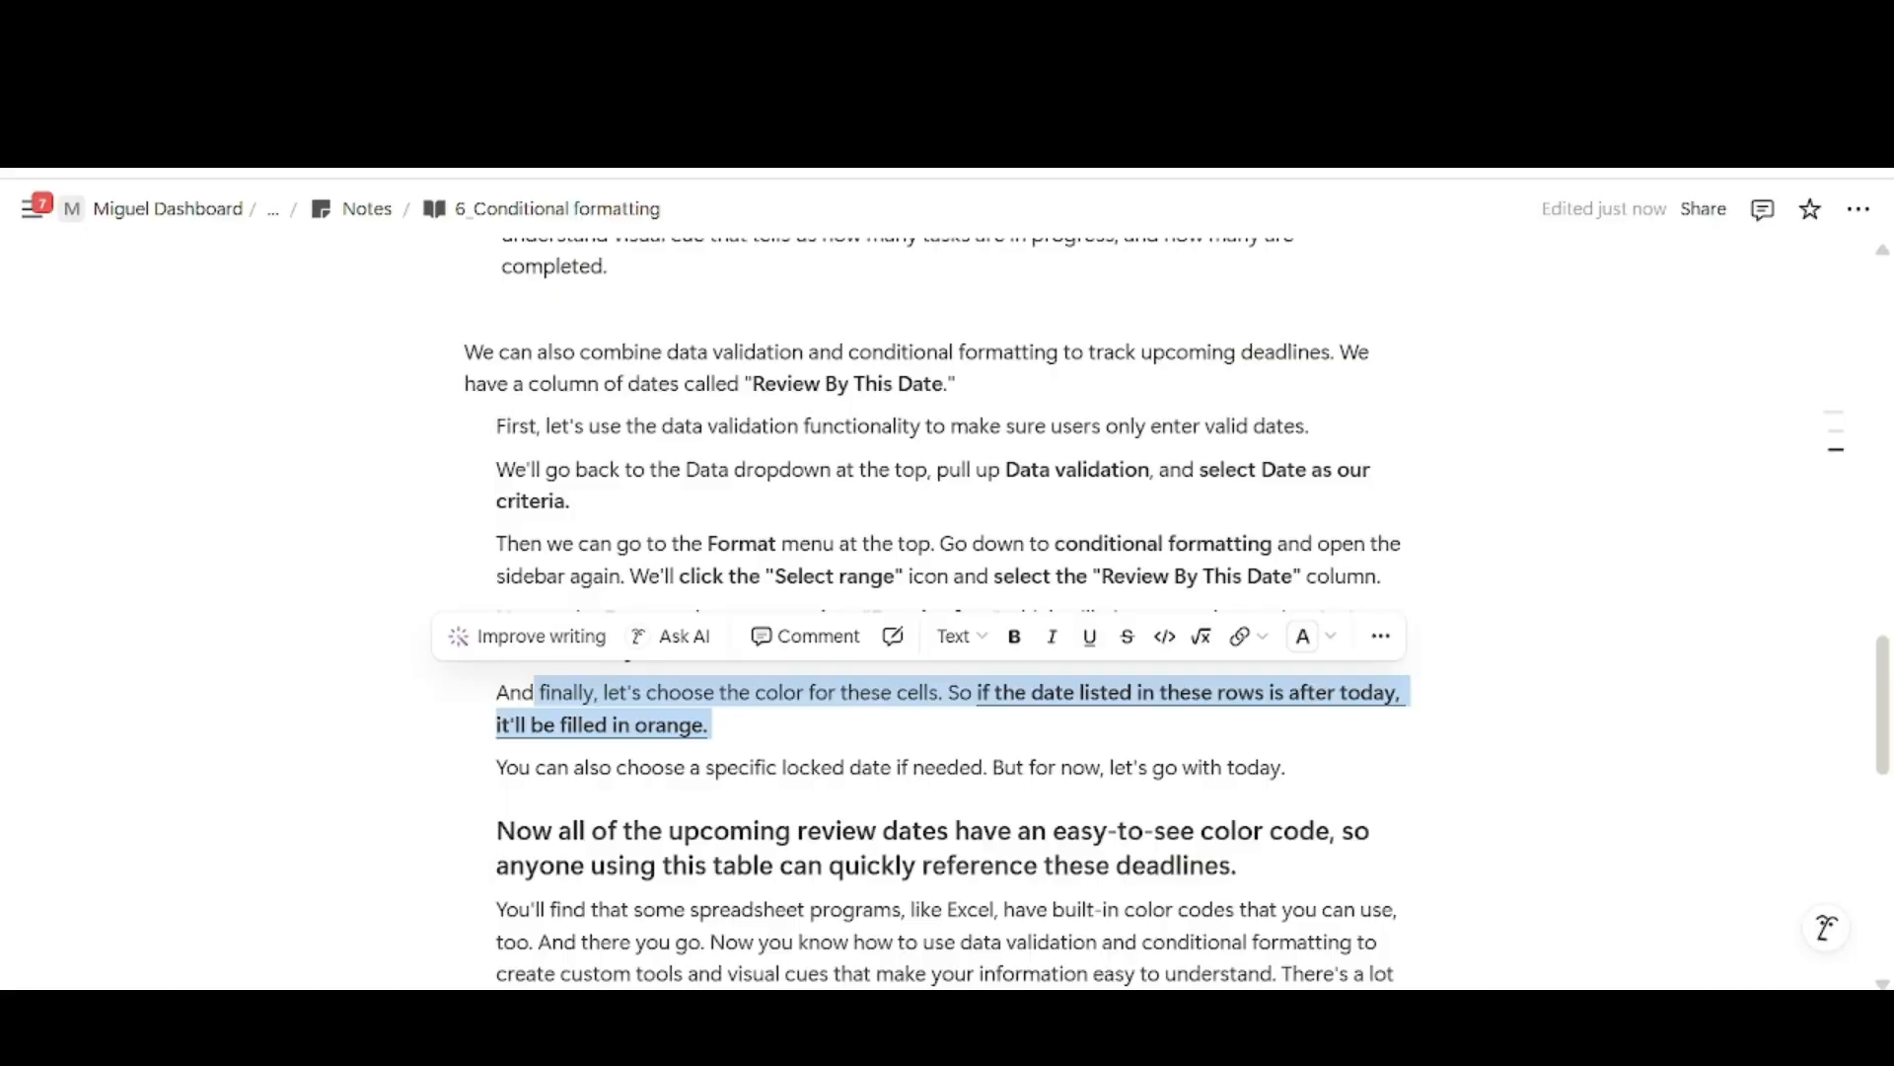
left_click_drag(505, 768, 1234, 767)
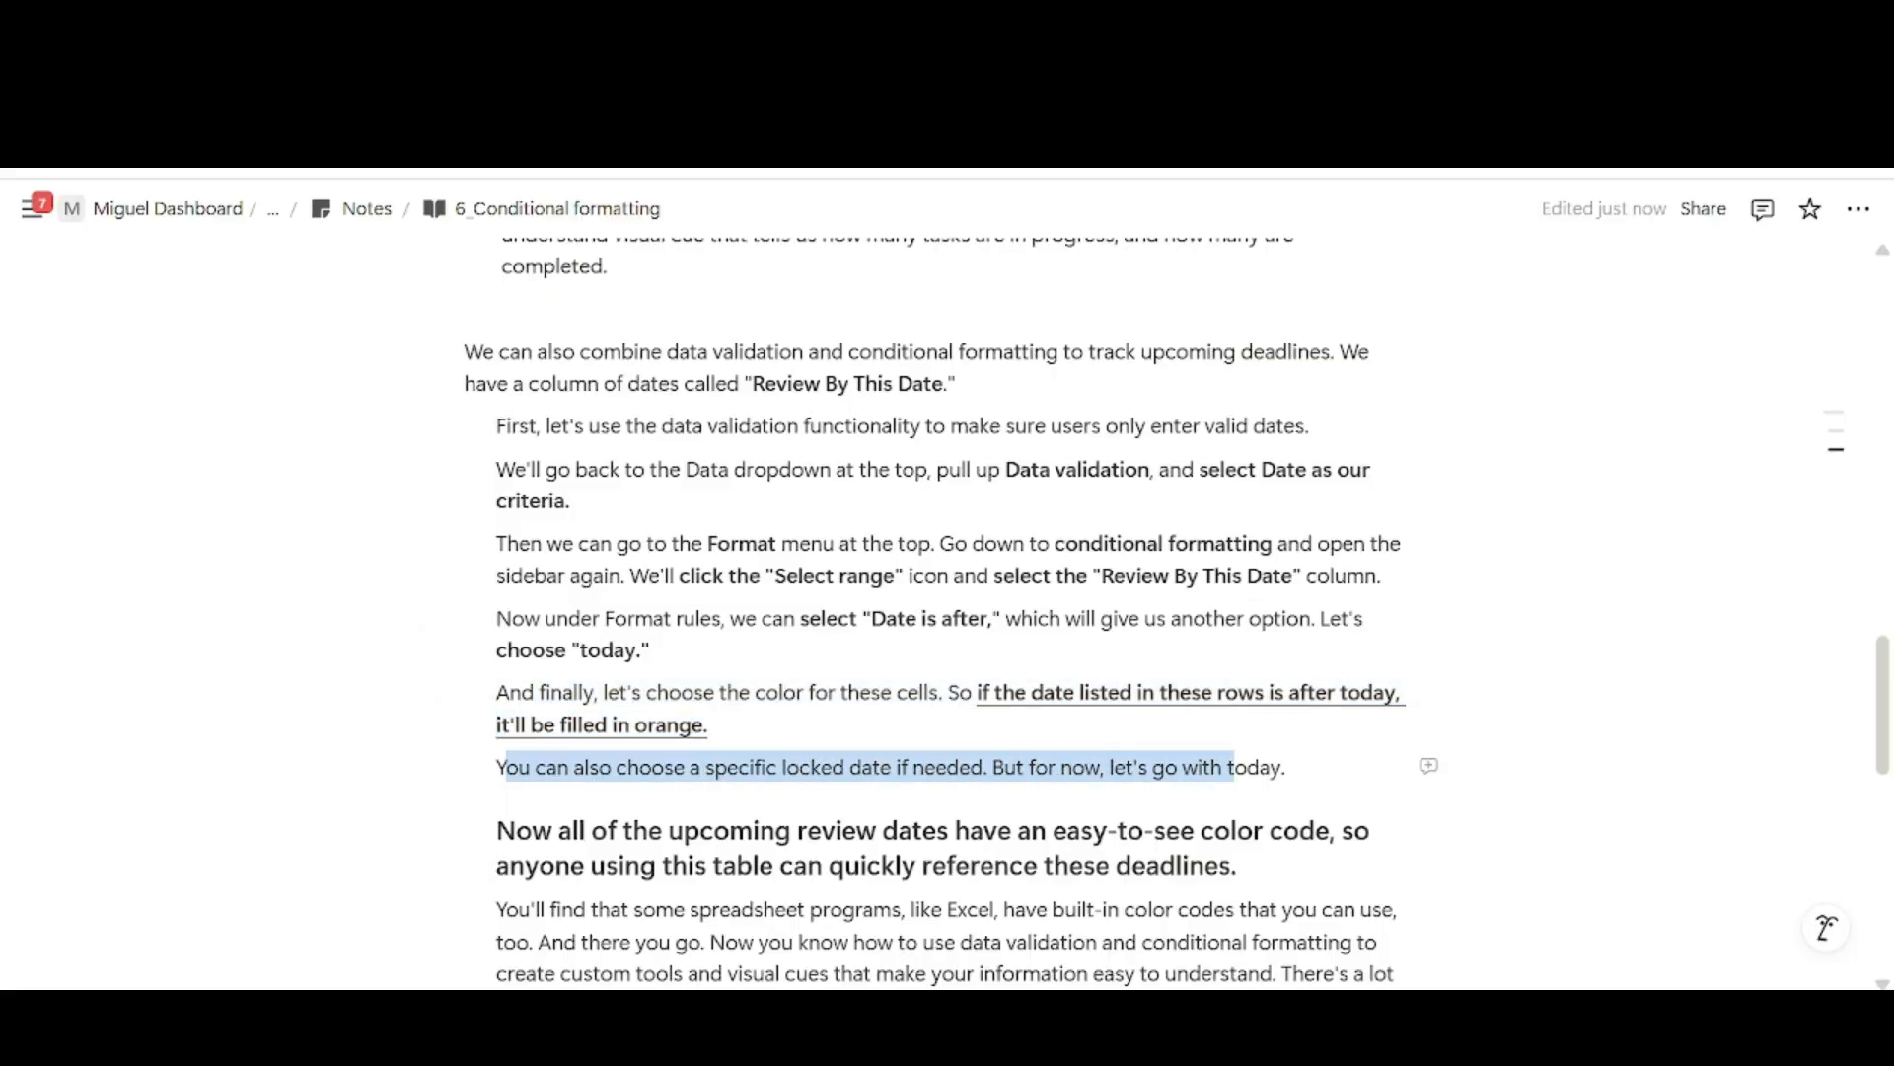
left_click(1272, 767)
scroll(1272, 690, "down", 2)
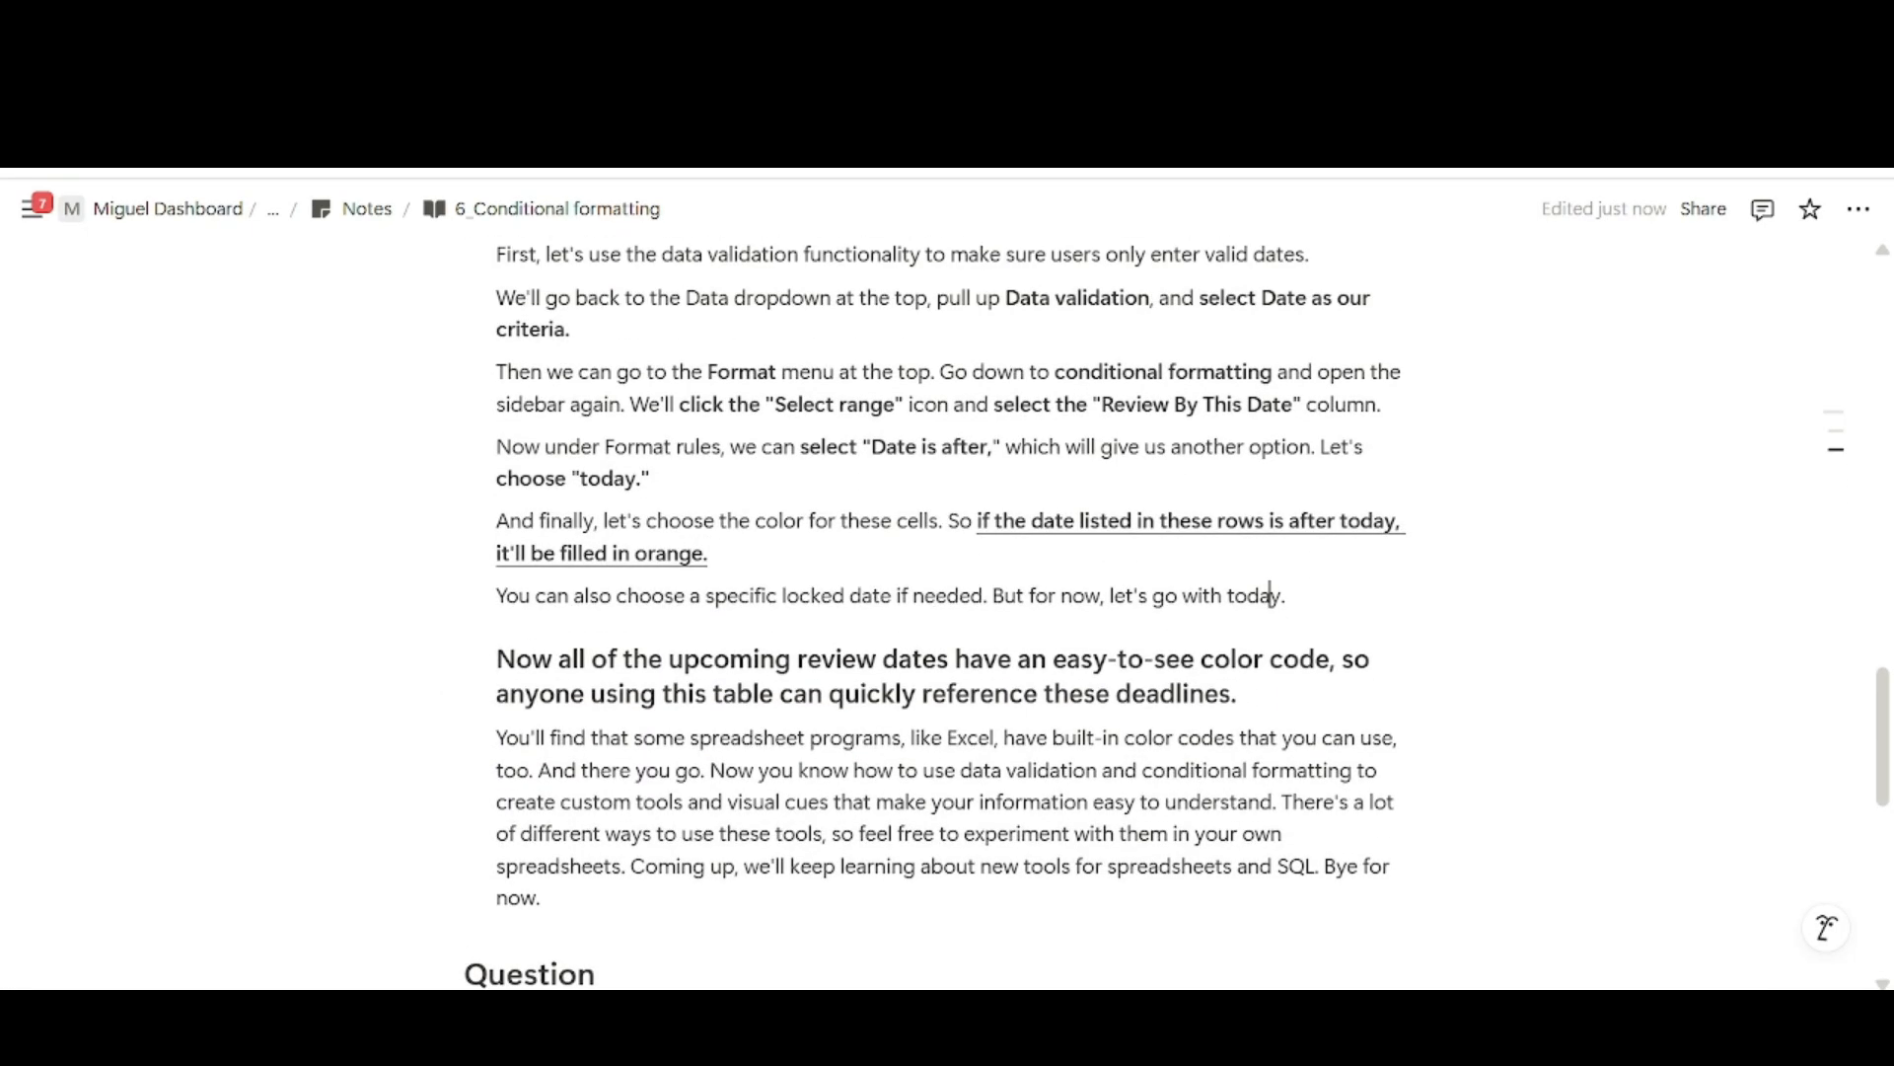
scroll(1272, 691, "up", 1)
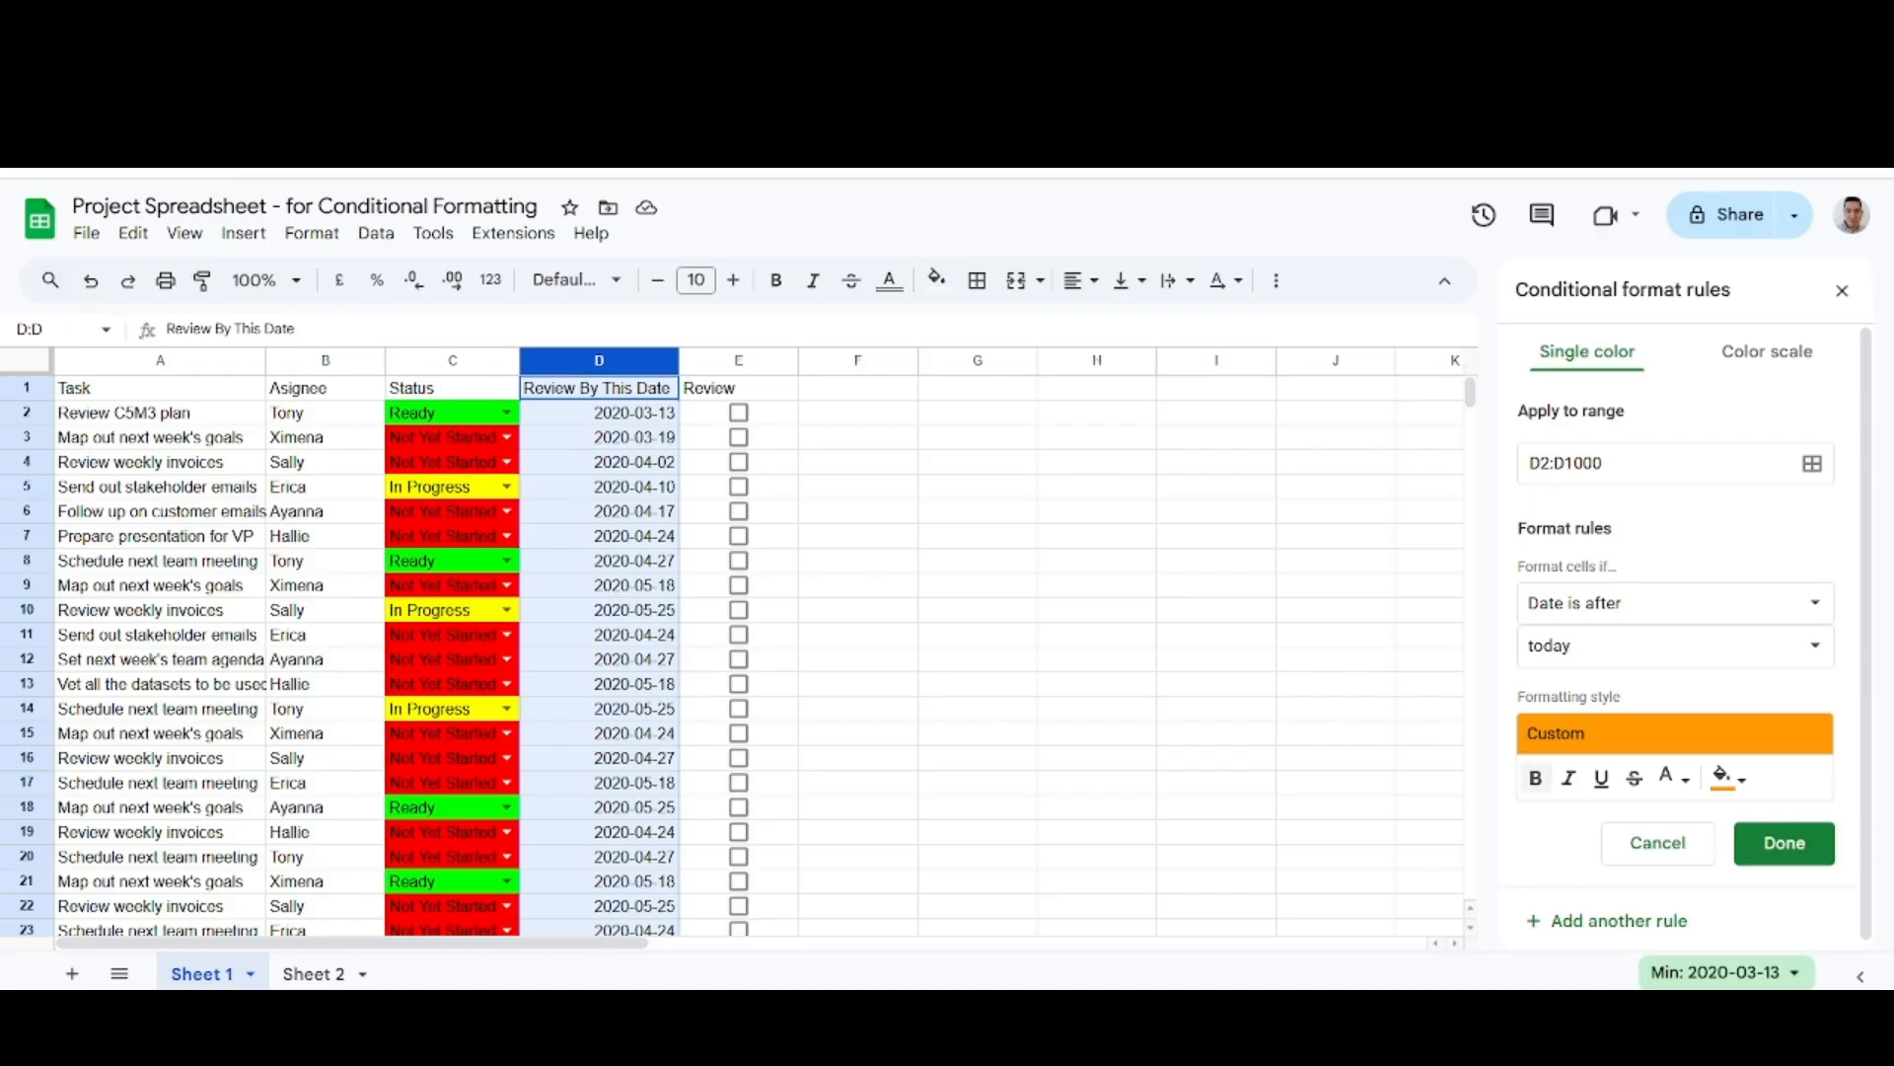
left_click(1781, 845)
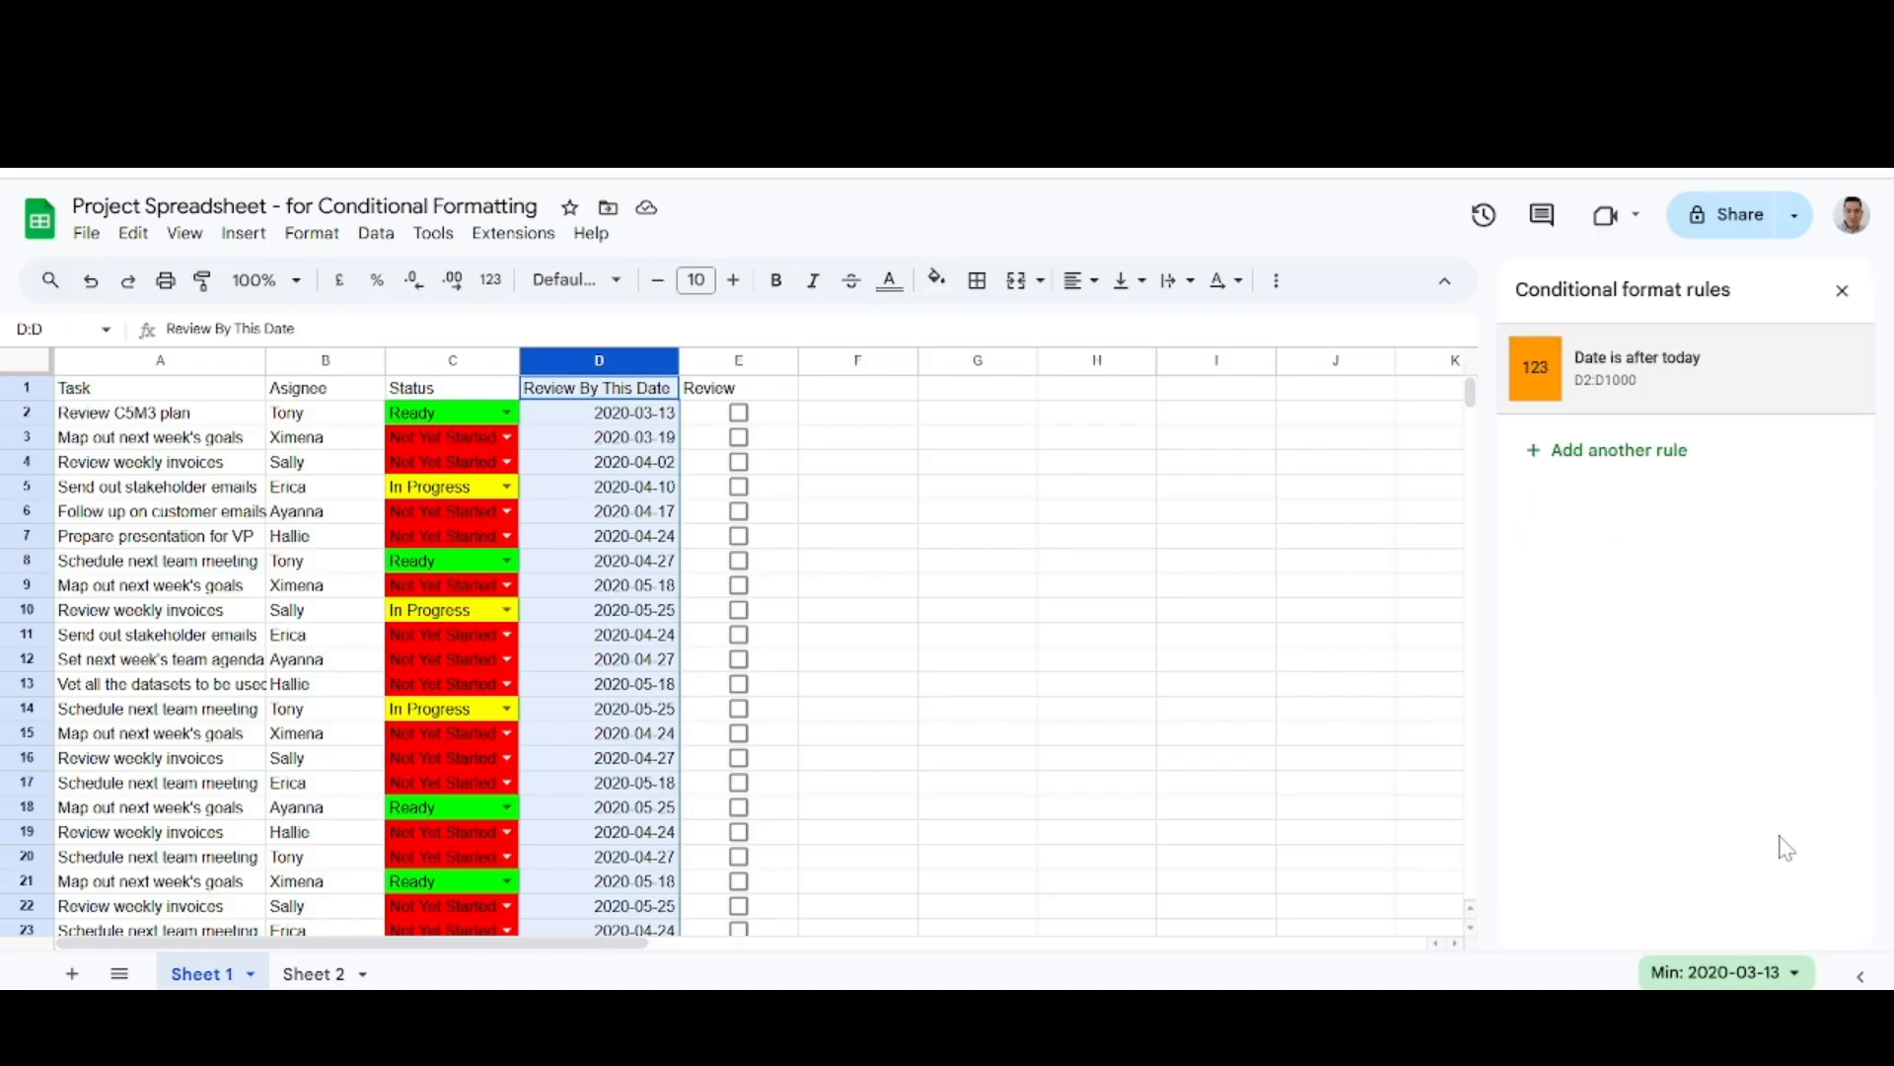
left_click(1841, 292)
Replace the last review date, in D45, with the formula =TODAY() to test the rule.
scroll(884, 550, "down", 10)
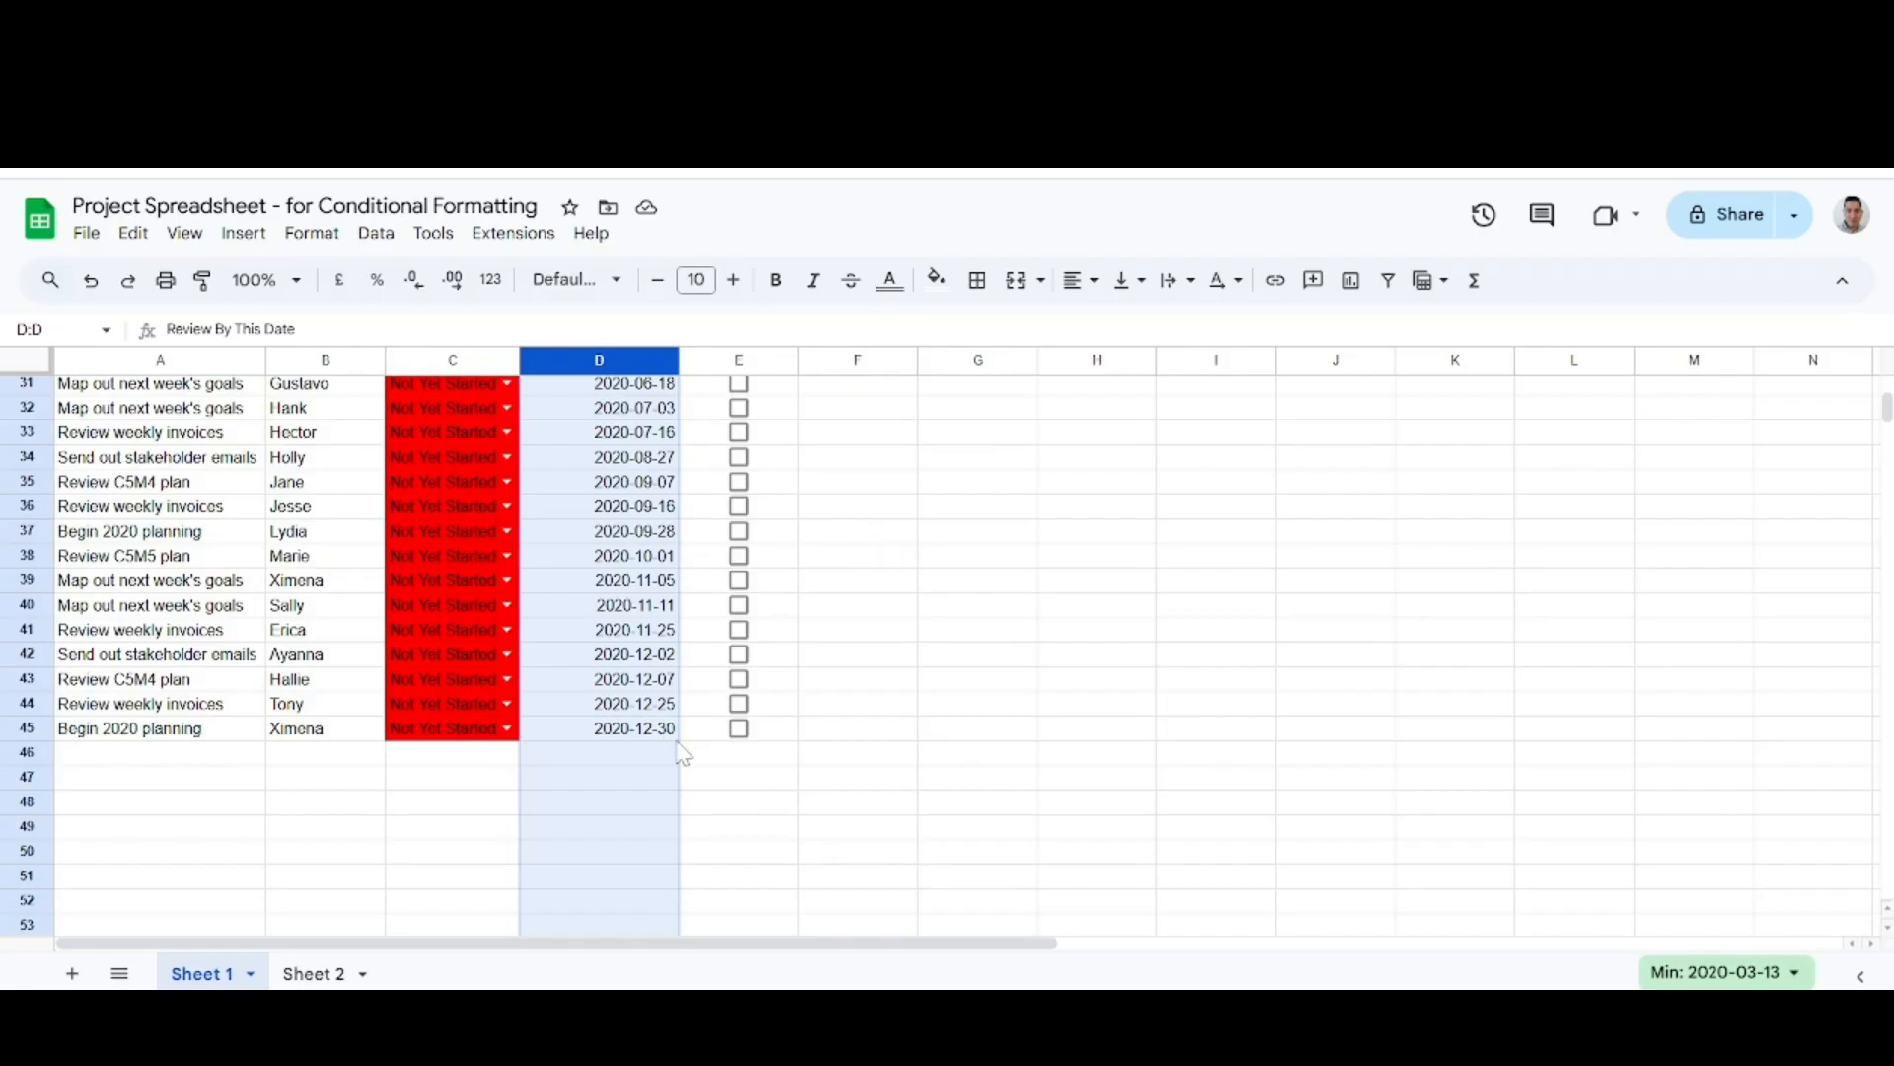
left_click(641, 750)
scroll(641, 738, "up", 10)
scroll(633, 569, "down", 9)
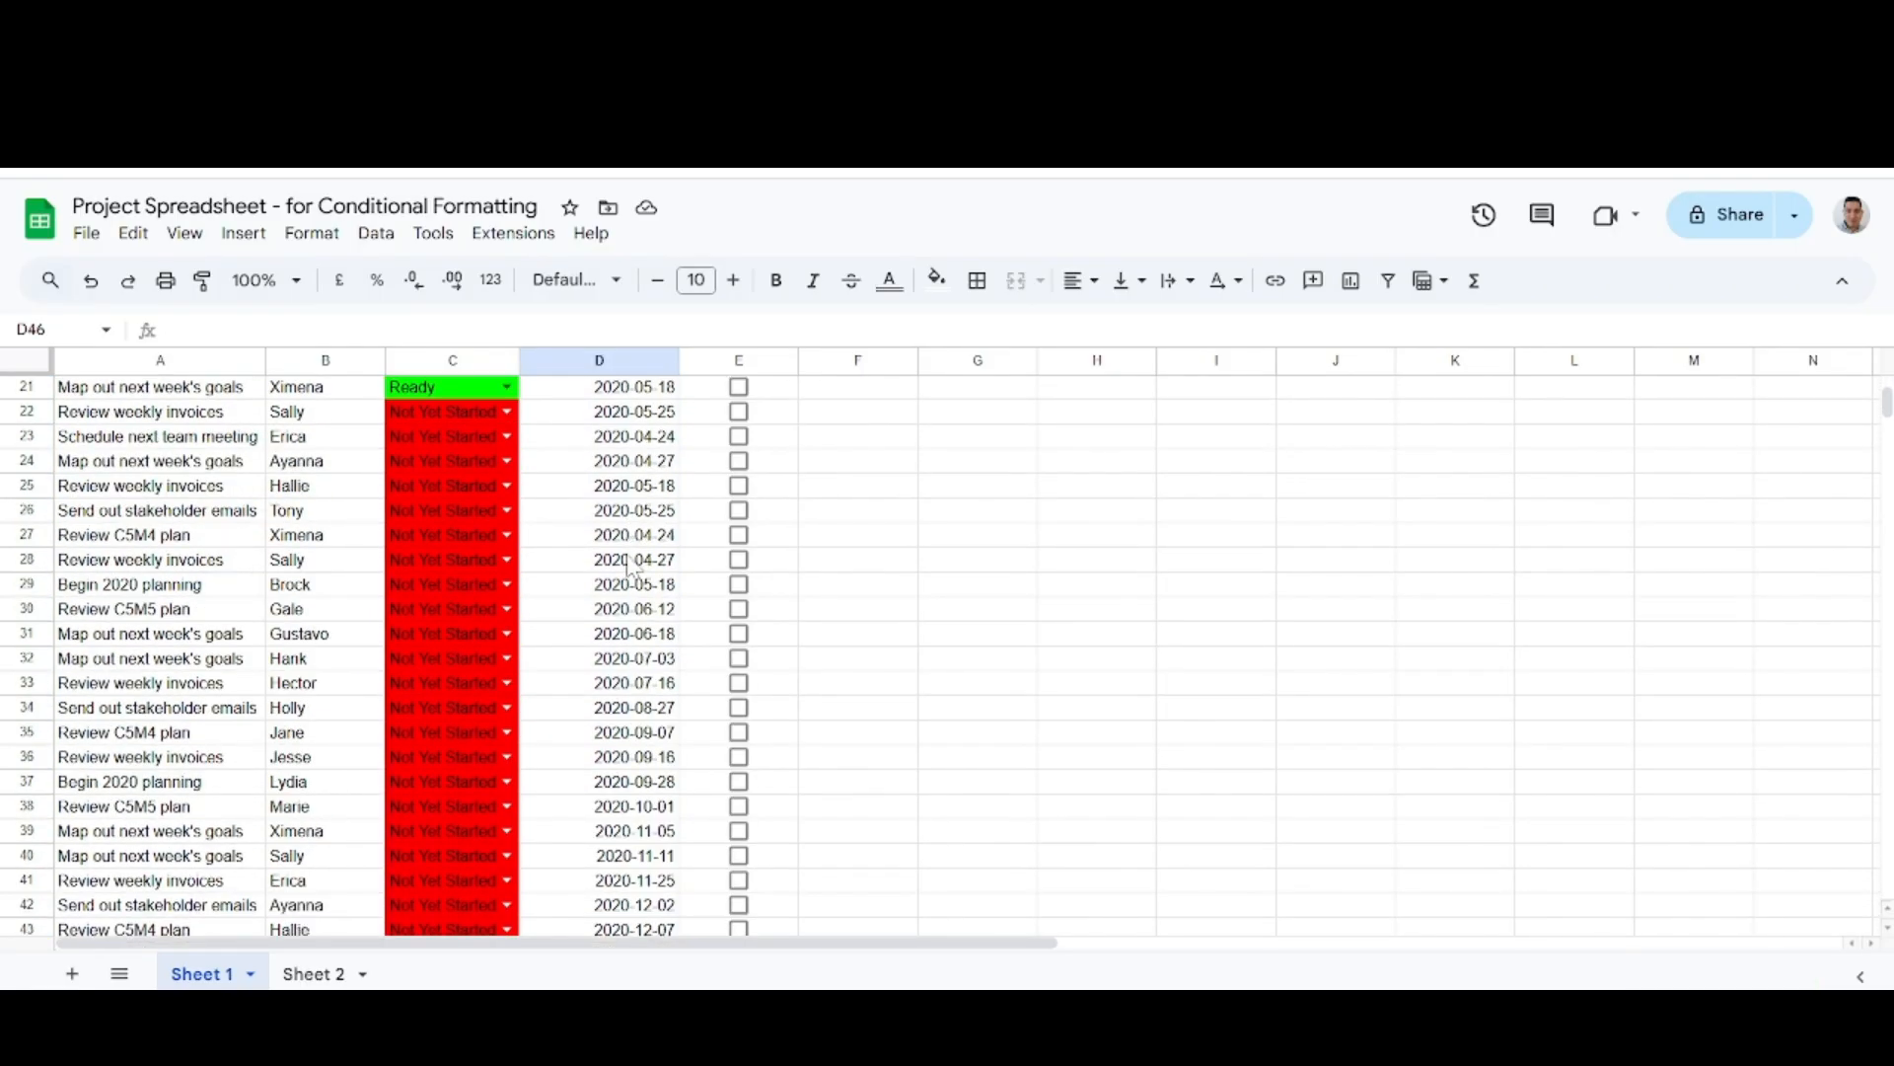
key("Up")
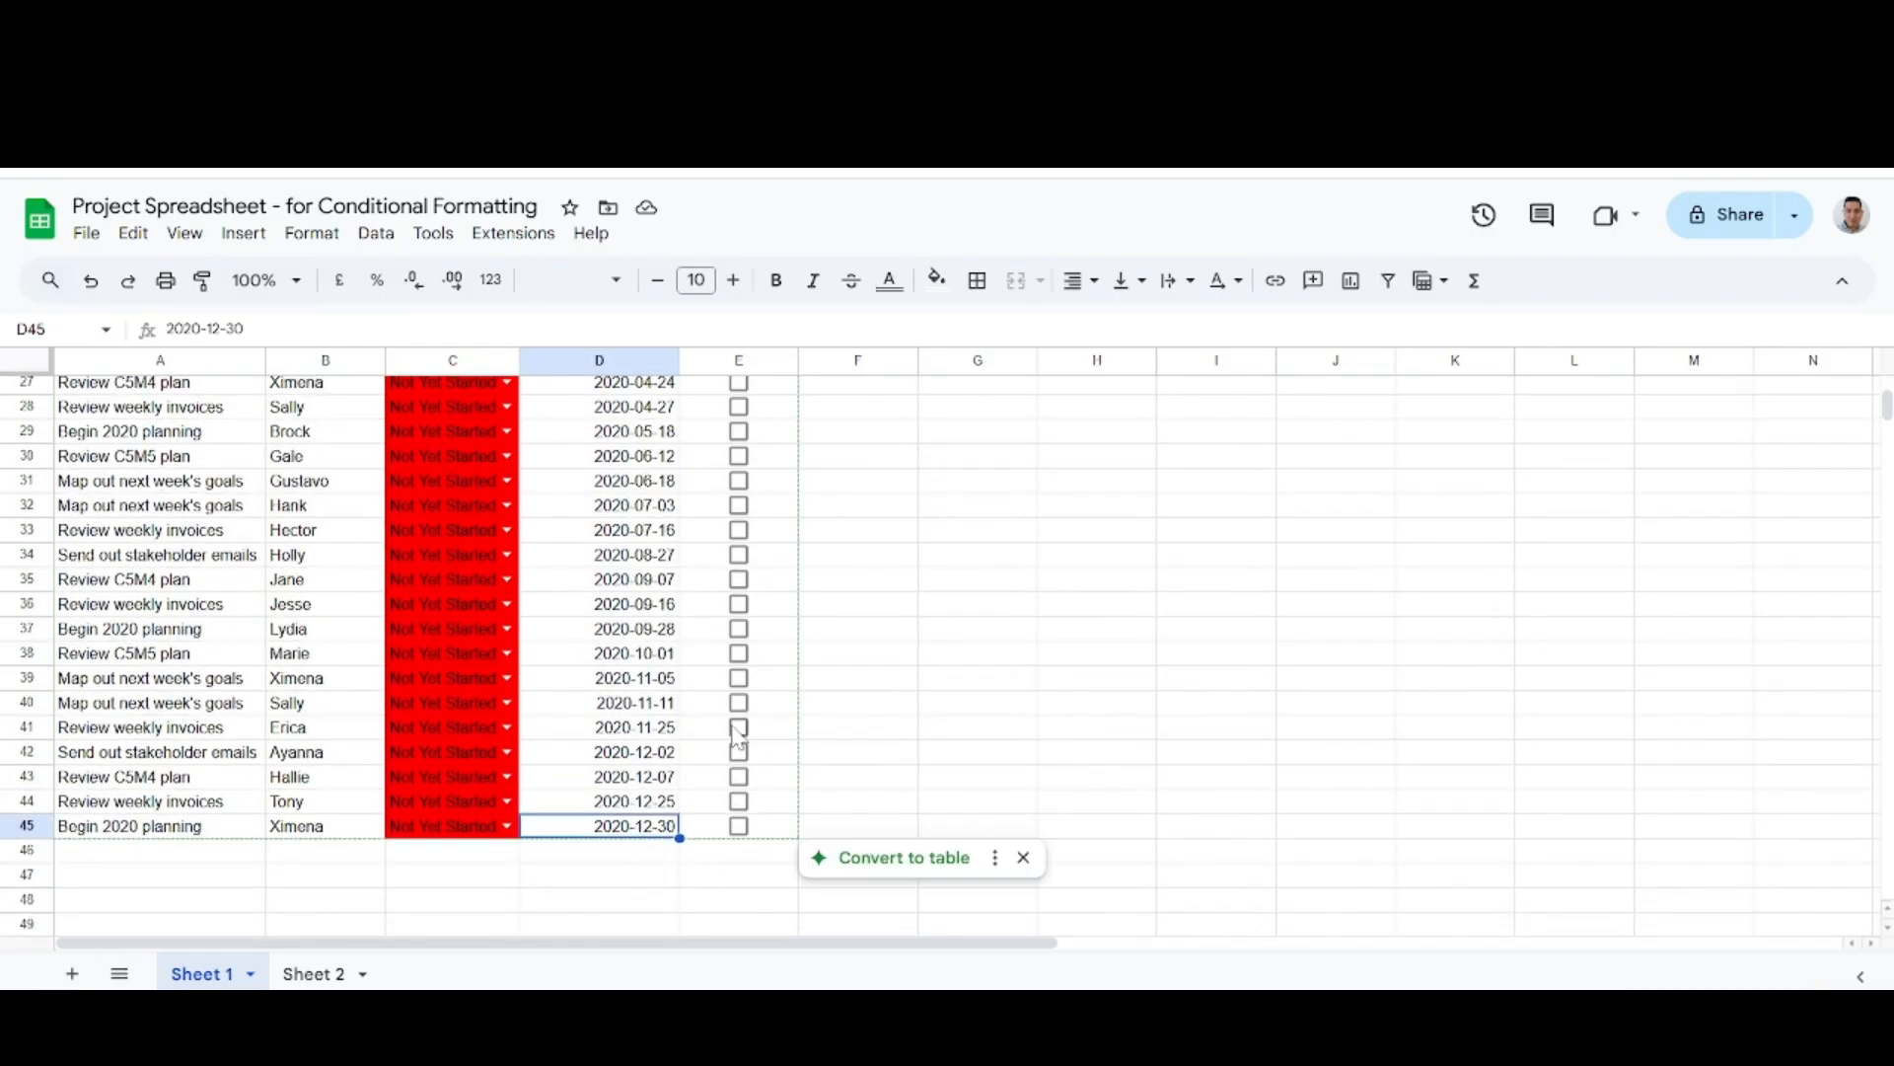
key("BackSpace")
type("=")
type("toda")
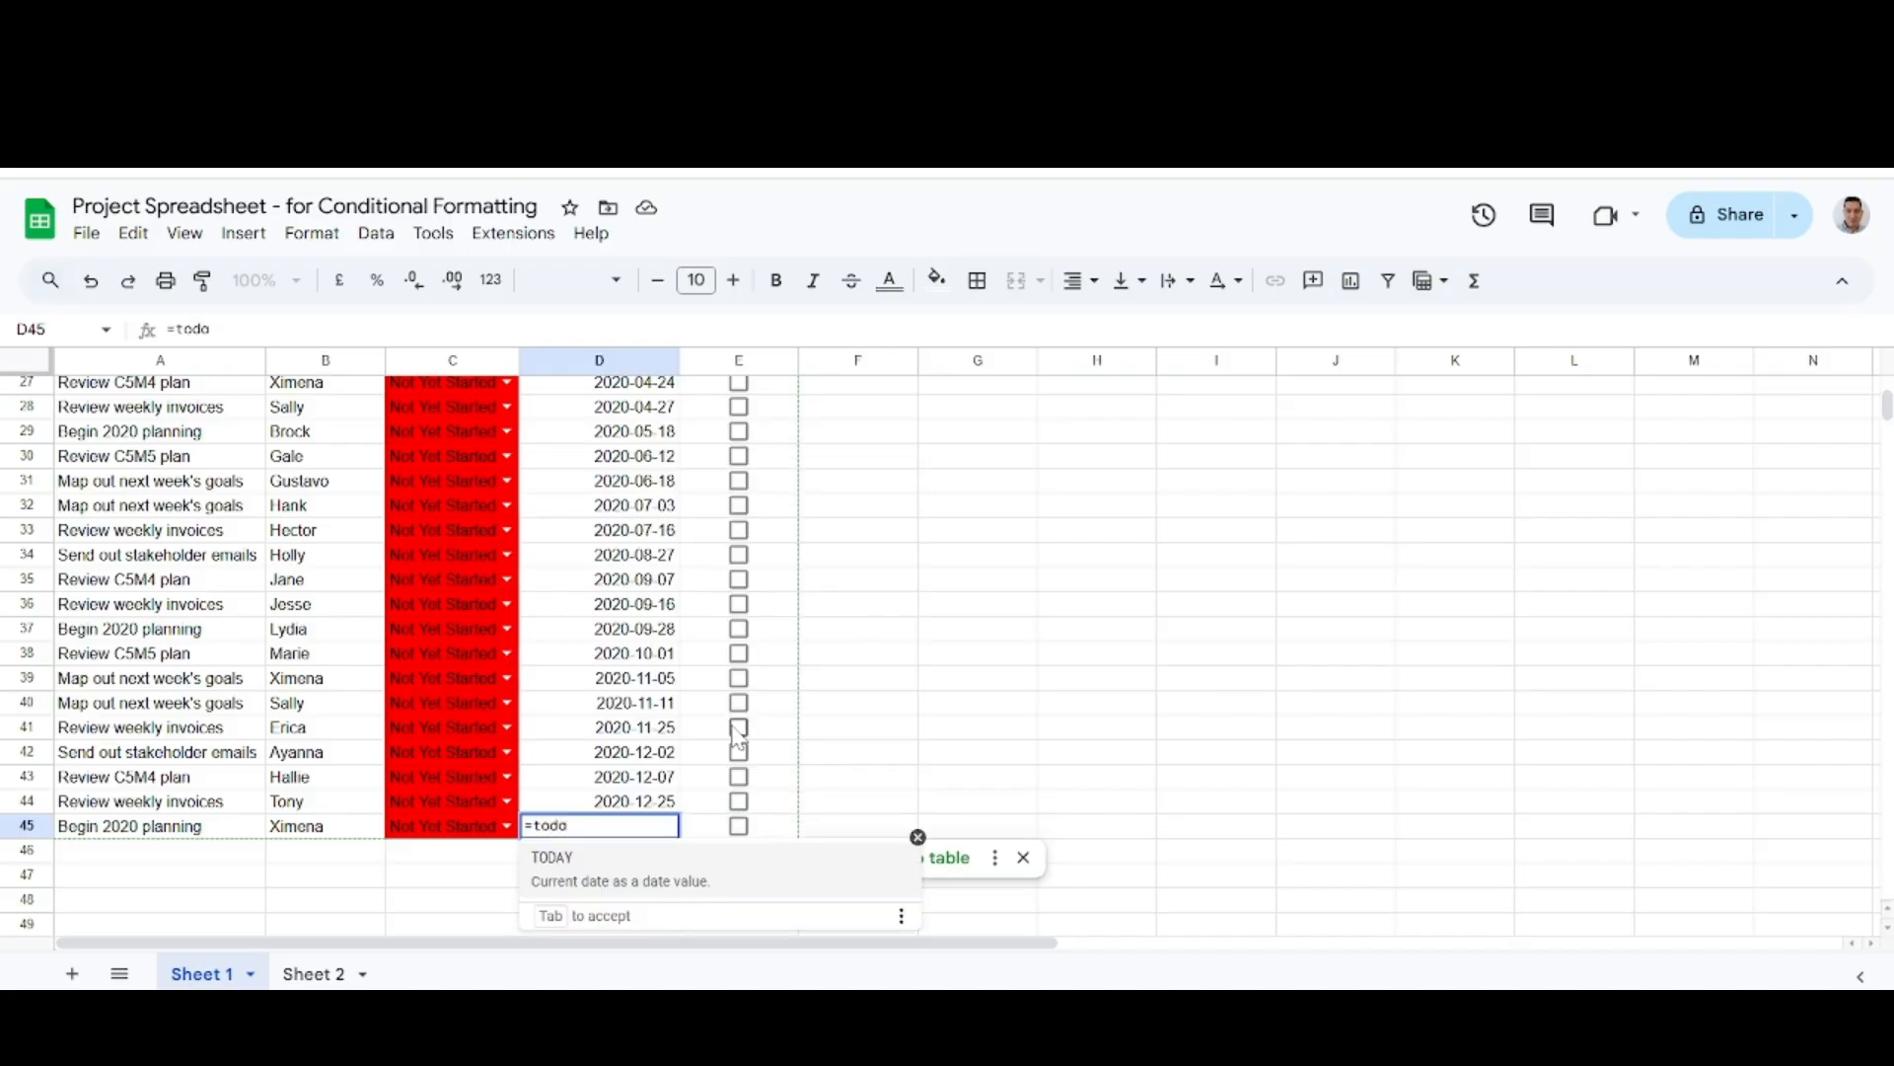
key("Tab")
type(")")
key("Return")
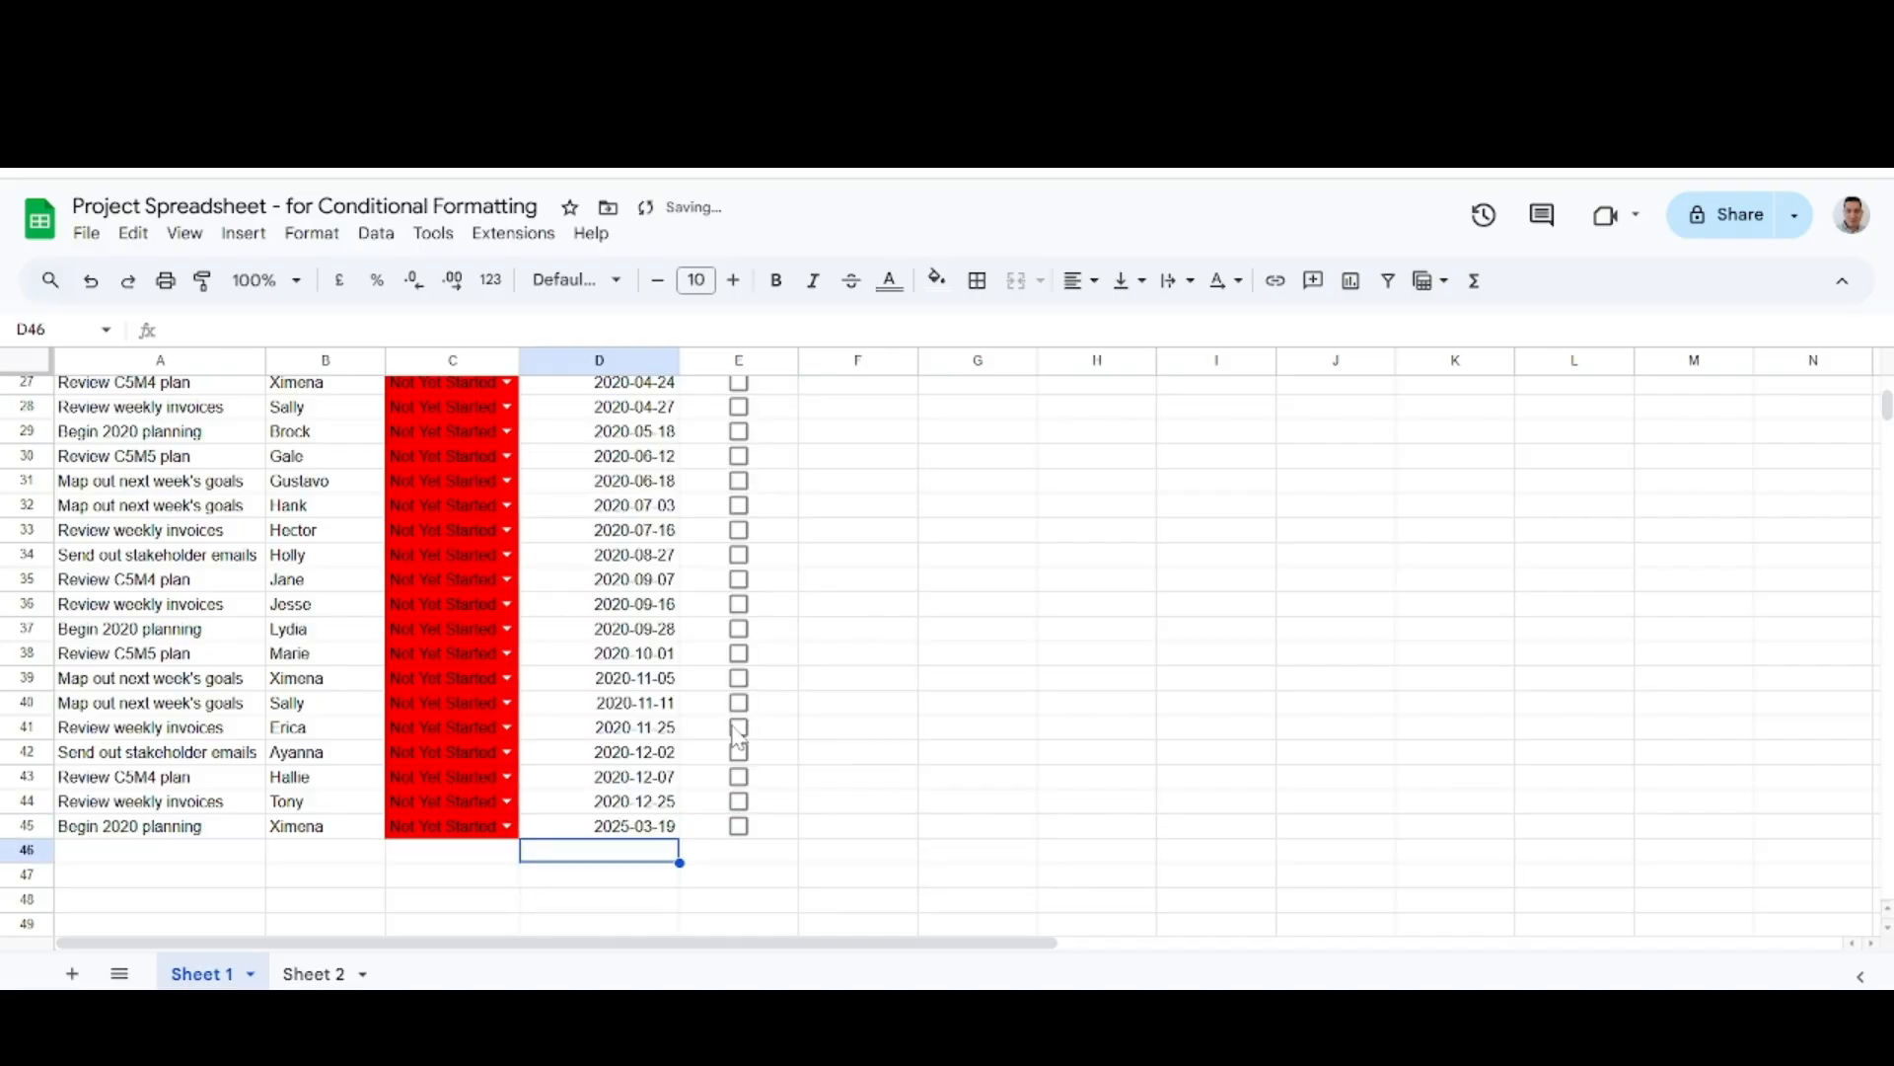
Replace the review date in D44 with the formula =TODAY() + 1.
key("Up")
key("Up")
key("BackSpace")
type("=today")
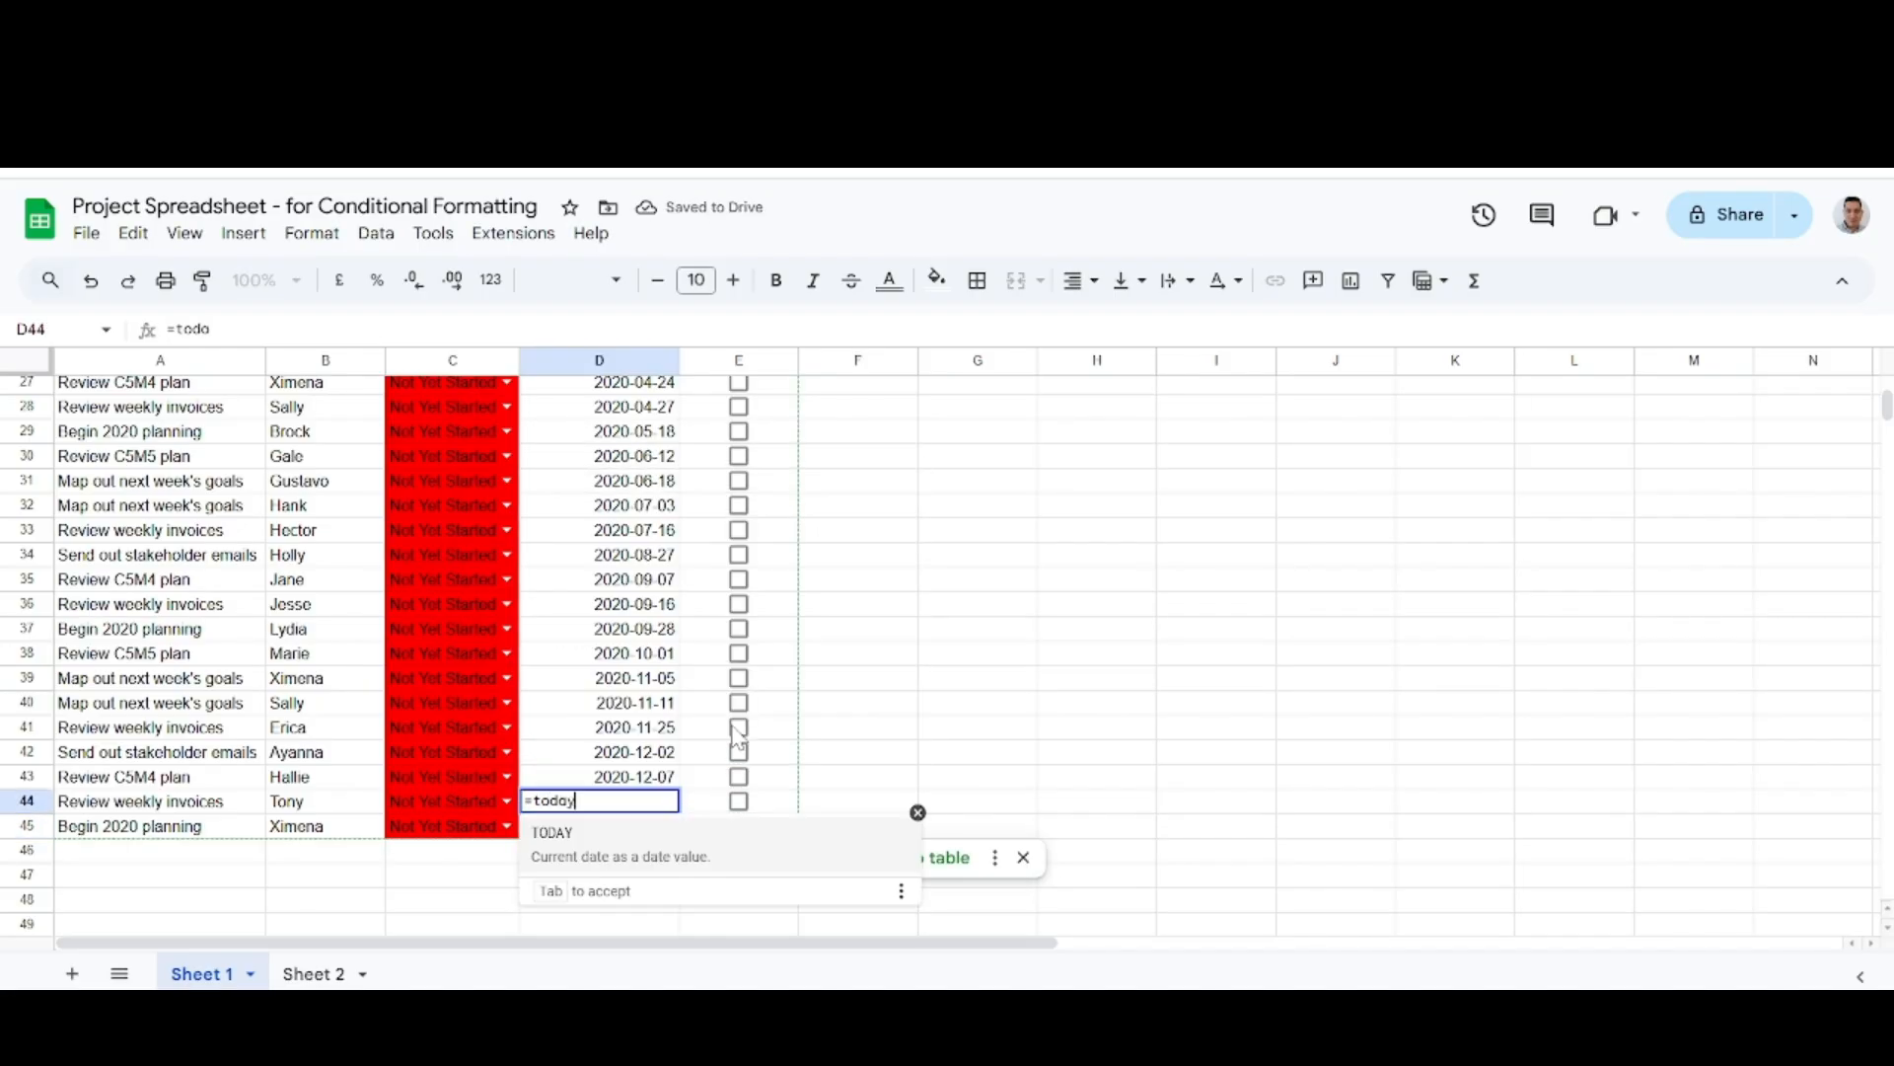
key("Tab")
type(") +1")
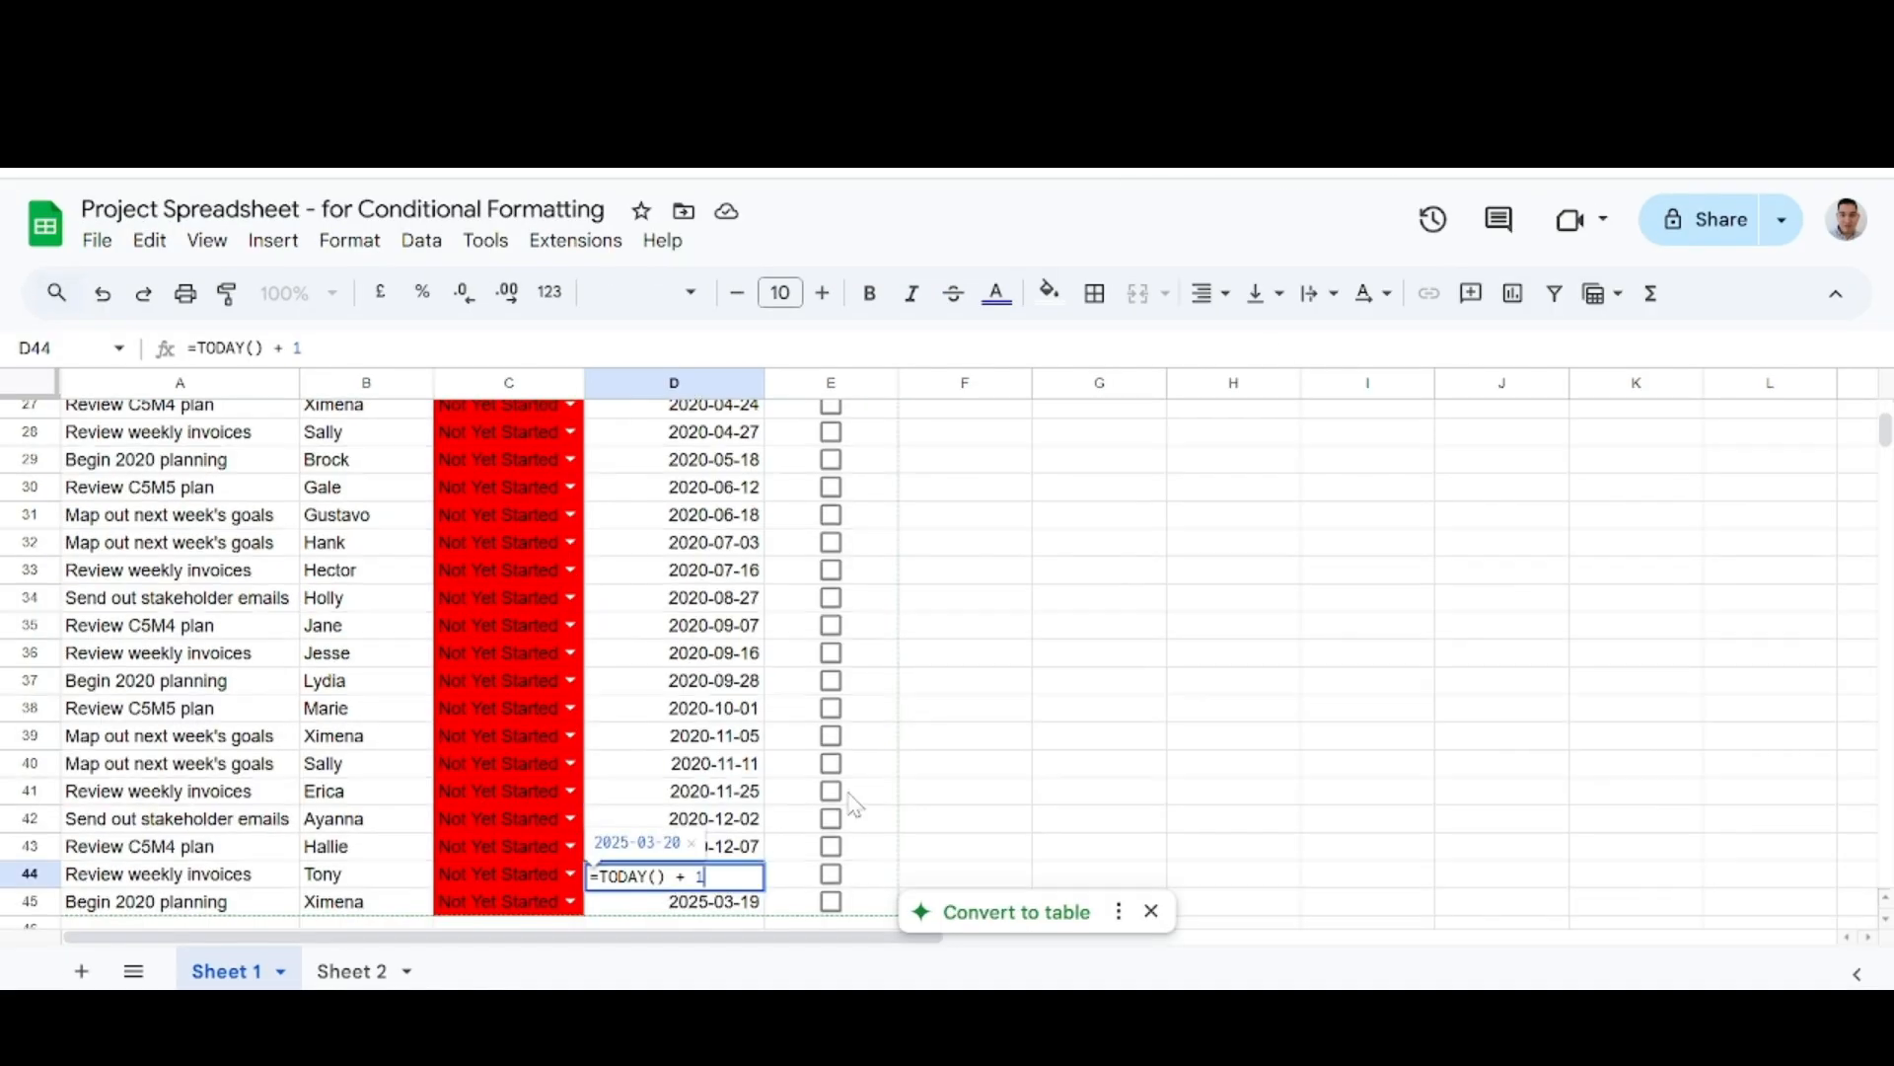
scroll(855, 804, "down", 2)
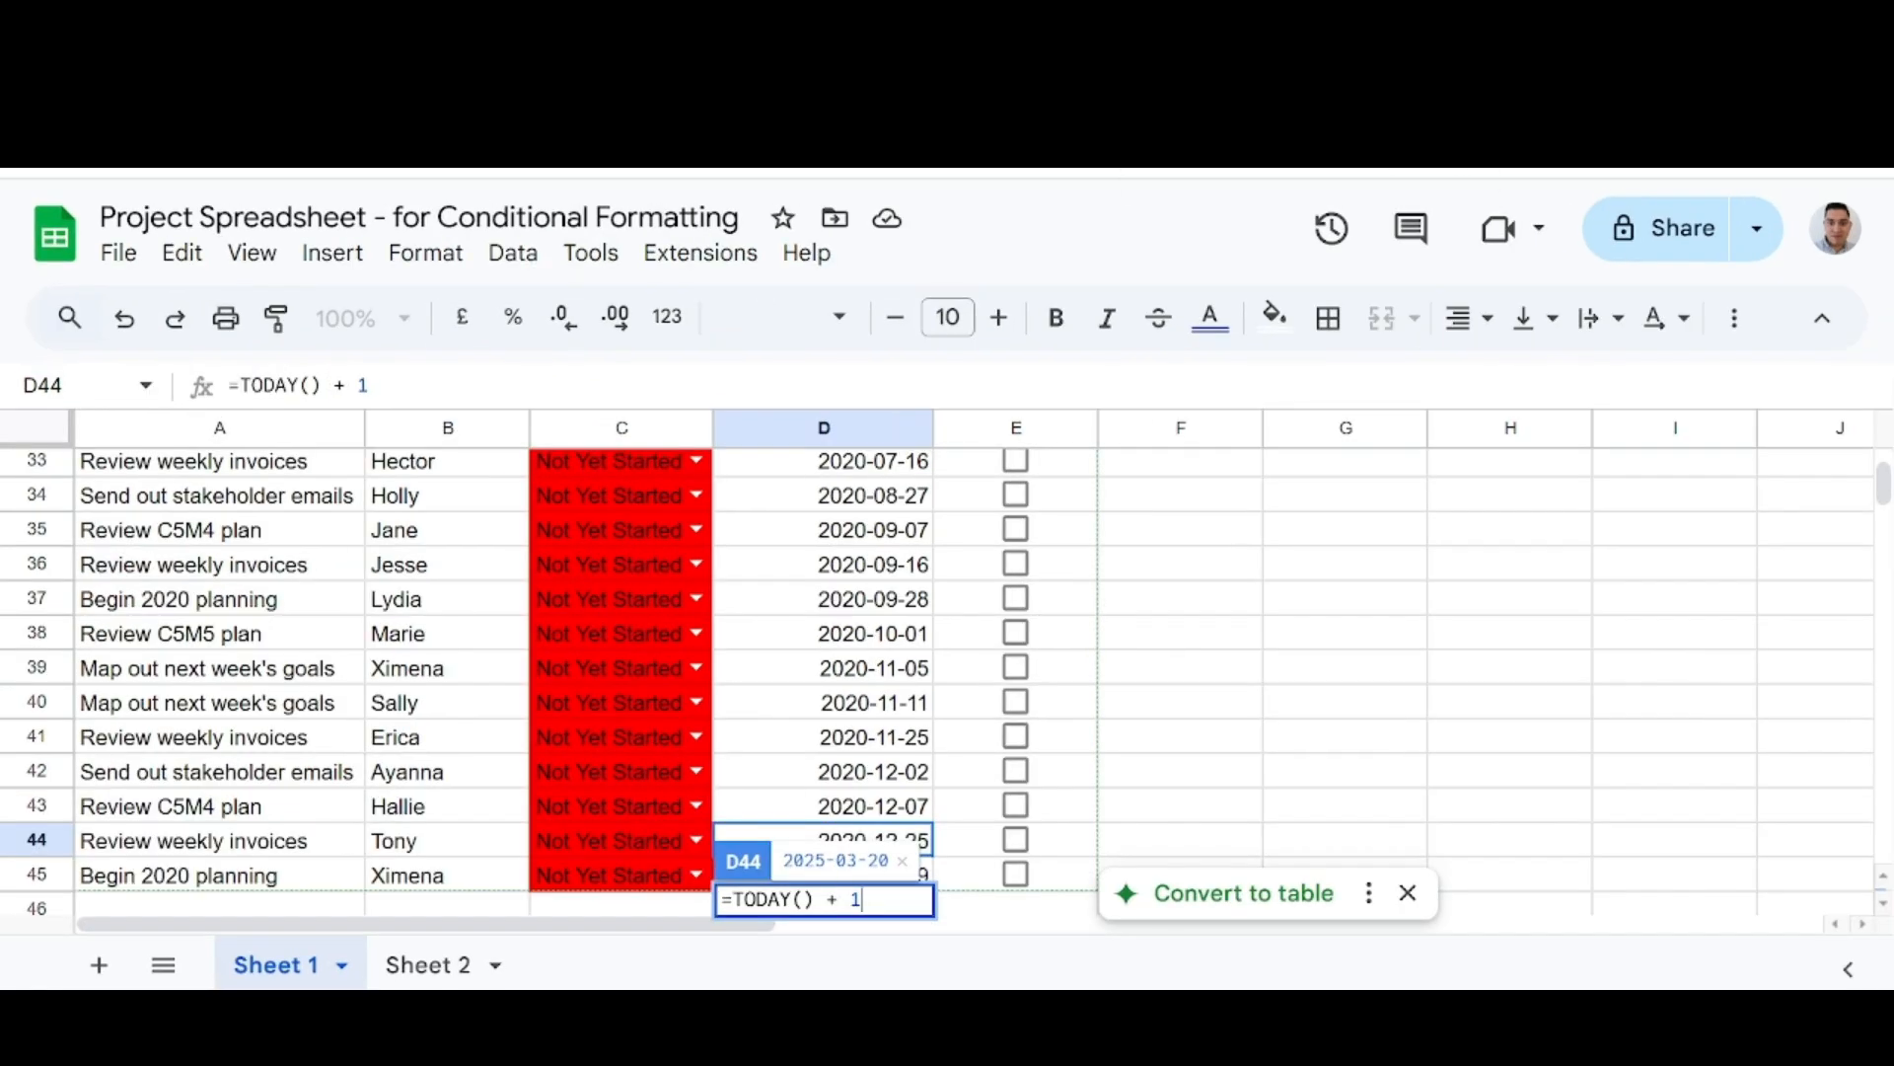
key("Return")
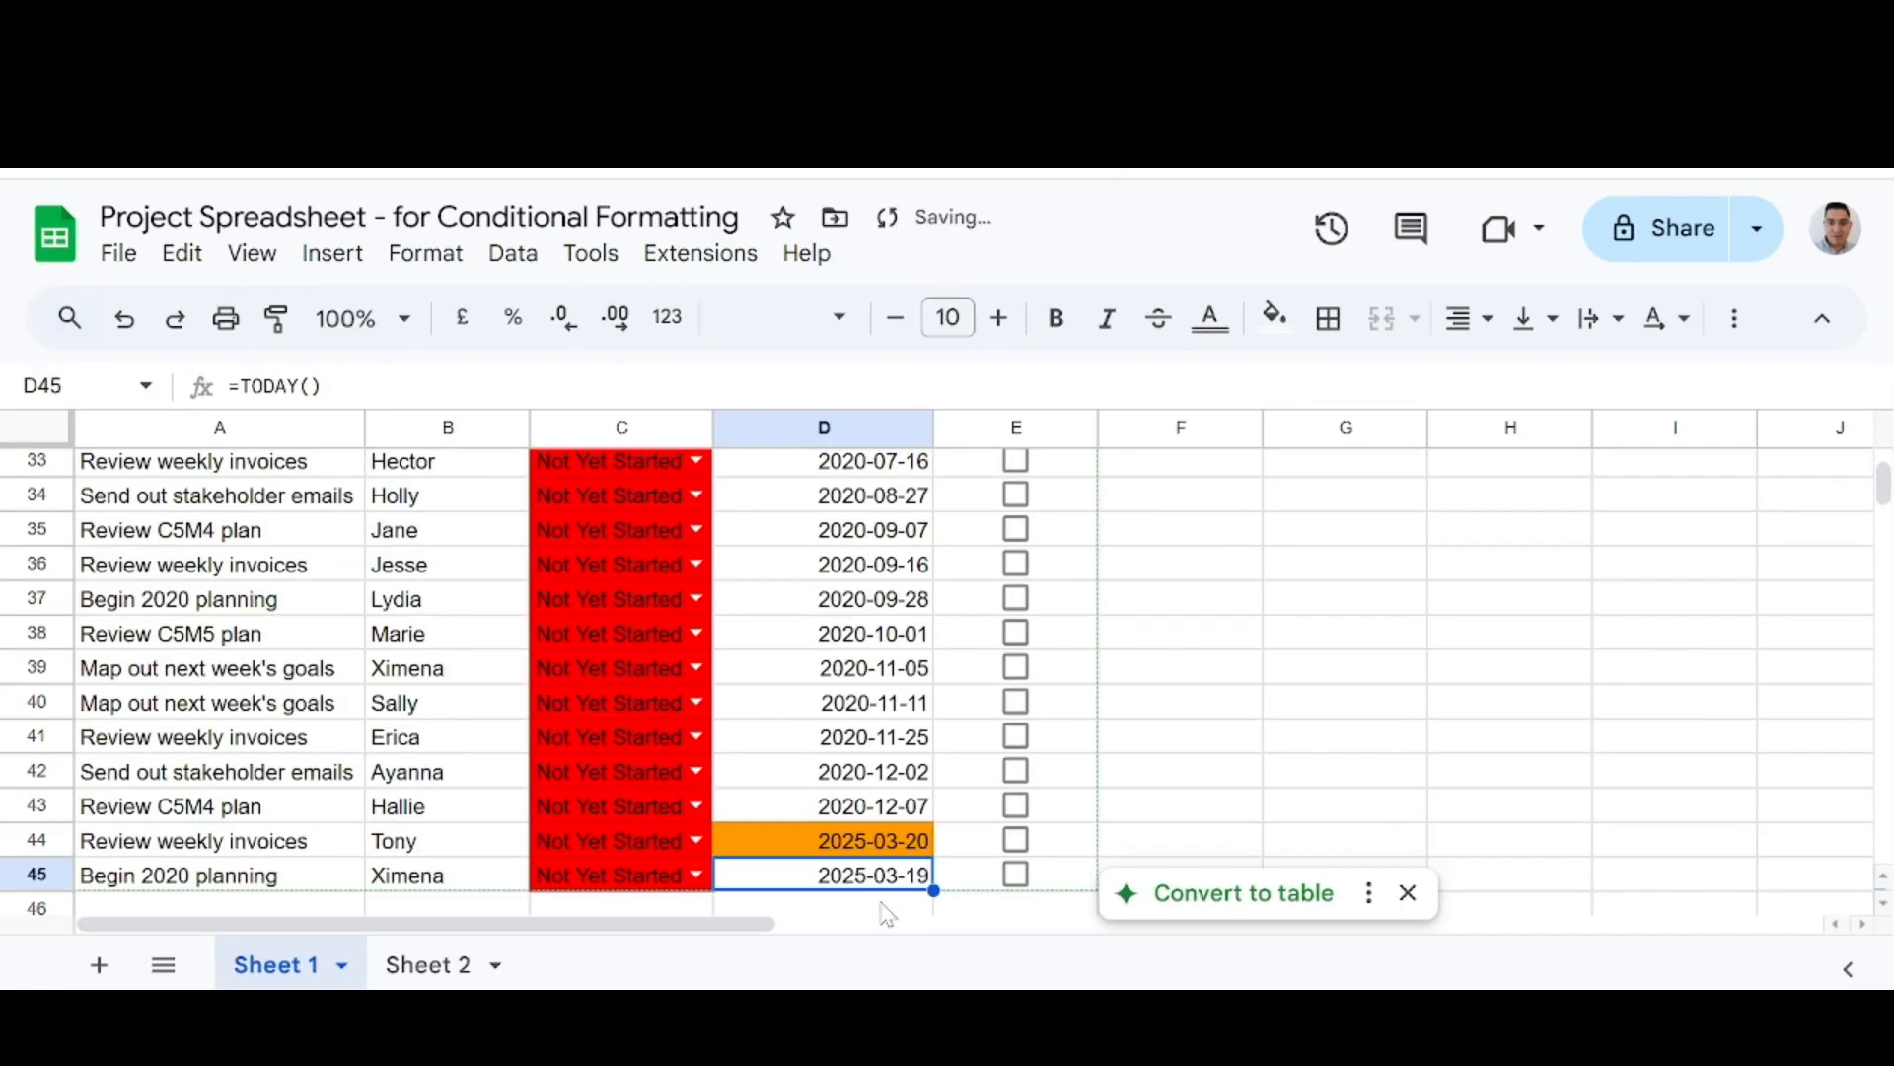
Compare the formulas and fill of D44 and D45 against the notes' rule on dates after today being filled in orange.
scroll(823, 852, "down", 1)
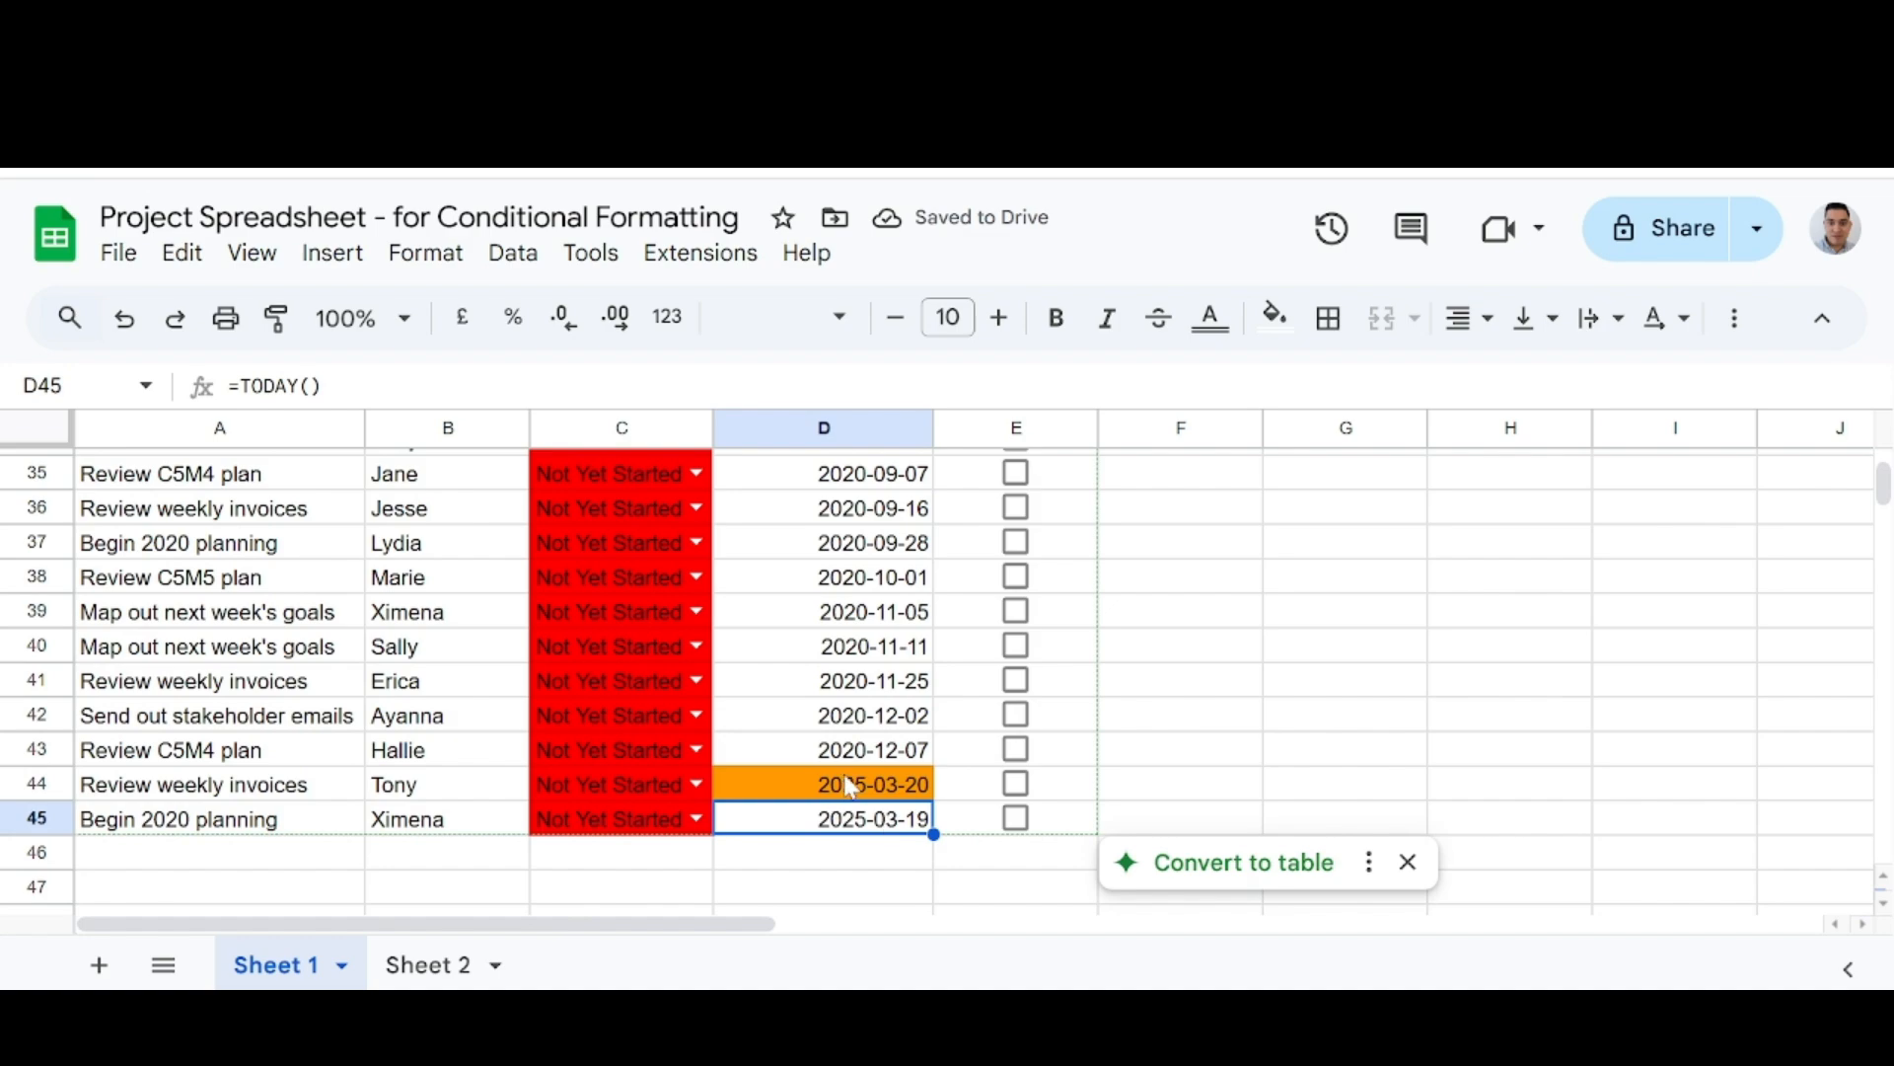
left_click(850, 786)
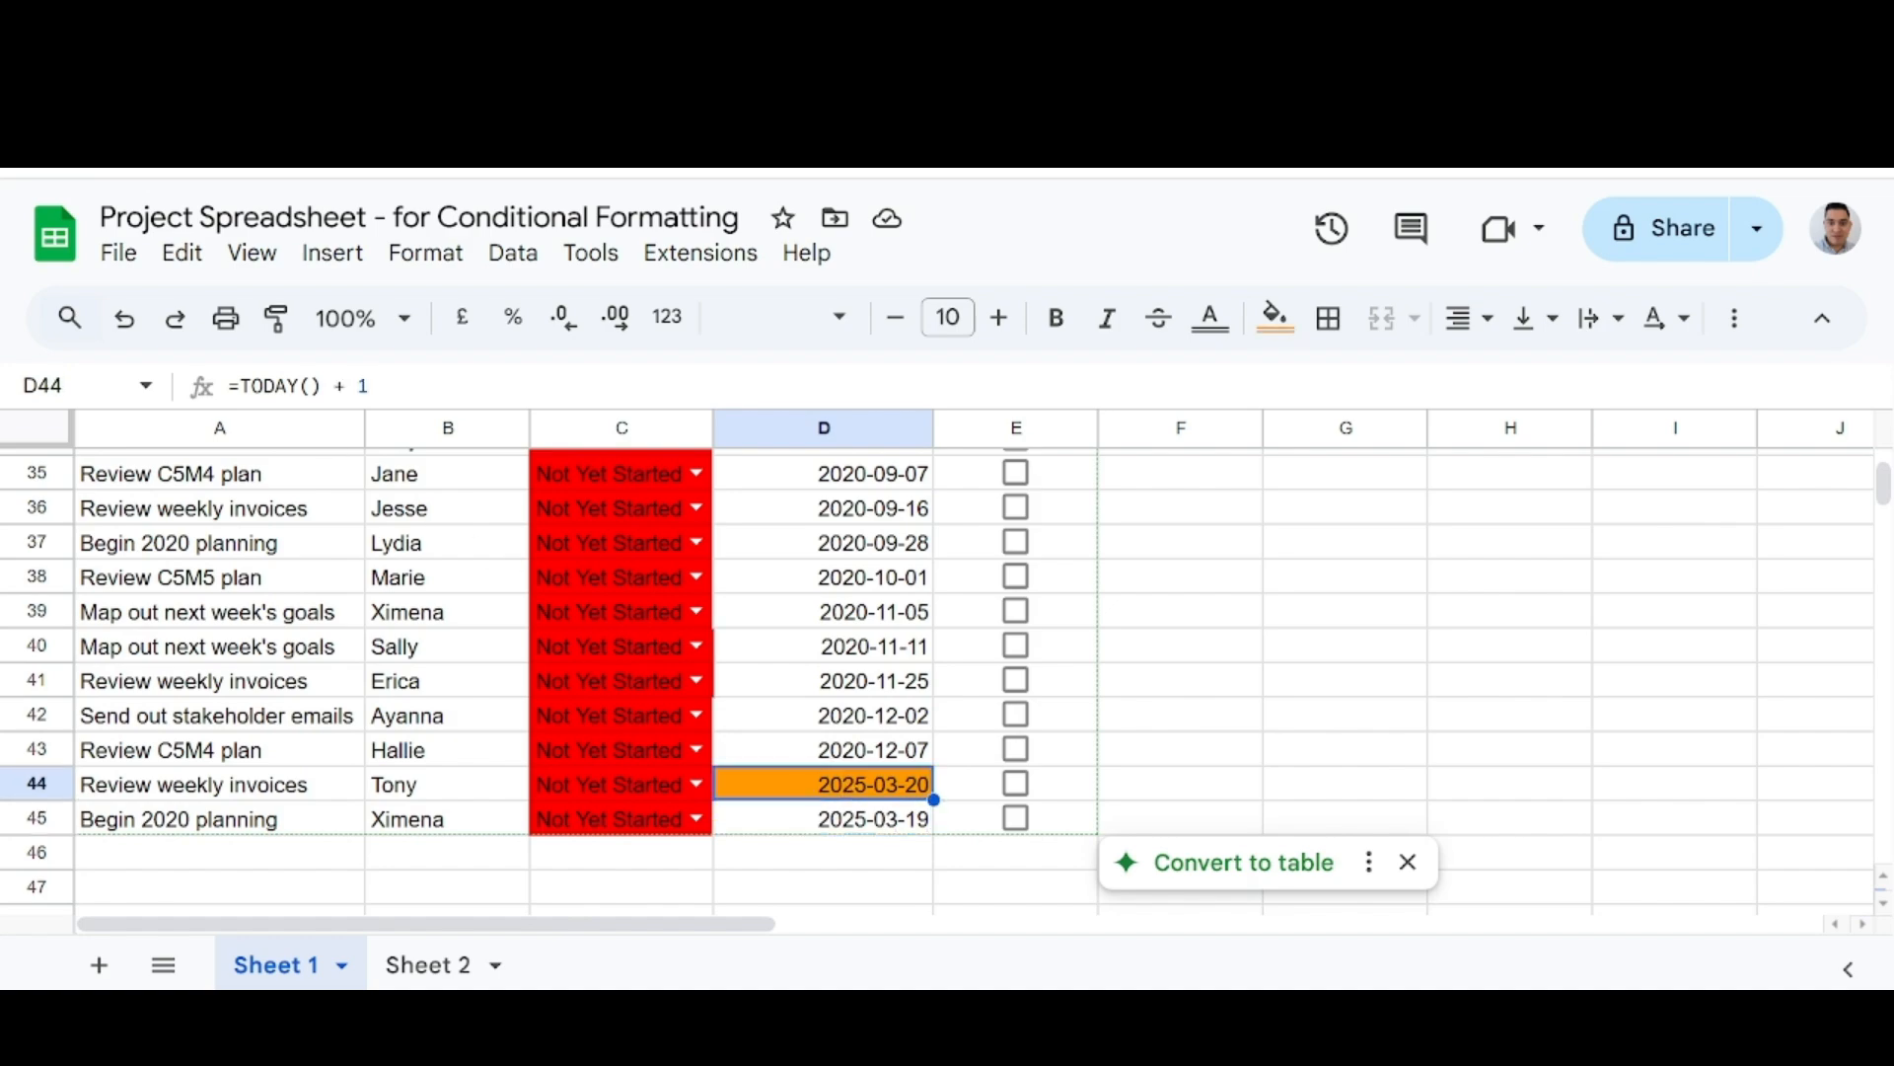
key("ctrl+minus")
key("ctrl+minus")
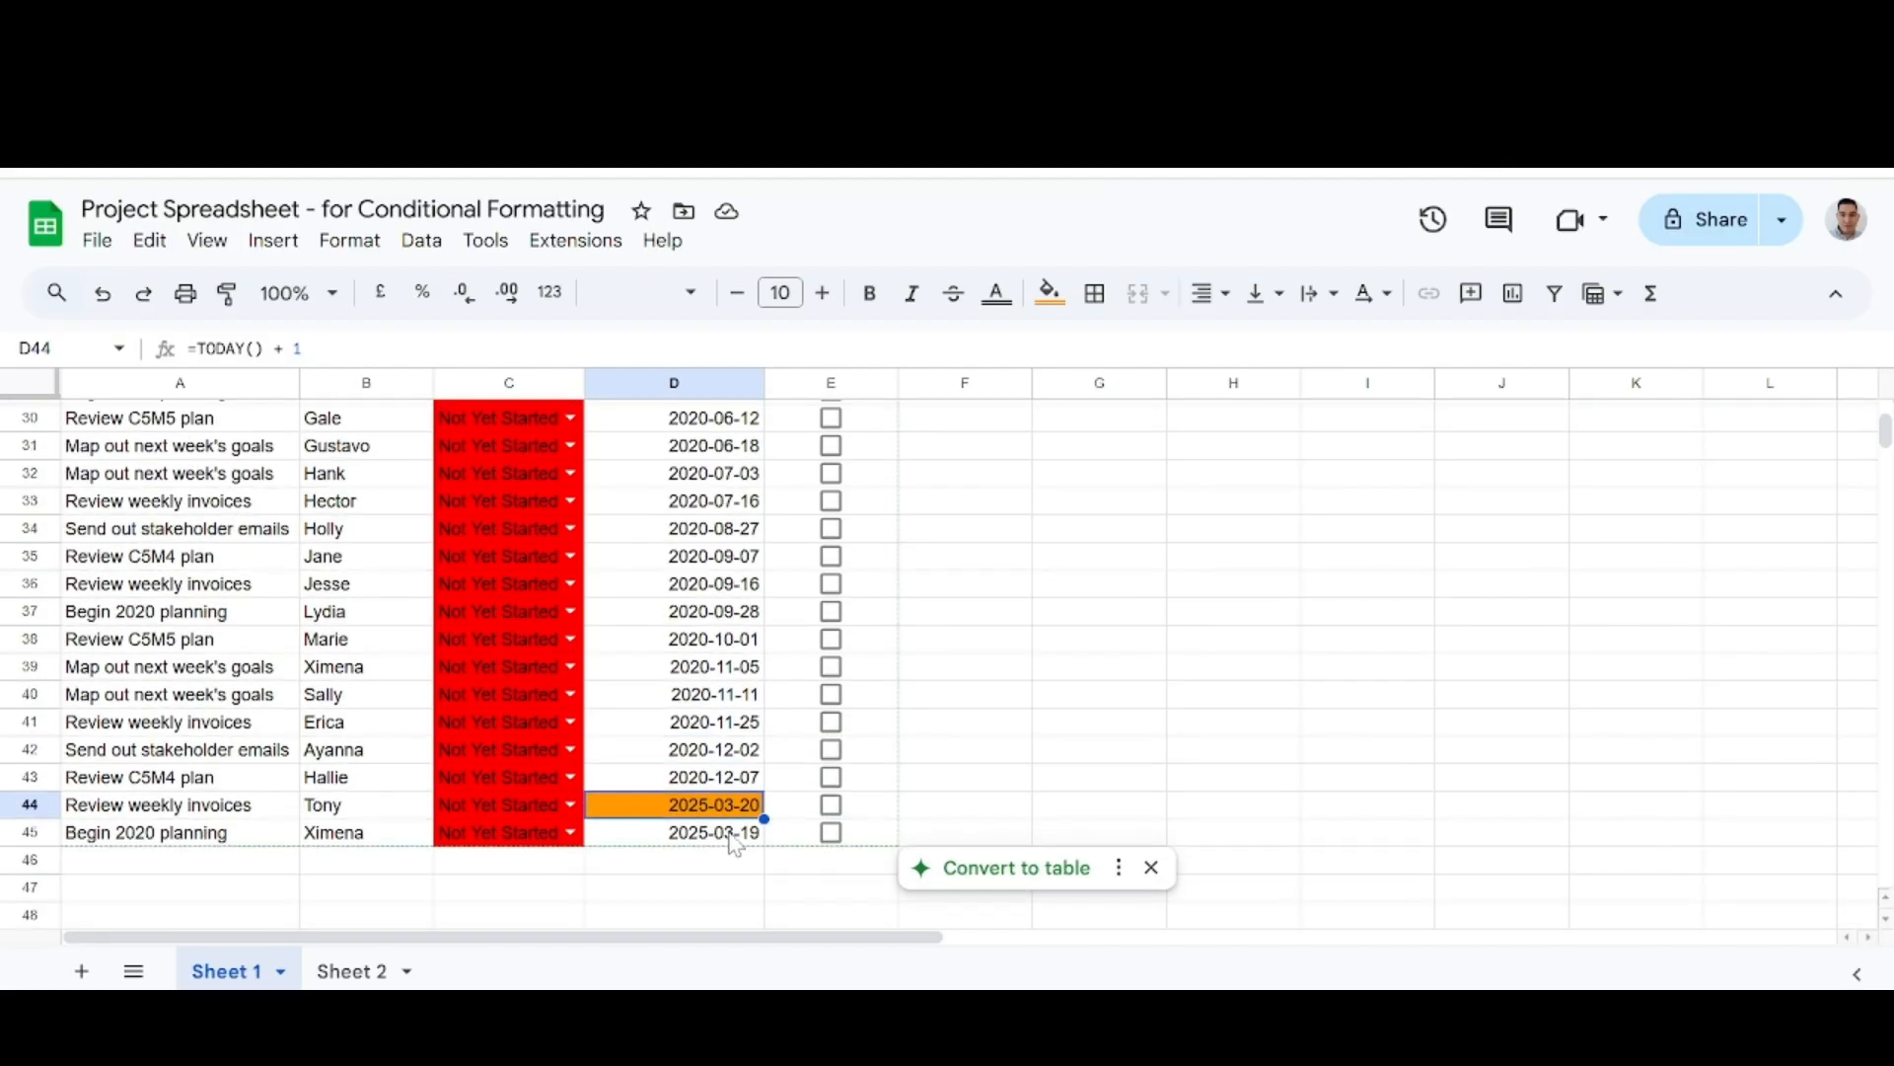
left_click(735, 836)
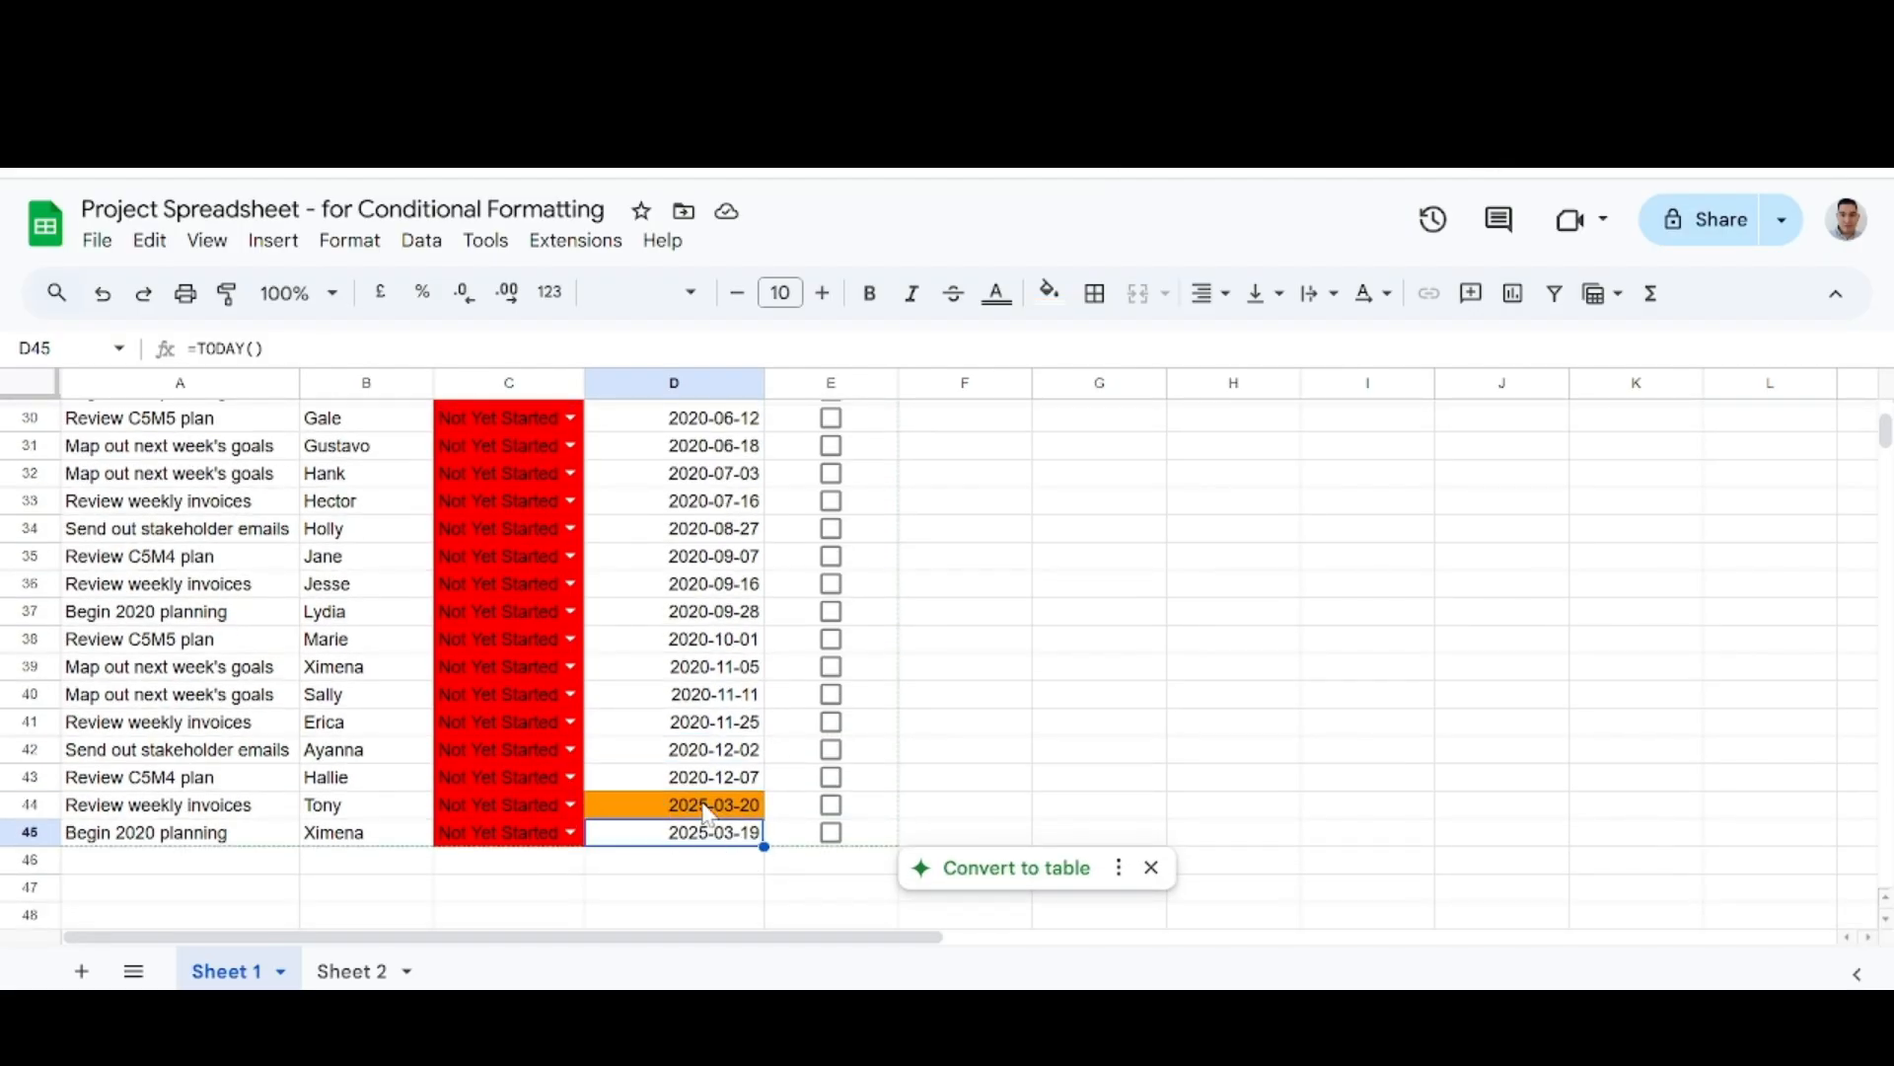
key("alt+Tab")
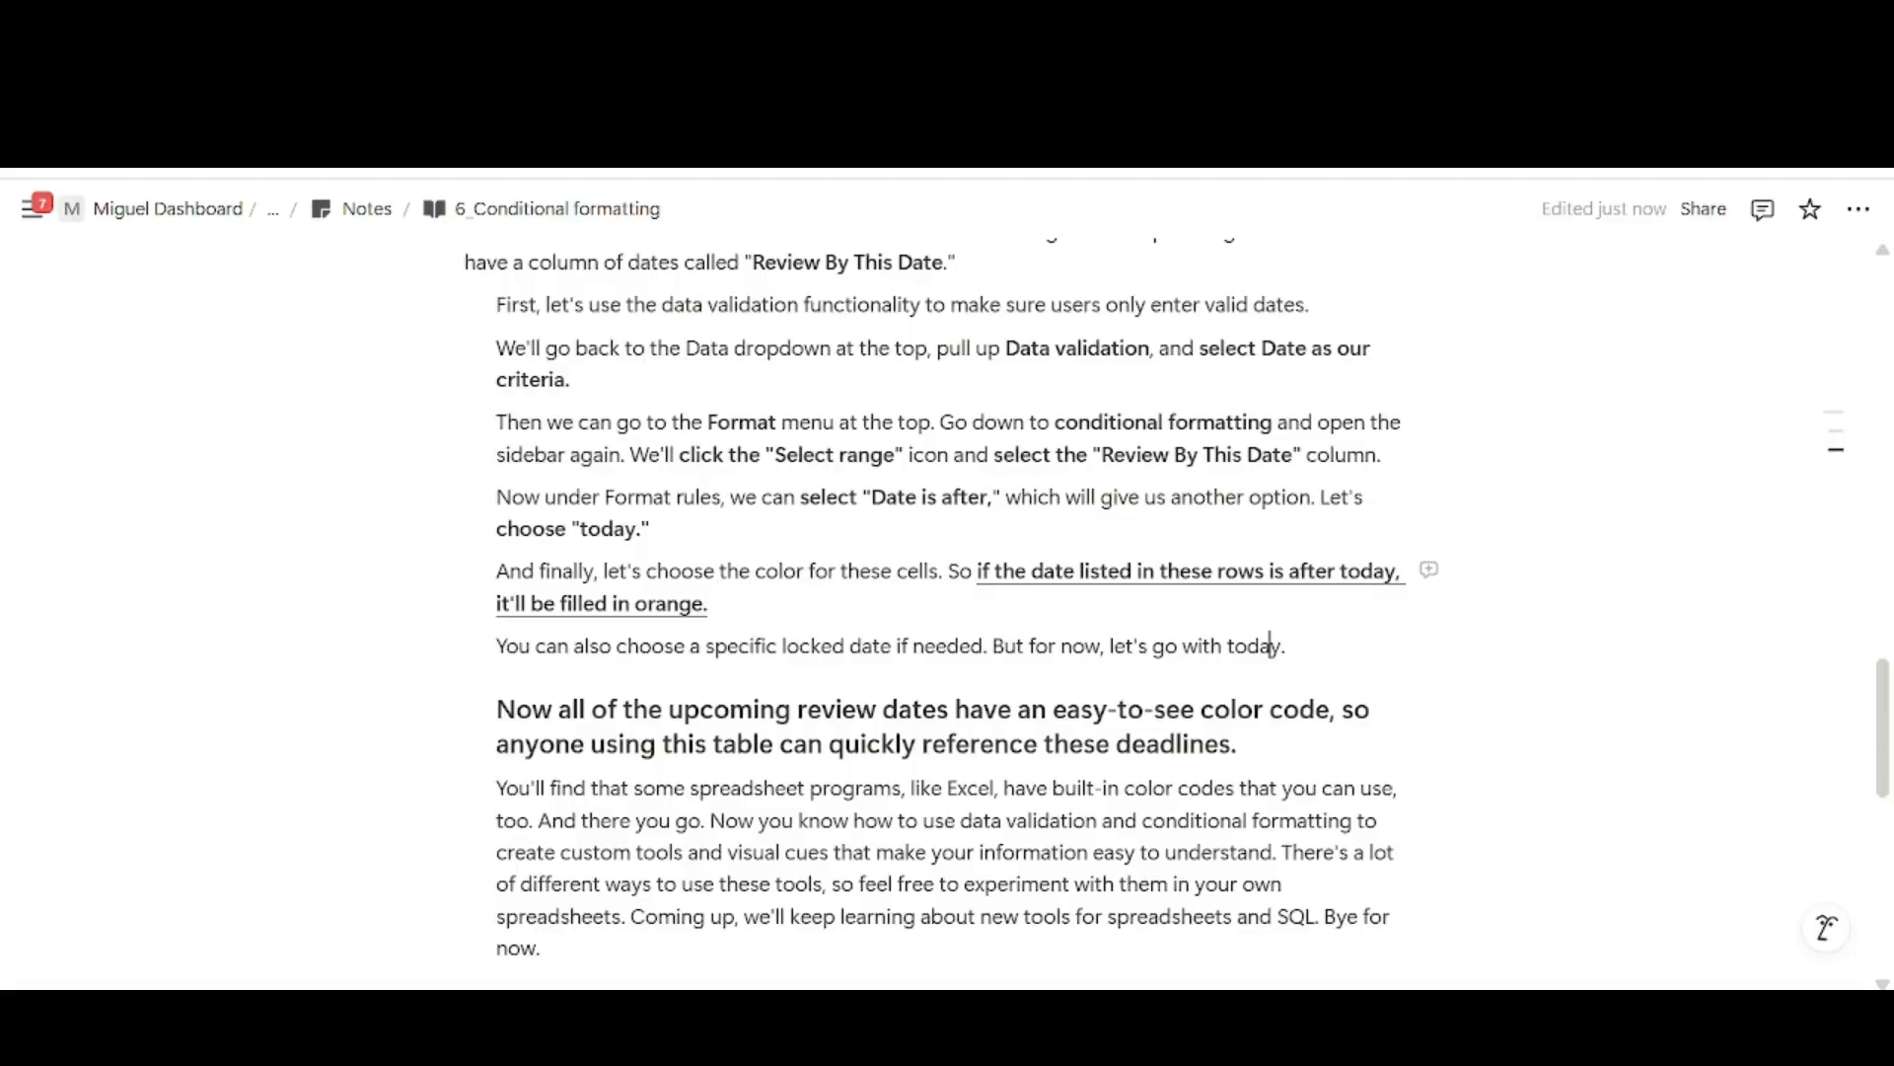
left_click_drag(1167, 571, 706, 603)
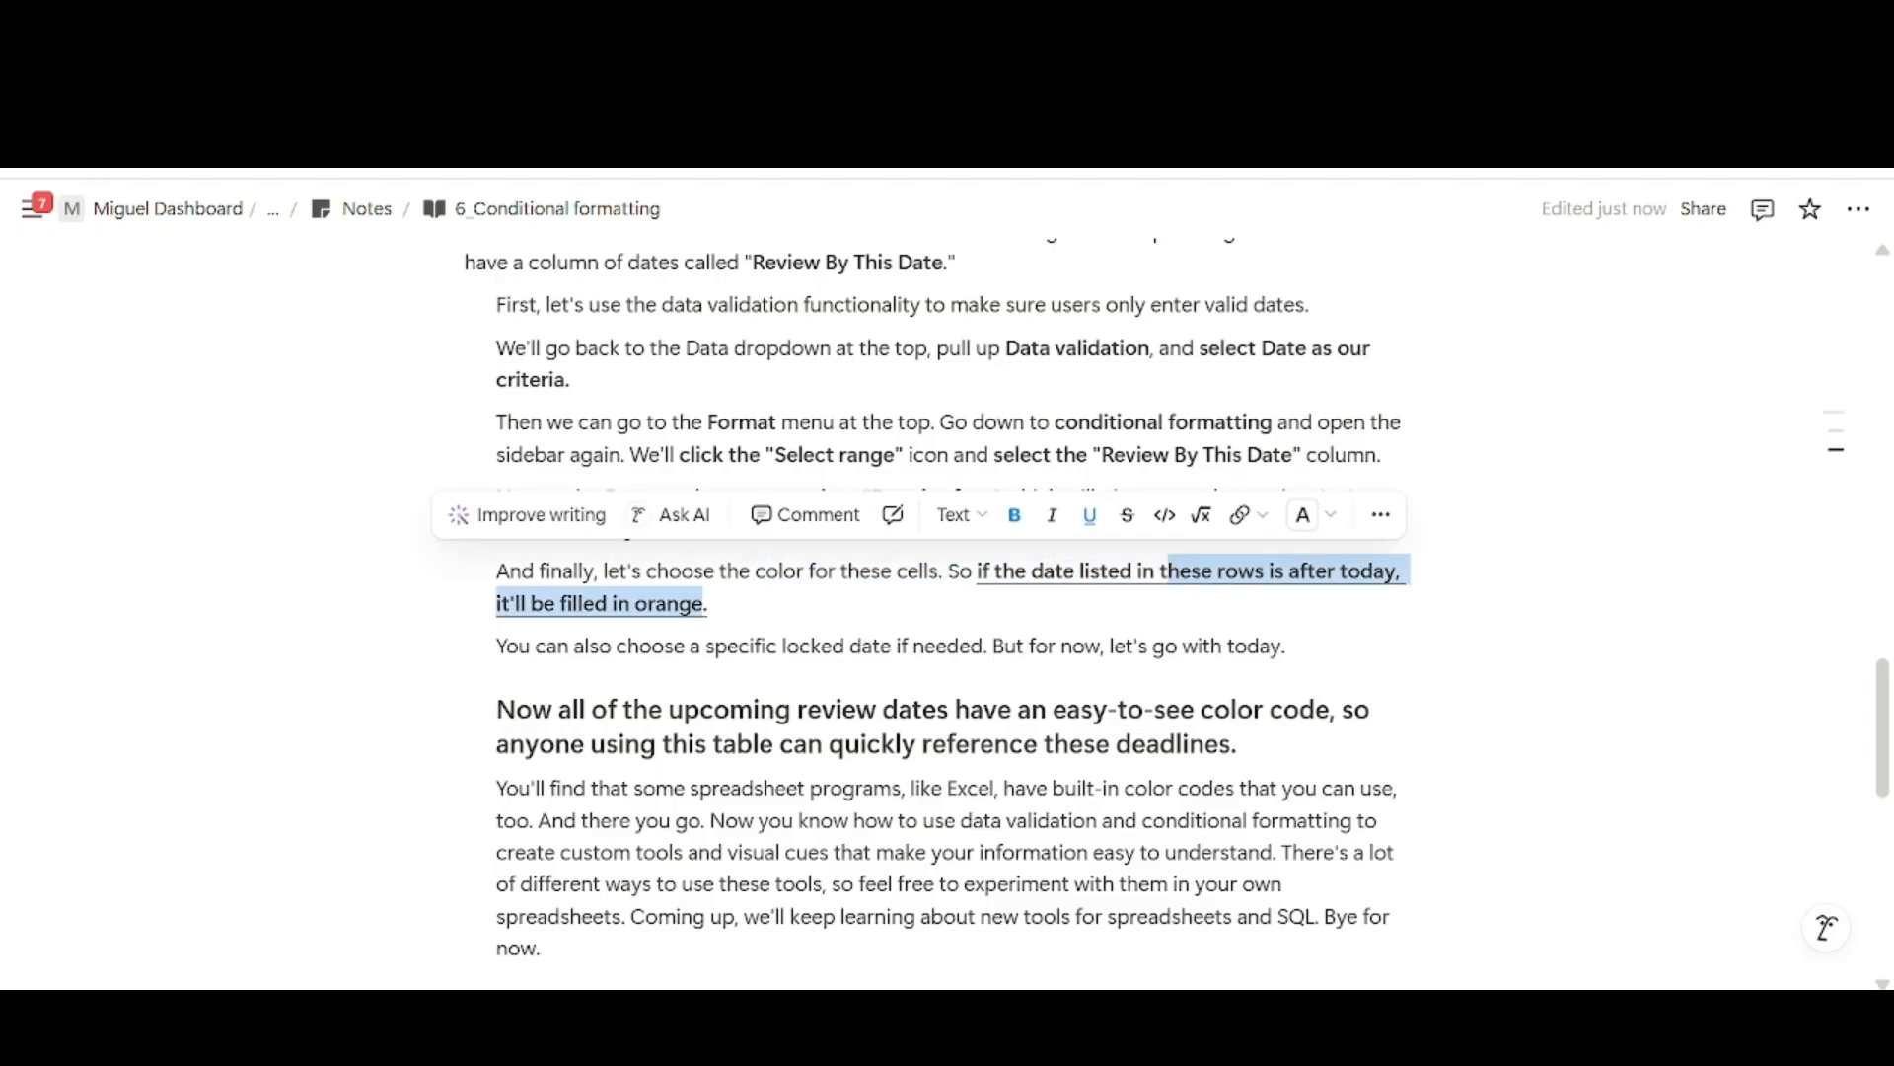
key("alt+Tab")
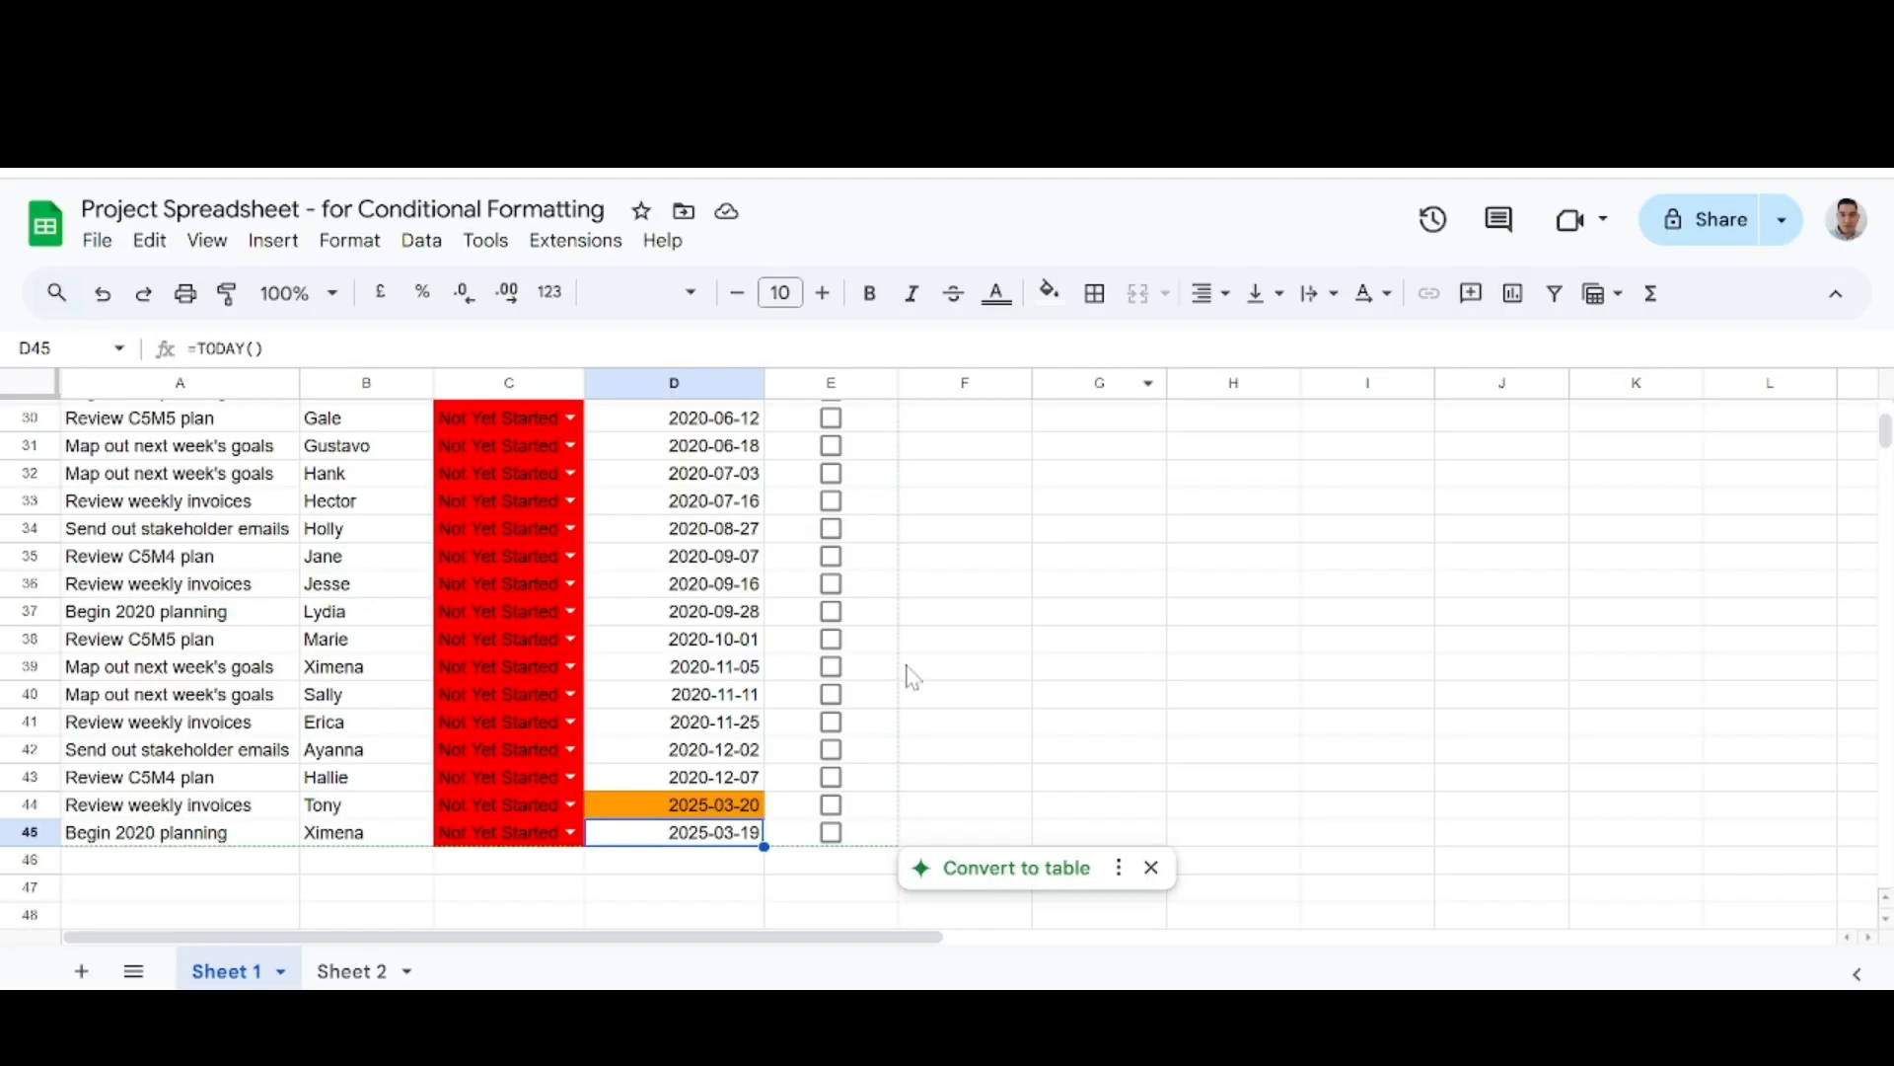
left_click(910, 817)
key("Left")
key("Left")
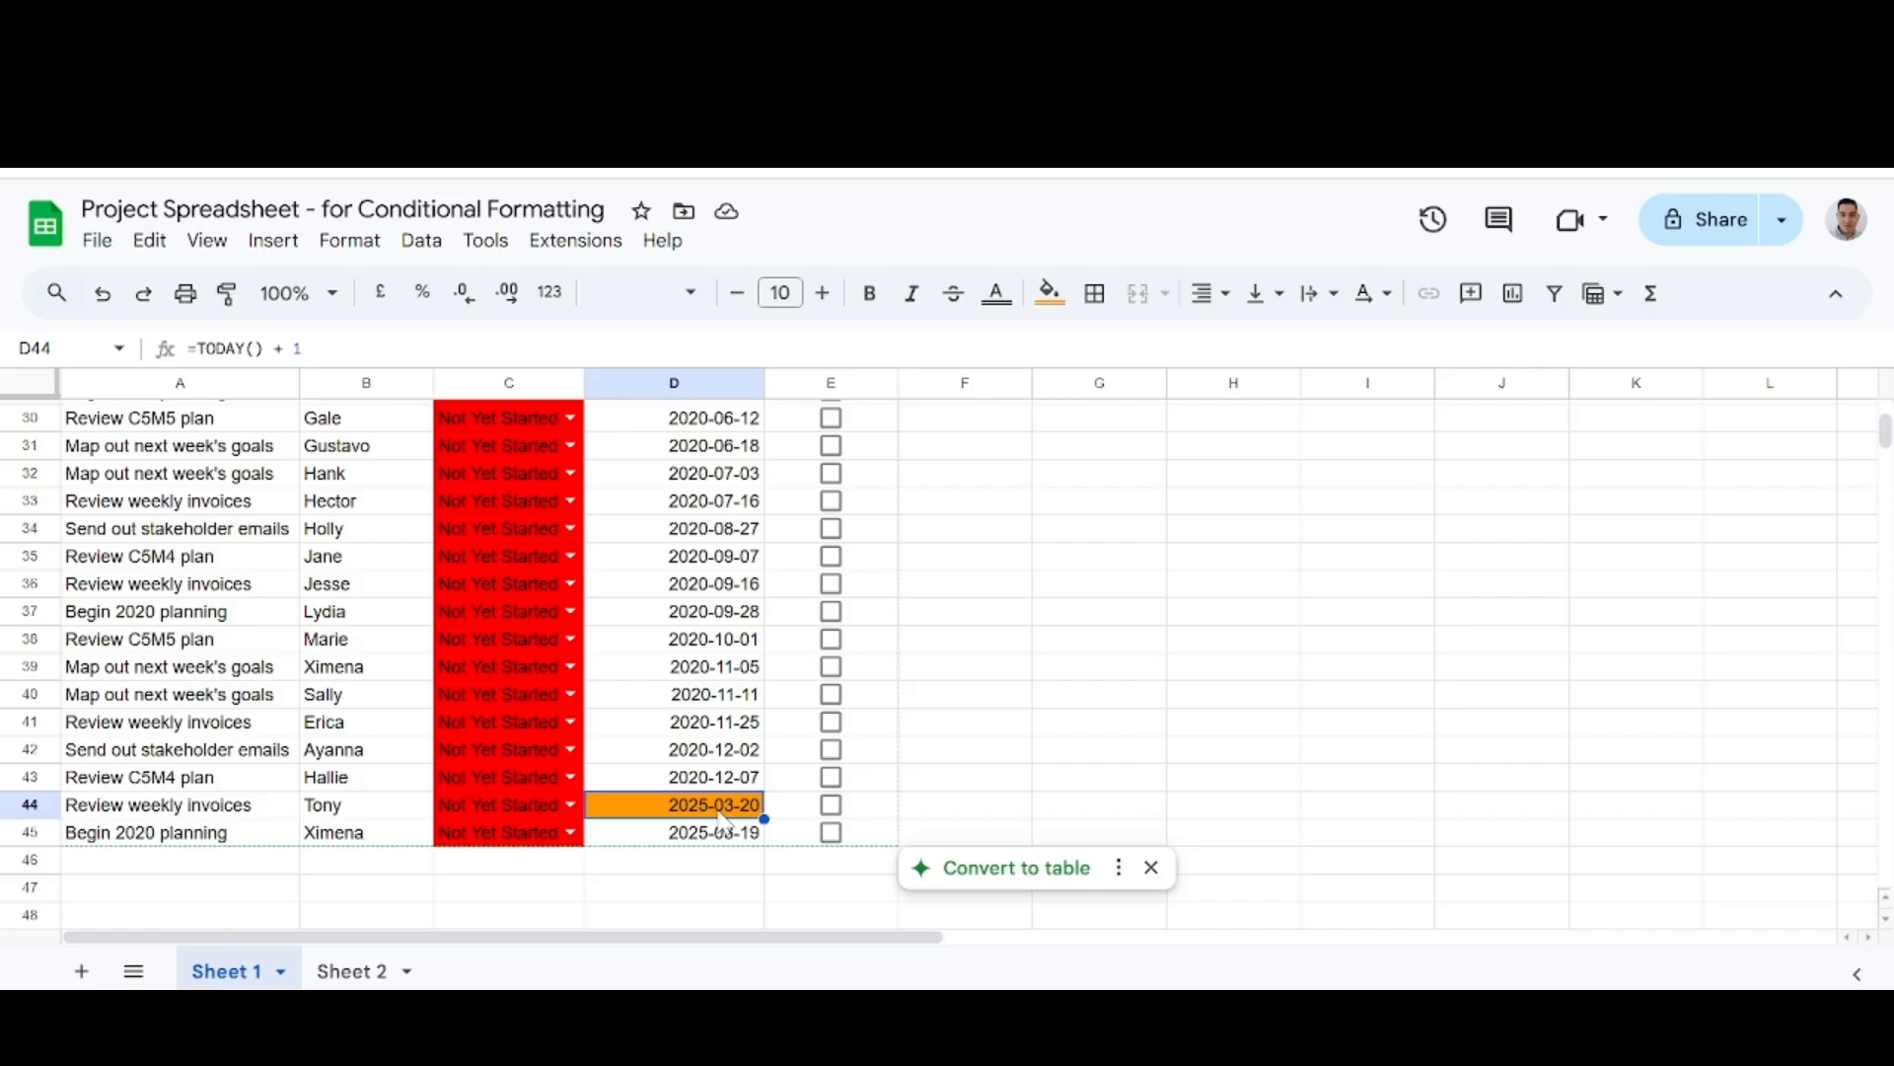
key("Down")
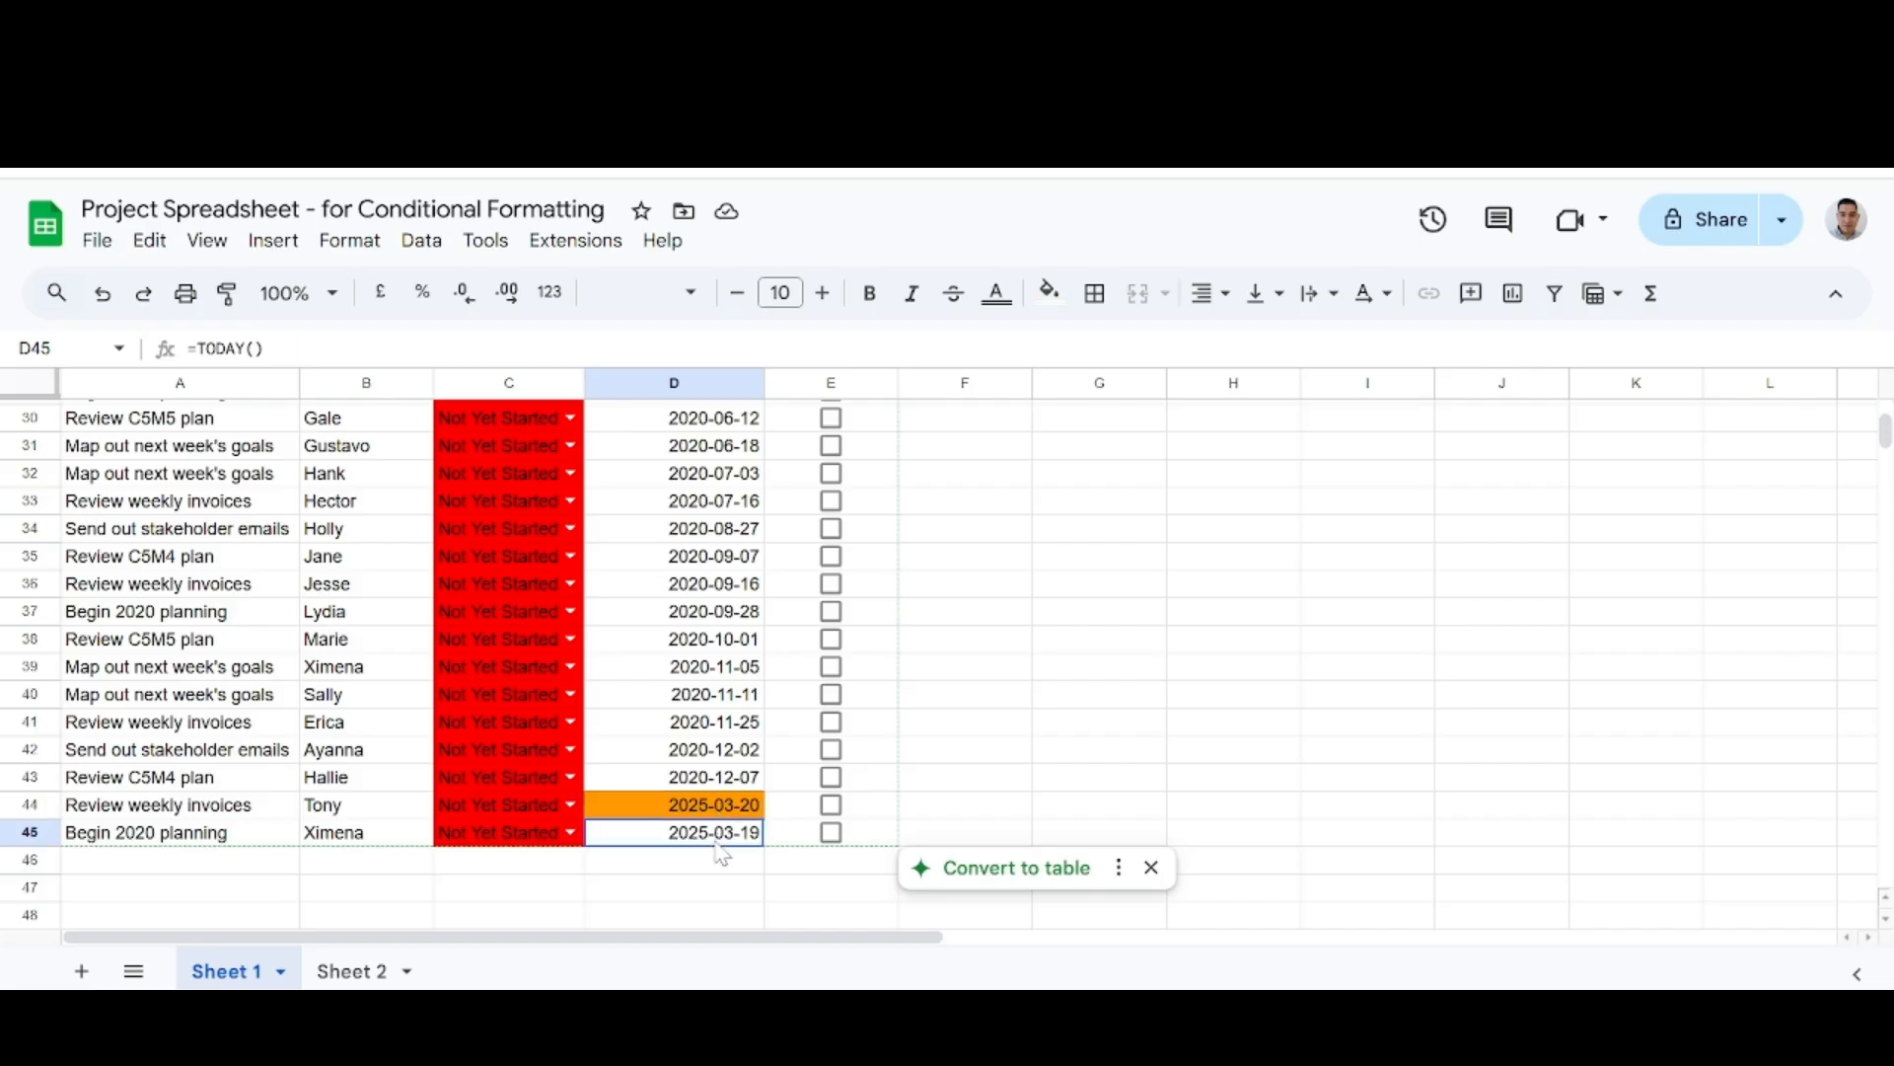
key("Up")
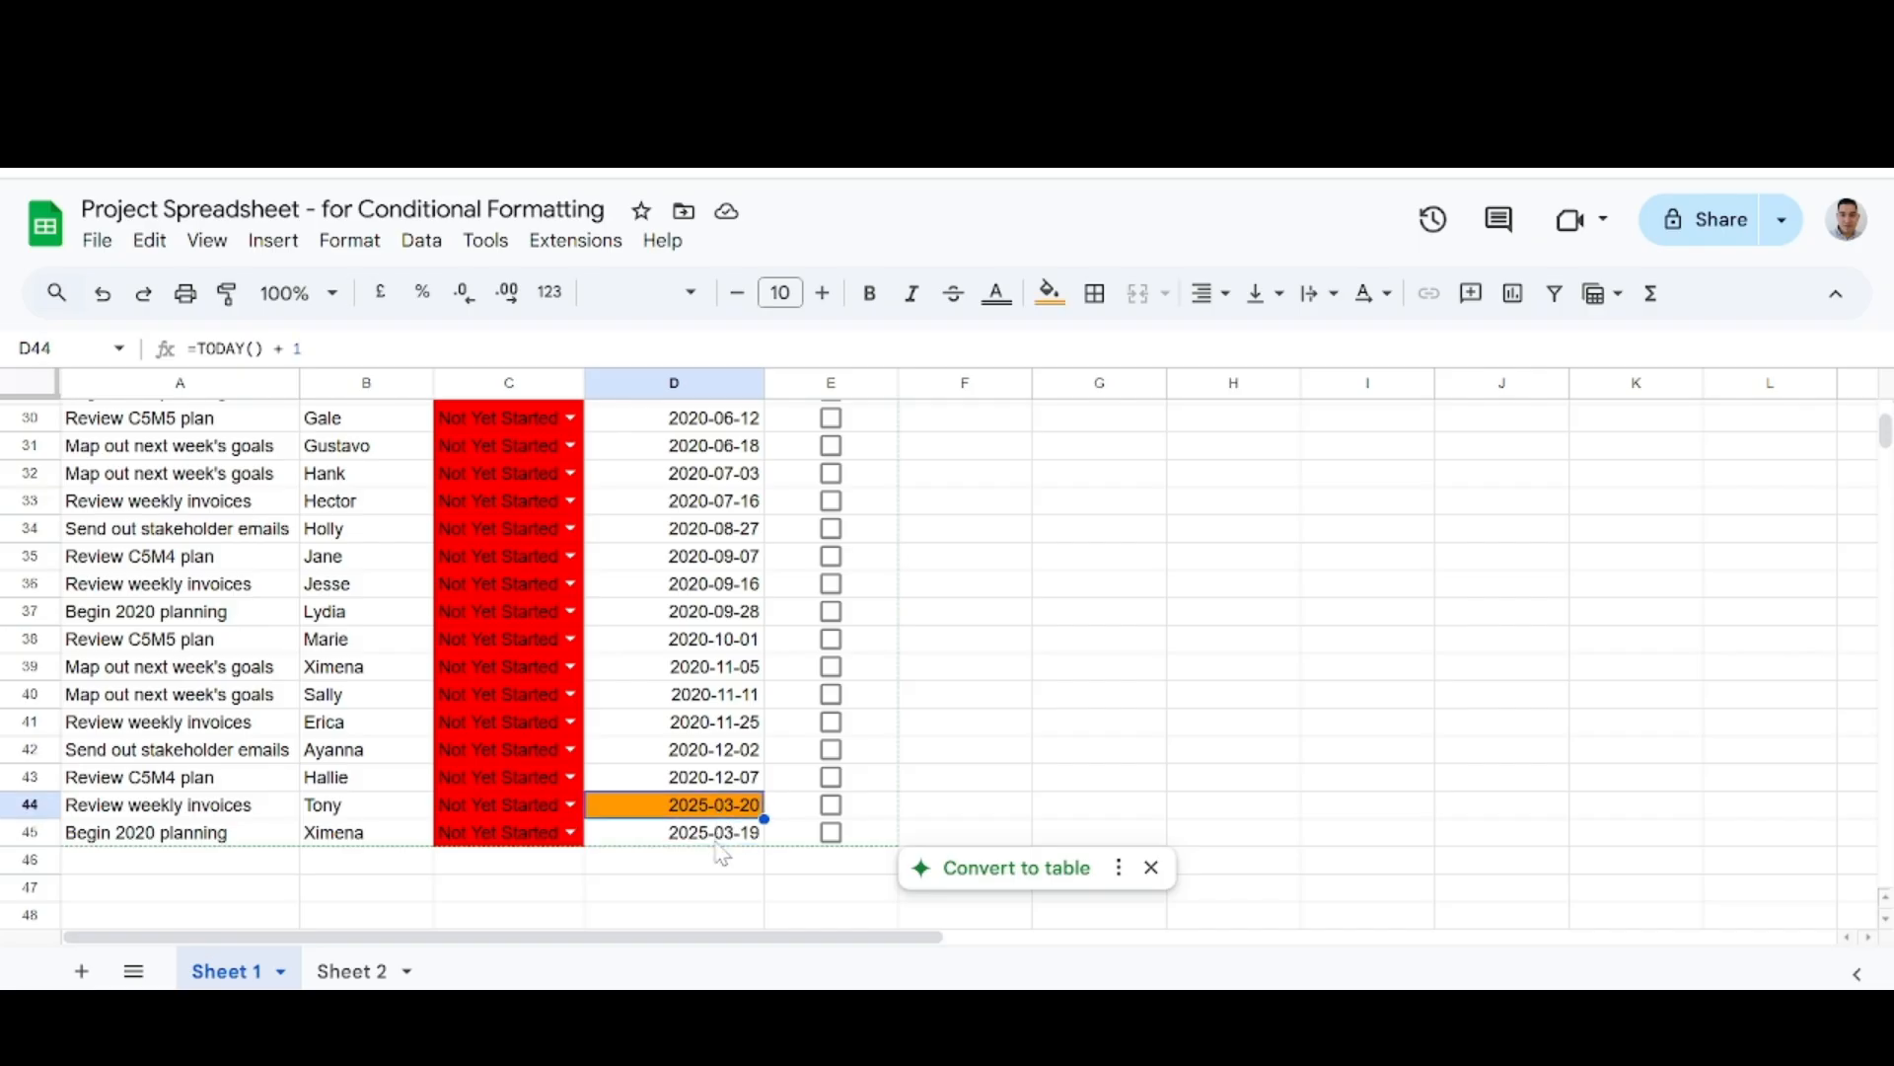